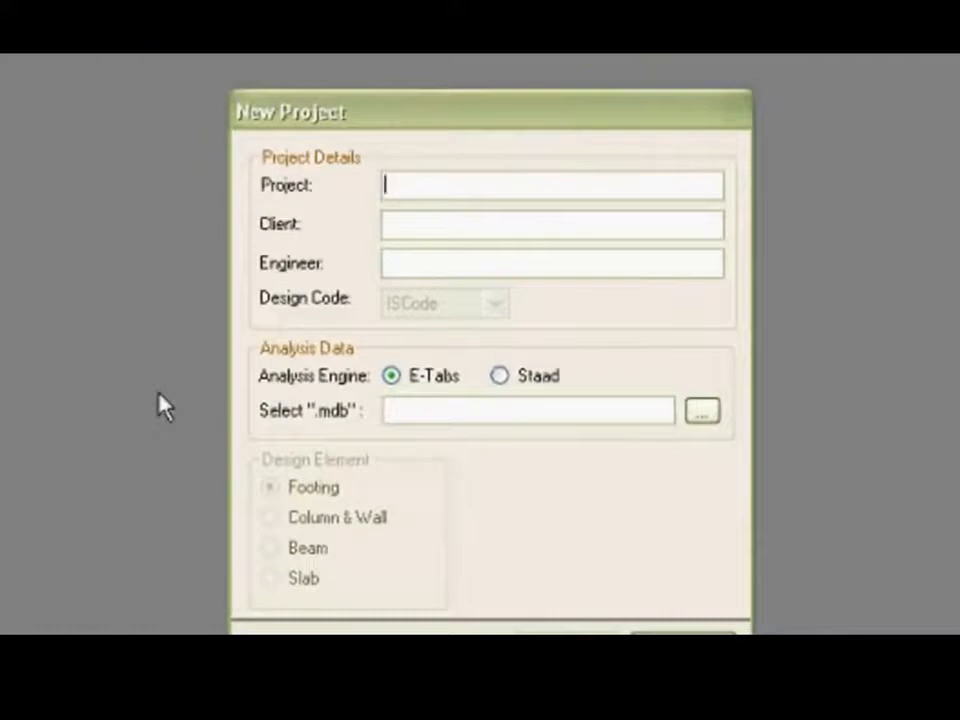
Fill in the project details with project name Sample, client S-cube and the engineer's name.
{"action": "key", "text": "Tab"}
{"action": "type", "text": "S-cube"}
{"action": "key", "text": "Tab"}
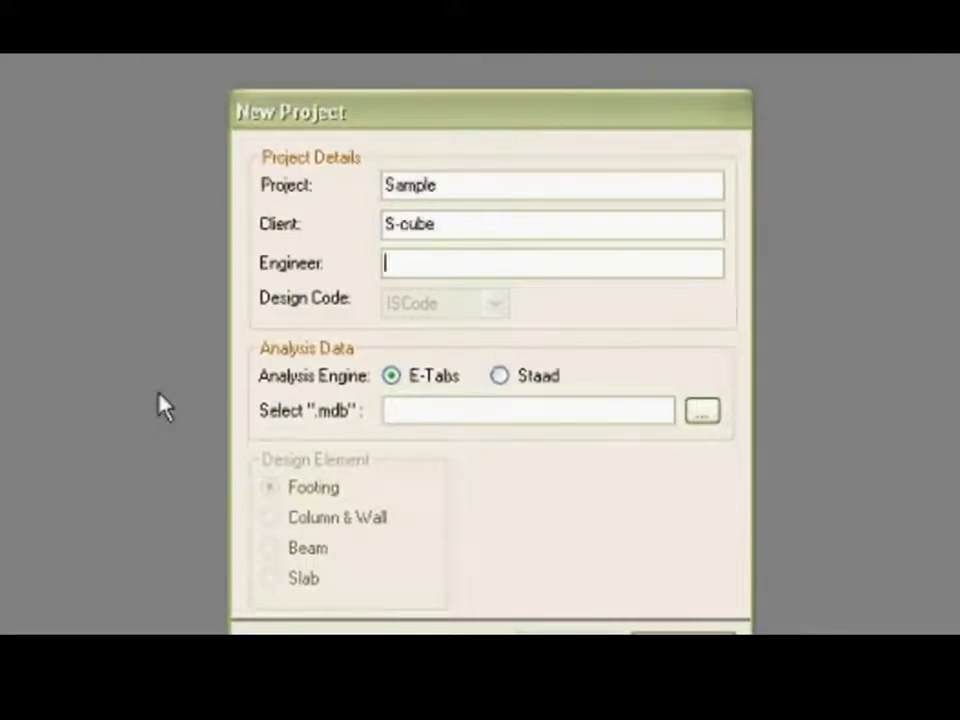
{"action": "type", "text": "Sajil"}
Load the Staad model RCDC-Staad-Demo.std as analysis data and create the project with Column & Wall as the design element.
{"action": "left_click", "coordinate": [508, 380]}
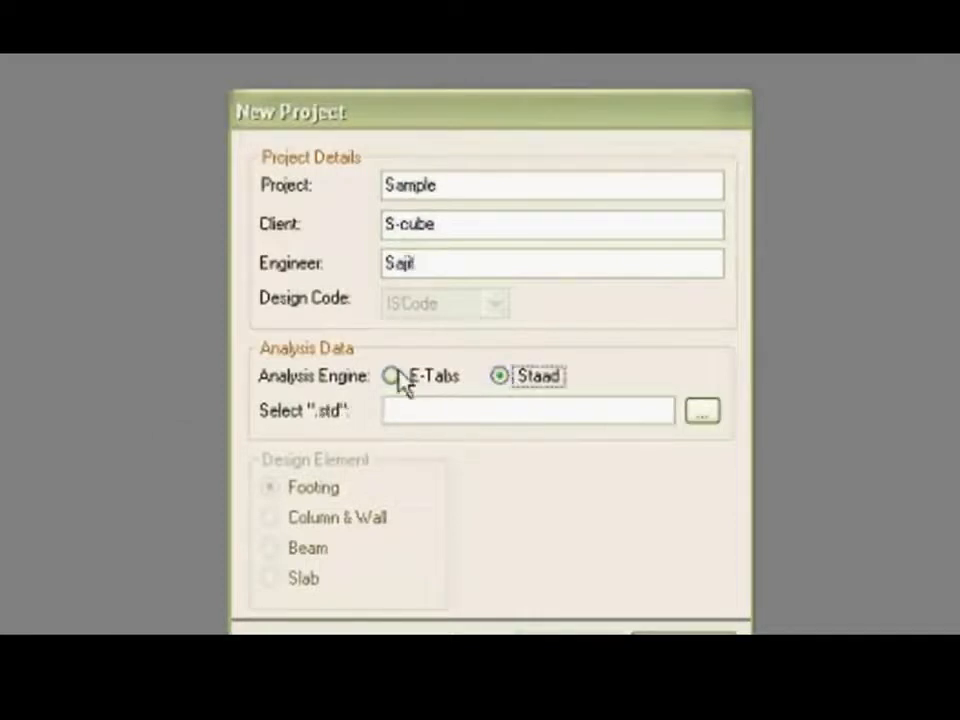
{"action": "left_click", "coordinate": [399, 372]}
{"action": "left_click", "coordinate": [553, 385]}
{"action": "left_click", "coordinate": [703, 411]}
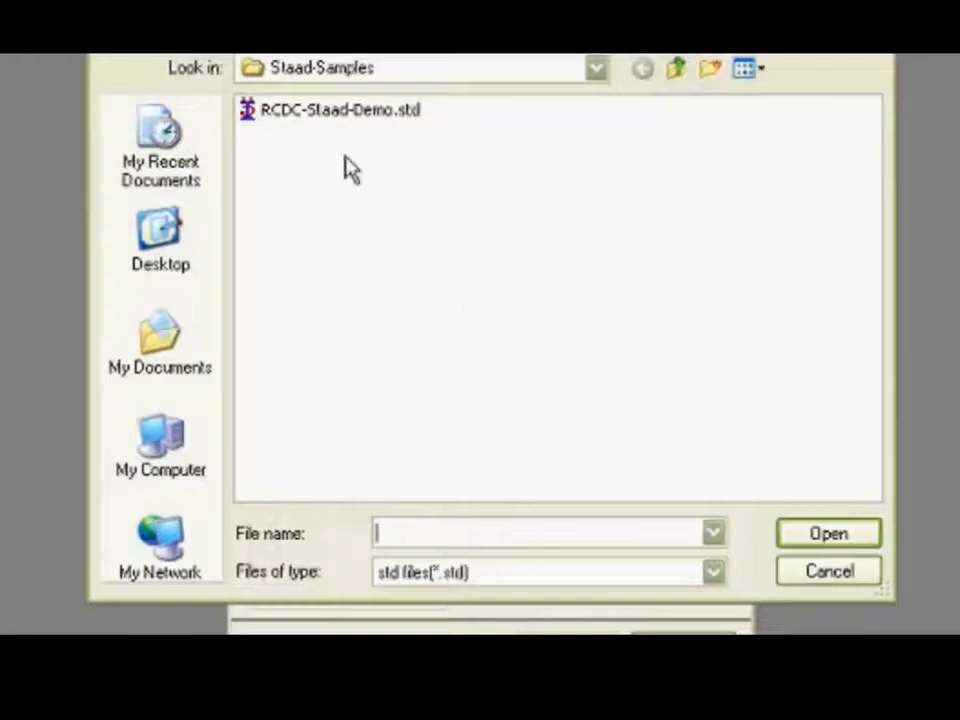
{"action": "left_click", "coordinate": [342, 115]}
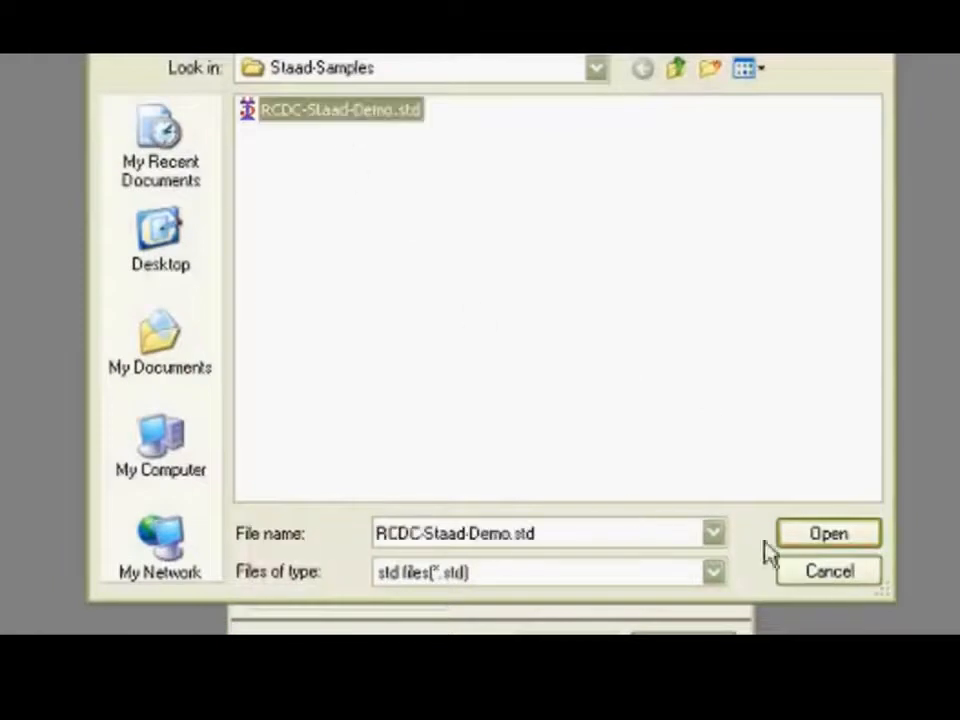
{"action": "left_click", "coordinate": [826, 540]}
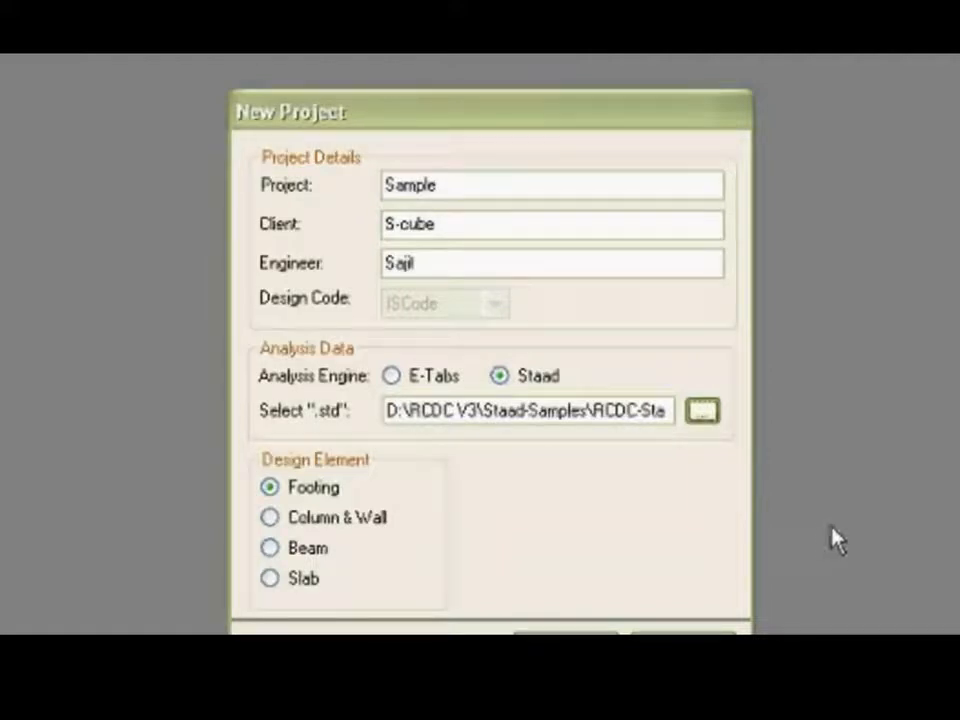
{"action": "left_click", "coordinate": [310, 520]}
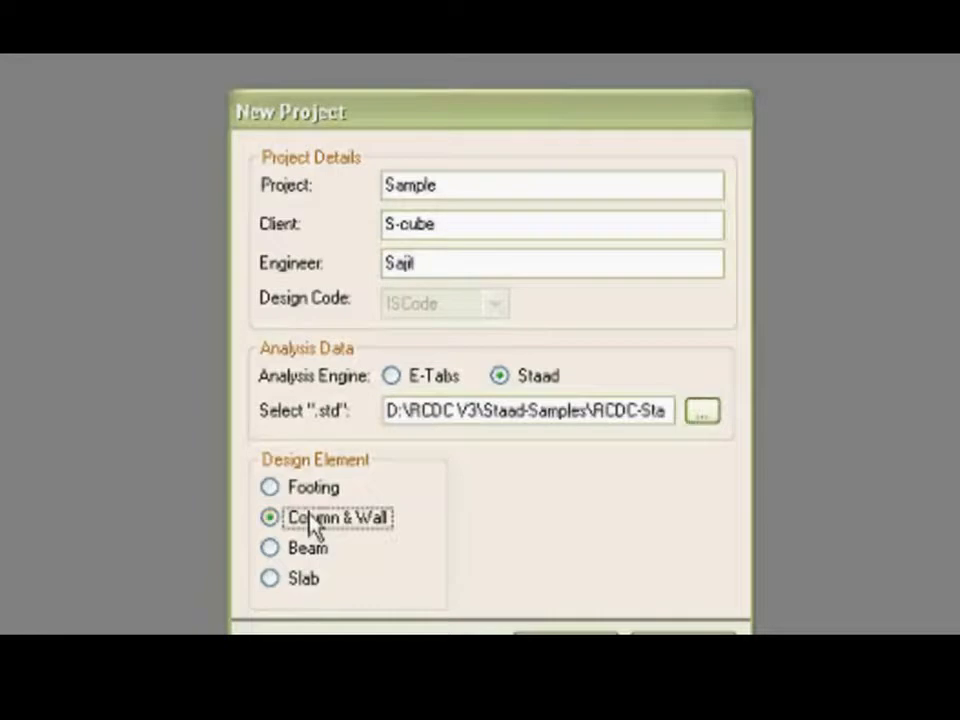
{"action": "left_click", "coordinate": [566, 640]}
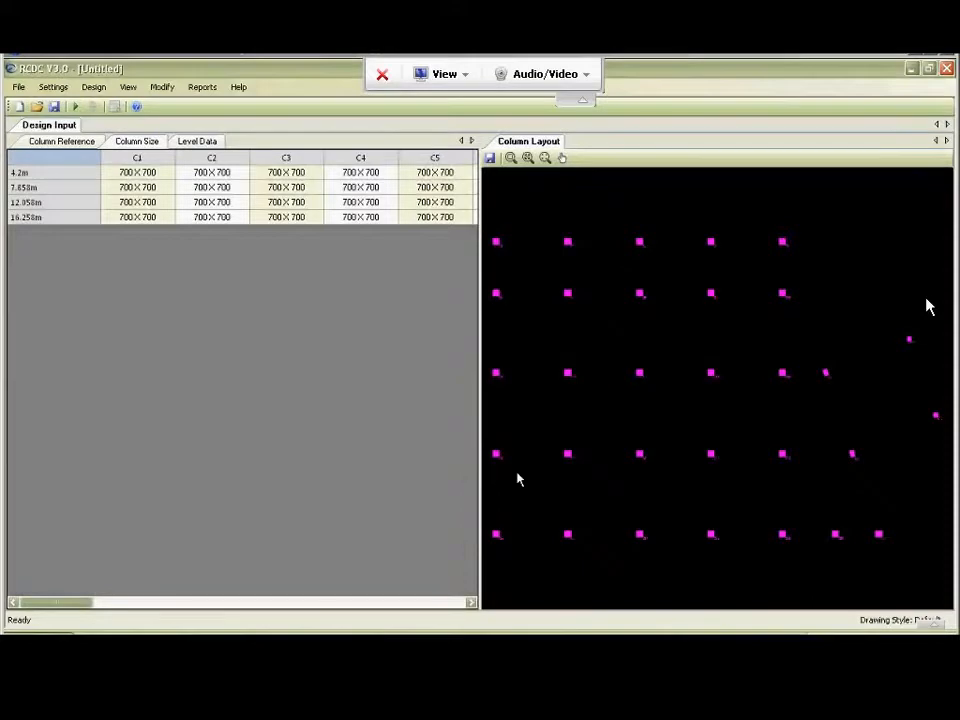
Look through the imported column references, column sizes and level data of the design input.
{"action": "left_click", "coordinate": [59, 138]}
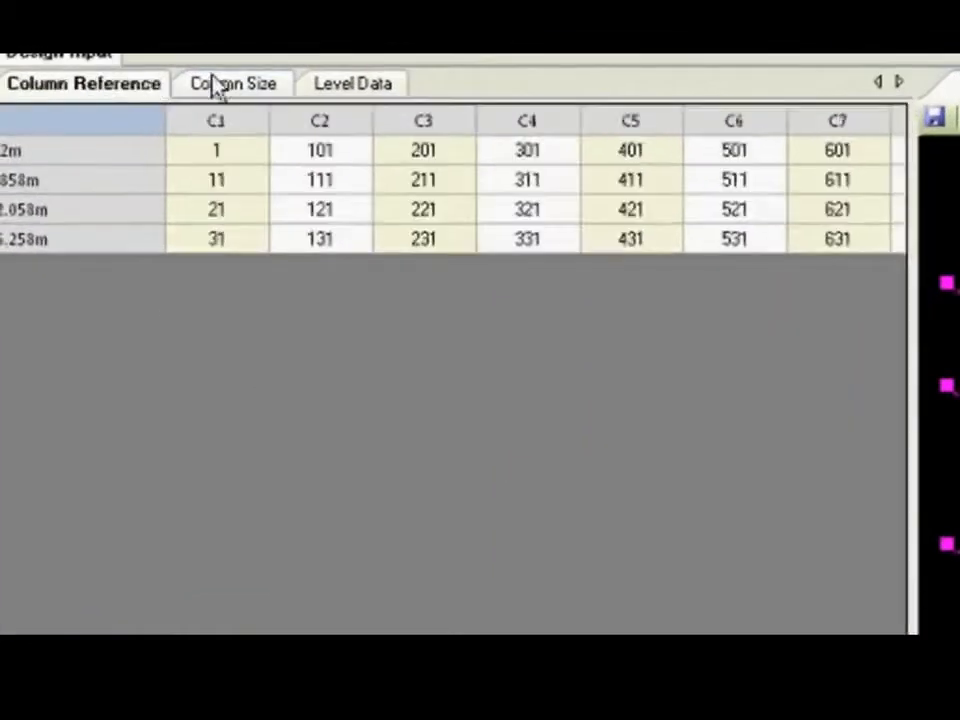
{"action": "left_click", "coordinate": [218, 84]}
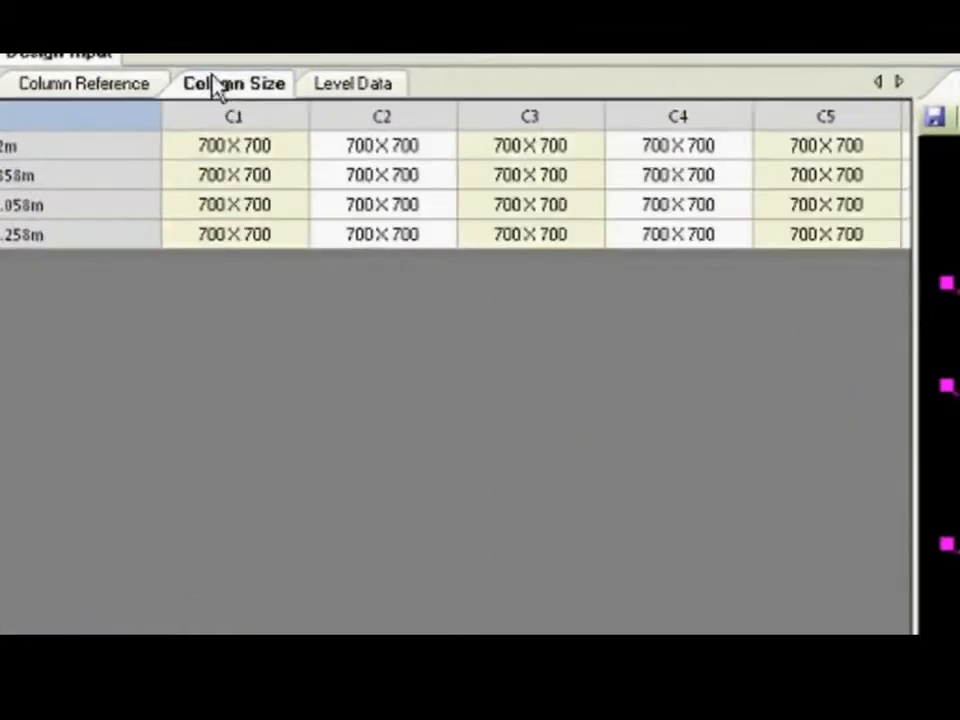
{"action": "left_click", "coordinate": [343, 88]}
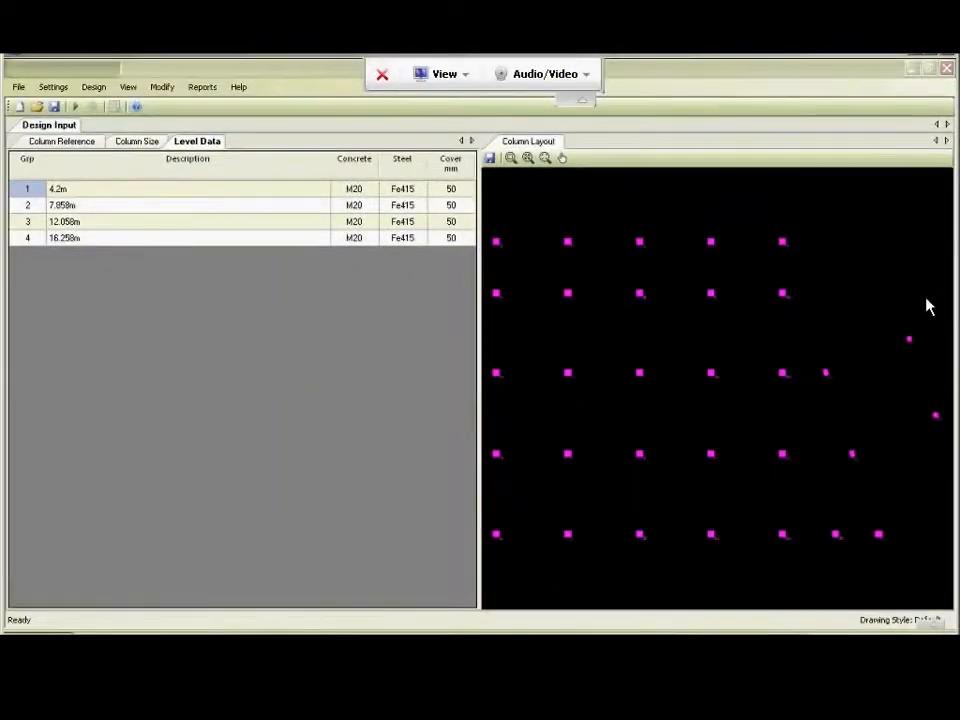
Switch to STAAD.Pro, view the structure in plan to compare the column positions, and return to RCDC.
{"action": "key", "text": "alt+Tab"}
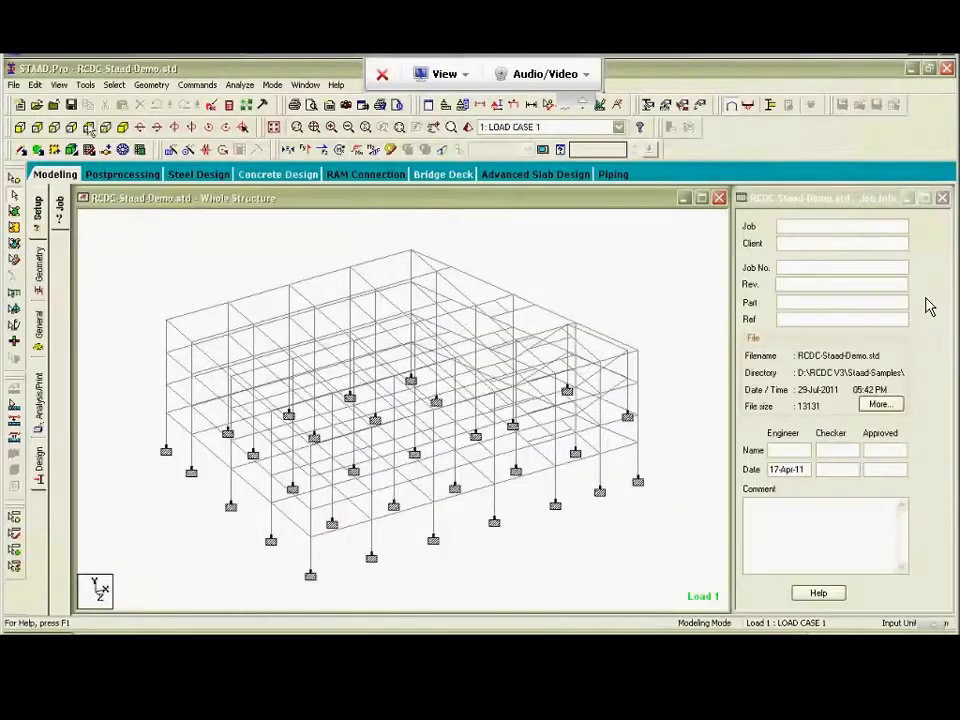
{"action": "left_click", "coordinate": [88, 127]}
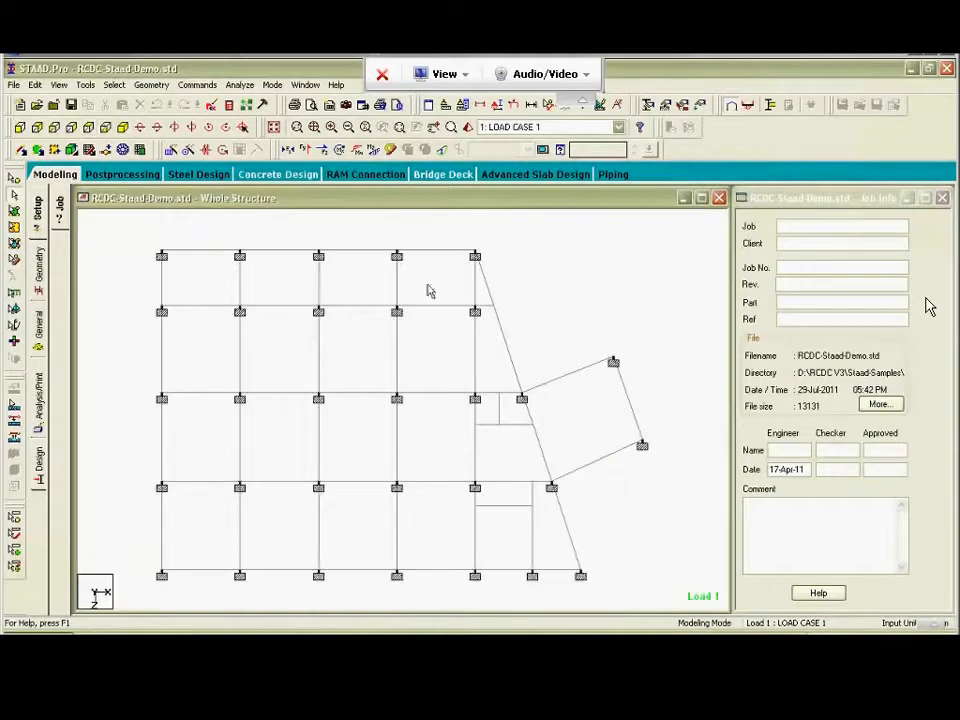
{"action": "key", "text": "alt+Tab"}
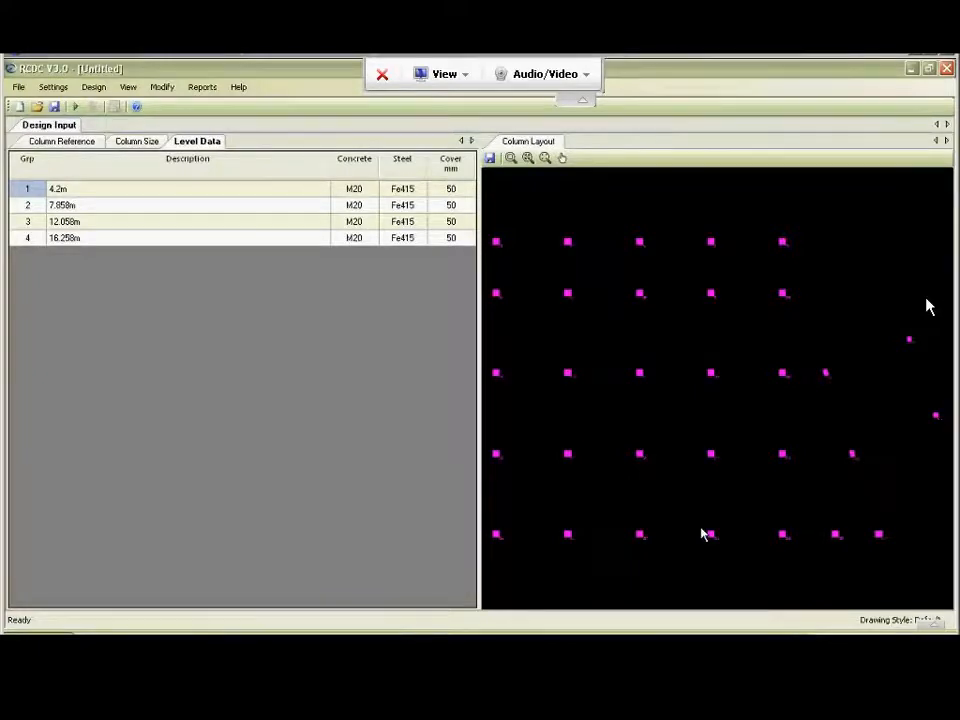
Select column C1 in the column layout, zoom in to inspect its label, and restore the full layout view.
{"action": "left_click", "coordinate": [498, 243]}
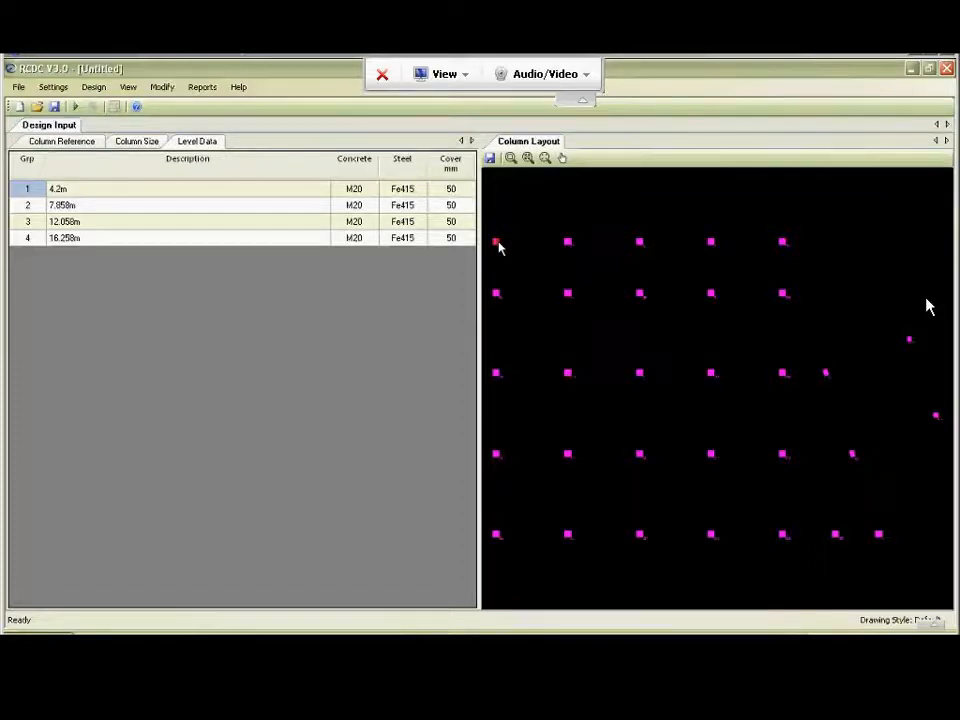
{"action": "left_click", "coordinate": [527, 158]}
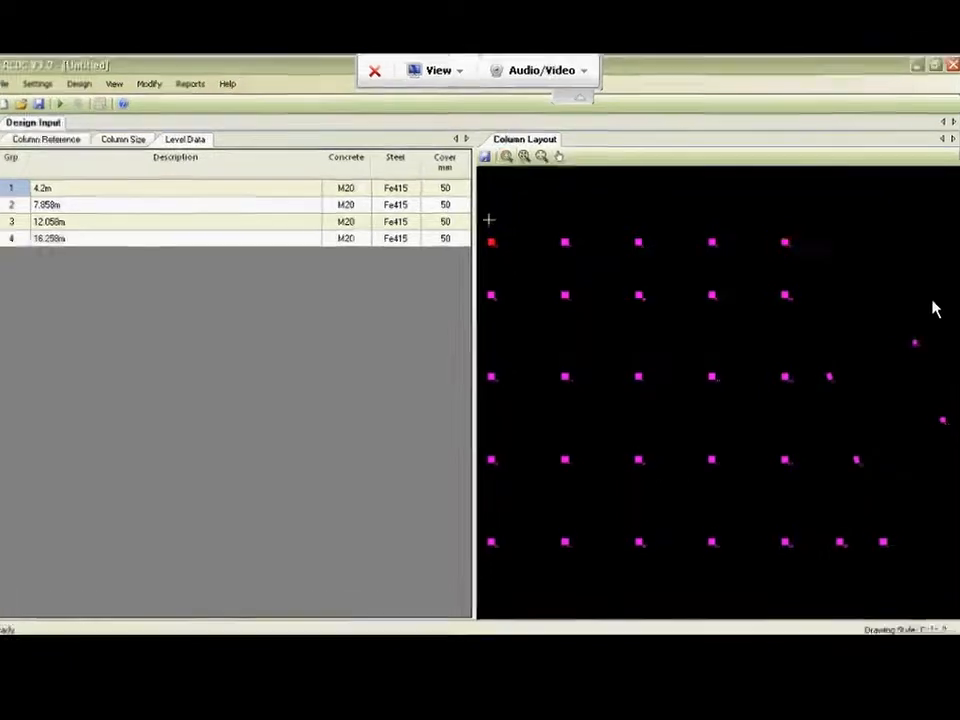
{"action": "left_click_drag", "start_coordinate": [341, 227], "coordinate": [584, 394]}
{"action": "scroll", "coordinate": [344, 366], "scroll_direction": "up", "scroll_amount": 5}
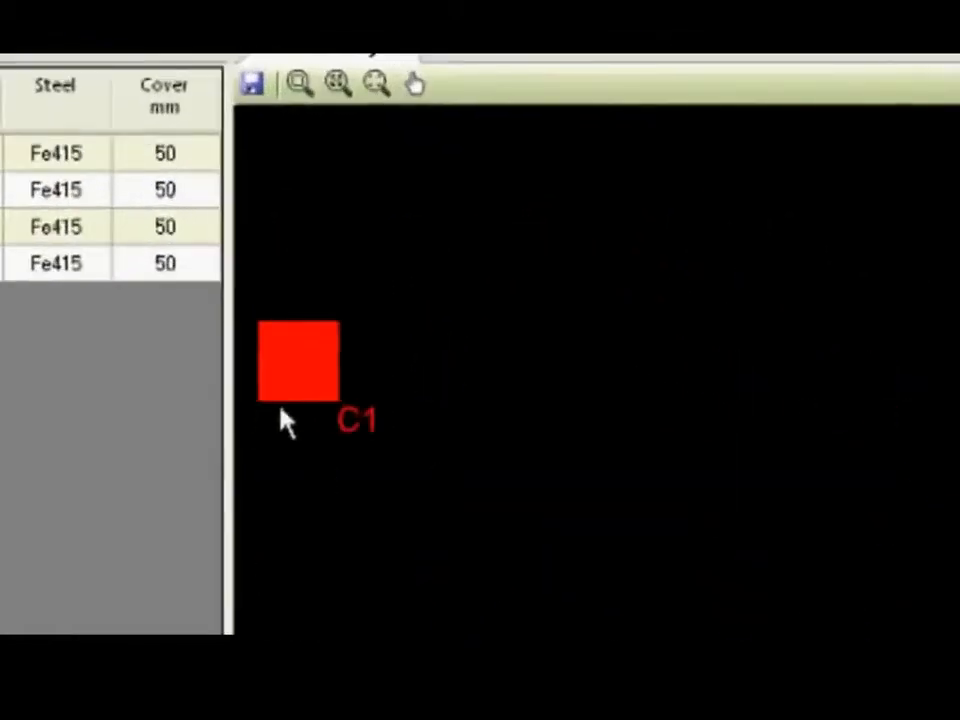
{"action": "scroll", "coordinate": [292, 408], "scroll_direction": "down", "scroll_amount": 3}
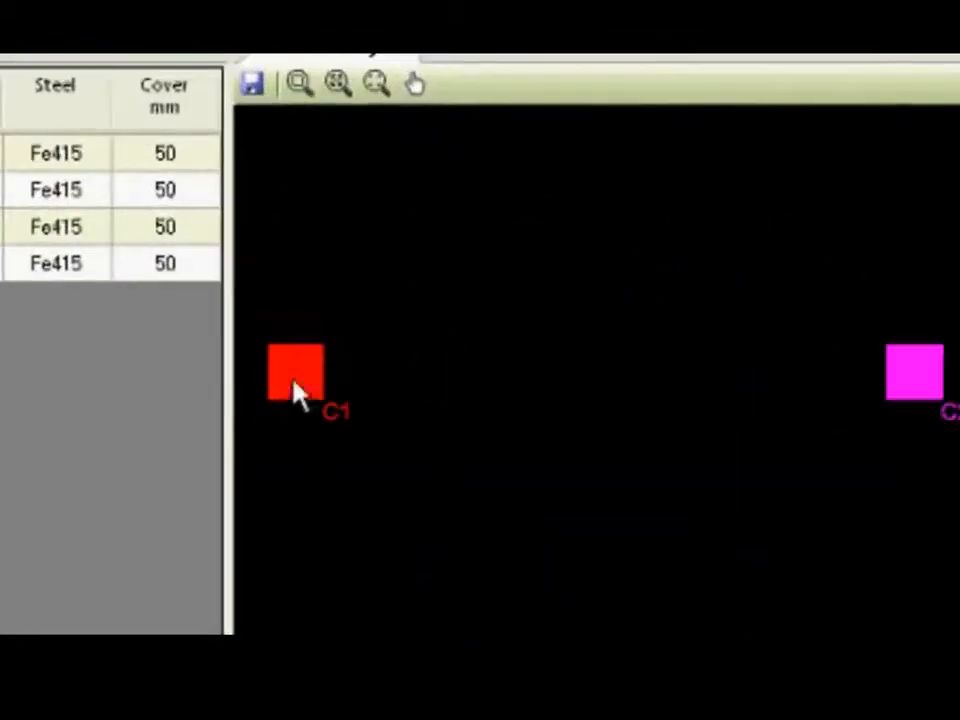
{"action": "left_click", "coordinate": [340, 87]}
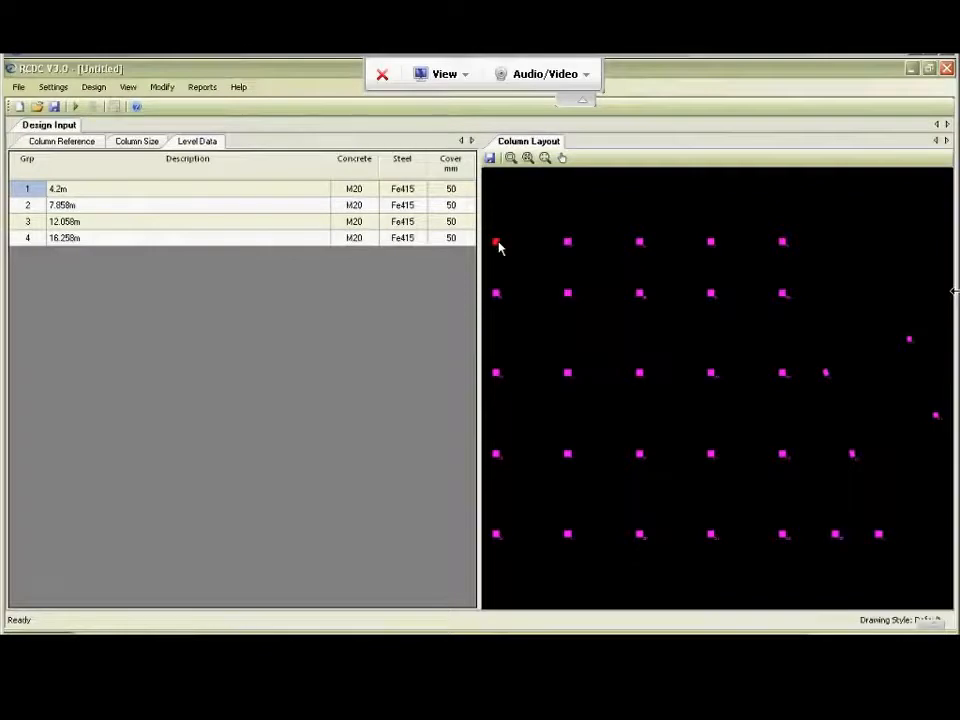
Check the member references of column C1 at each level and compare them with the STAAD.Pro model.
{"action": "left_click", "coordinate": [38, 143]}
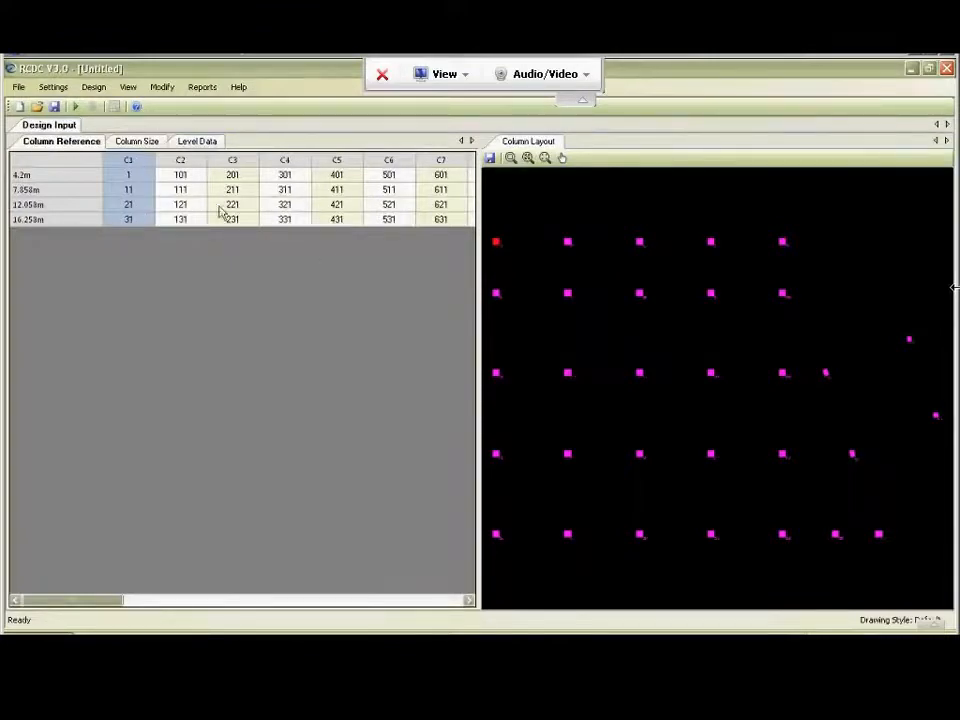
{"action": "left_click", "coordinate": [141, 189]}
{"action": "left_click", "coordinate": [141, 207]}
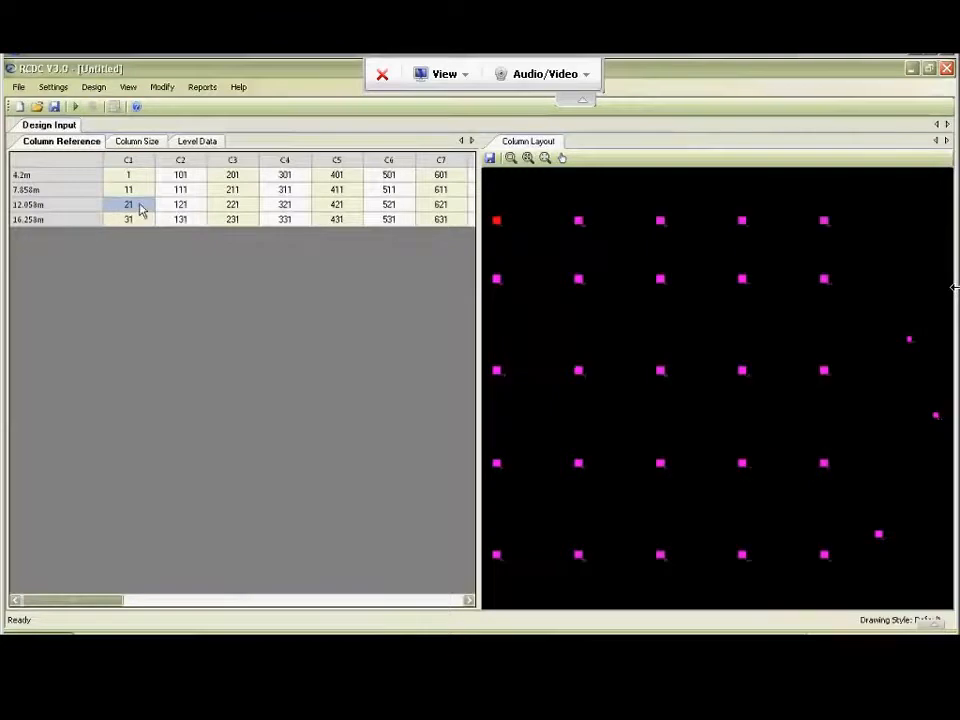
{"action": "left_click", "coordinate": [141, 222]}
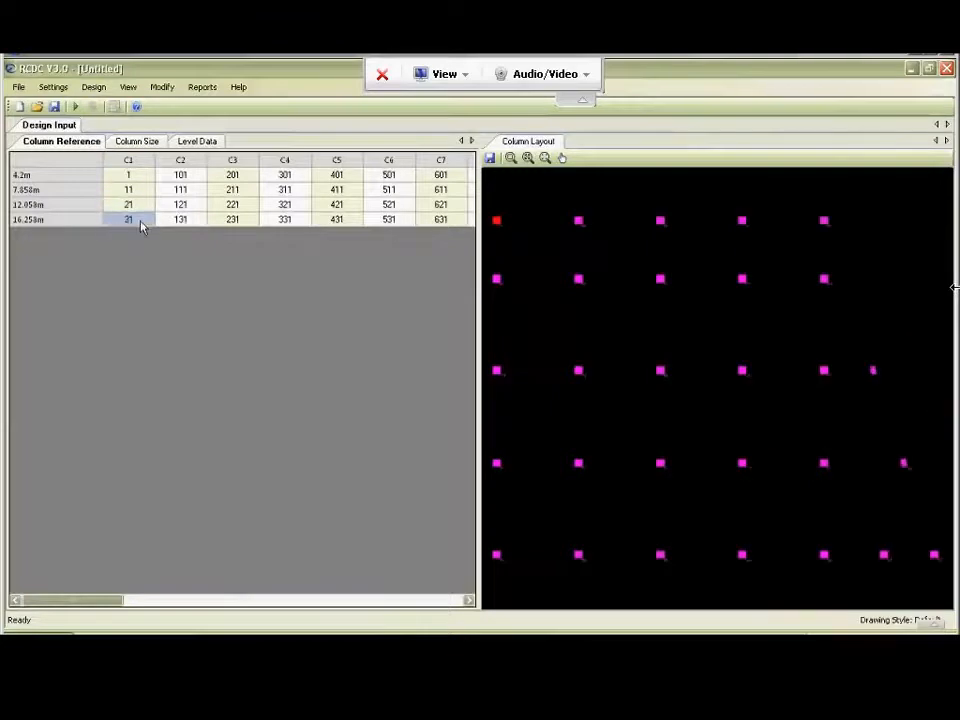
{"action": "key", "text": "alt+Tab"}
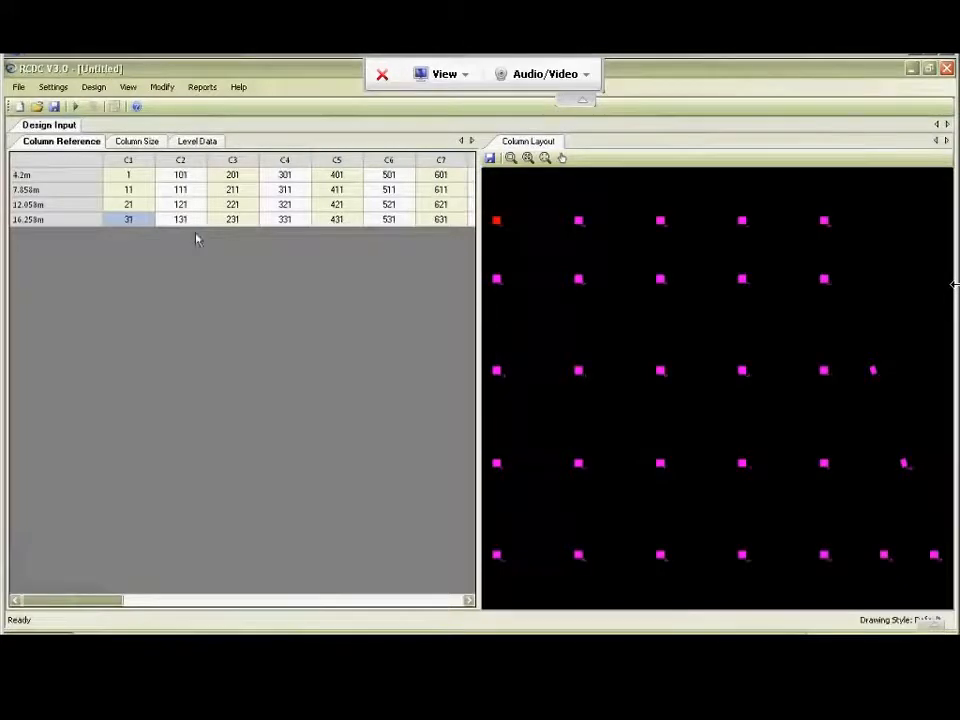
Check the member references of columns C2 and C11 against the layout and the STAAD.Pro model, and review the column sizes.
{"action": "left_click", "coordinate": [180, 175]}
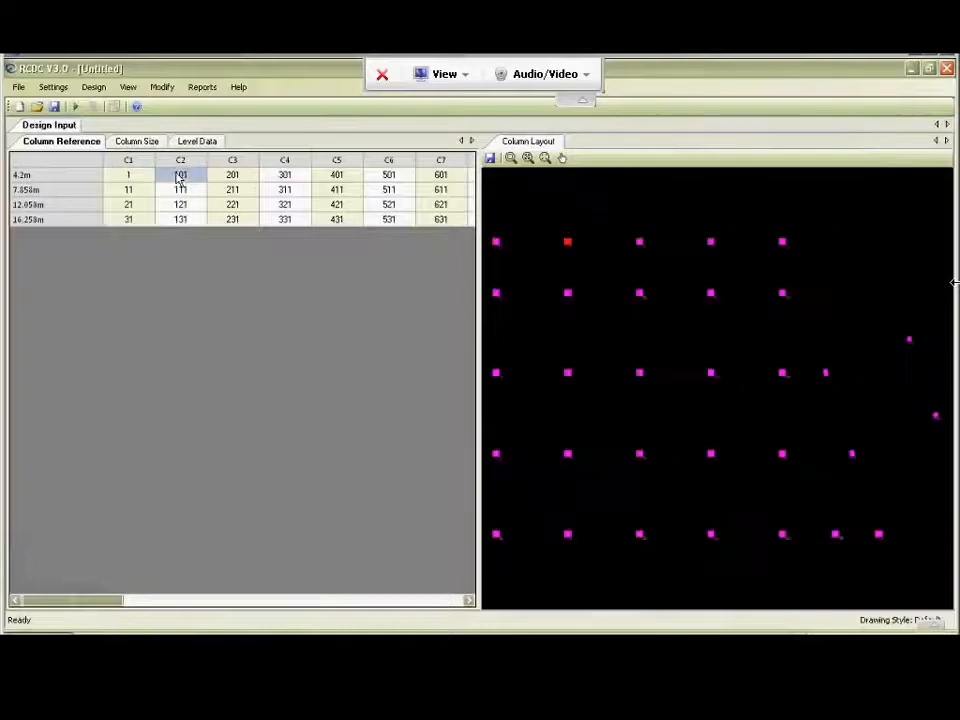
{"action": "left_click_drag", "start_coordinate": [100, 605], "coordinate": [214, 607]}
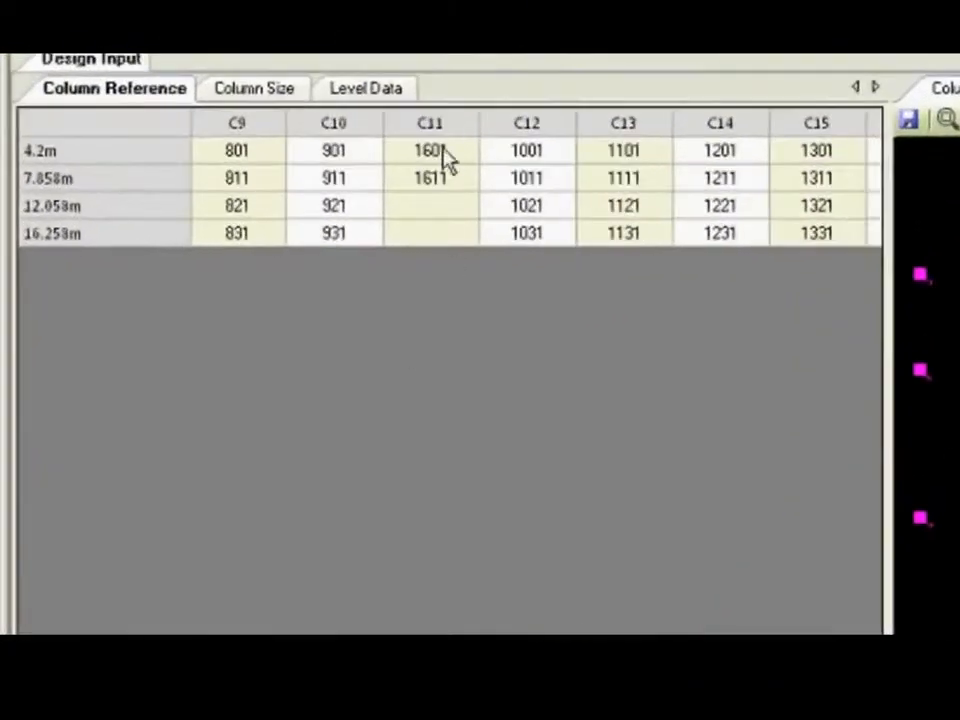
{"action": "left_click", "coordinate": [445, 158]}
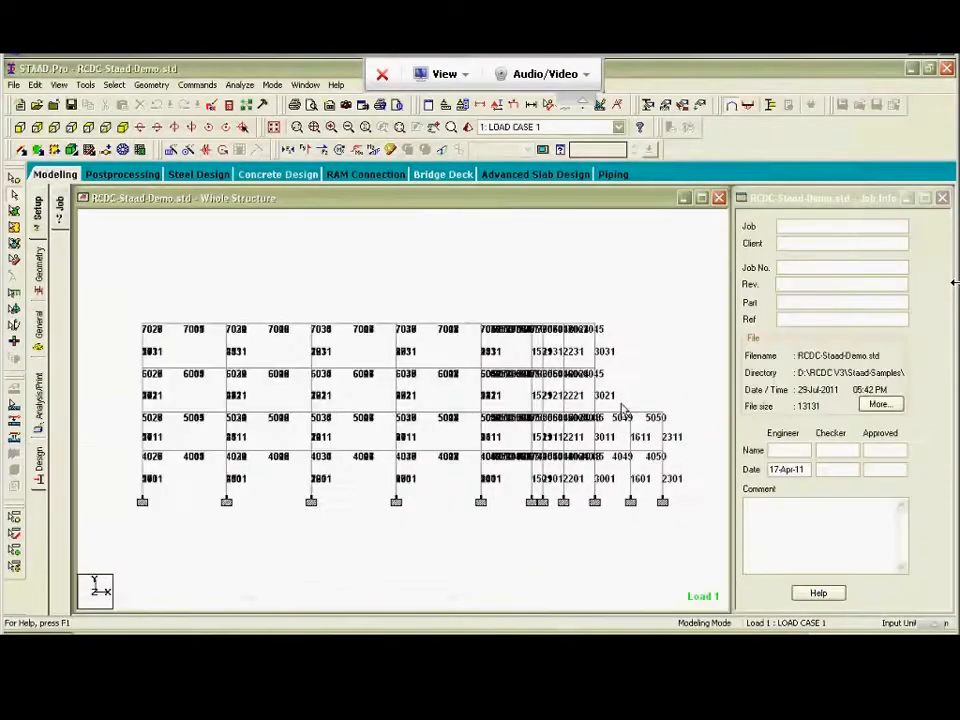
{"action": "left_click_drag", "start_coordinate": [617, 400], "coordinate": [680, 536]}
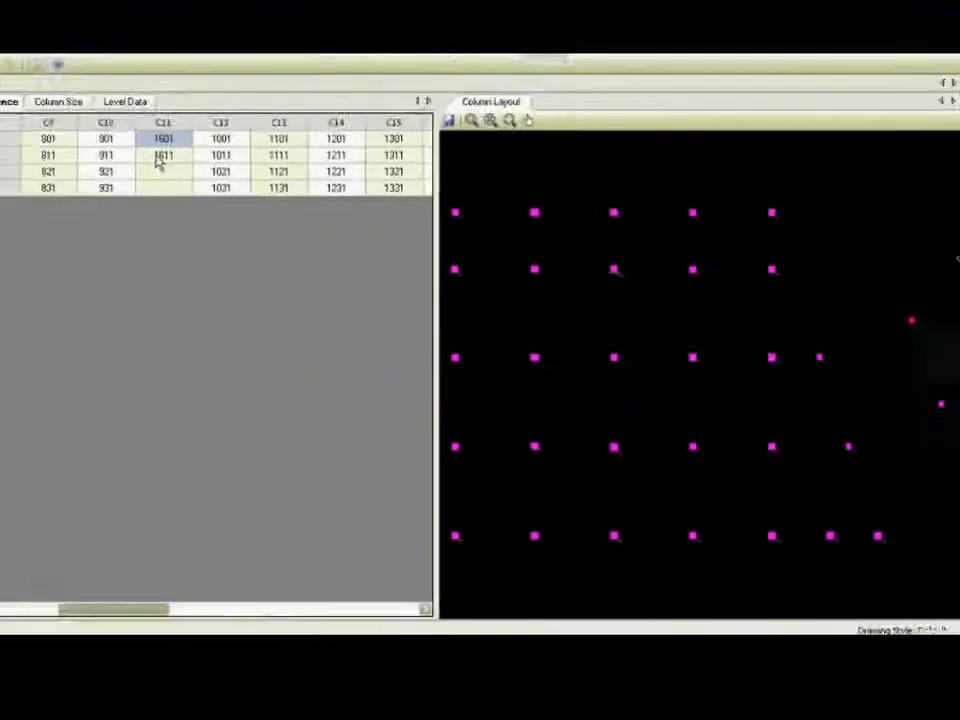
{"action": "left_click", "coordinate": [231, 205]}
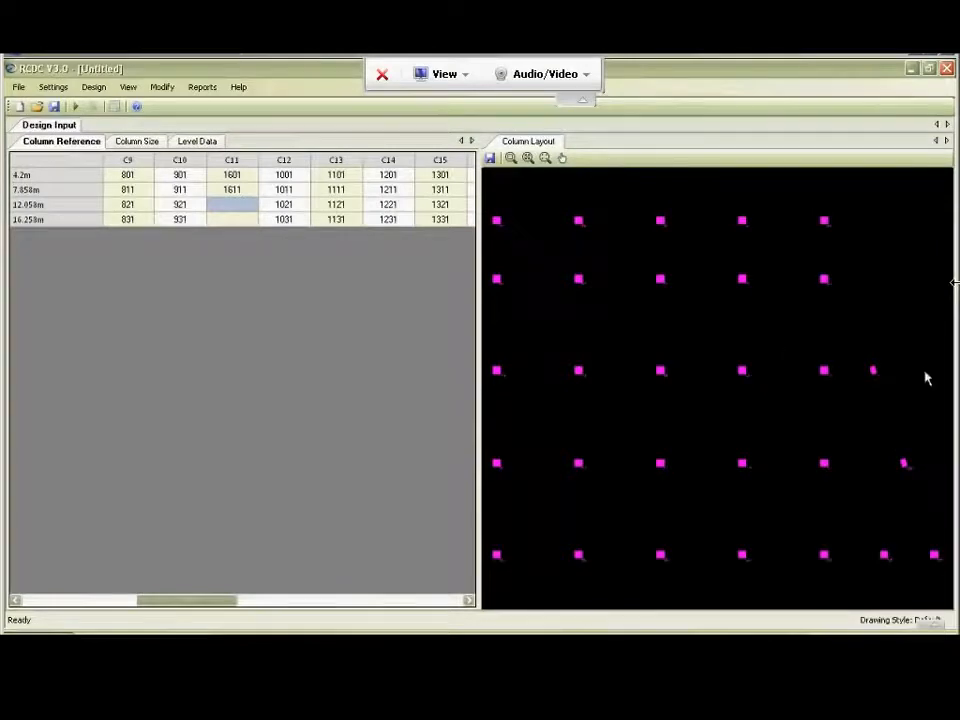
{"action": "left_click", "coordinate": [227, 191]}
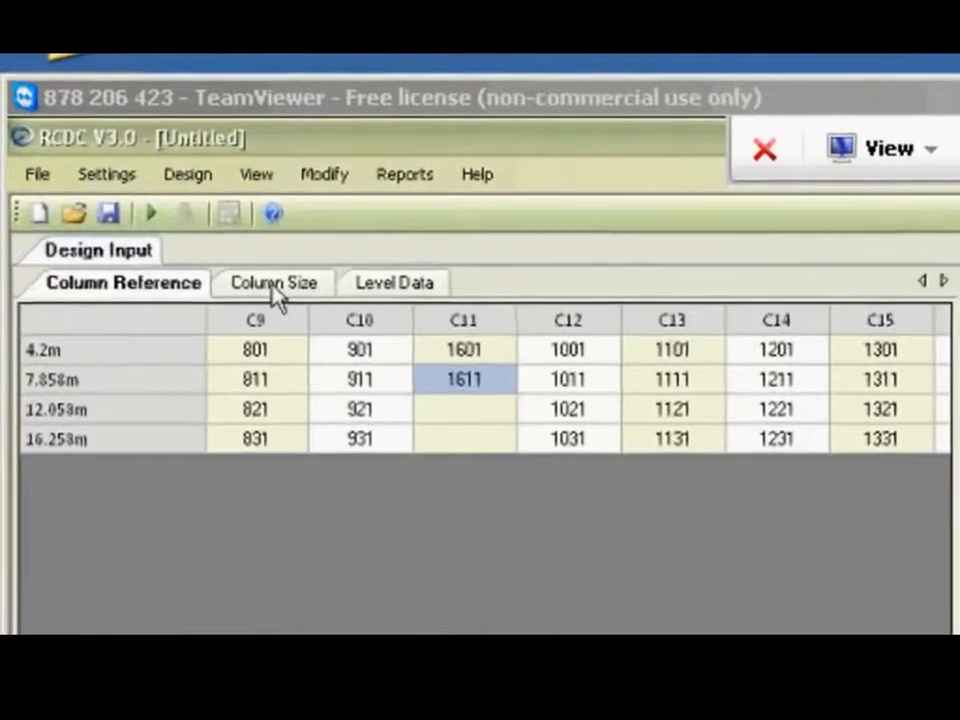
{"action": "left_click", "coordinate": [271, 286]}
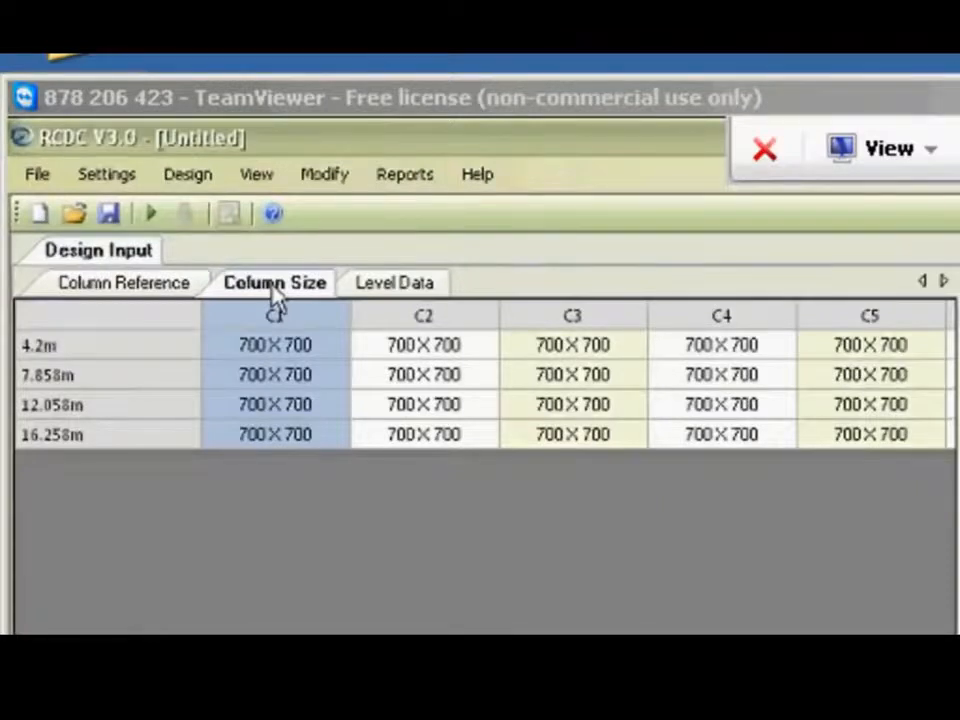
Rename the four level descriptions in the level data as Plinth, First, Second and Terrace.
{"action": "left_click", "coordinate": [383, 290]}
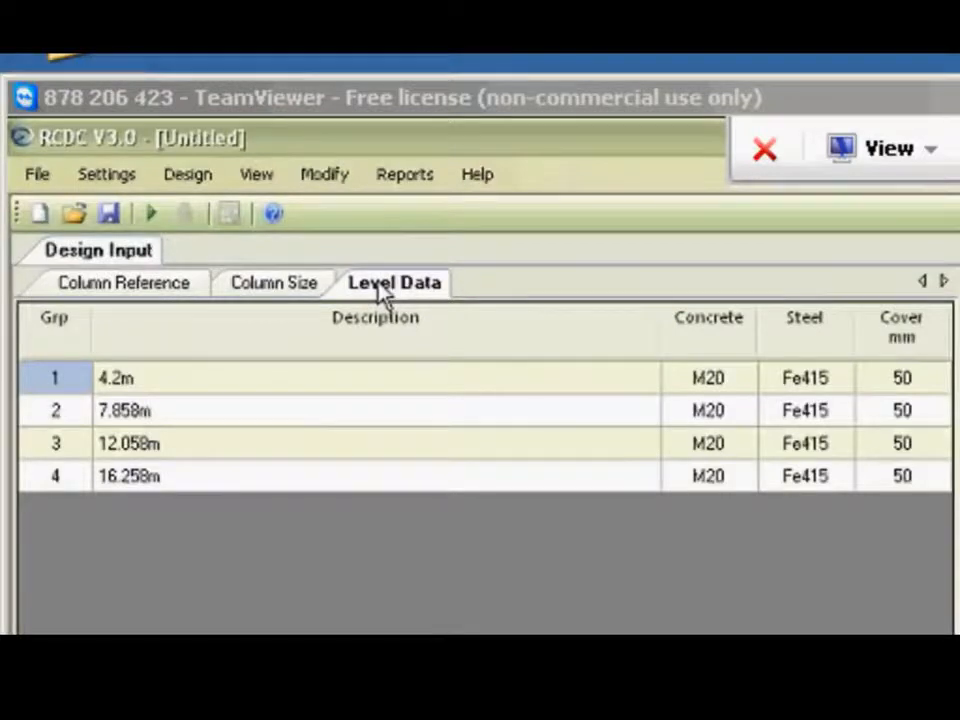
{"action": "left_click", "coordinate": [323, 378]}
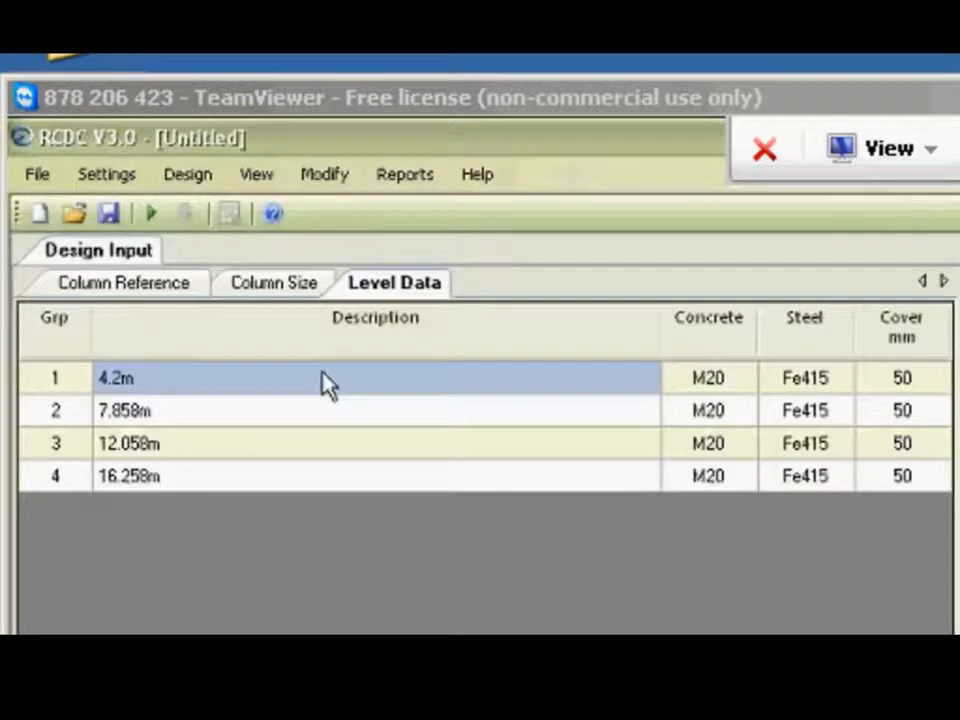
{"action": "type", "text": "Plinth"}
{"action": "key", "text": "Return"}
{"action": "type", "text": "First"}
{"action": "key", "text": "Return"}
{"action": "type", "text": "Second"}
{"action": "key", "text": "Return"}
{"action": "type", "text": "Terrace"}
{"action": "key", "text": "Return"}
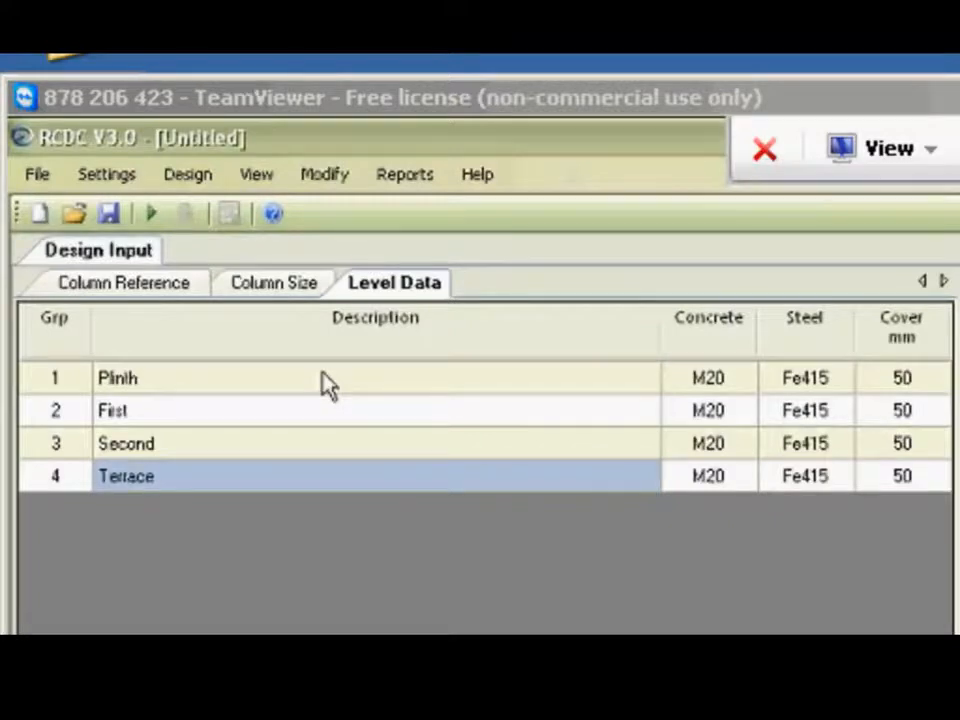
Set the concrete grade of the Plinth level to M40.
{"action": "left_click", "coordinate": [726, 383]}
{"action": "key", "text": "Tab"}
{"action": "key", "text": "Tab"}
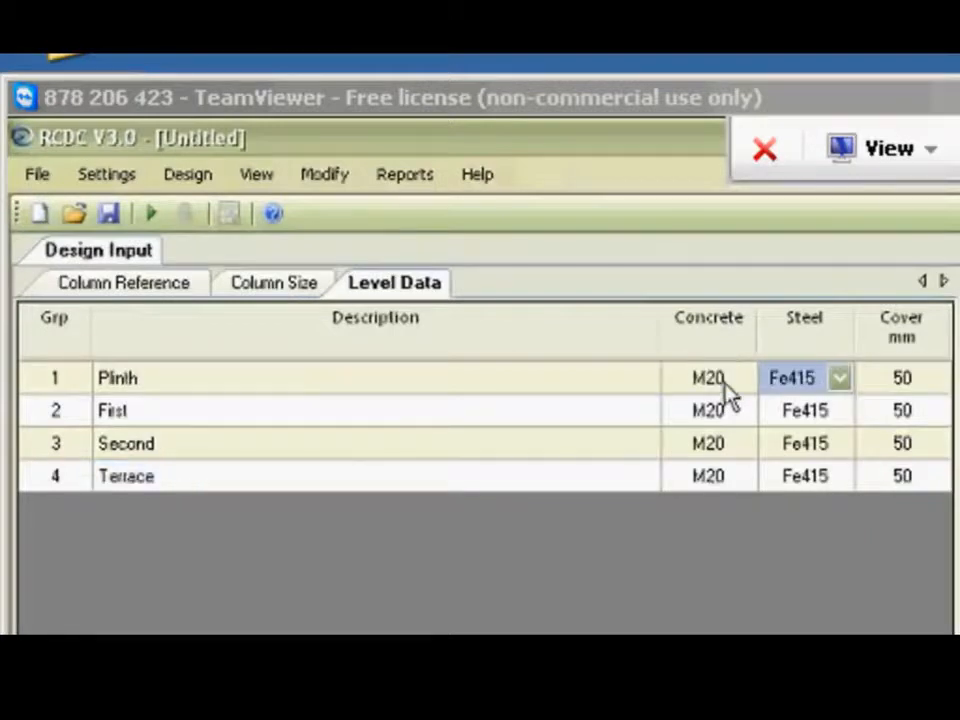
{"action": "left_click", "coordinate": [726, 383]}
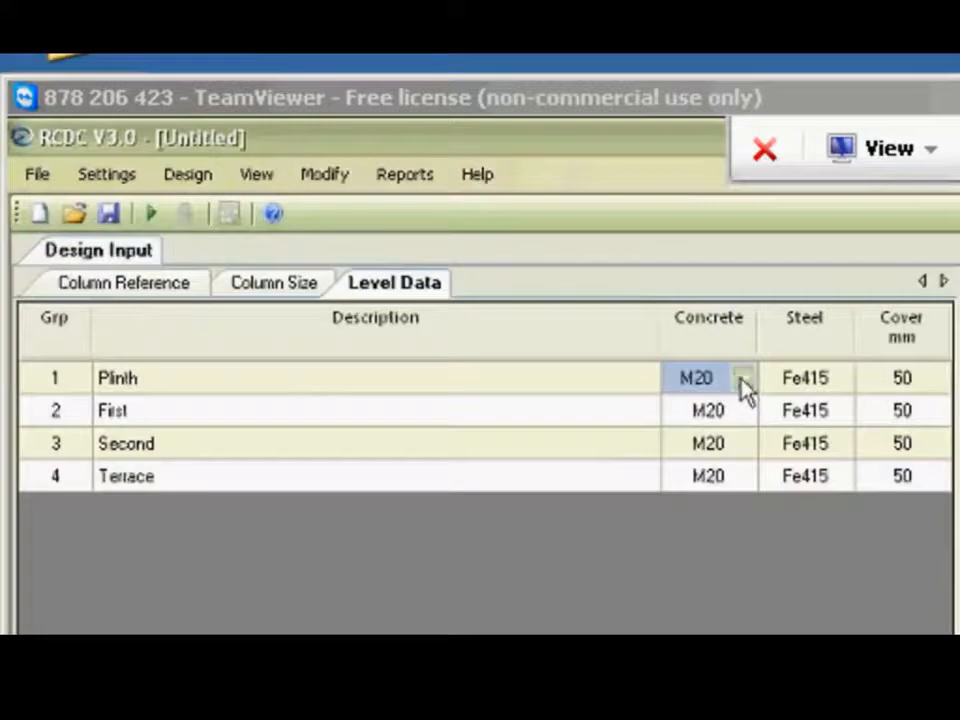
{"action": "left_click", "coordinate": [743, 380]}
{"action": "left_click", "coordinate": [692, 480]}
{"action": "left_click", "coordinate": [695, 420]}
Copy the Plinth level's M40 concrete grade to the First, Second and Terrace levels.
{"action": "right_click", "coordinate": [702, 385]}
{"action": "left_click", "coordinate": [773, 503]}
{"action": "left_click_drag", "start_coordinate": [681, 418], "coordinate": [686, 482]}
{"action": "right_click", "coordinate": [686, 482]}
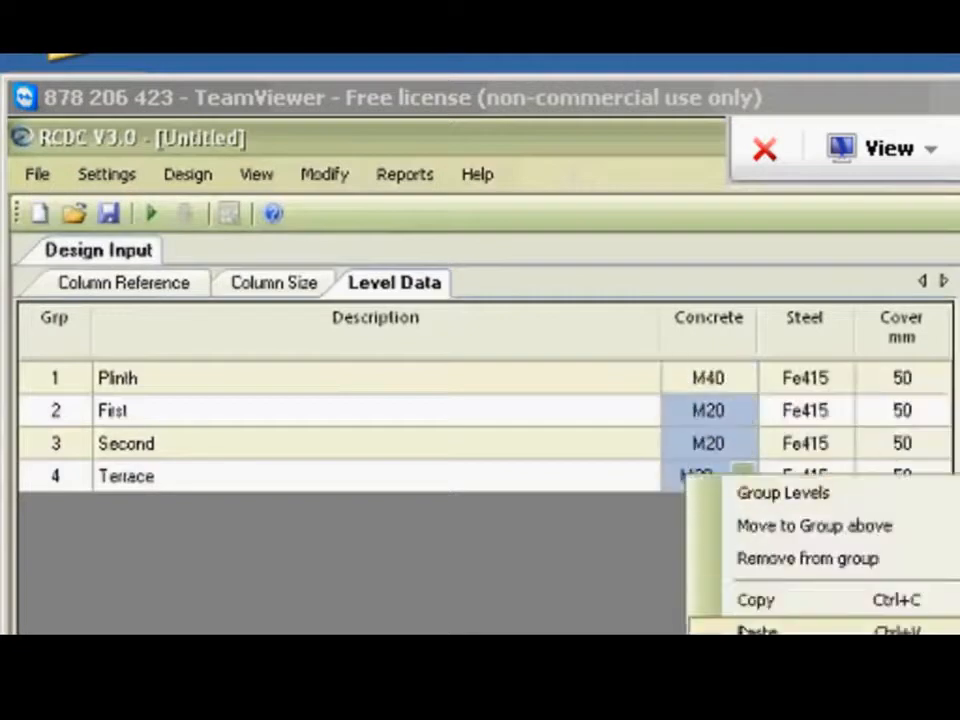
{"action": "left_click", "coordinate": [742, 630]}
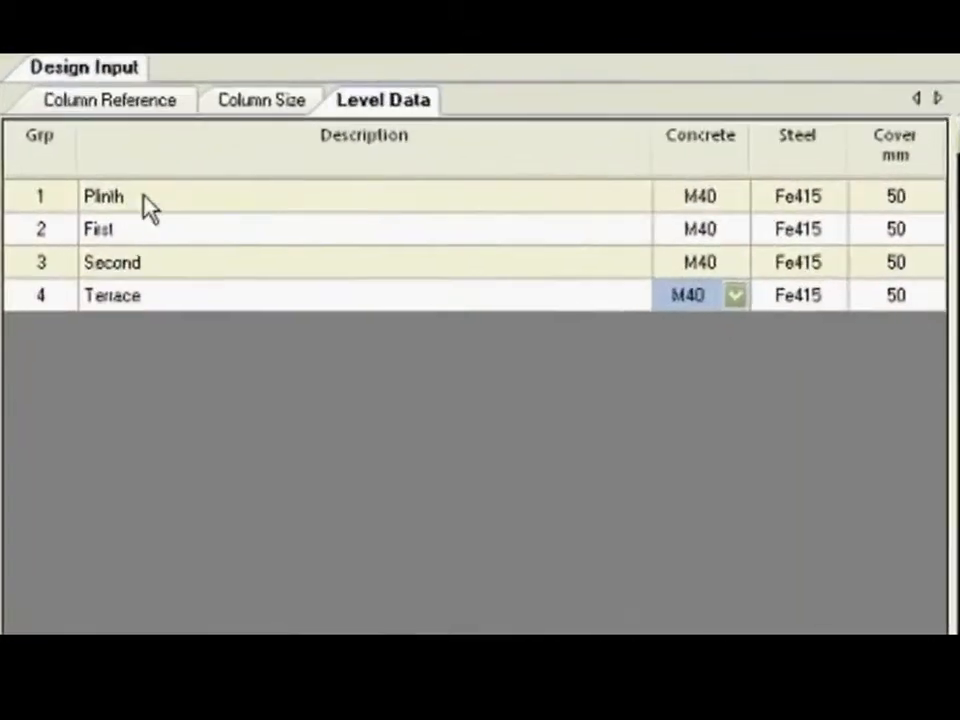
Group the Plinth and First levels together in the level data.
{"action": "left_click_drag", "start_coordinate": [148, 207], "coordinate": [150, 229]}
{"action": "right_click", "coordinate": [150, 229]}
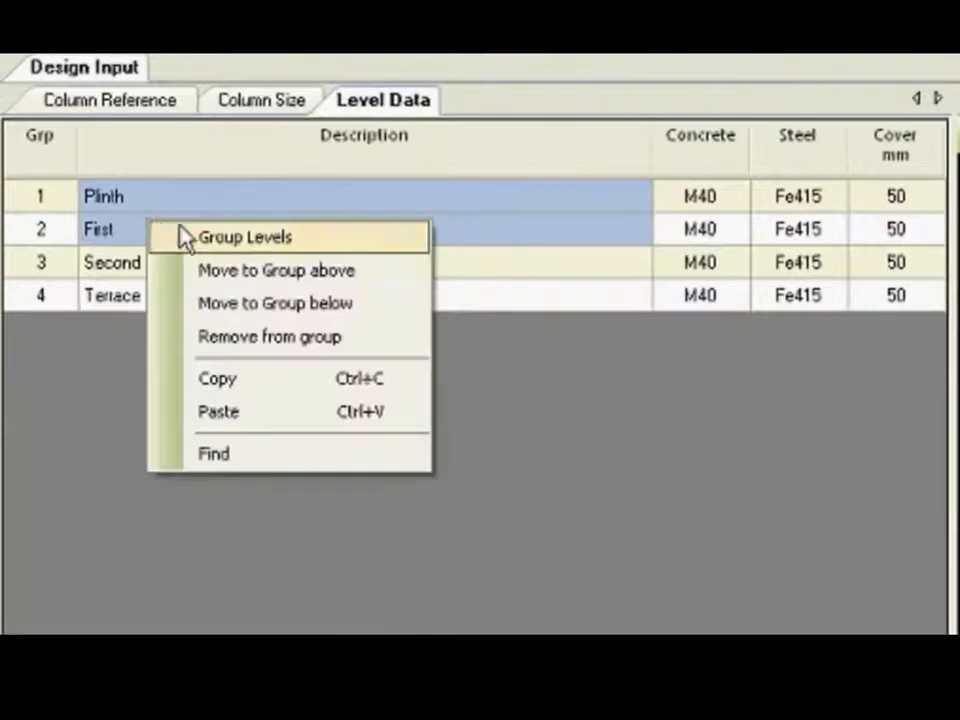
{"action": "left_click", "coordinate": [183, 237]}
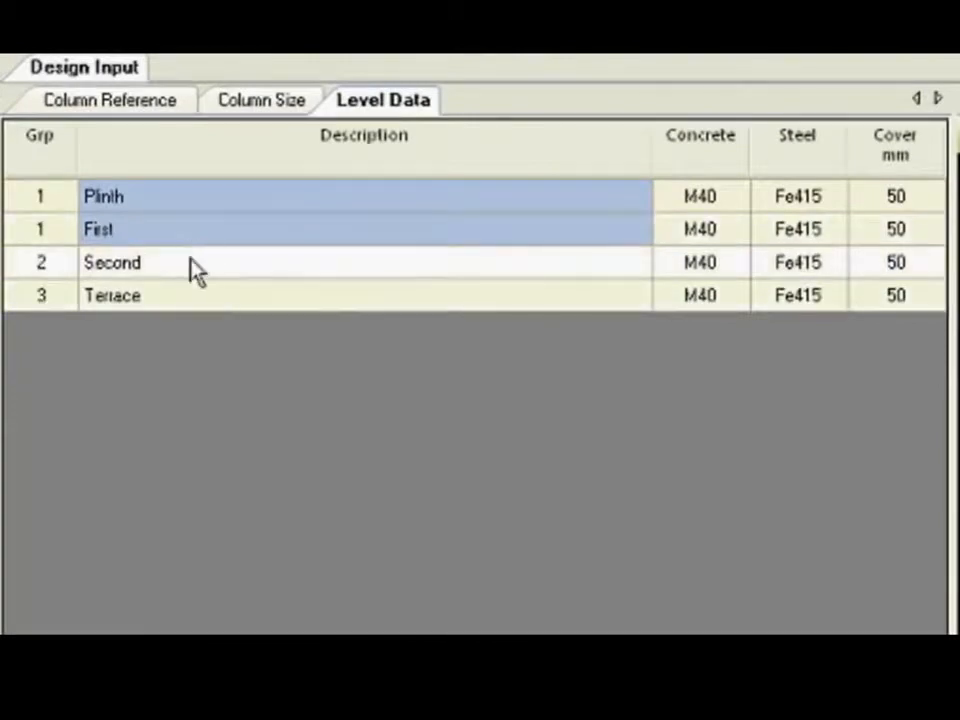
{"action": "left_click", "coordinate": [193, 266]}
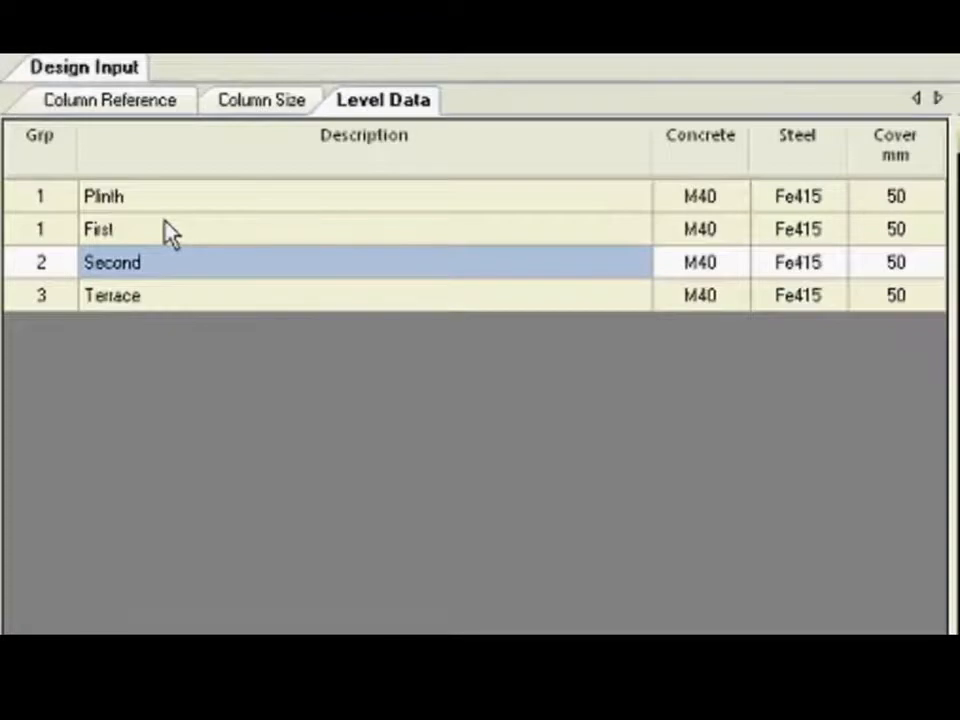
Remove the First level from the group it shares with Plinth.
{"action": "left_click", "coordinate": [156, 222]}
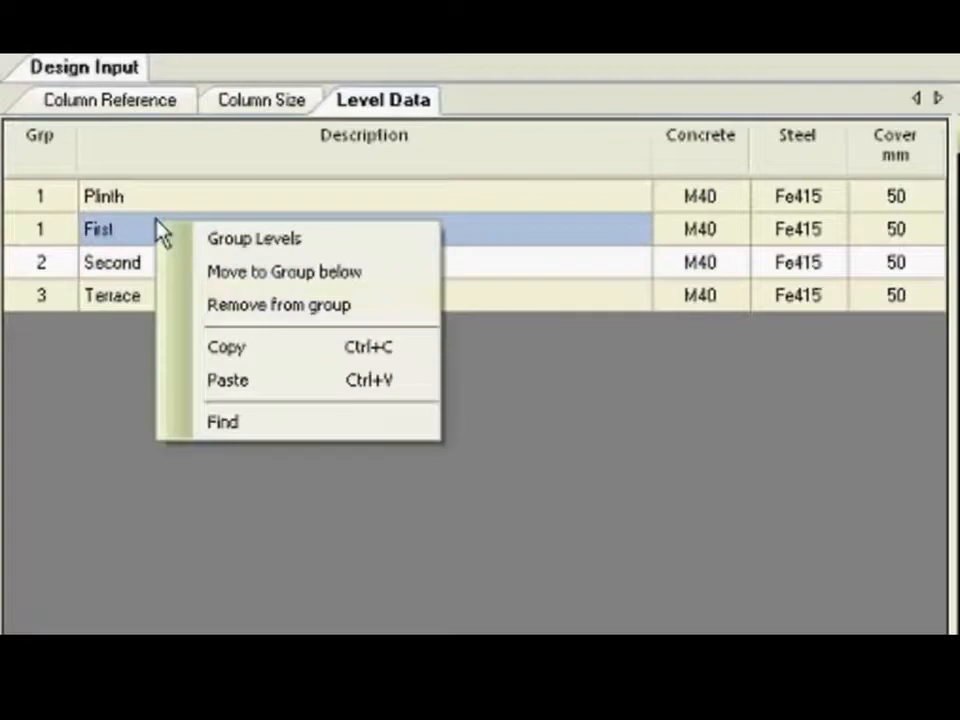
{"action": "left_click", "coordinate": [208, 306]}
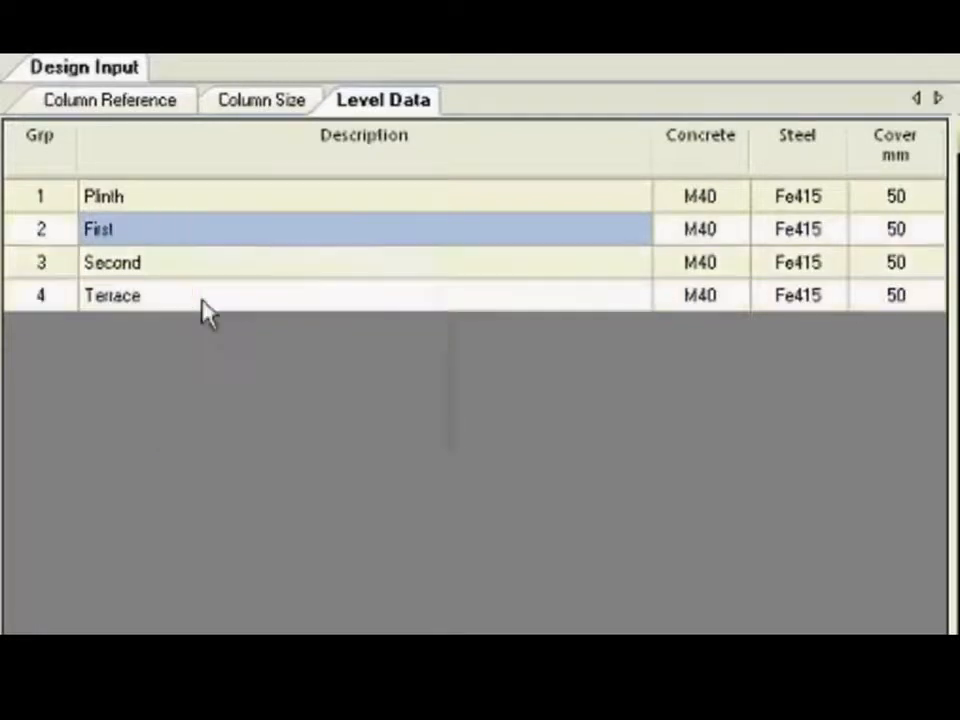
{"action": "left_click", "coordinate": [222, 200]}
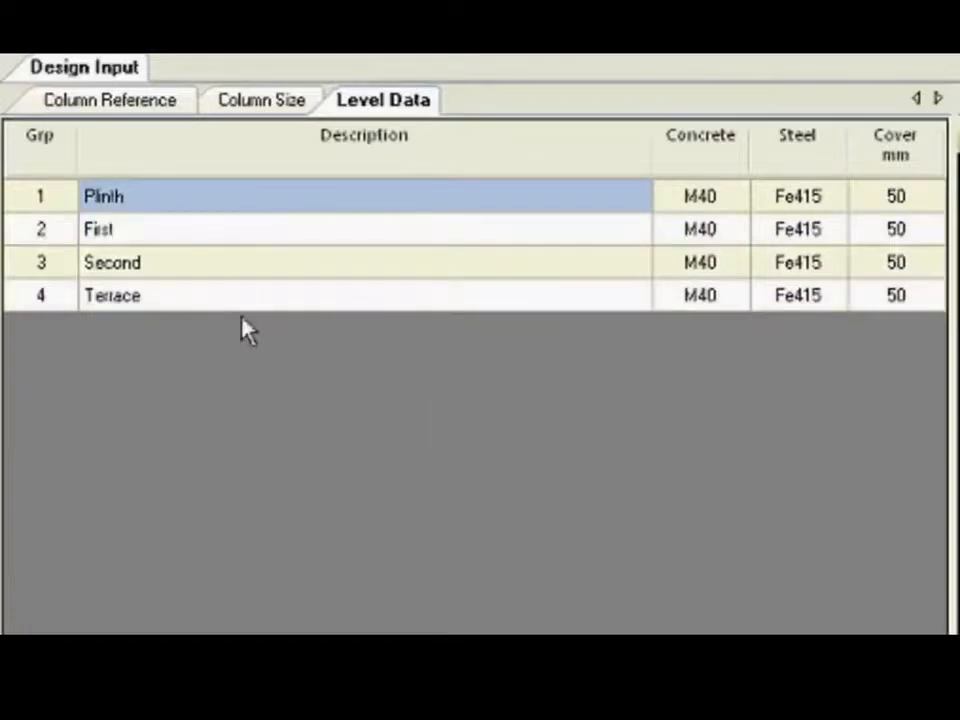
Examine the Group / Un-Group Columns options for the column references without grouping any columns.
{"action": "left_click", "coordinate": [109, 106]}
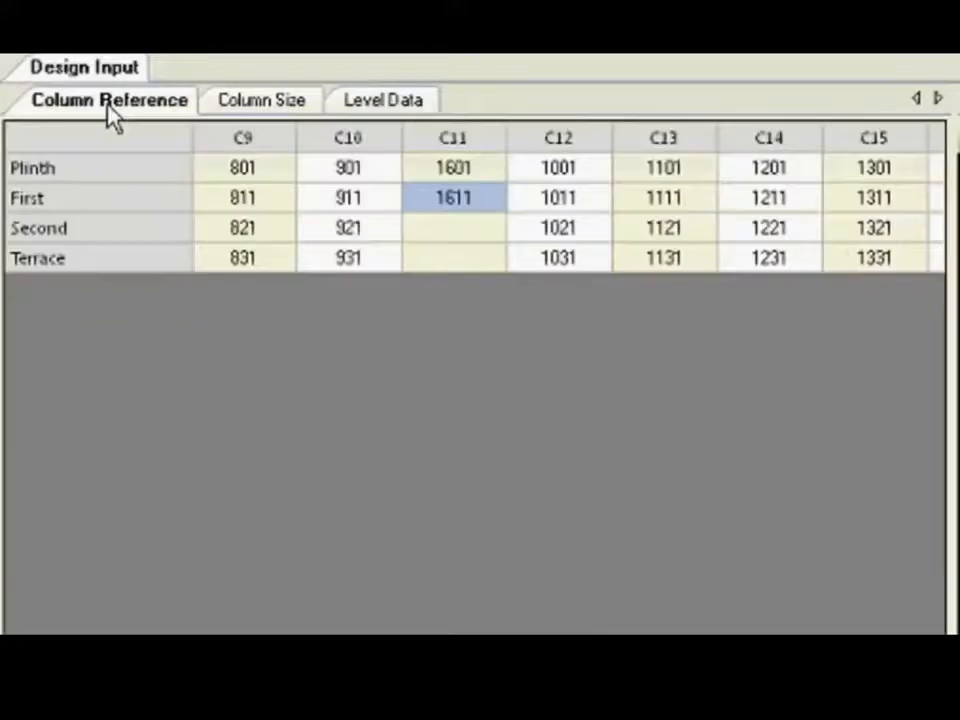
{"action": "right_click", "coordinate": [205, 193]}
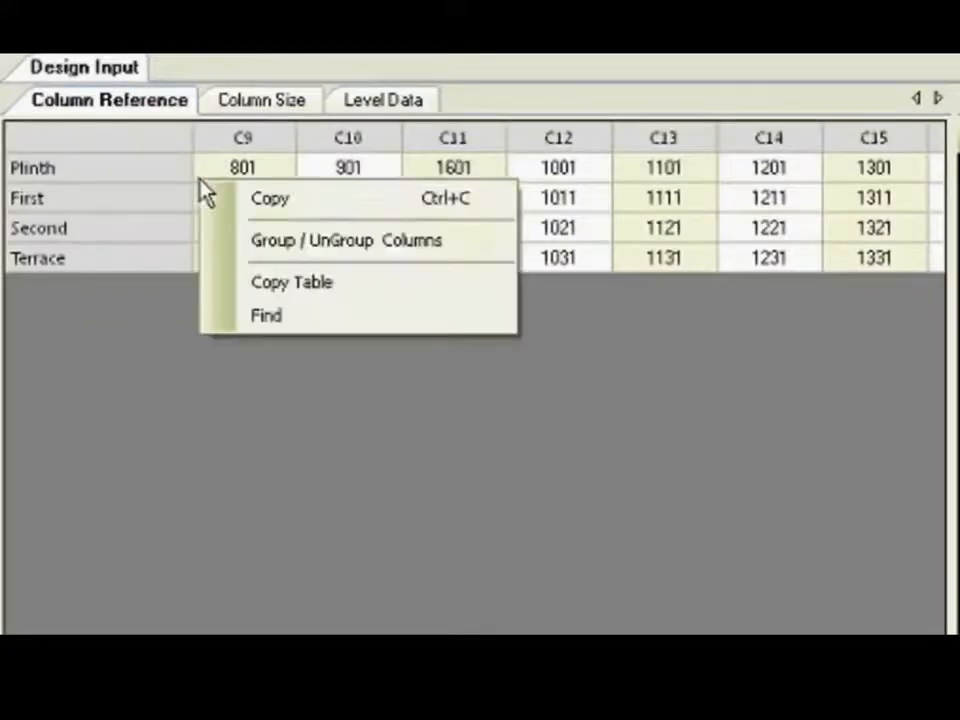
{"action": "left_click", "coordinate": [300, 252]}
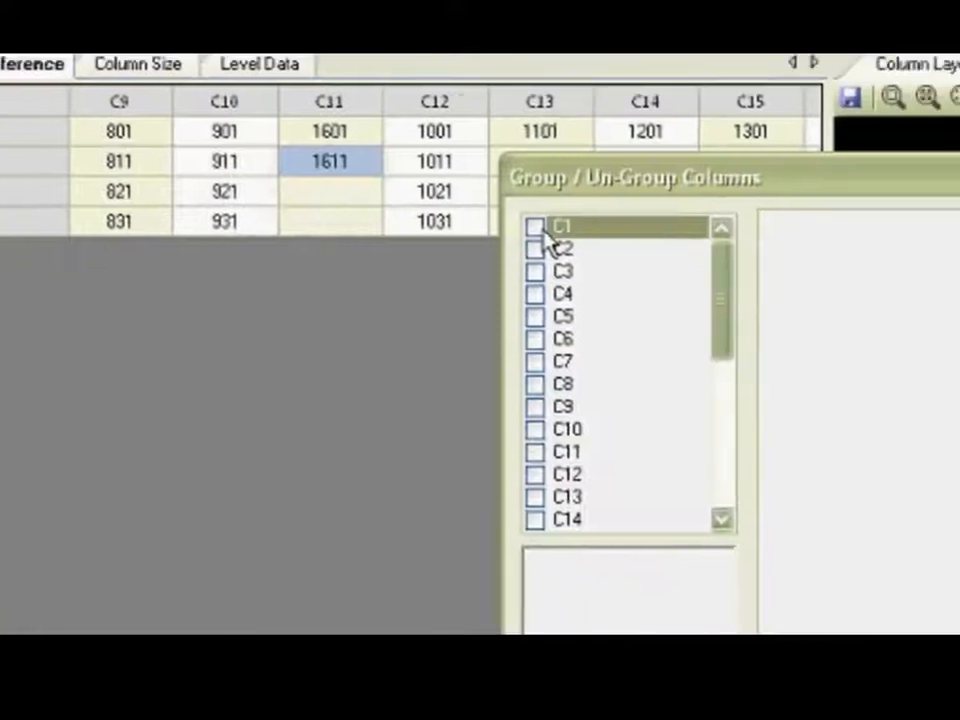
{"action": "left_click", "coordinate": [541, 229]}
{"action": "left_click", "coordinate": [541, 249]}
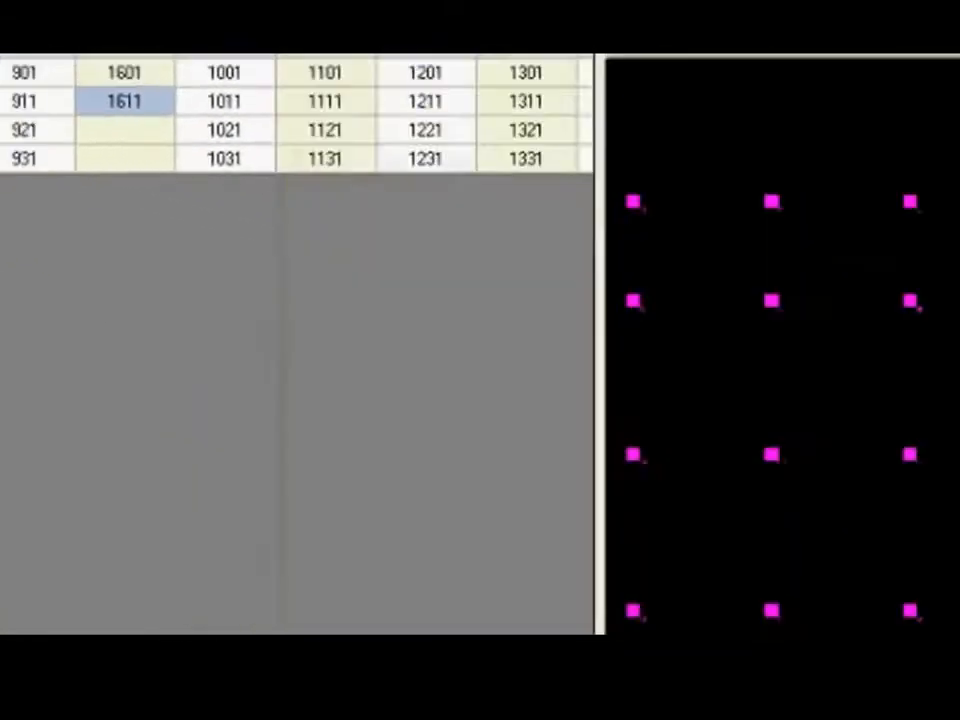
{"action": "scroll", "coordinate": [420, 380], "scroll_direction": "left", "scroll_amount": 3}
{"action": "scroll", "coordinate": [420, 180], "scroll_direction": "left", "scroll_amount": 3}
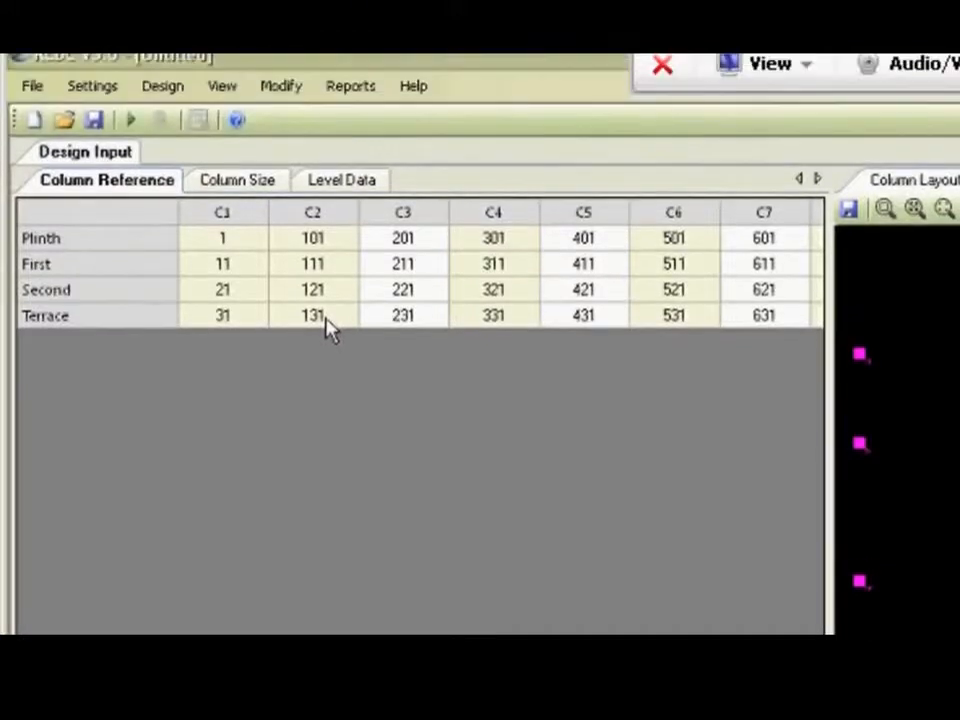
Enable Ductile Design in the design settings, keeping the minimum eccentricity check at One Axis at a time.
{"action": "left_click", "coordinate": [84, 90]}
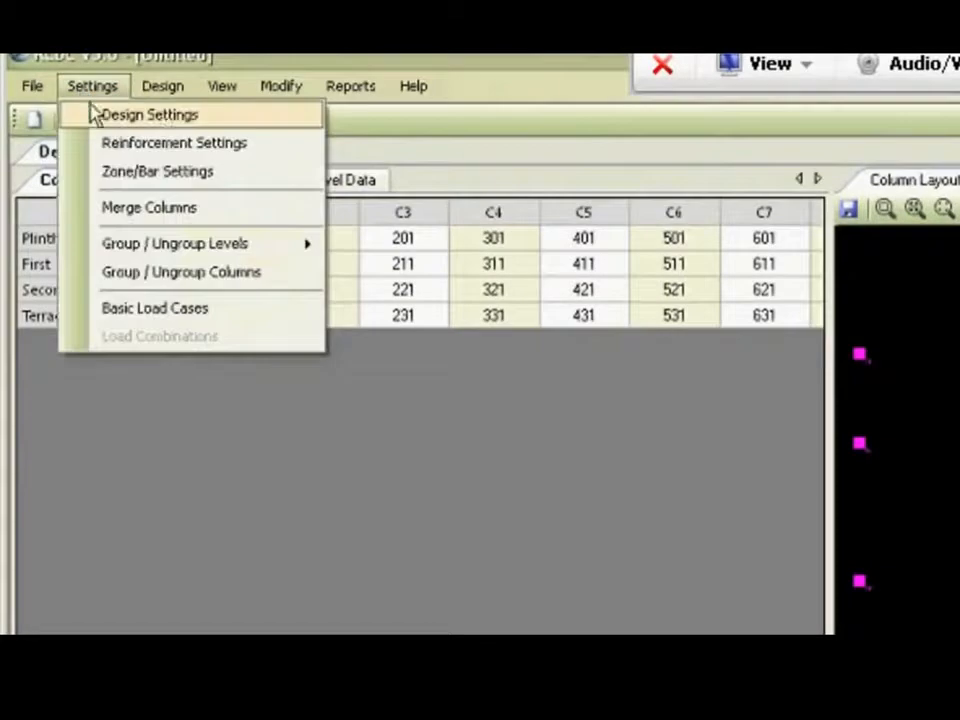
{"action": "left_click", "coordinate": [150, 115]}
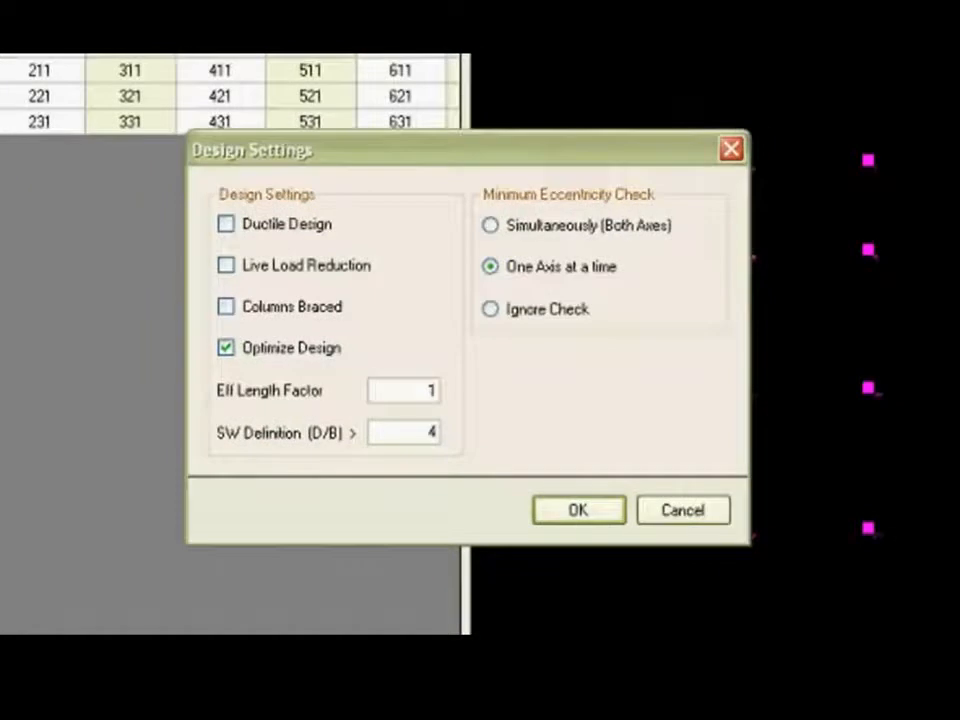
{"action": "left_click", "coordinate": [254, 230]}
{"action": "left_click", "coordinate": [582, 513]}
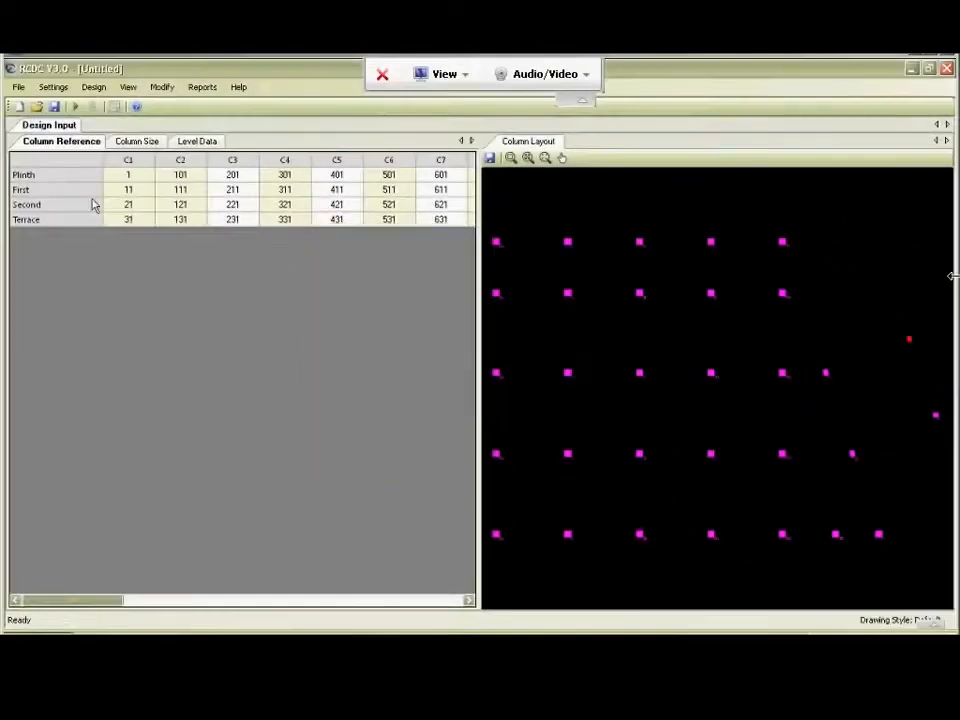
Review the reinforcement settings for steel percentages, bar and link diameters, bar spacing, link spacing and round-off factors.
{"action": "left_click", "coordinate": [60, 88]}
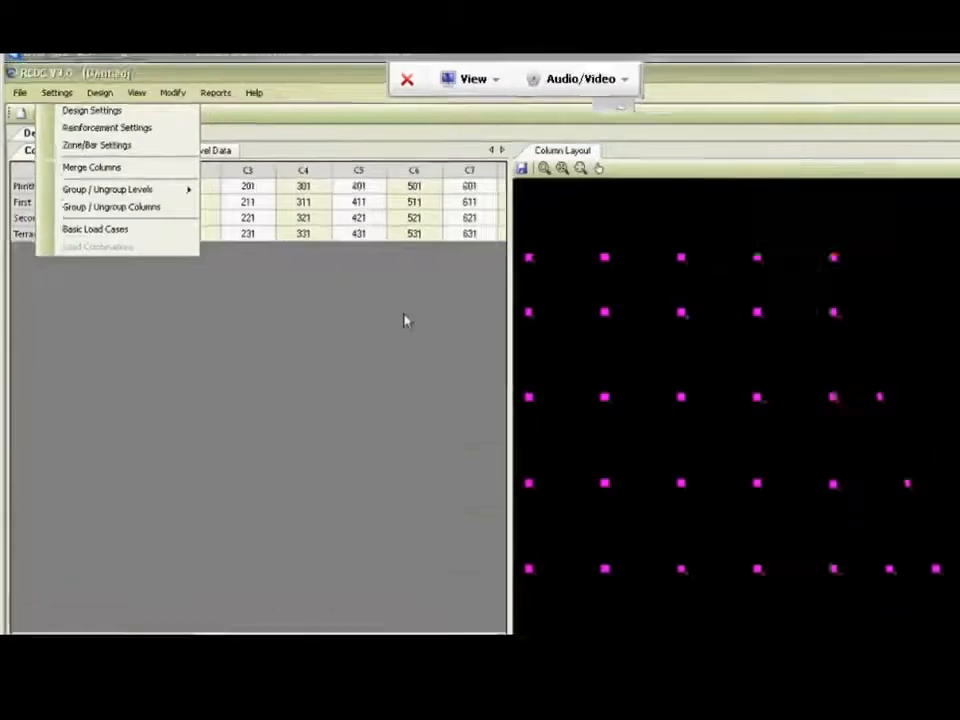
{"action": "left_click", "coordinate": [165, 280]}
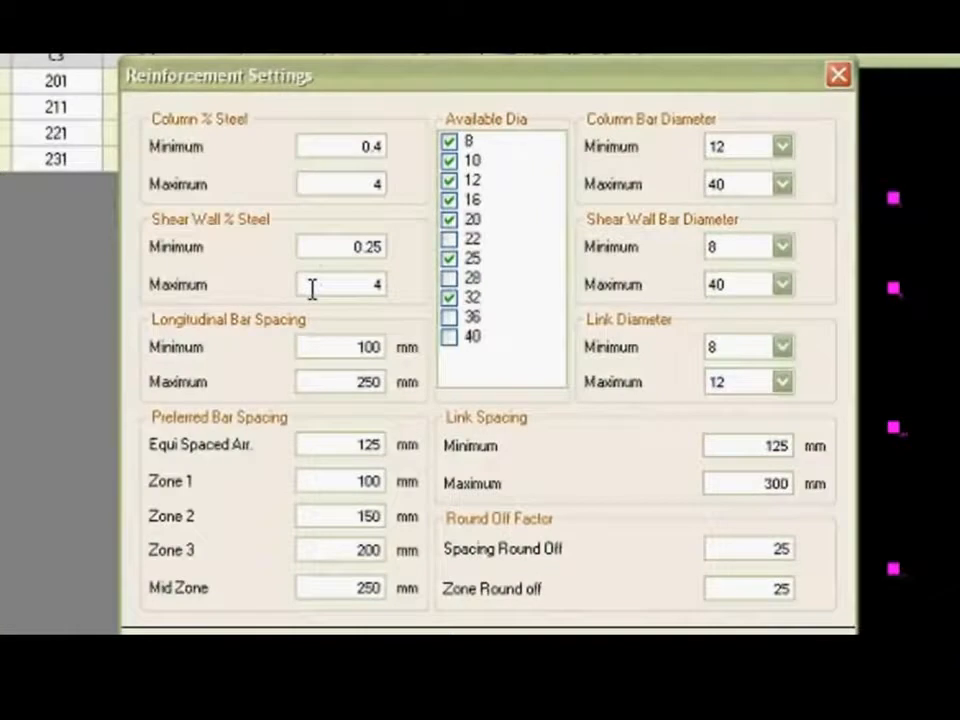
{"action": "left_click", "coordinate": [318, 142]}
{"action": "left_click", "coordinate": [305, 249]}
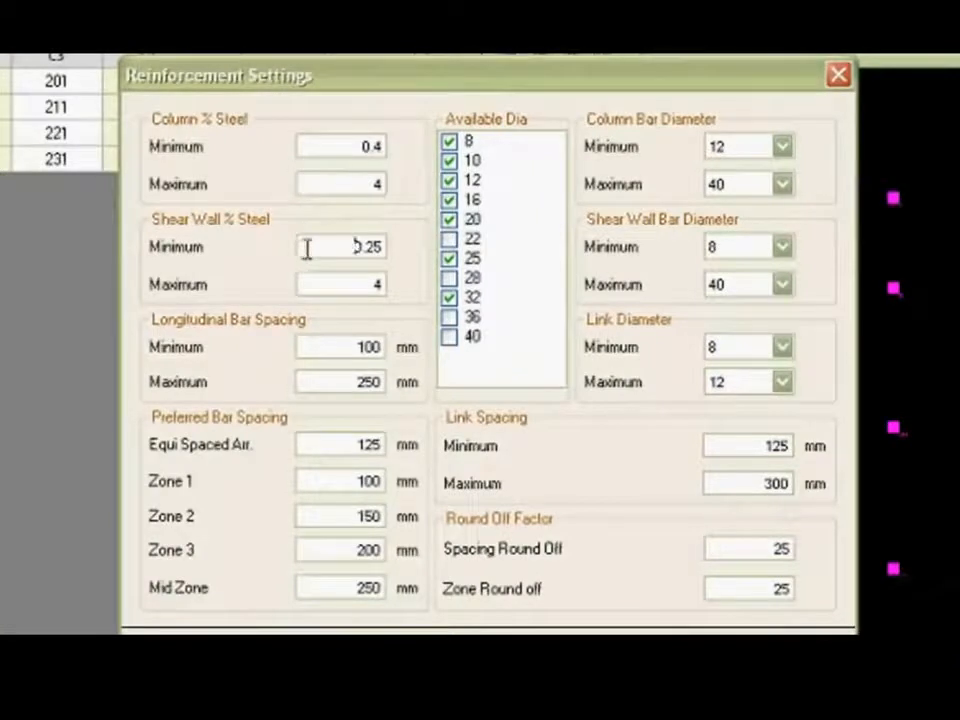
{"action": "left_click", "coordinate": [318, 345]}
{"action": "left_click", "coordinate": [320, 380]}
{"action": "left_click", "coordinate": [320, 444]}
{"action": "left_click", "coordinate": [624, 547]}
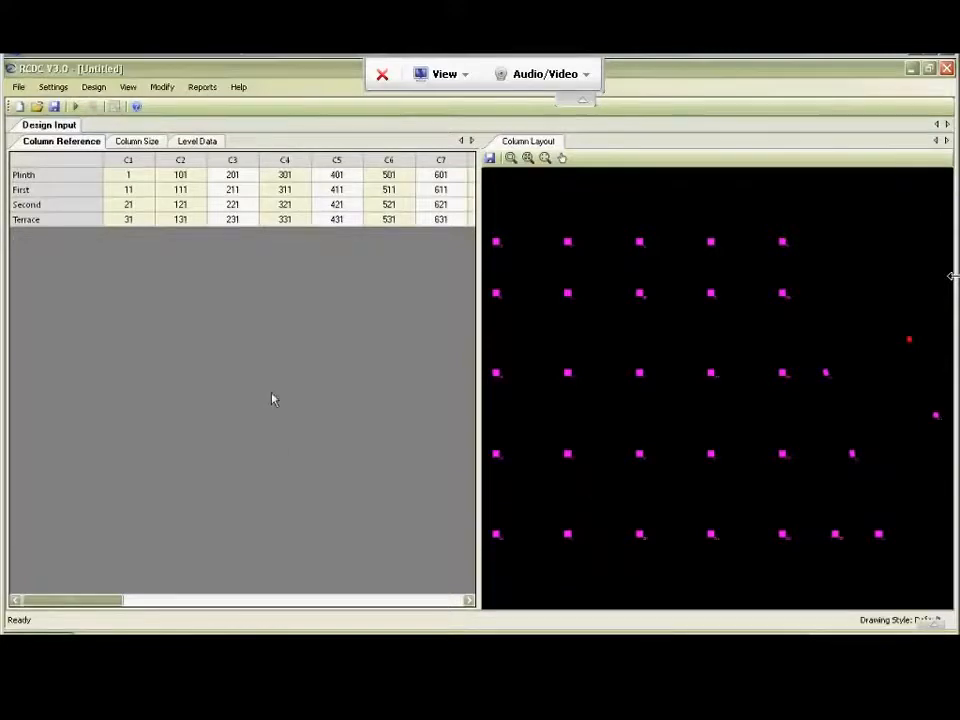
Dock the Column Layout as a tab together with the column and level tables.
{"action": "left_click", "coordinate": [562, 351]}
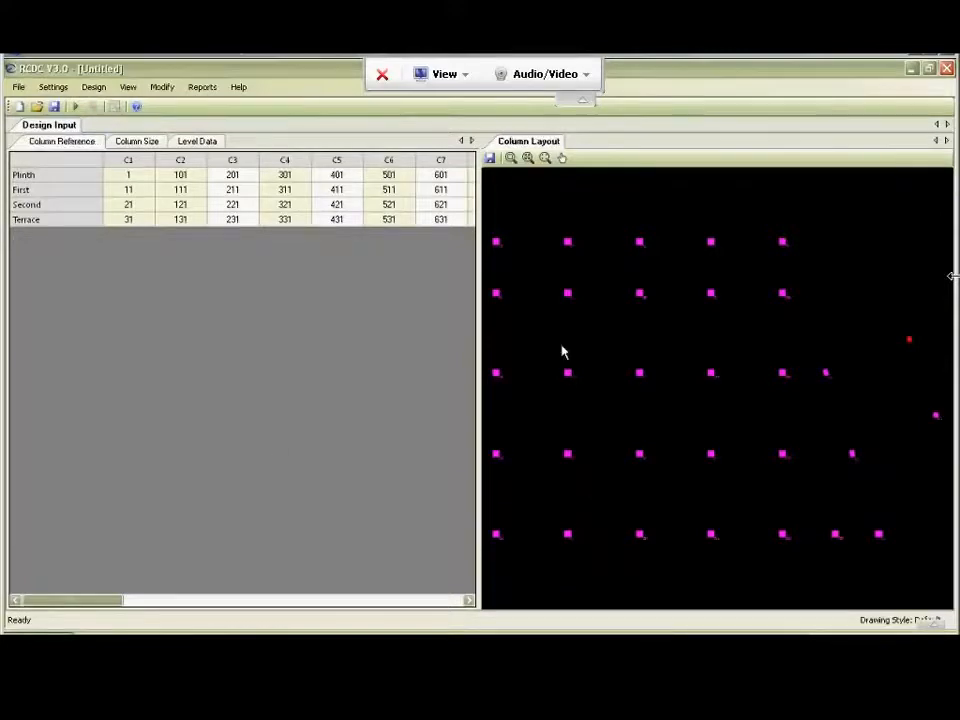
{"action": "left_click_drag", "start_coordinate": [531, 146], "coordinate": [245, 373]}
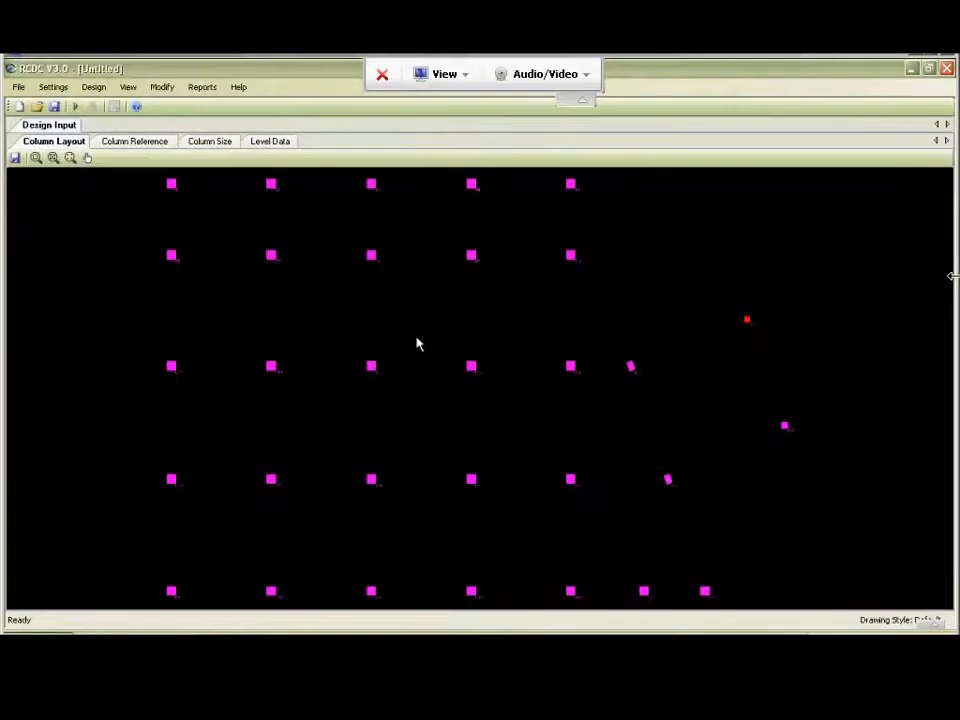
Examine the column layout up close around columns C6 and C12, and return to the full extents.
{"action": "scroll", "coordinate": [417, 340], "scroll_direction": "up", "scroll_amount": 3}
{"action": "scroll", "coordinate": [417, 340], "scroll_direction": "down", "scroll_amount": 1}
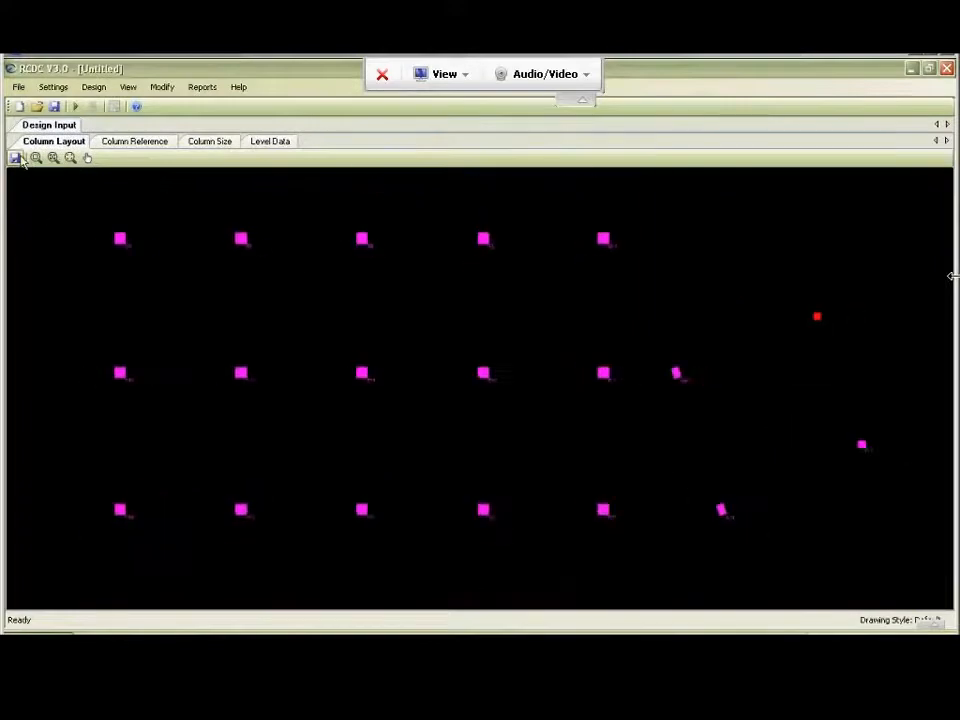
{"action": "left_click", "coordinate": [36, 159]}
{"action": "mouse_move", "coordinate": [75, 216]}
{"action": "left_mouse_down"}
{"action": "mouse_move", "coordinate": [268, 426]}
{"action": "mouse_move", "coordinate": [294, 433]}
{"action": "left_mouse_up"}
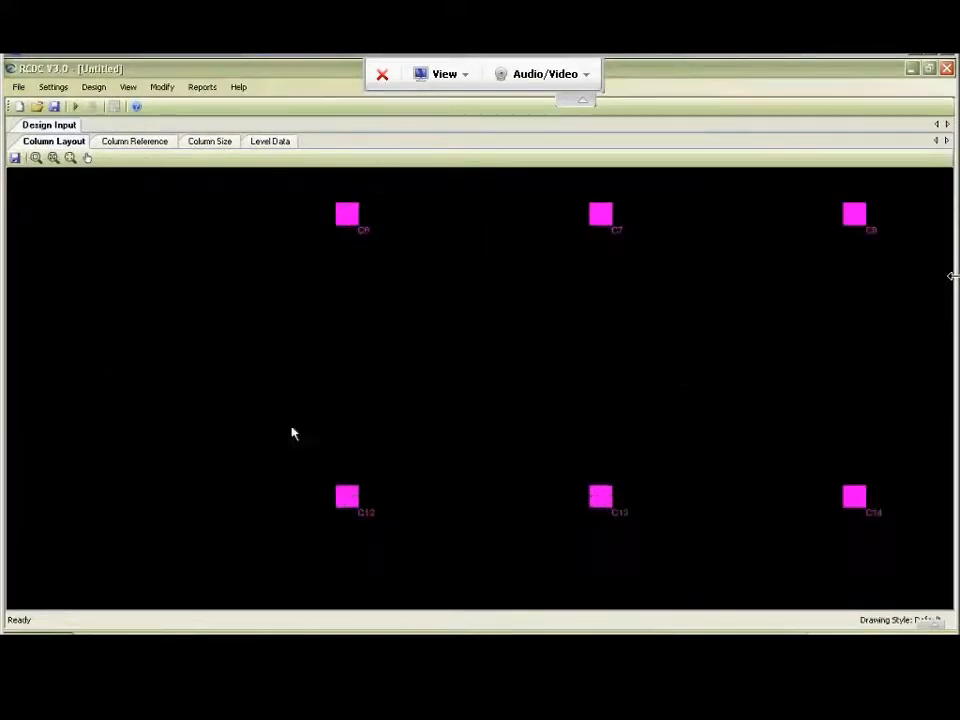
{"action": "scroll", "coordinate": [384, 185], "scroll_direction": "up", "scroll_amount": 2}
{"action": "scroll", "coordinate": [371, 198], "scroll_direction": "up", "scroll_amount": 1}
{"action": "left_click", "coordinate": [56, 160]}
{"action": "left_click", "coordinate": [54, 158]}
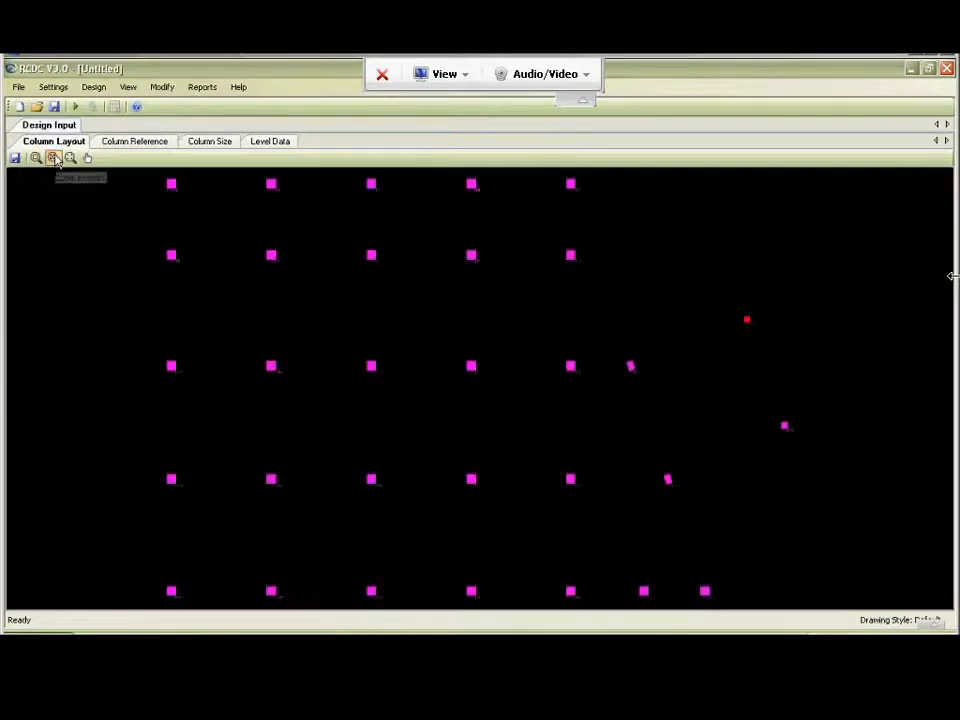
Dock the Column Reference table in its own pane below the column layout.
{"action": "left_click", "coordinate": [135, 145]}
{"action": "middle_click", "coordinate": [193, 364]}
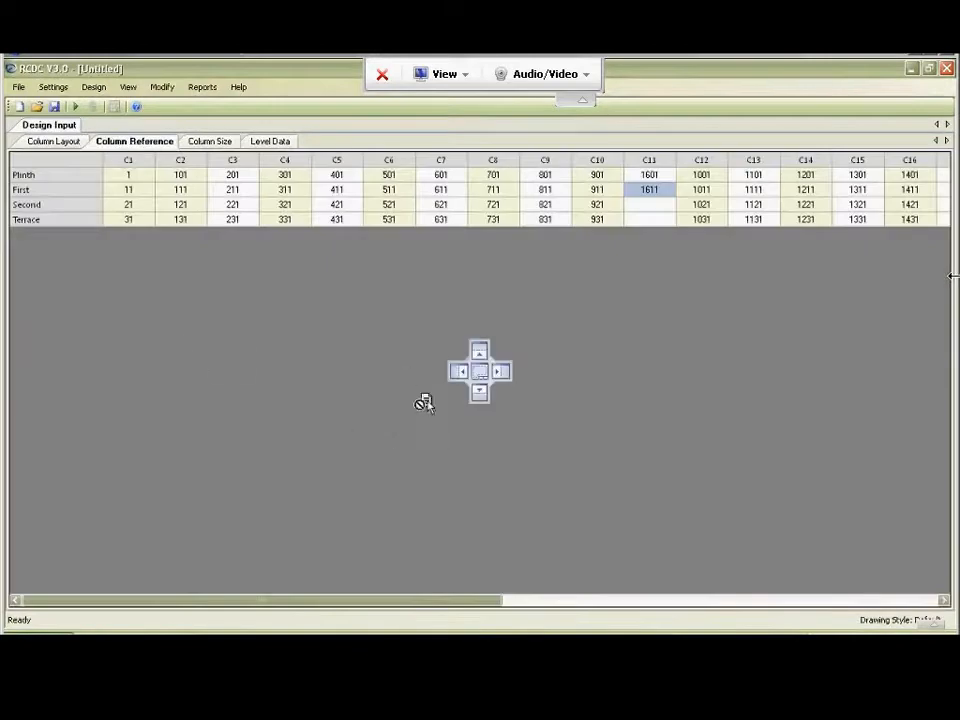
{"action": "left_click_drag", "start_coordinate": [483, 402], "coordinate": [484, 402]}
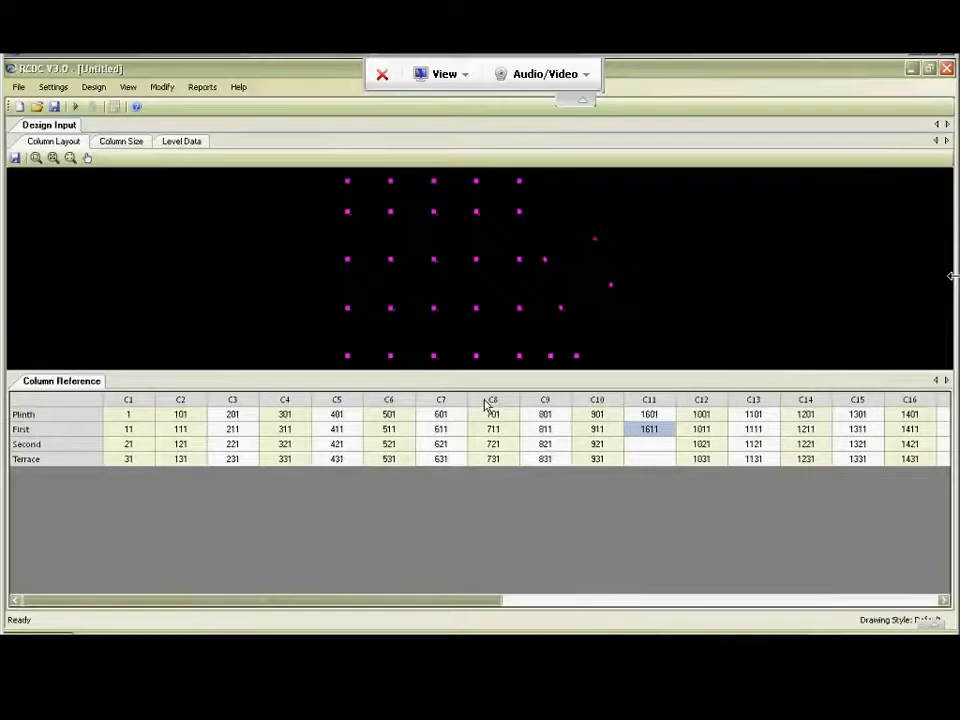
Dock the Level Data table beside the column layout, and the Column Size table beside the Column Reference table.
{"action": "left_click_drag", "start_coordinate": [184, 140], "coordinate": [499, 252]}
{"action": "left_click", "coordinate": [76, 150]}
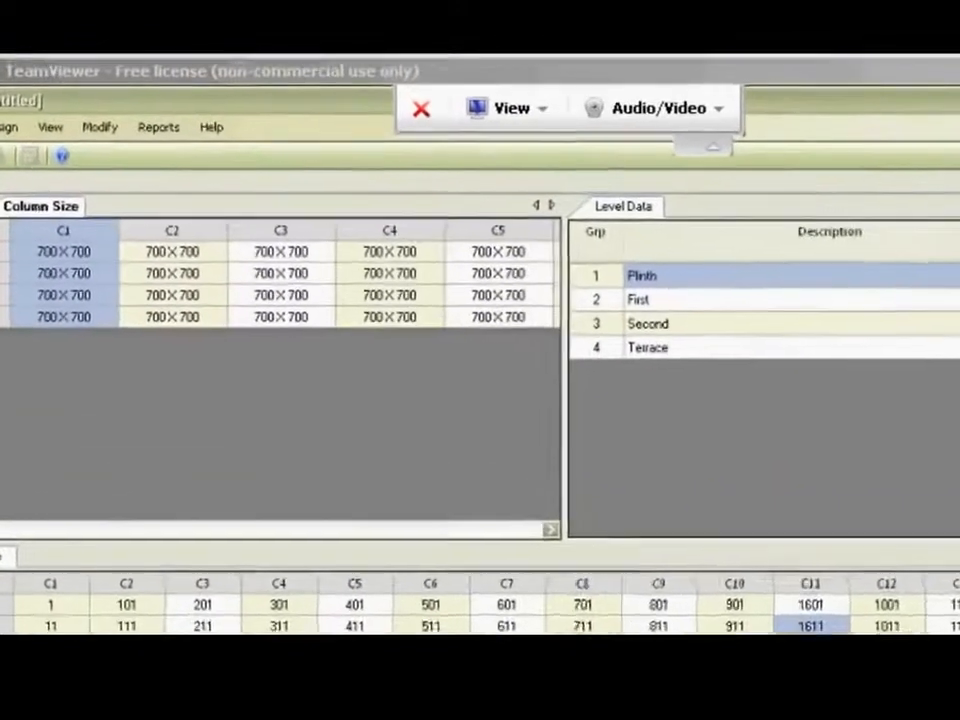
{"action": "left_click_drag", "start_coordinate": [41, 206], "coordinate": [598, 632]}
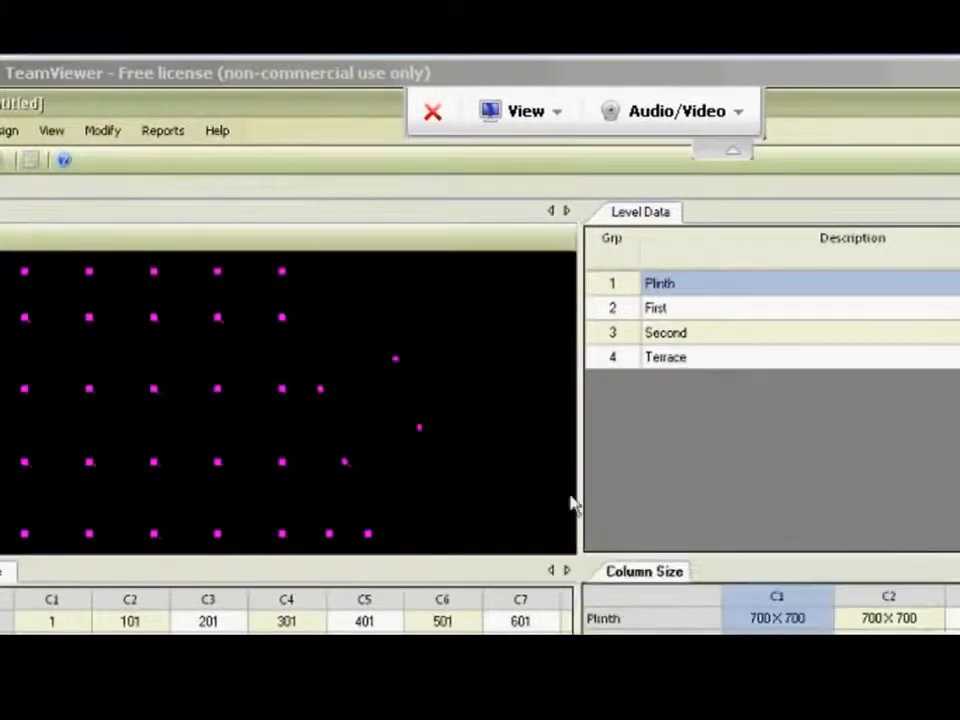
Resize the four docked panes to give the column layout more width and height.
{"action": "left_click_drag", "start_coordinate": [580, 490], "coordinate": [499, 491]}
{"action": "left_click_drag", "start_coordinate": [424, 554], "coordinate": [421, 489]}
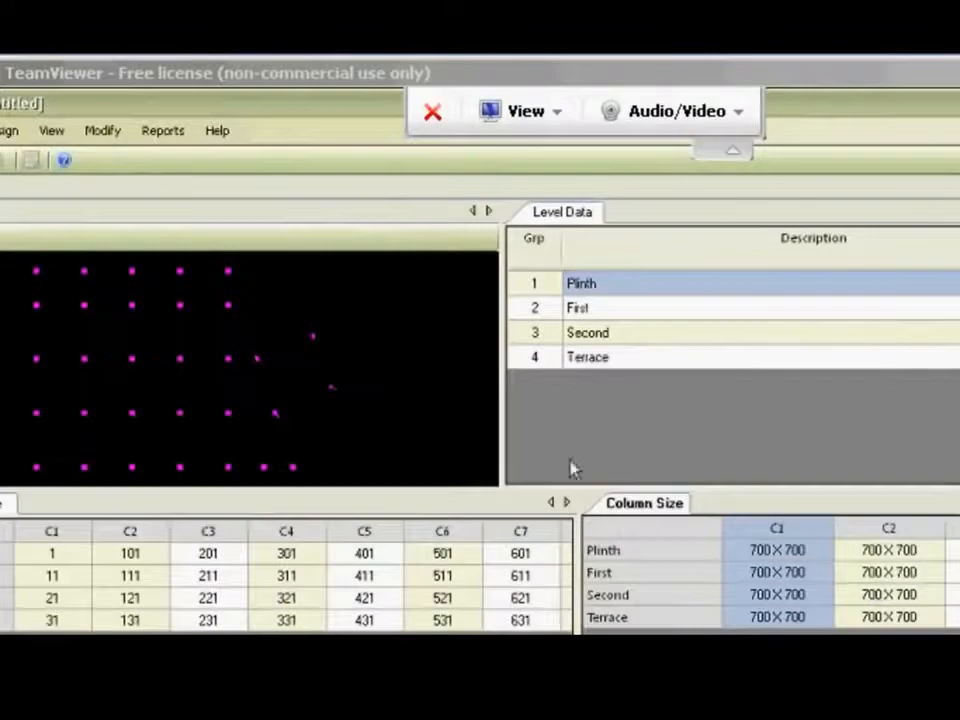
{"action": "left_click_drag", "start_coordinate": [499, 410], "coordinate": [627, 430]}
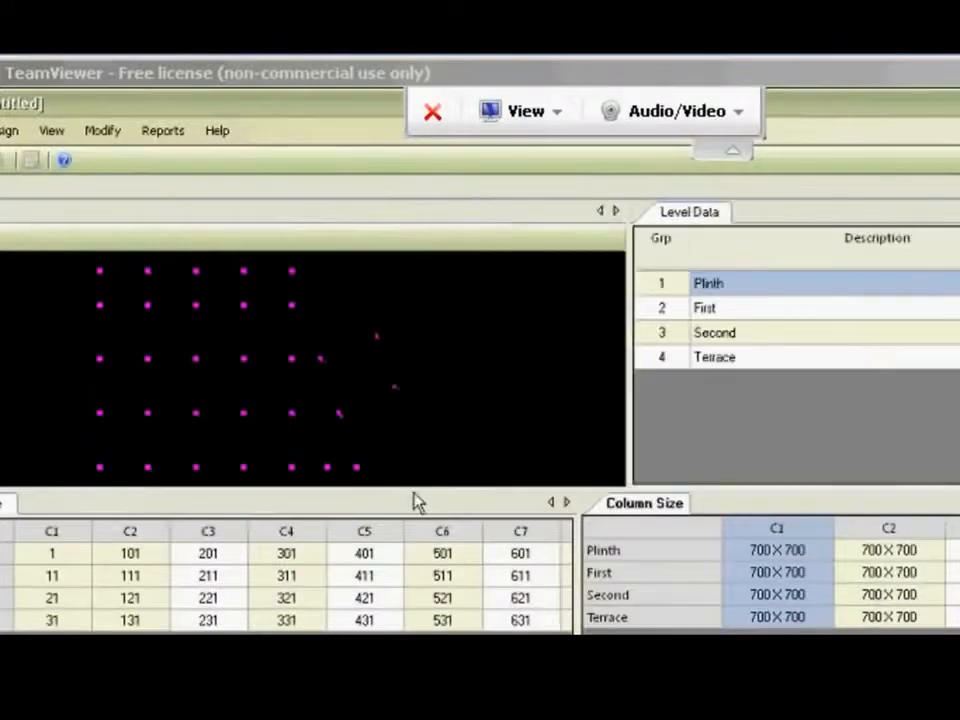
{"action": "left_click_drag", "start_coordinate": [414, 489], "coordinate": [414, 634]}
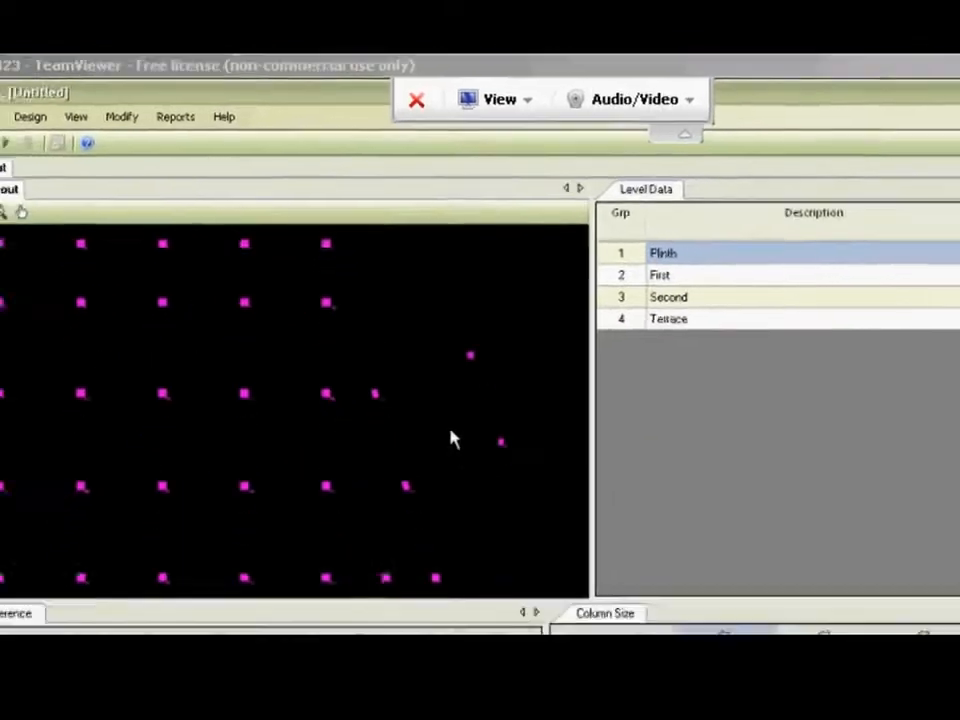
{"action": "scroll", "coordinate": [147, 361], "scroll_direction": "up", "scroll_amount": 1}
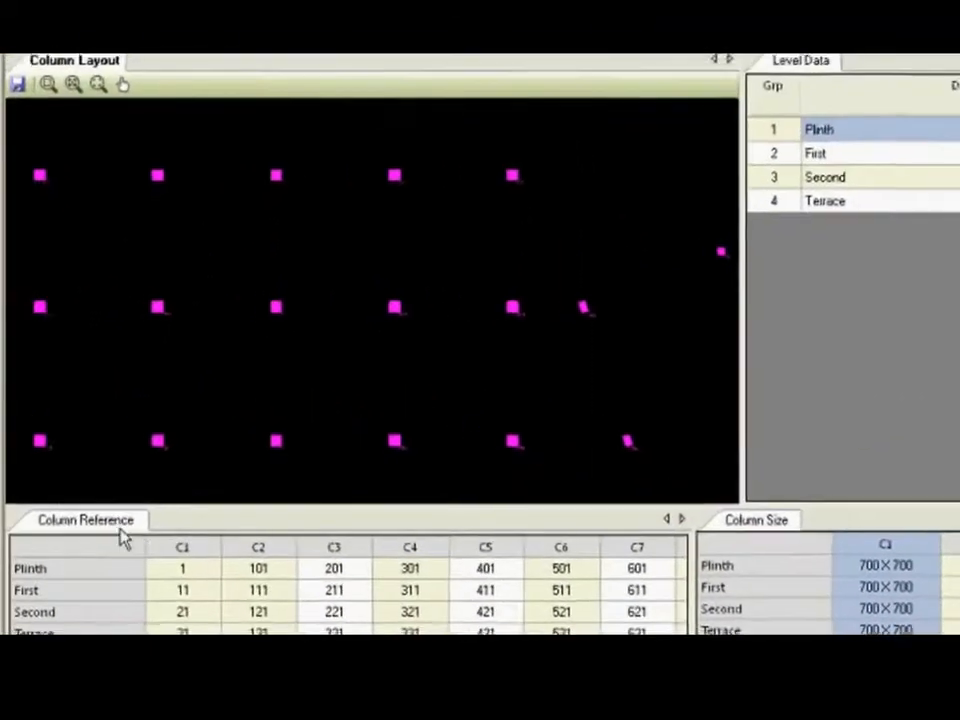
Regroup the column and level tables as tabs, and dock the column layout in a separate pane beside them.
{"action": "left_click_drag", "start_coordinate": [96, 478], "coordinate": [302, 314]}
{"action": "left_click_drag", "start_coordinate": [390, 312], "coordinate": [375, 243]}
{"action": "left_click_drag", "start_coordinate": [84, 415], "coordinate": [699, 236]}
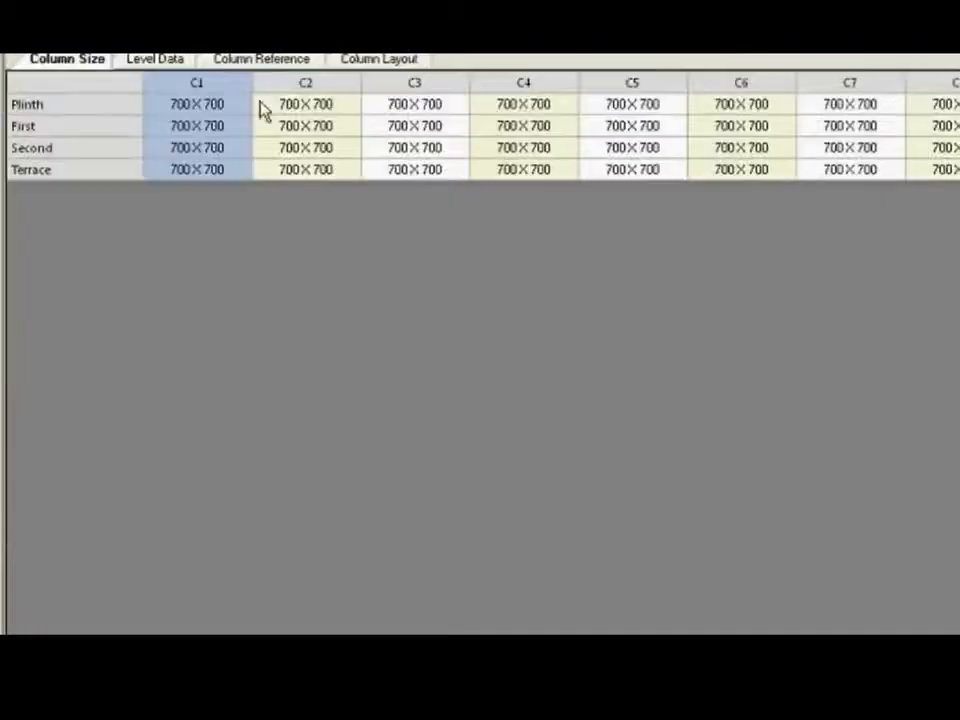
{"action": "left_click_drag", "start_coordinate": [346, 274], "coordinate": [511, 376]}
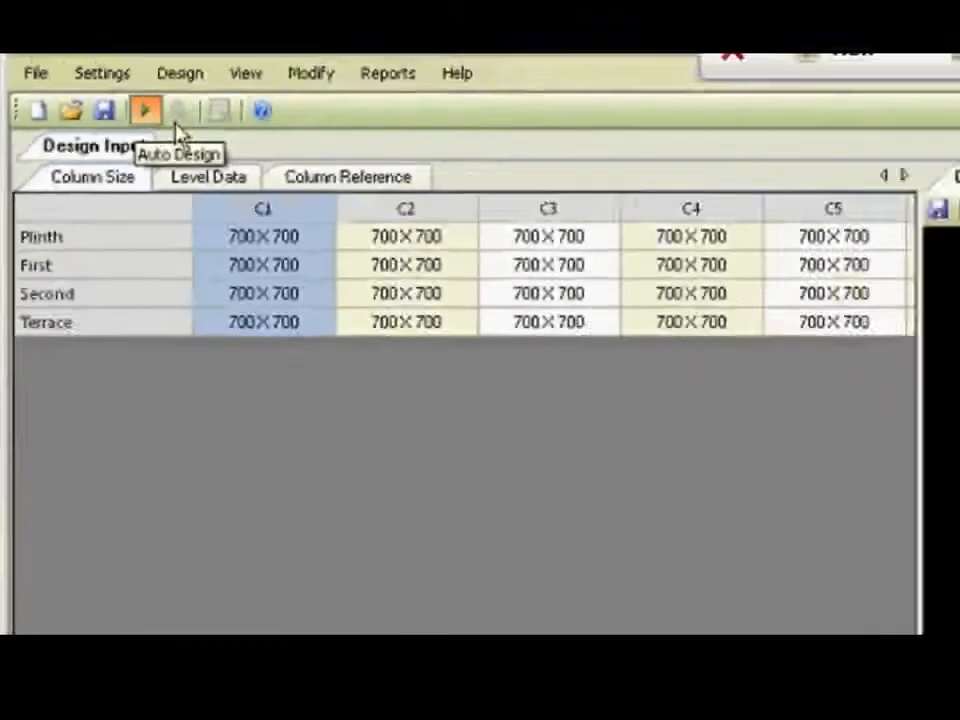
In the basic load cases, assign Dead Load to LOAD 1 LOADTYPE DEAD and Live Load to LOAD 2 LOADTYPE LIVE.
{"action": "left_click", "coordinate": [147, 111]}
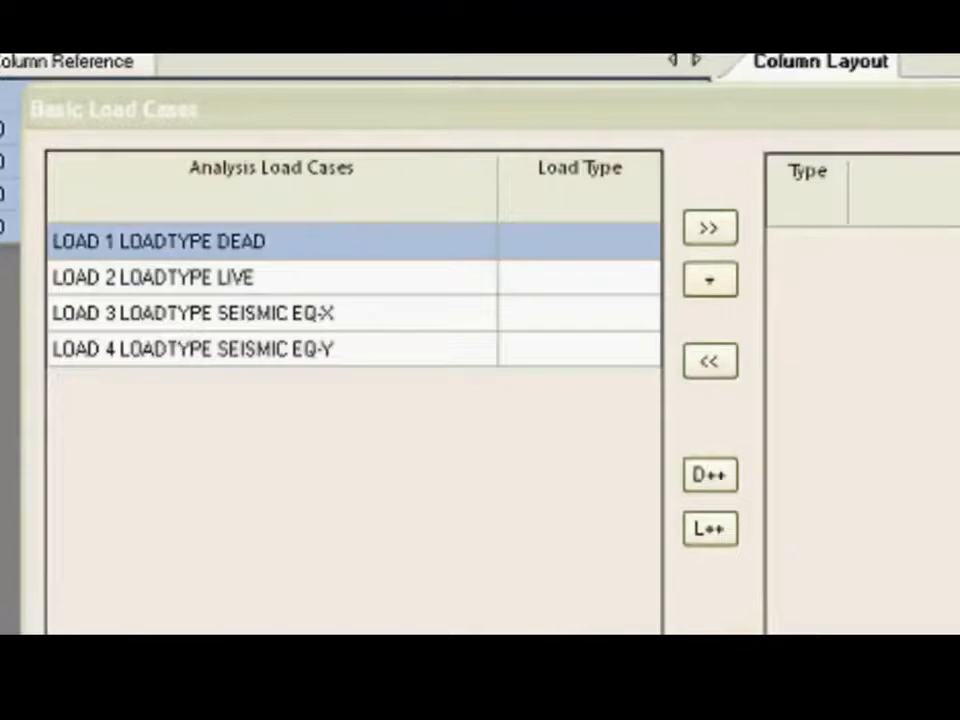
{"action": "left_click", "coordinate": [552, 258]}
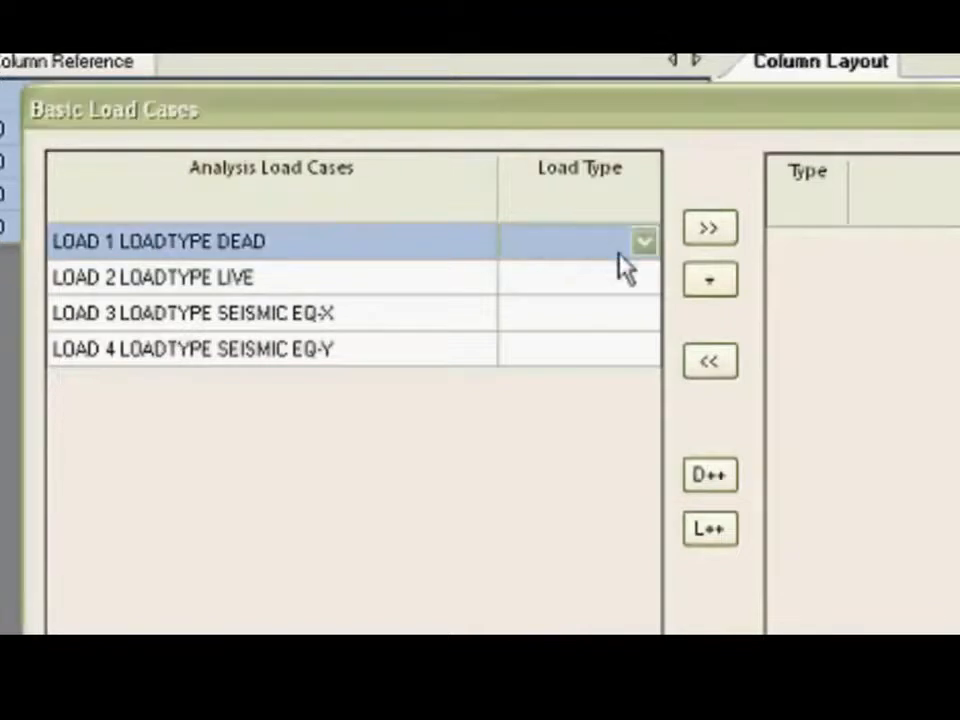
{"action": "left_click", "coordinate": [644, 242]}
{"action": "left_click", "coordinate": [611, 272]}
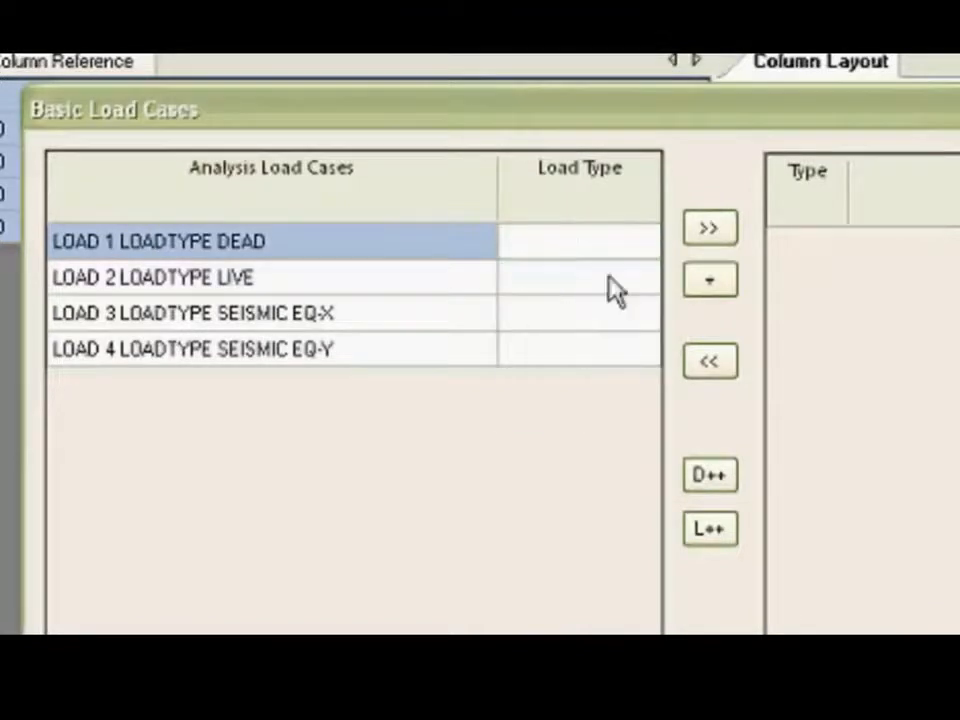
{"action": "left_click", "coordinate": [646, 284]}
{"action": "left_click", "coordinate": [644, 280]}
{"action": "left_click", "coordinate": [613, 330]}
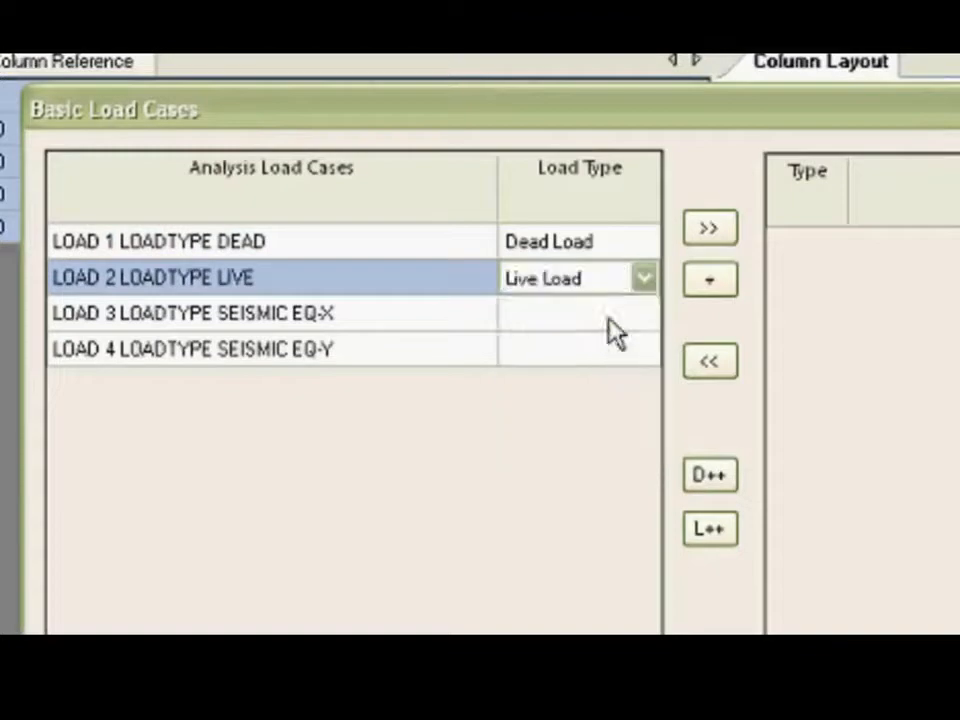
Assign Earthquake X to LOAD 3 LOADTYPE SEISMIC EQ-X and Earthquake Z to LOAD 4 LOADTYPE SEISMIC EQ-Y.
{"action": "left_click", "coordinate": [630, 313]}
{"action": "left_click", "coordinate": [643, 316]}
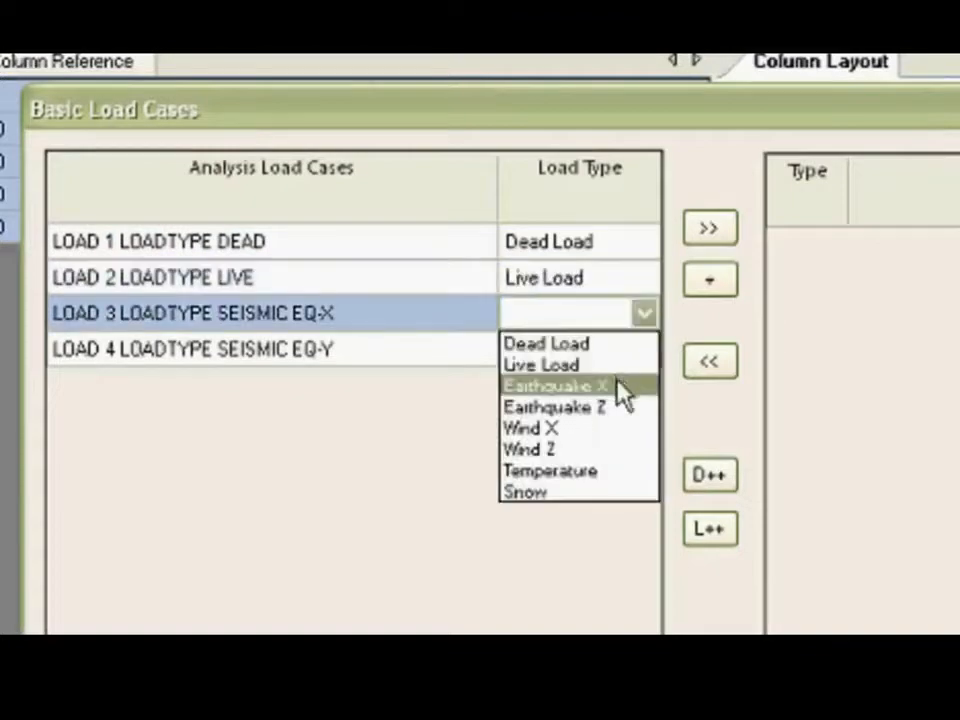
{"action": "left_click", "coordinate": [621, 386]}
{"action": "left_click", "coordinate": [645, 358]}
{"action": "left_click", "coordinate": [645, 358]}
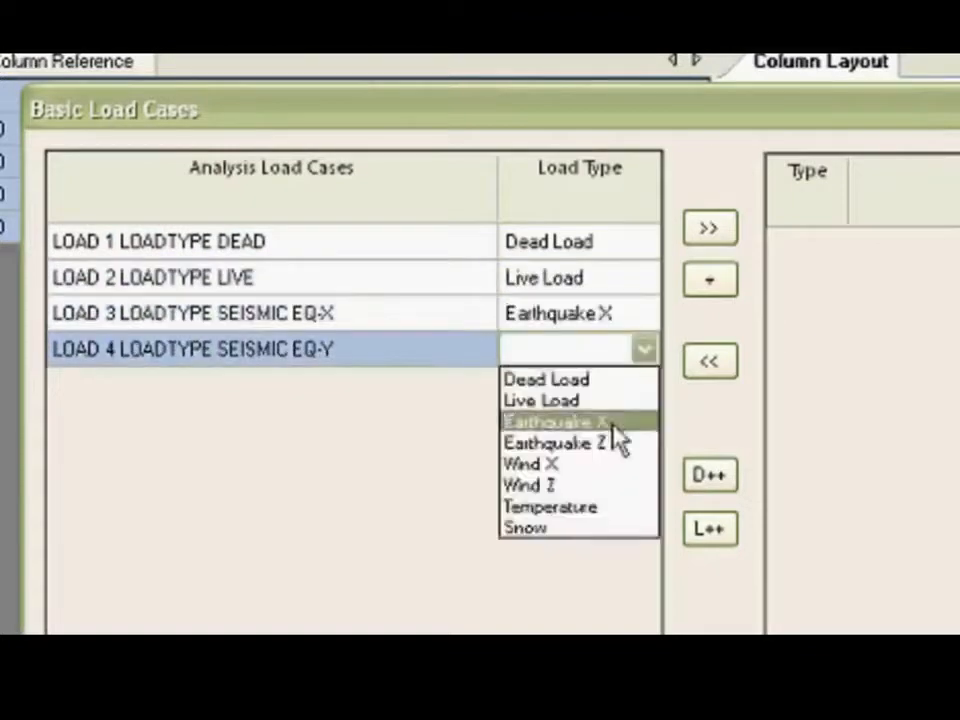
{"action": "left_click", "coordinate": [617, 443]}
Transfer all four analysis load cases to the primary load cases and proceed to the load combinations.
{"action": "left_click_drag", "start_coordinate": [398, 238], "coordinate": [404, 348]}
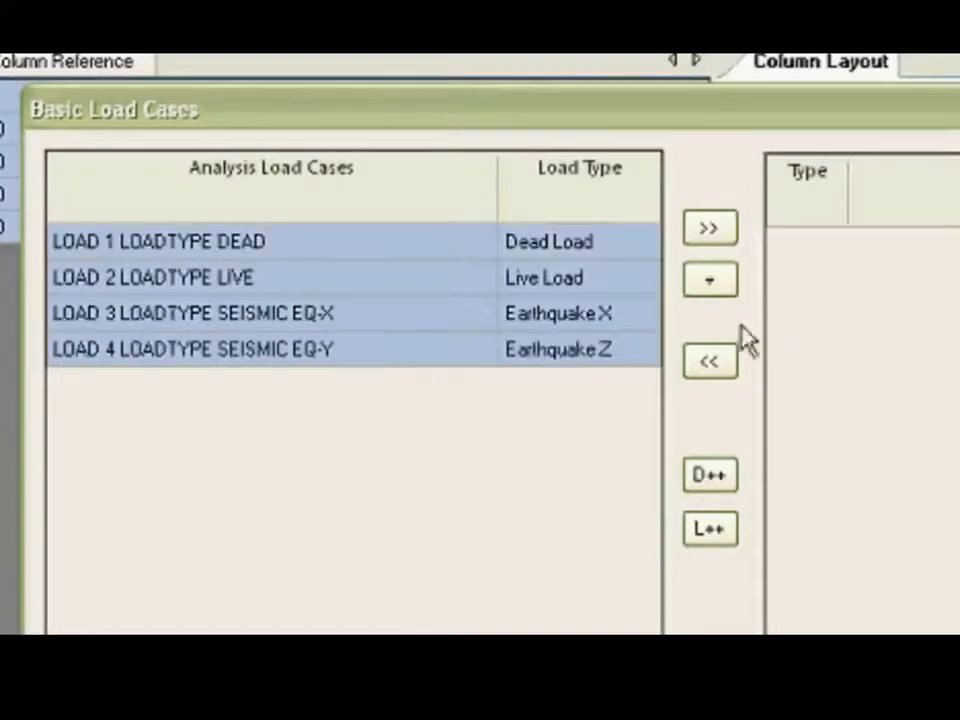
{"action": "left_click", "coordinate": [709, 230]}
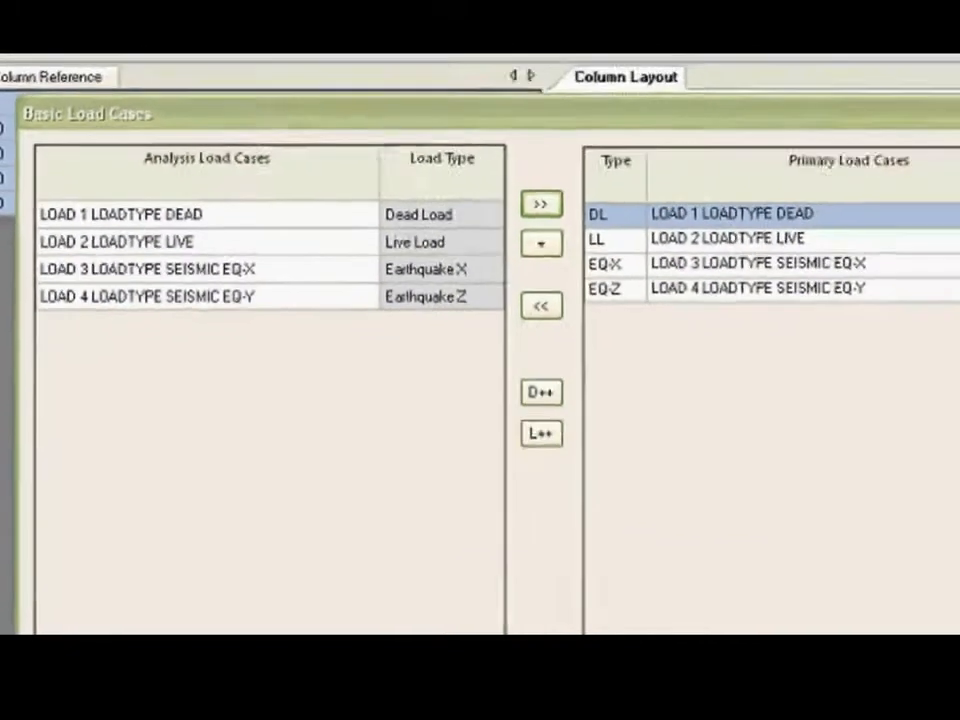
{"action": "left_click", "coordinate": [801, 632]}
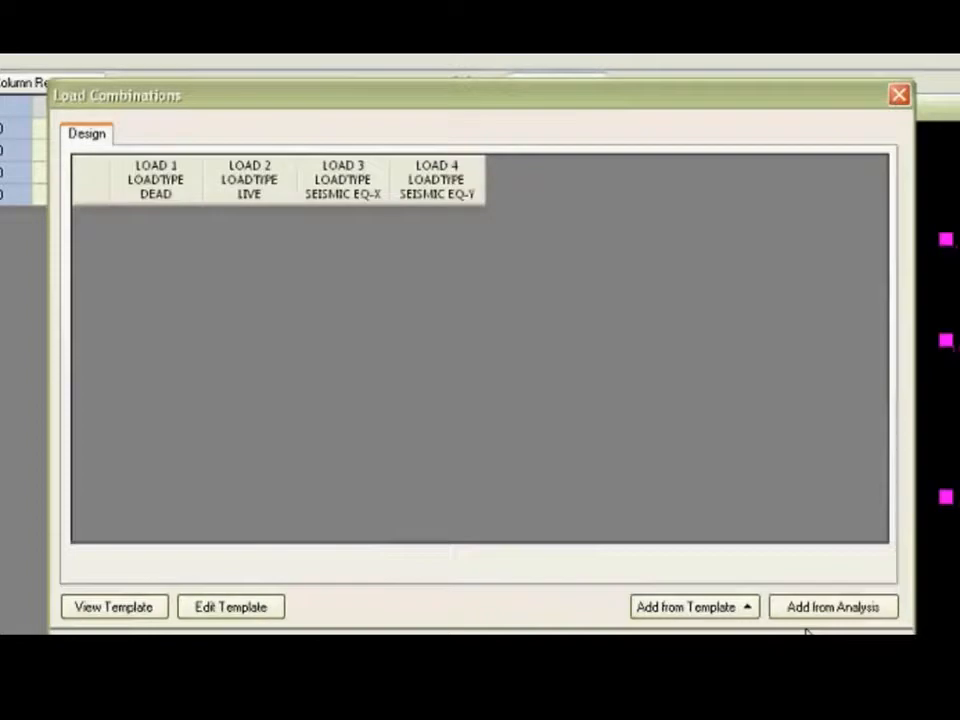
Review the design load combination template through to its last combination and close it.
{"action": "left_click", "coordinate": [139, 610]}
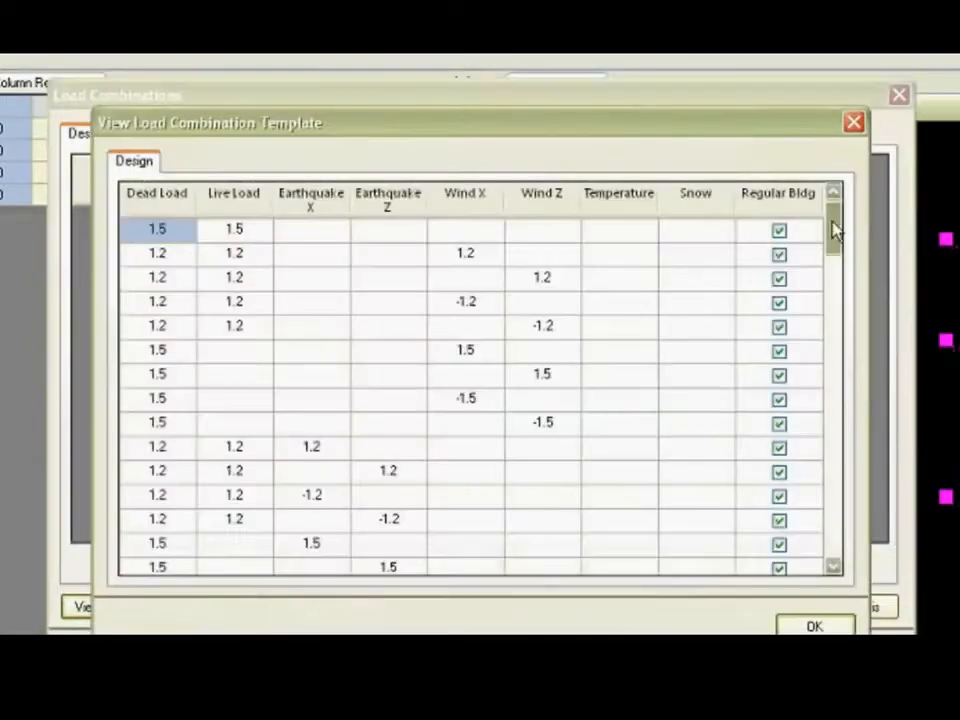
{"action": "left_click_drag", "start_coordinate": [836, 230], "coordinate": [829, 545]}
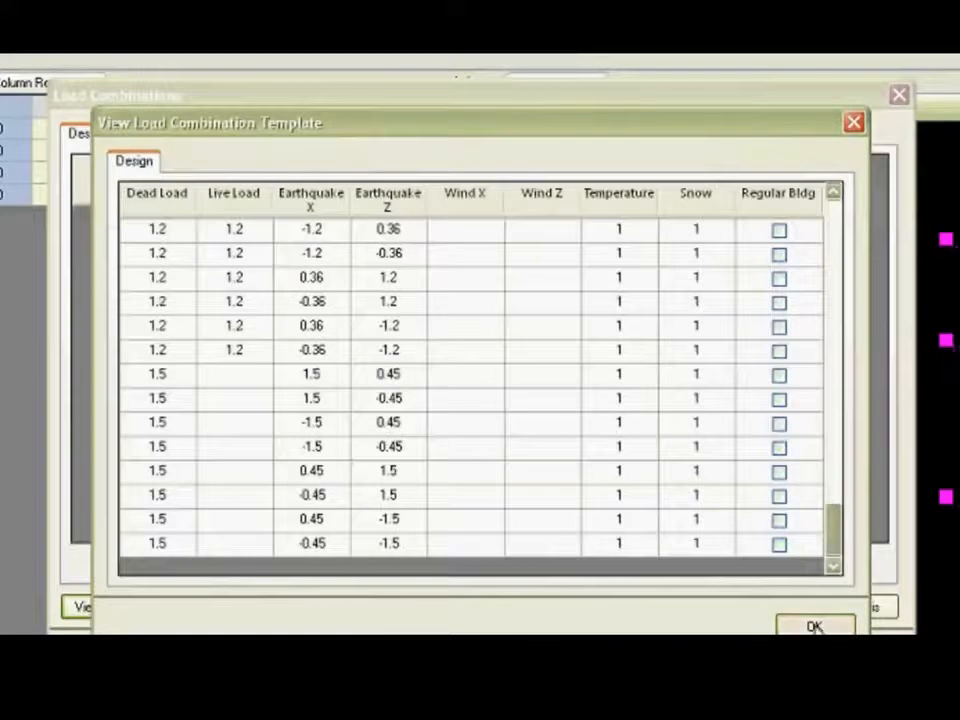
{"action": "left_click", "coordinate": [812, 625]}
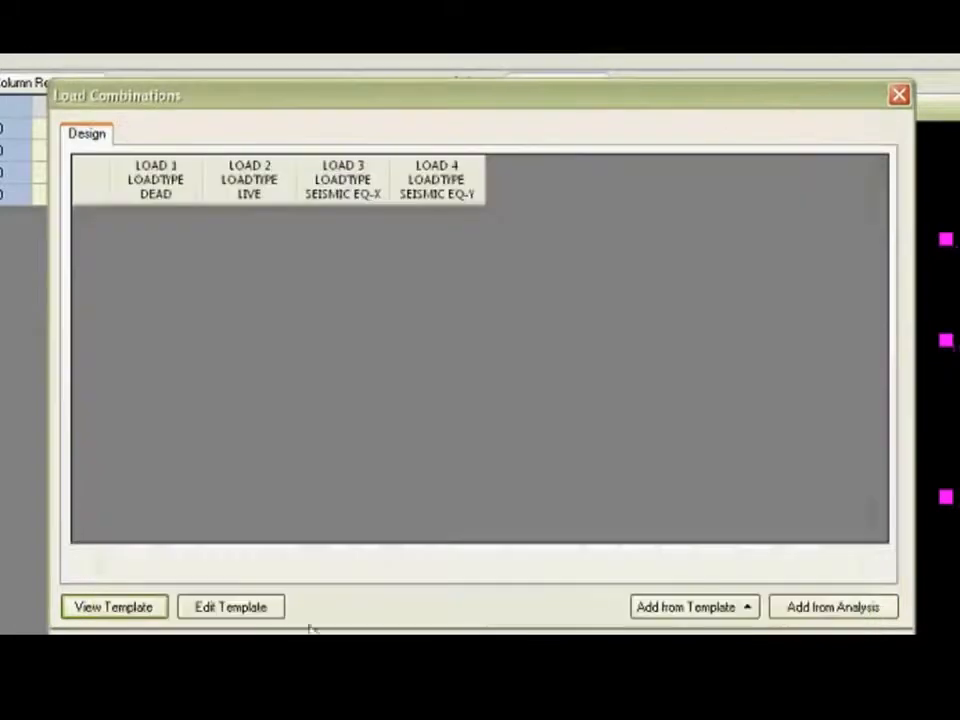
Open the load combination template for editing, check the options for adding or removing combinations, and close it without changes.
{"action": "left_click", "coordinate": [246, 610]}
{"action": "right_click", "coordinate": [463, 346]}
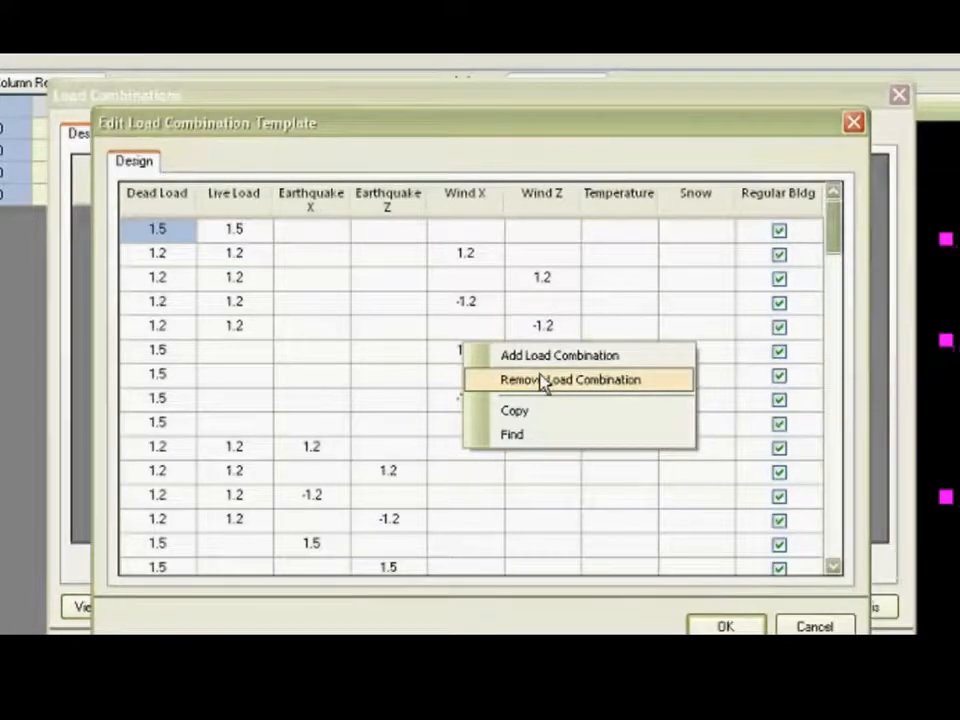
{"action": "left_click", "coordinate": [313, 387]}
{"action": "left_click", "coordinate": [742, 619]}
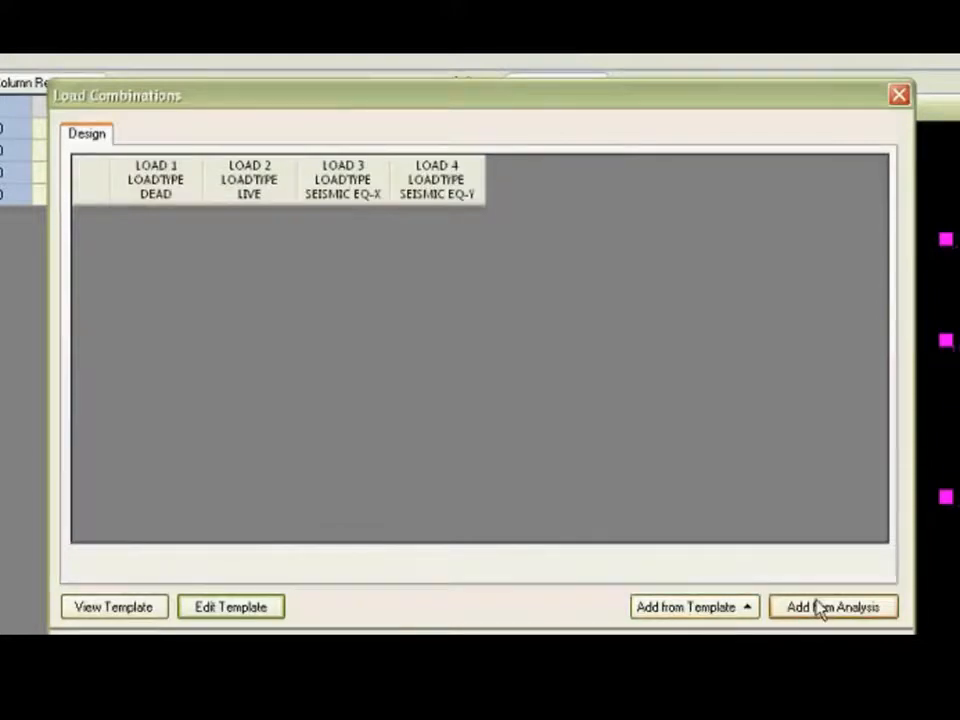
Add the load combinations from the analysis model to the design combinations.
{"action": "left_click", "coordinate": [818, 608]}
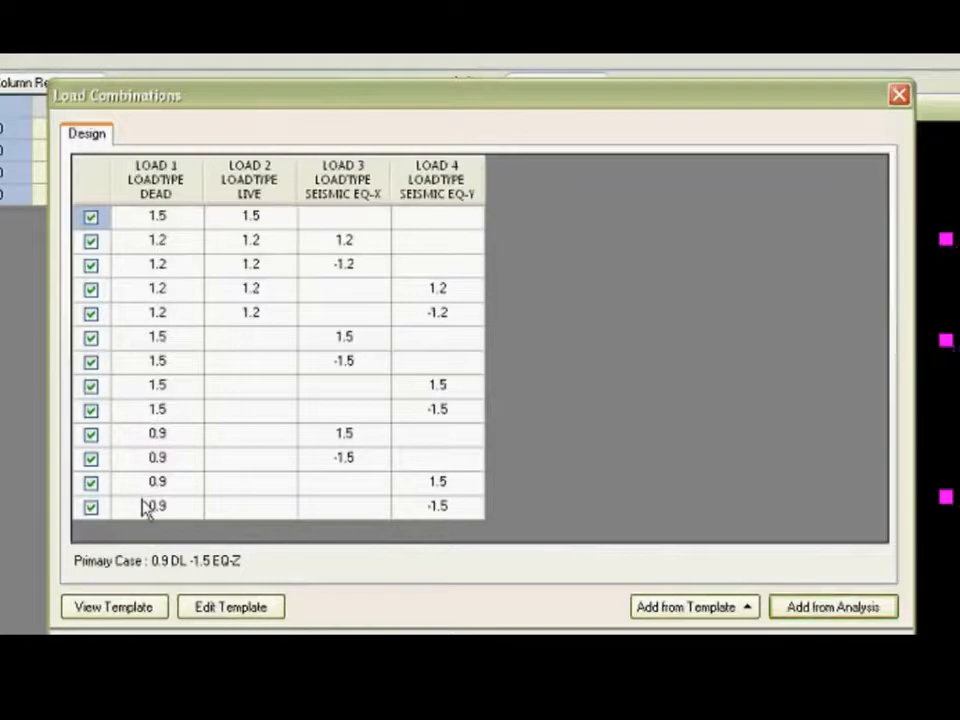
Exclude the 0.9 DL +1.5 EQ-Z and 0.9 DL -1.5 EQ-Z combinations from the design, and include both again.
{"action": "left_click", "coordinate": [91, 507]}
{"action": "left_click", "coordinate": [91, 483]}
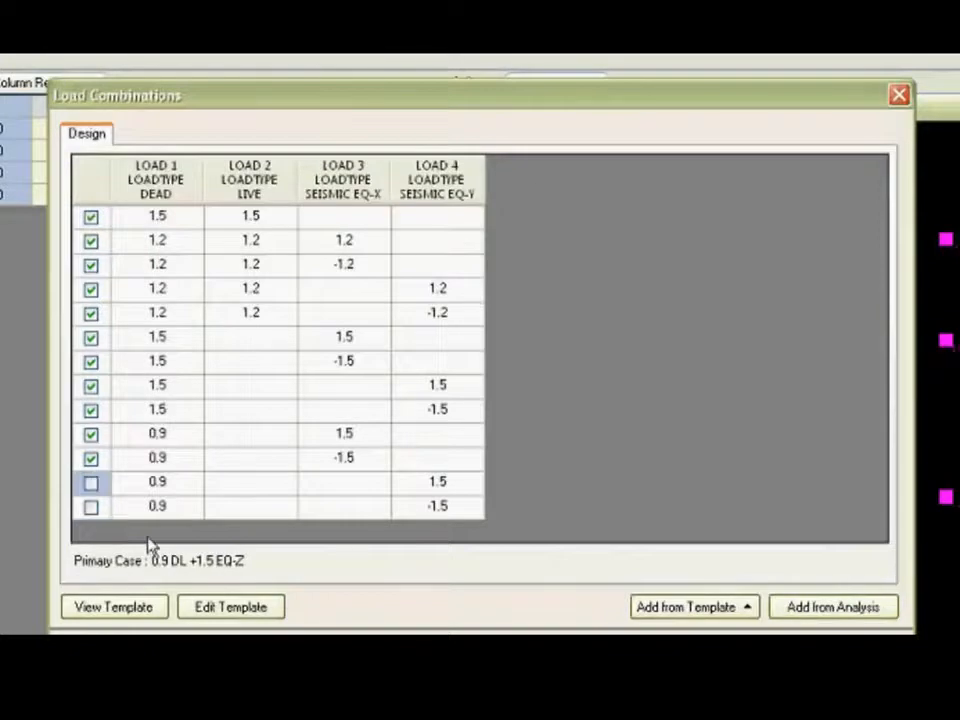
{"action": "left_click", "coordinate": [91, 485]}
{"action": "left_click", "coordinate": [91, 508]}
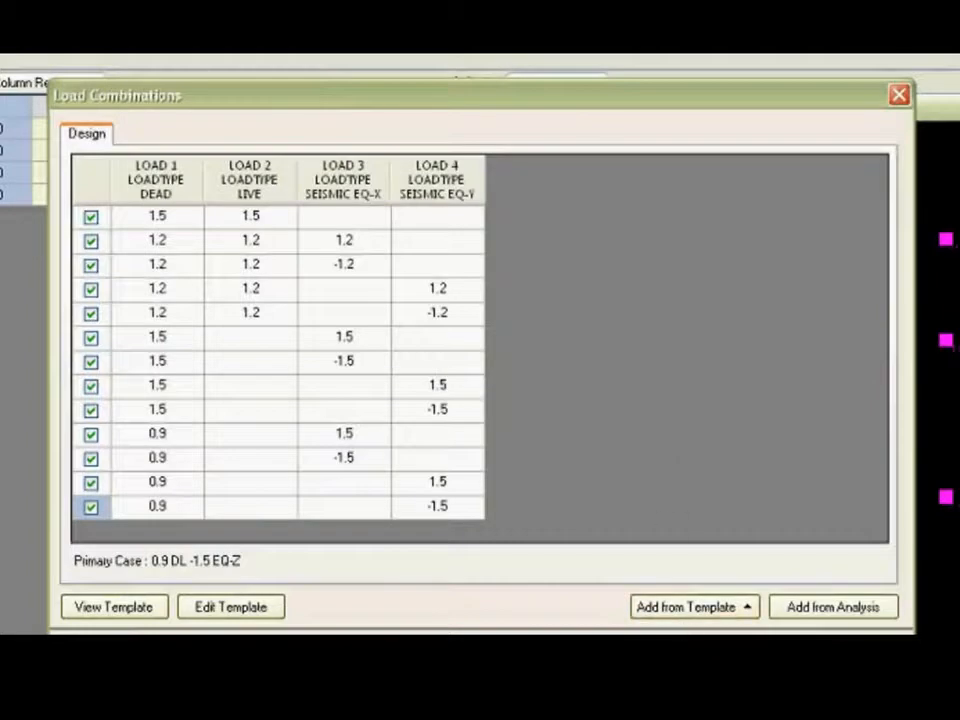
Accept the load combinations and run the column design.
{"action": "key", "text": "Return"}
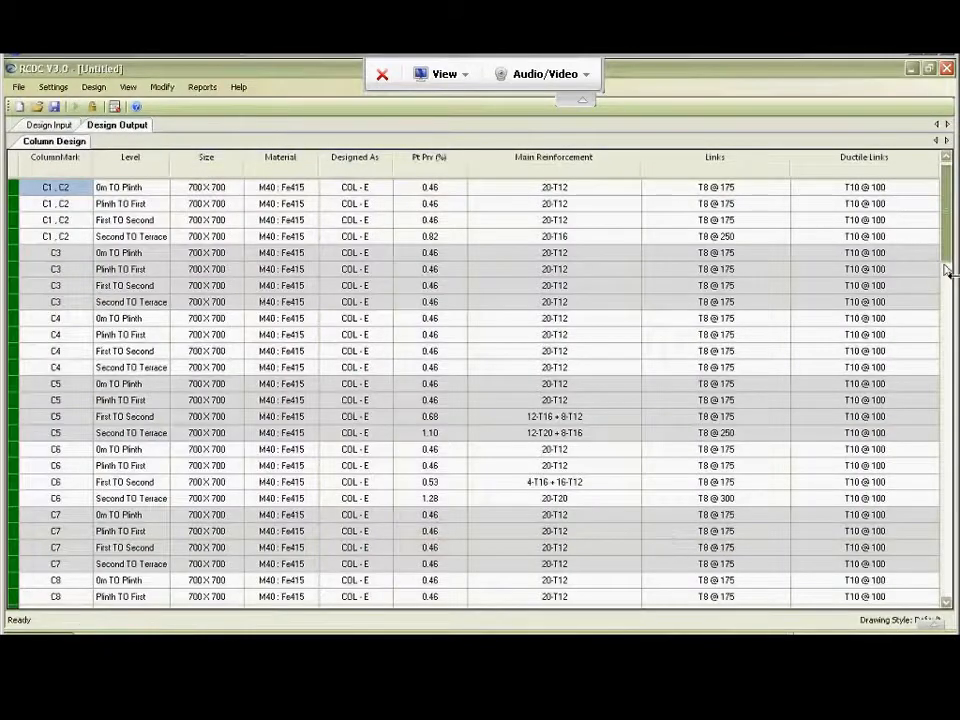
Look through the complete column design output table and return to its first row.
{"action": "scroll", "coordinate": [945, 300], "scroll_direction": "down", "scroll_amount": 20}
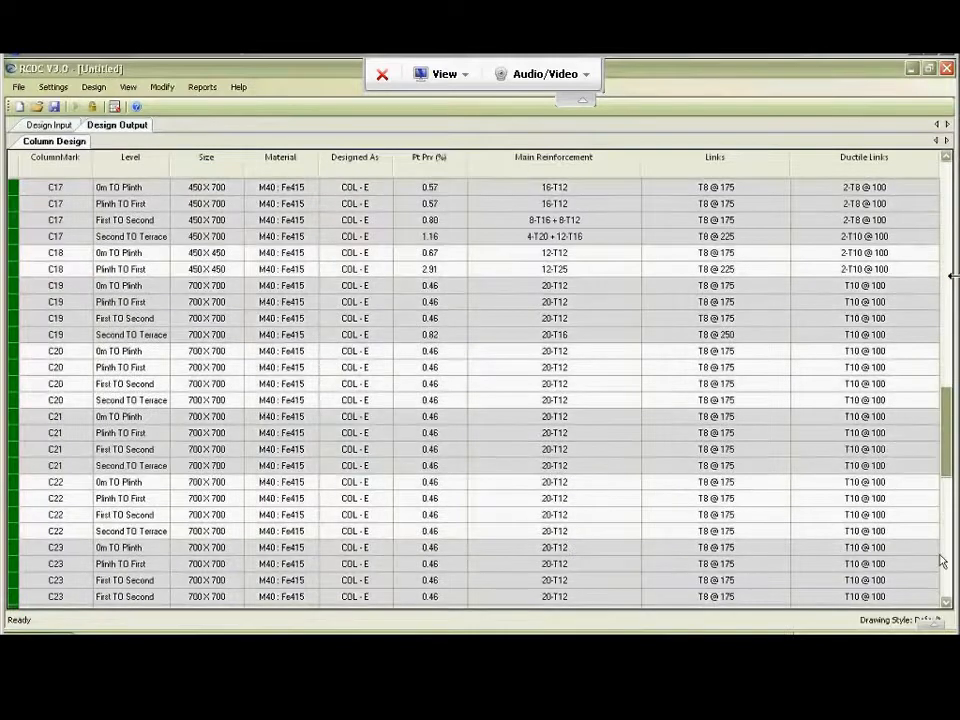
{"action": "scroll", "coordinate": [942, 570], "scroll_direction": "down", "scroll_amount": 10}
{"action": "left_click_drag", "start_coordinate": [943, 588], "coordinate": [953, 200]}
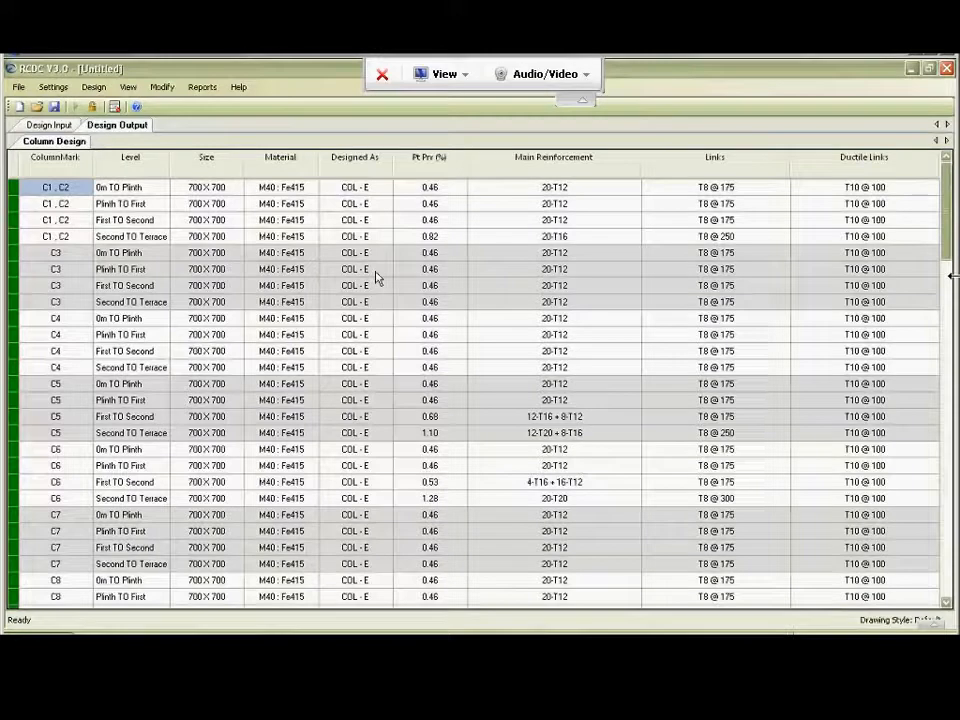
Examine the design rows of columns C1, C2 level by level, from 0m TO Plinth up to Second TO Terrace.
{"action": "left_click", "coordinate": [110, 192]}
{"action": "left_click", "coordinate": [108, 205]}
{"action": "left_click", "coordinate": [111, 221]}
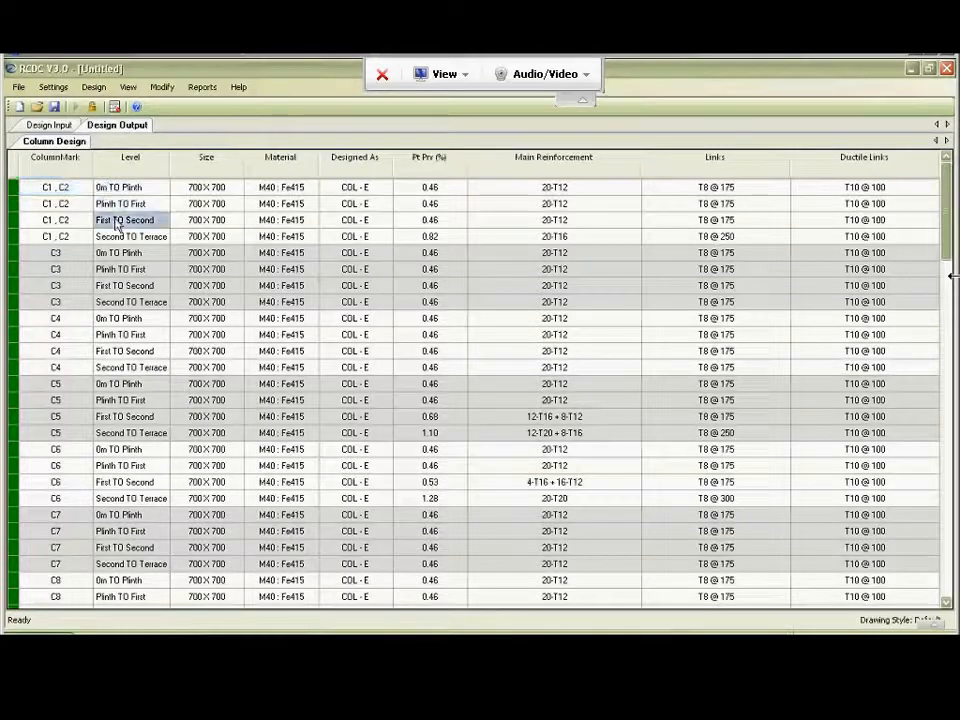
{"action": "left_click", "coordinate": [115, 238]}
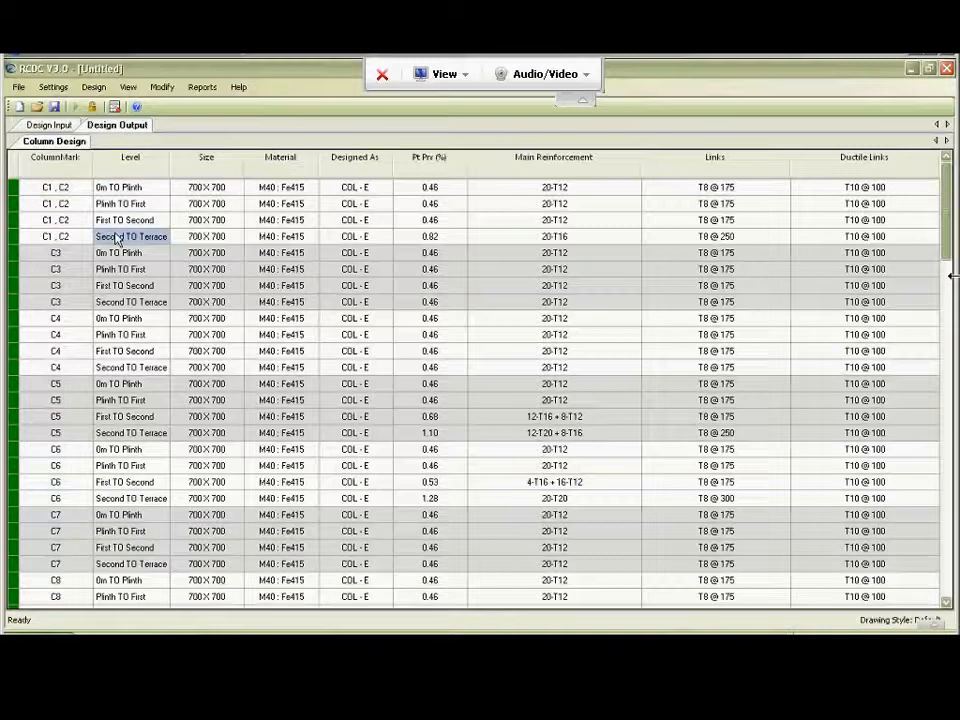
{"action": "left_click", "coordinate": [150, 191]}
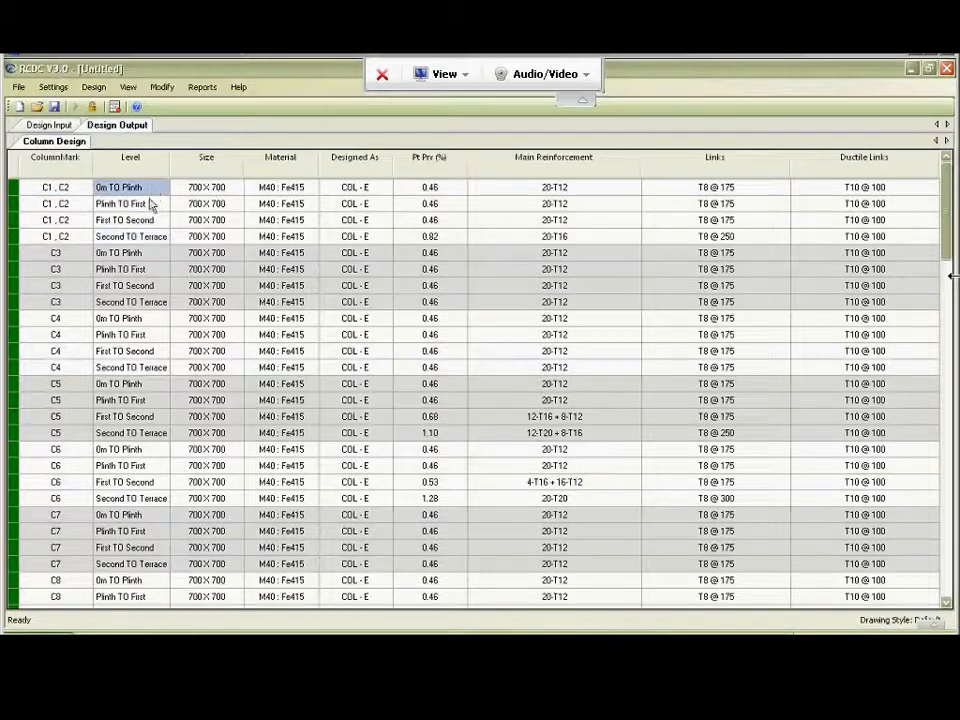
{"action": "left_click", "coordinate": [150, 205]}
{"action": "left_click", "coordinate": [152, 221]}
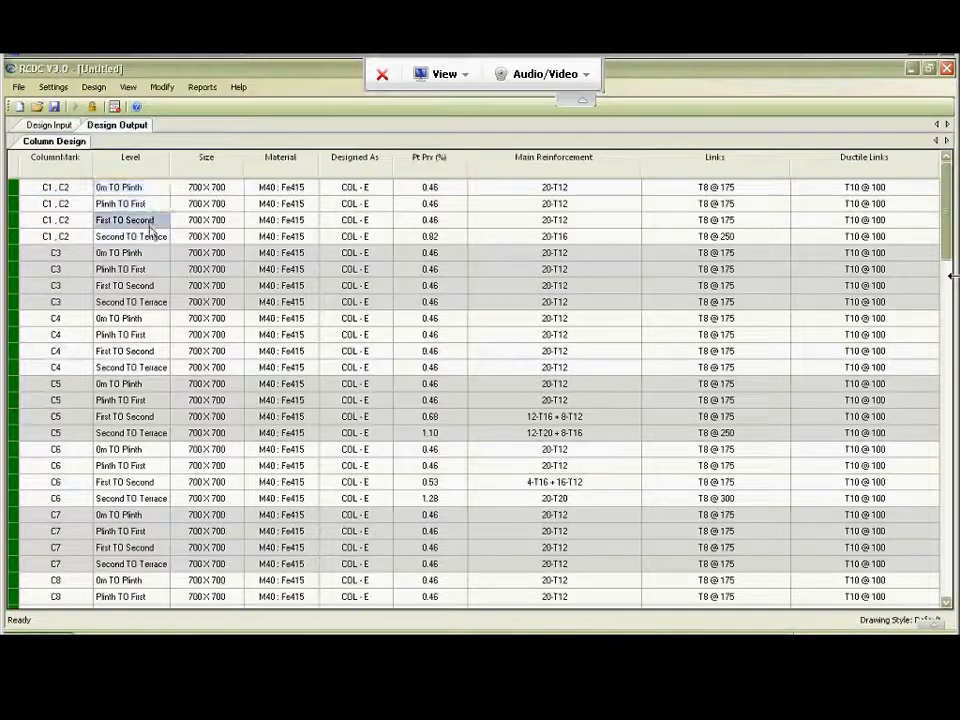
{"action": "left_click", "coordinate": [151, 238]}
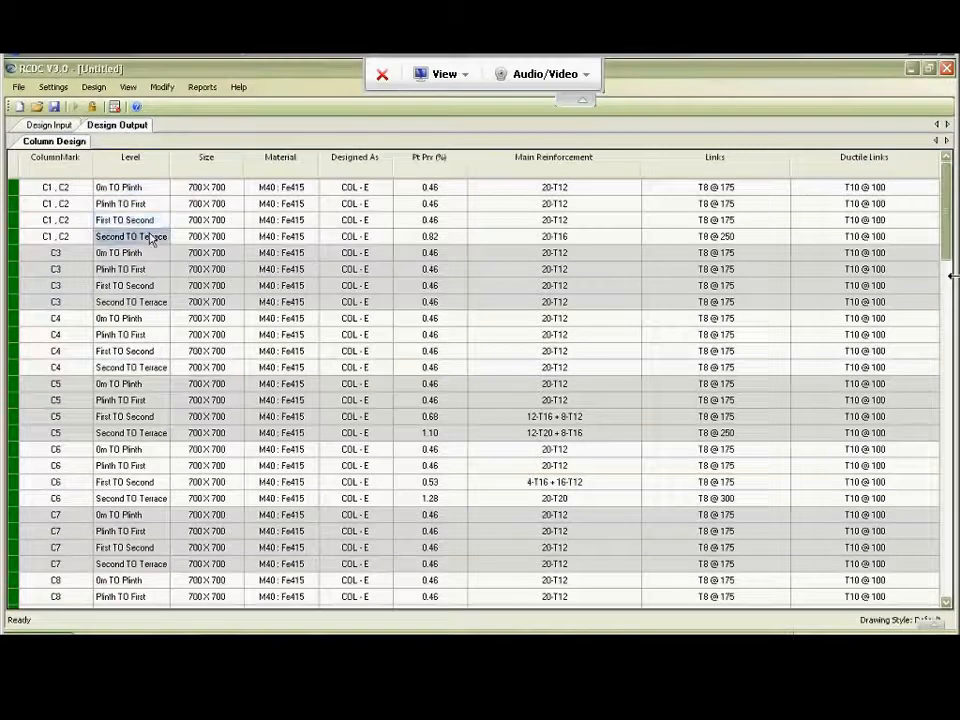
Examine the size, material, design type, steel percentage, main reinforcement, links and ductile links of C1, C2 at 0m TO Plinth.
{"action": "left_click", "coordinate": [210, 189]}
{"action": "left_click", "coordinate": [265, 190]}
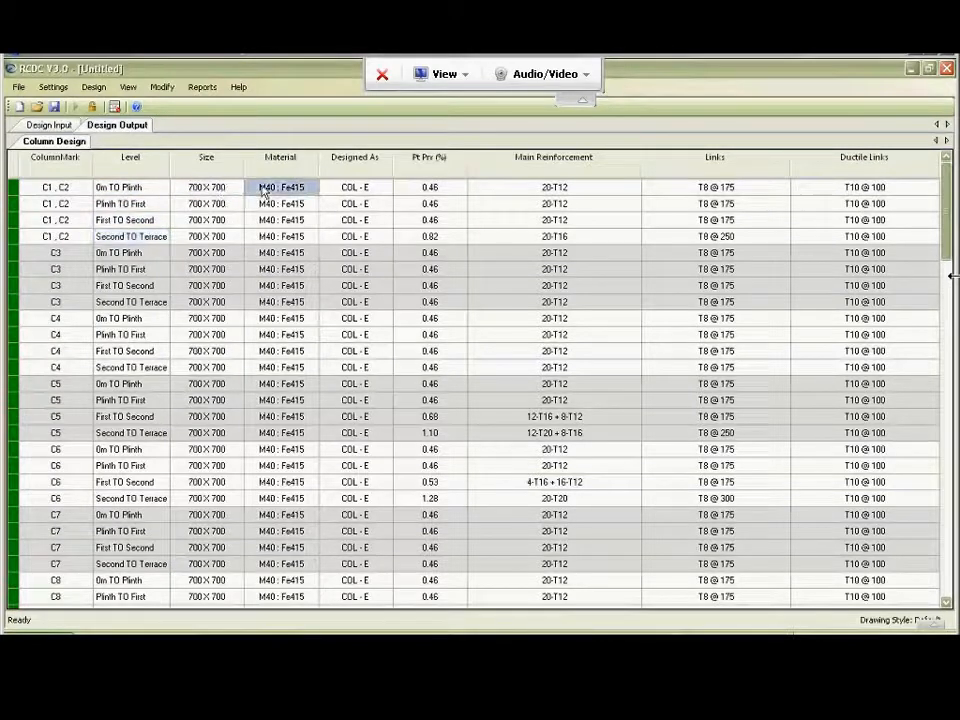
{"action": "left_click", "coordinate": [339, 192]}
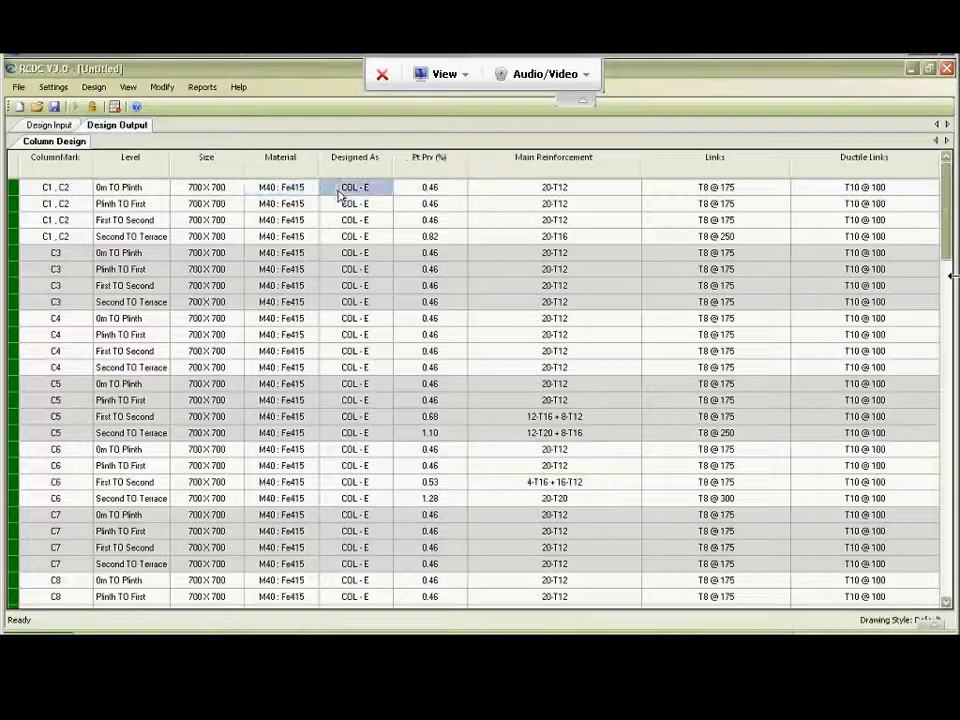
{"action": "left_click", "coordinate": [428, 188]}
{"action": "left_click", "coordinate": [503, 194]}
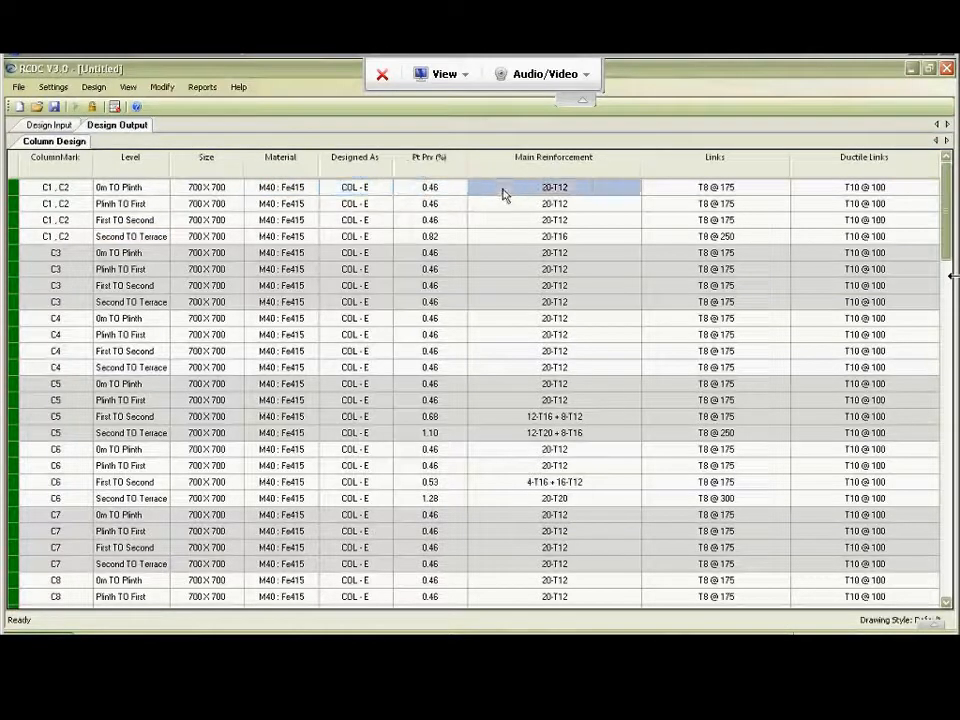
{"action": "left_click", "coordinate": [721, 193]}
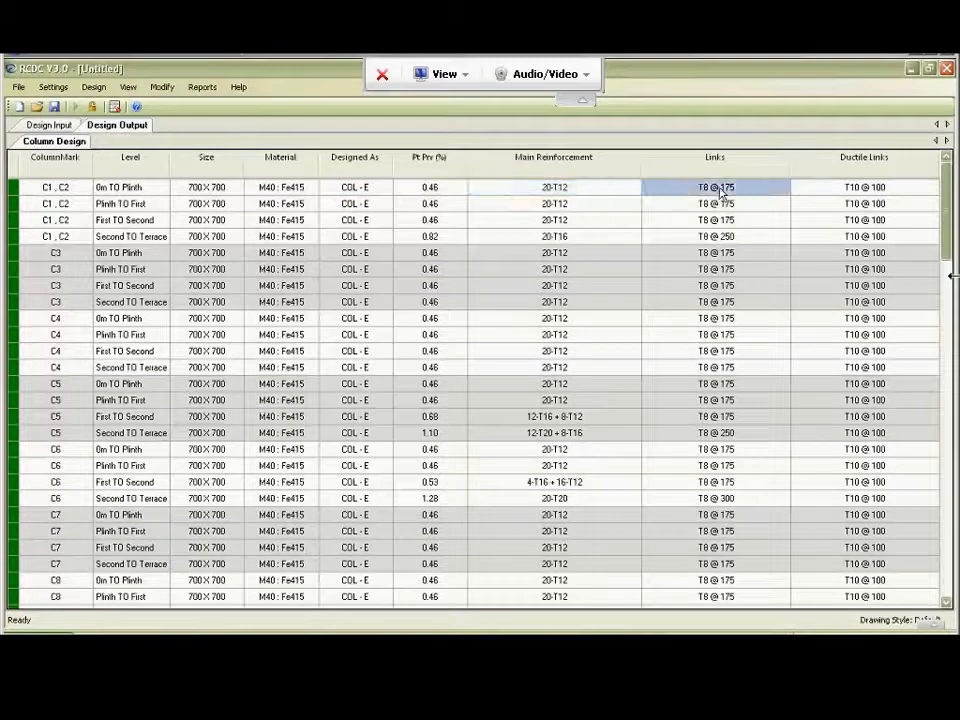
{"action": "left_click", "coordinate": [860, 193]}
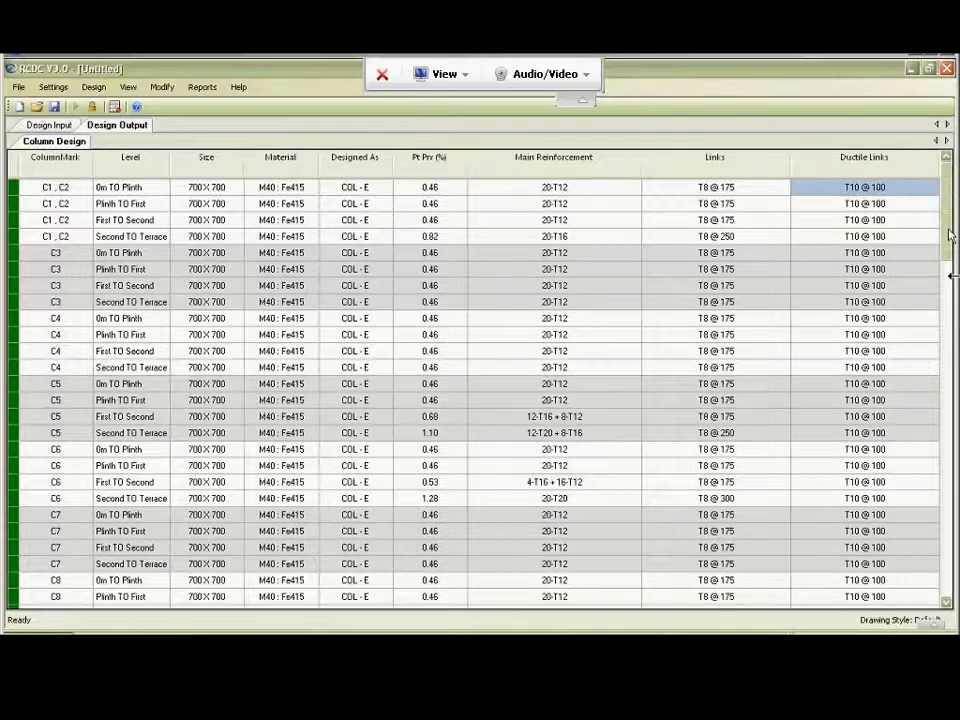
Examine the main reinforcement of column C5 at First TO Second and Second TO Terrace, and return to the table's start.
{"action": "scroll", "coordinate": [951, 234], "scroll_direction": "down", "scroll_amount": 4}
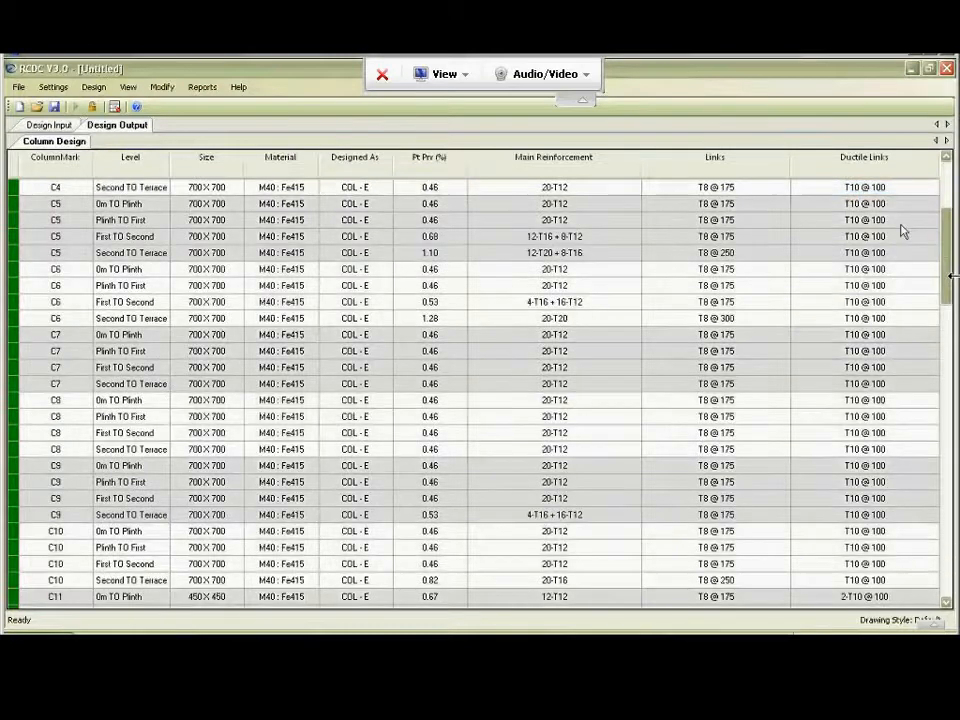
{"action": "left_click", "coordinate": [556, 238]}
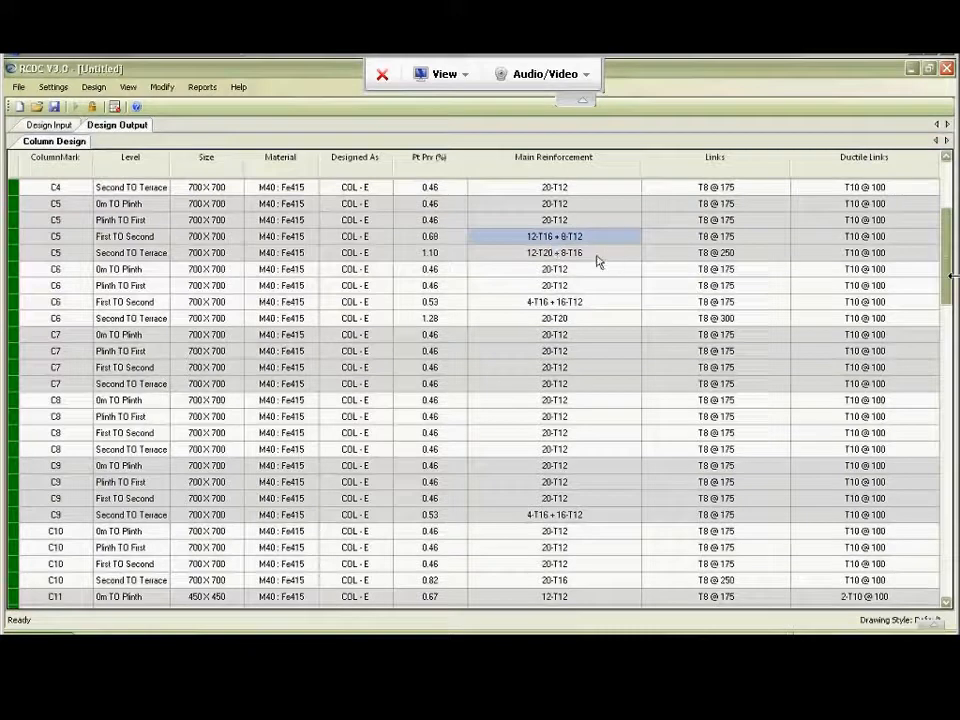
{"action": "left_click", "coordinate": [555, 254]}
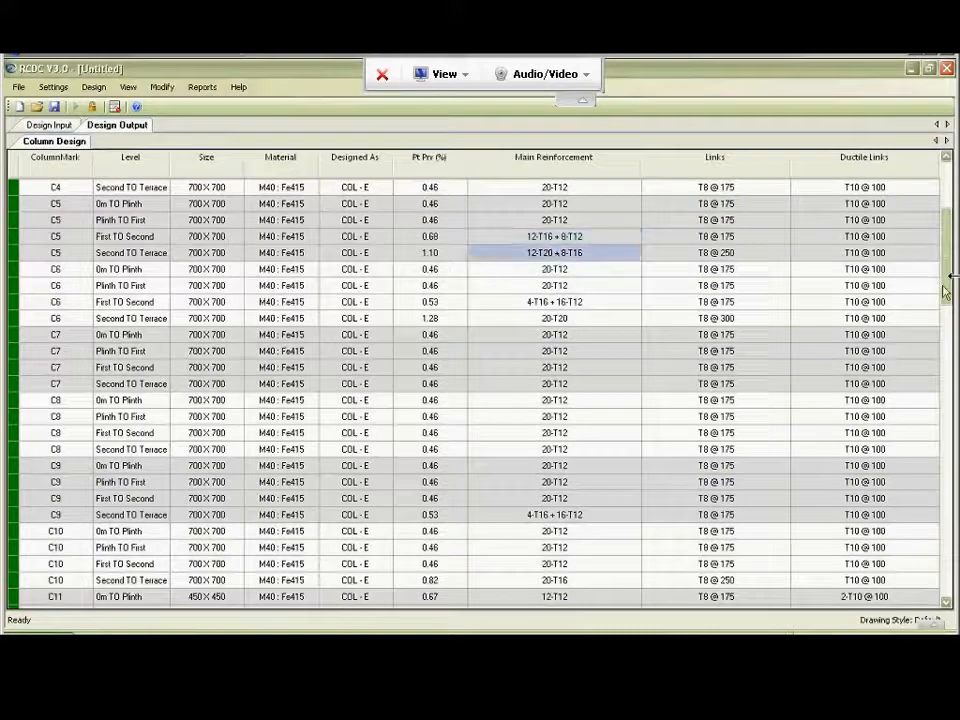
{"action": "left_click_drag", "start_coordinate": [946, 290], "coordinate": [941, 245]}
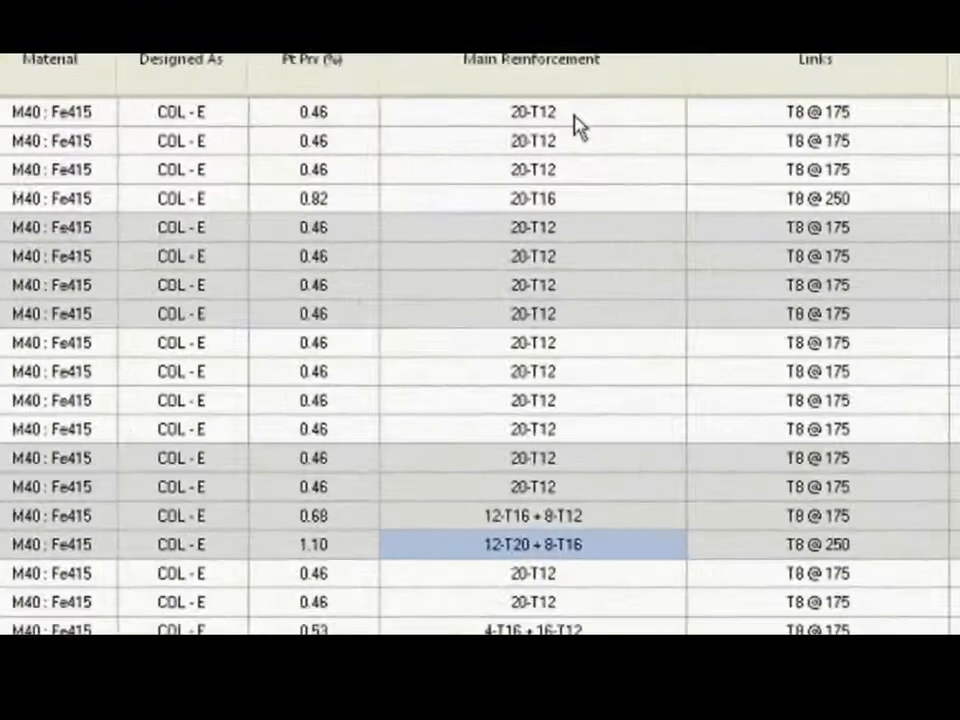
Open the local redesign of columns C1, C2 at the 0m TO Plinth level.
{"action": "left_click", "coordinate": [577, 113]}
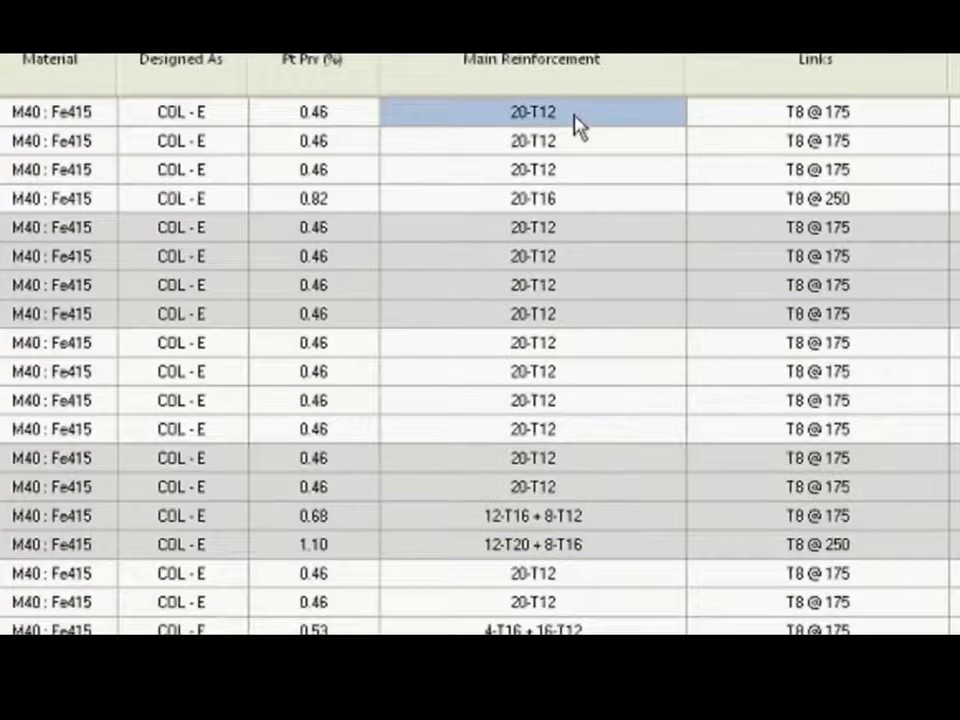
{"action": "right_click", "coordinate": [578, 126]}
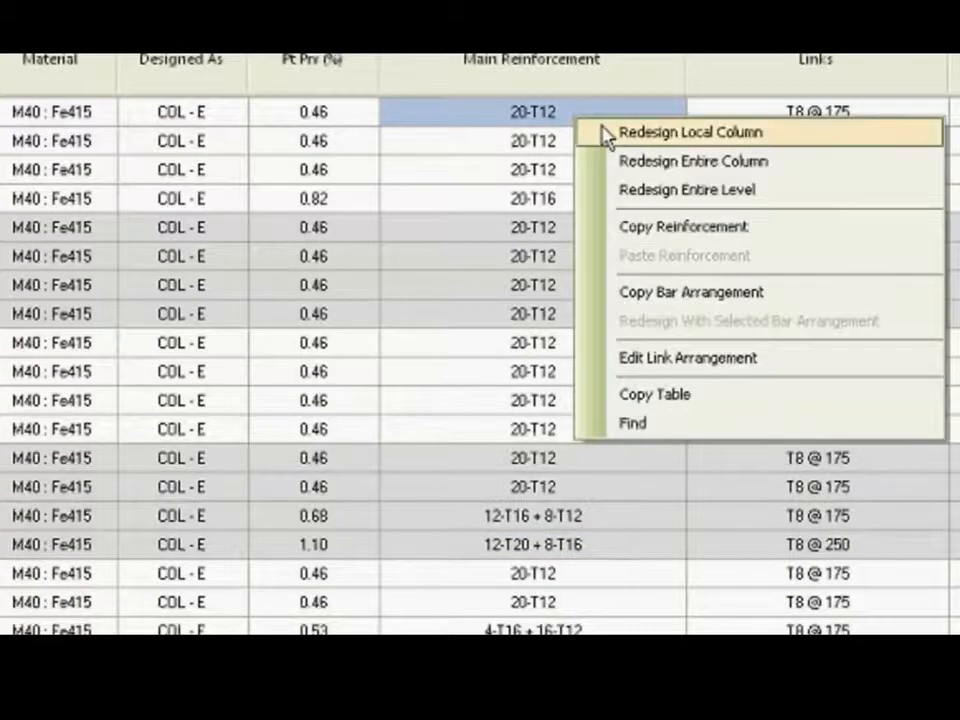
{"action": "left_click", "coordinate": [606, 133]}
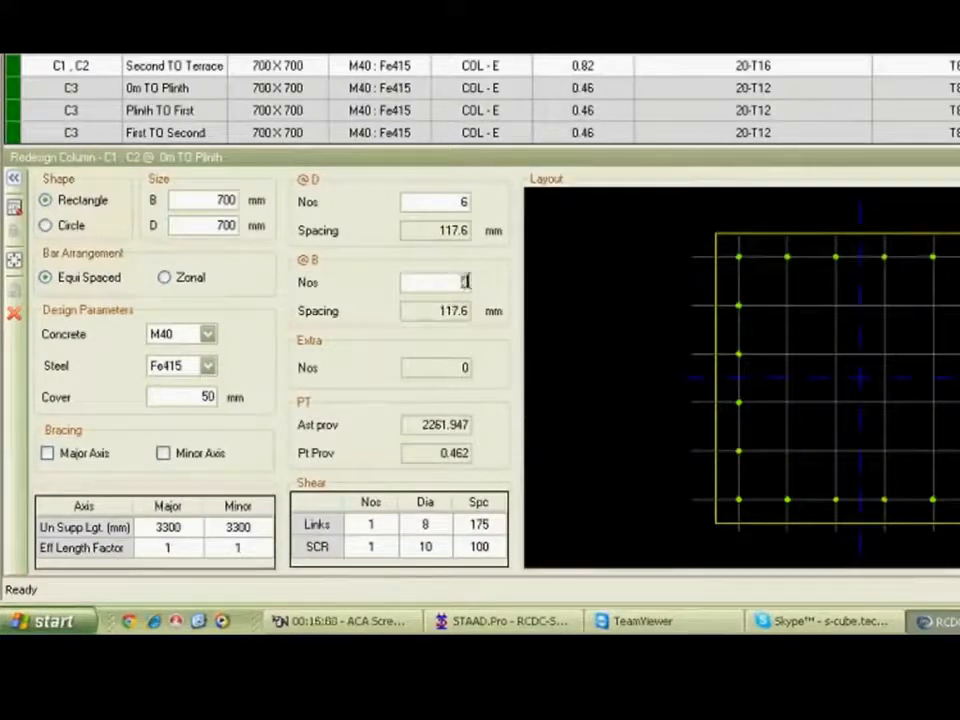
Try 3 bars along side B of the column section, and set the number back to 4.
{"action": "type", "text": "3"}
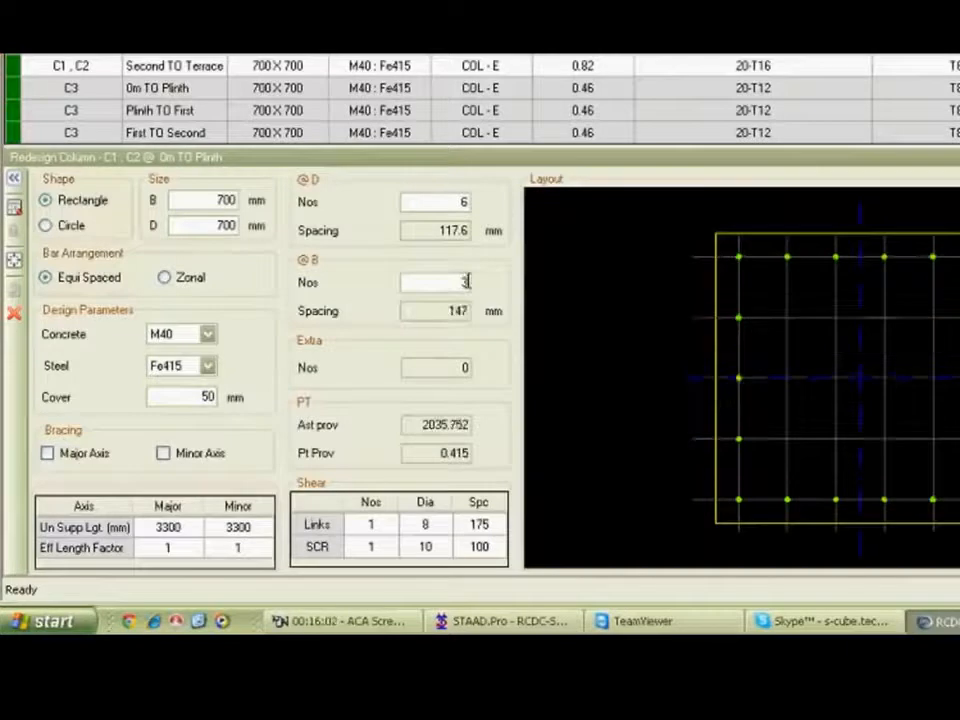
{"action": "left_click", "coordinate": [738, 317]}
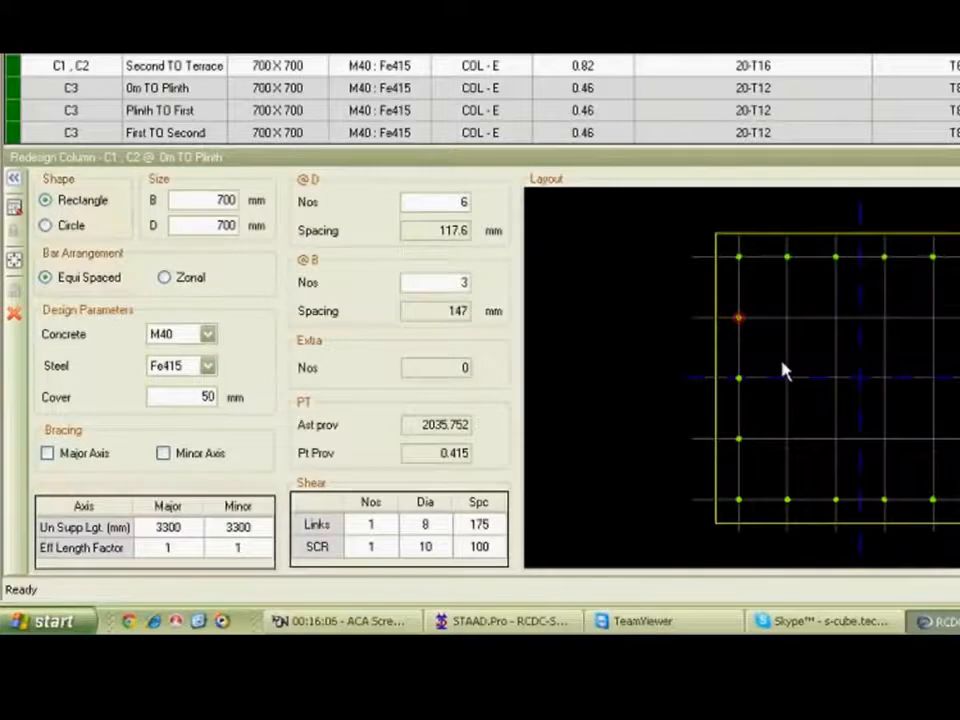
{"action": "double_click", "coordinate": [443, 284]}
{"action": "key", "text": "BackSpace"}
{"action": "type", "text": "4"}
{"action": "key", "text": "Tab"}
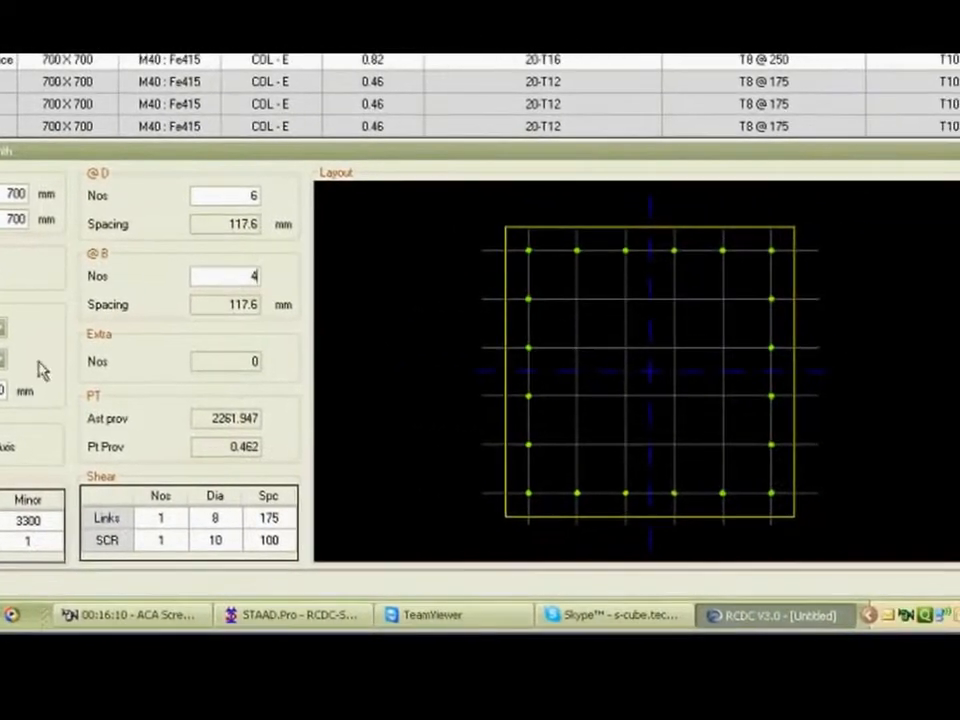
Look through the concrete and steel grades offered for the column redesign, keeping the current grades and section width.
{"action": "left_click", "coordinate": [208, 335]}
{"action": "left_click", "coordinate": [1, 332]}
{"action": "left_click", "coordinate": [211, 415]}
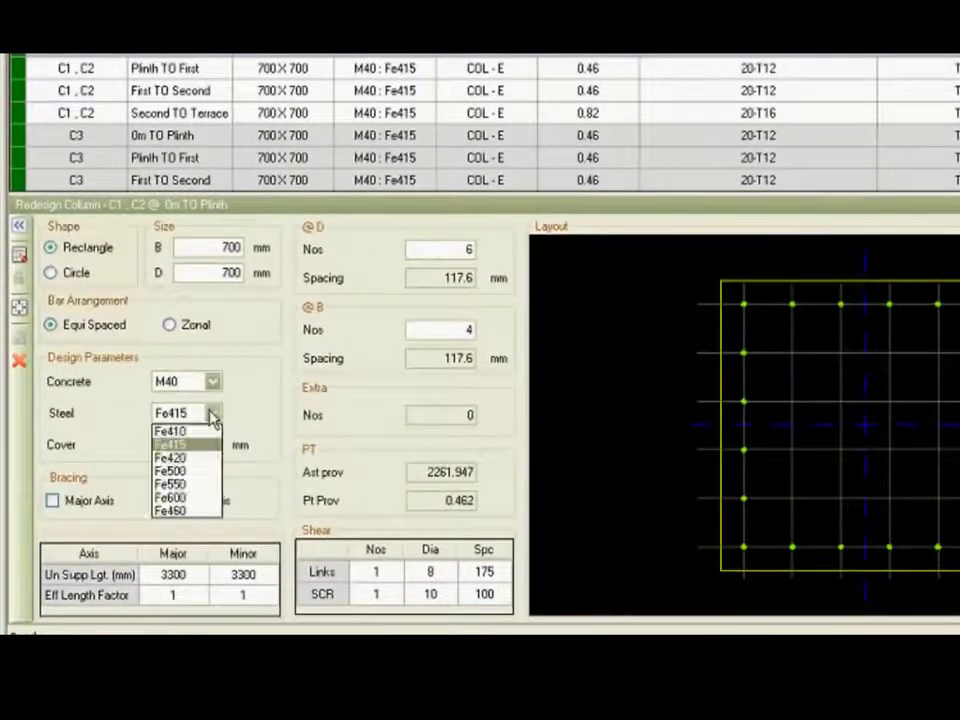
{"action": "left_click", "coordinate": [211, 415]}
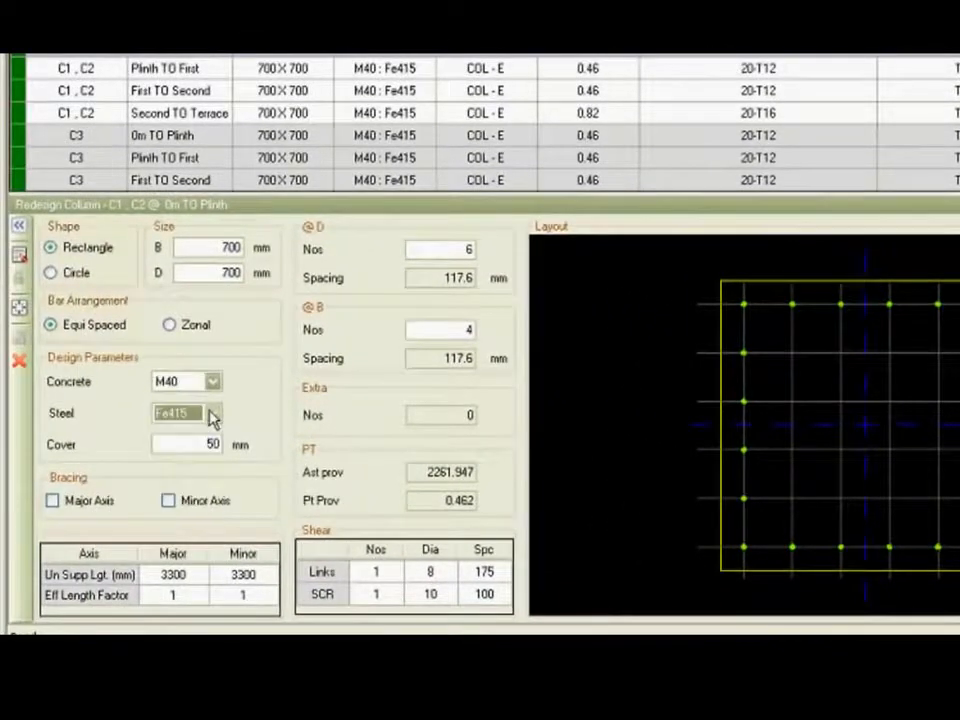
{"action": "left_click", "coordinate": [225, 247]}
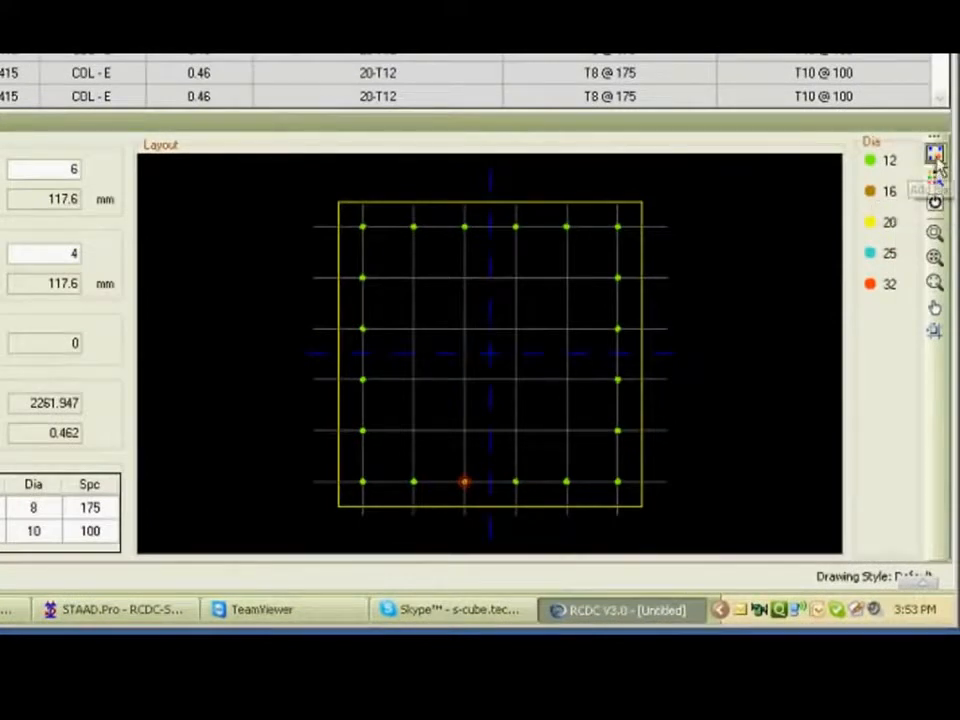
Add four extra bars to the column section, at the grid intersections diagonally inside the corner bars.
{"action": "left_click", "coordinate": [934, 152]}
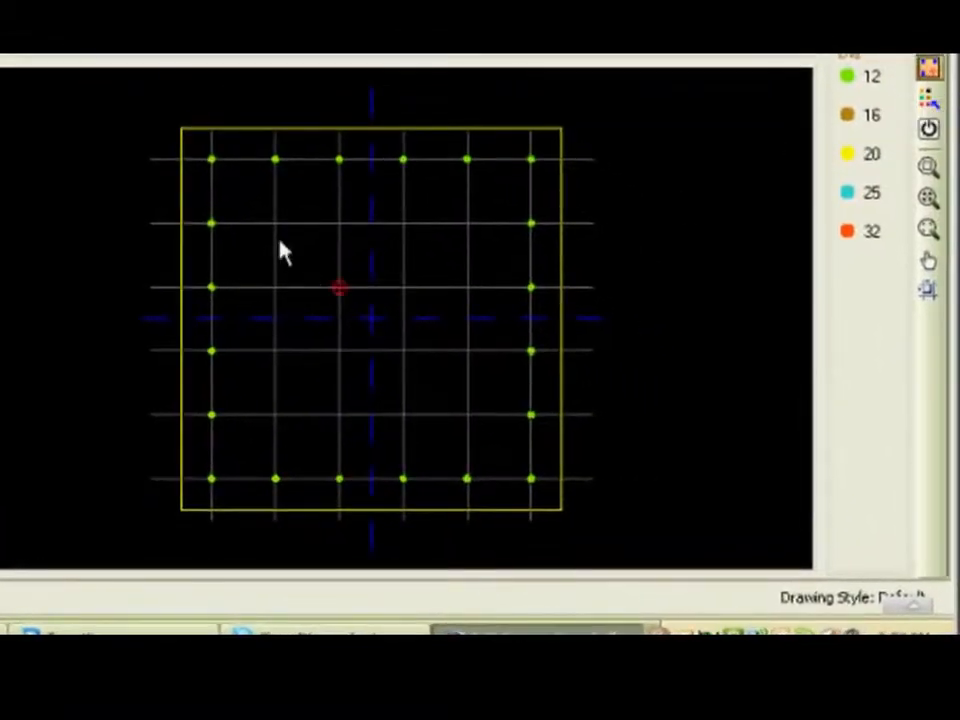
{"action": "left_click", "coordinate": [274, 228]}
{"action": "left_click", "coordinate": [464, 410]}
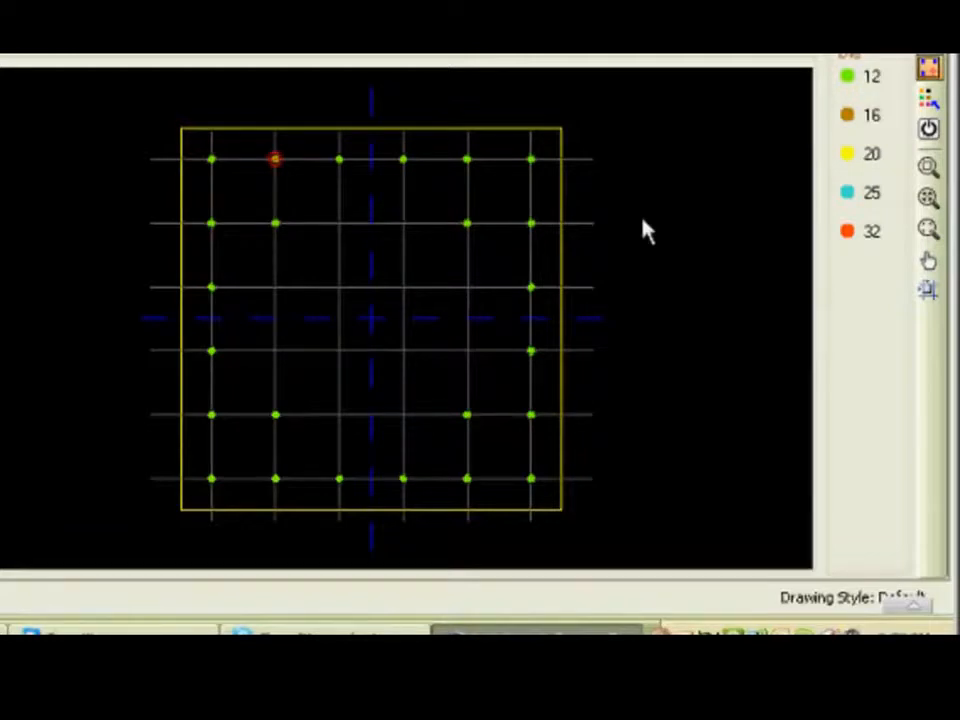
Assign the 20 mm diameter to the four corner bars and redesign the column section.
{"action": "left_click", "coordinate": [927, 100]}
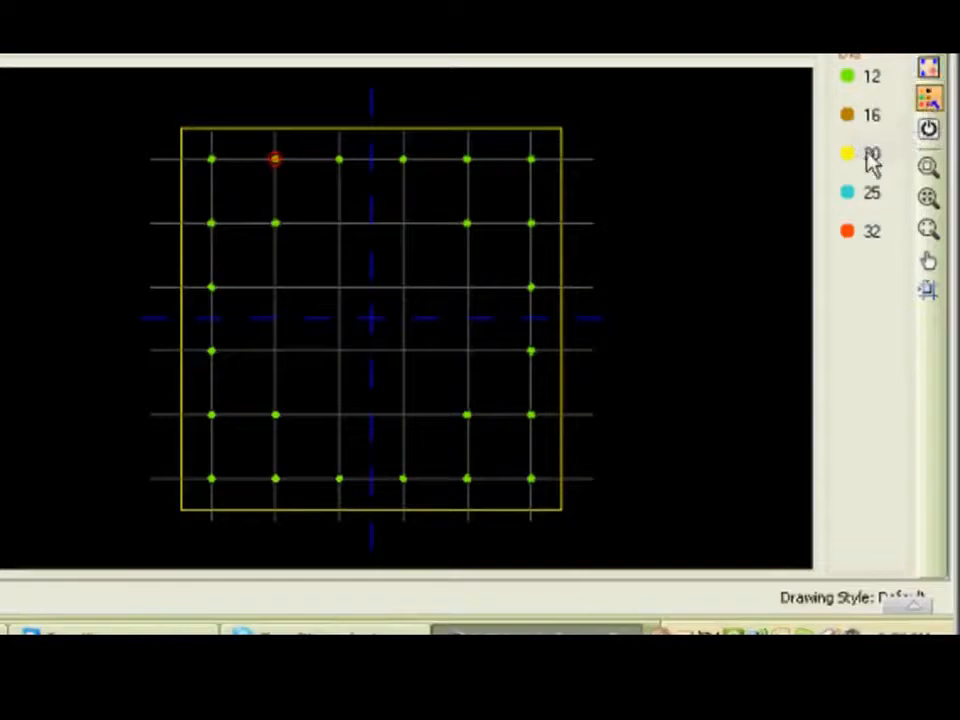
{"action": "left_click", "coordinate": [869, 155]}
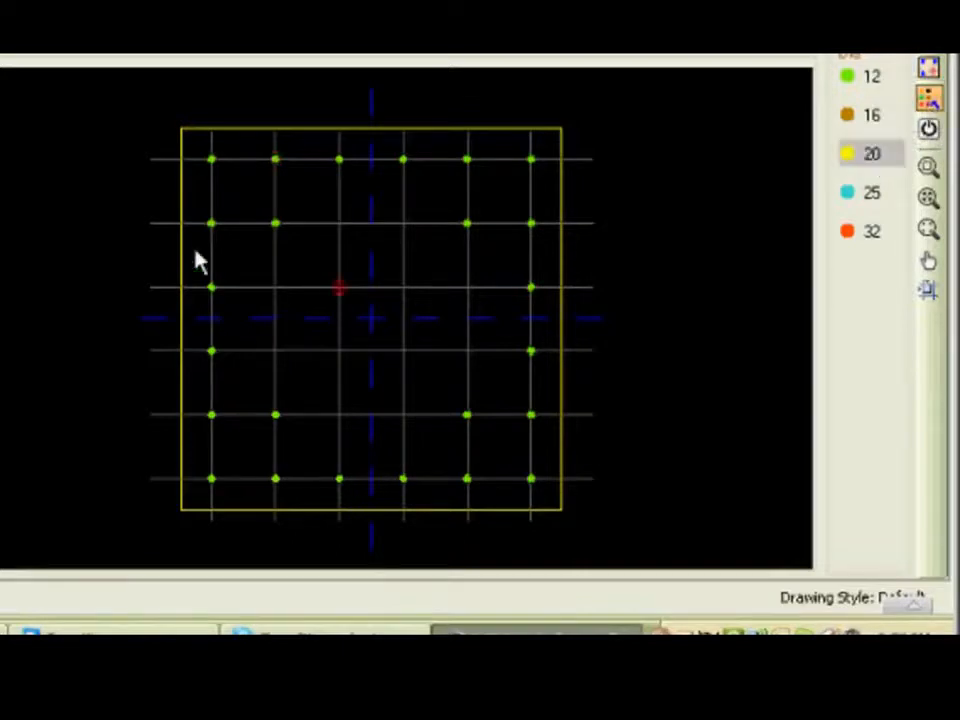
{"action": "left_click", "coordinate": [211, 162]}
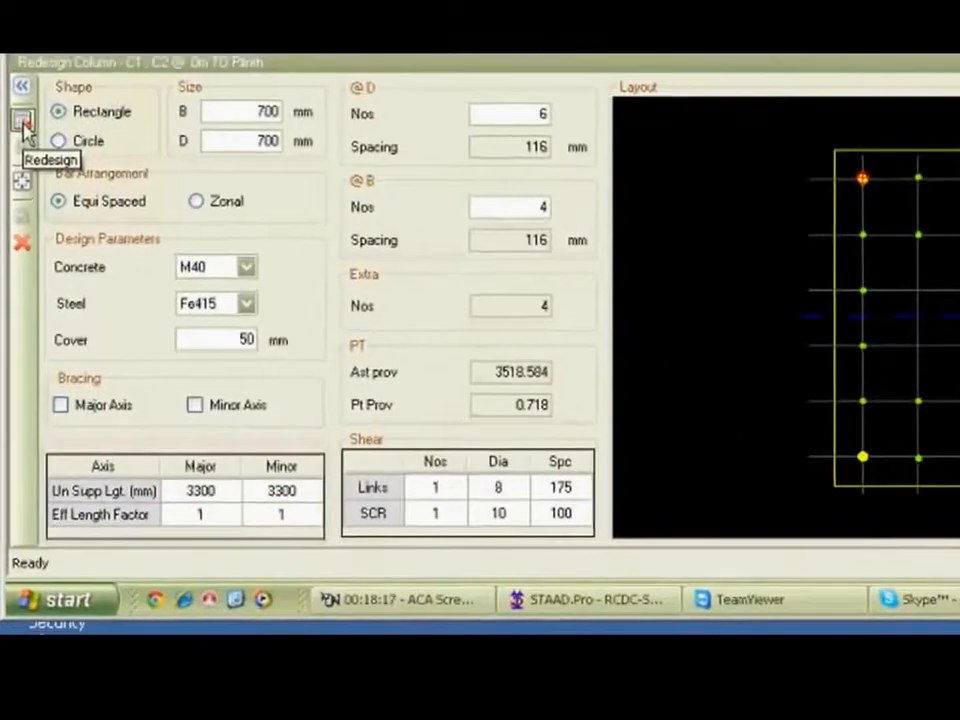
{"action": "left_click", "coordinate": [24, 125]}
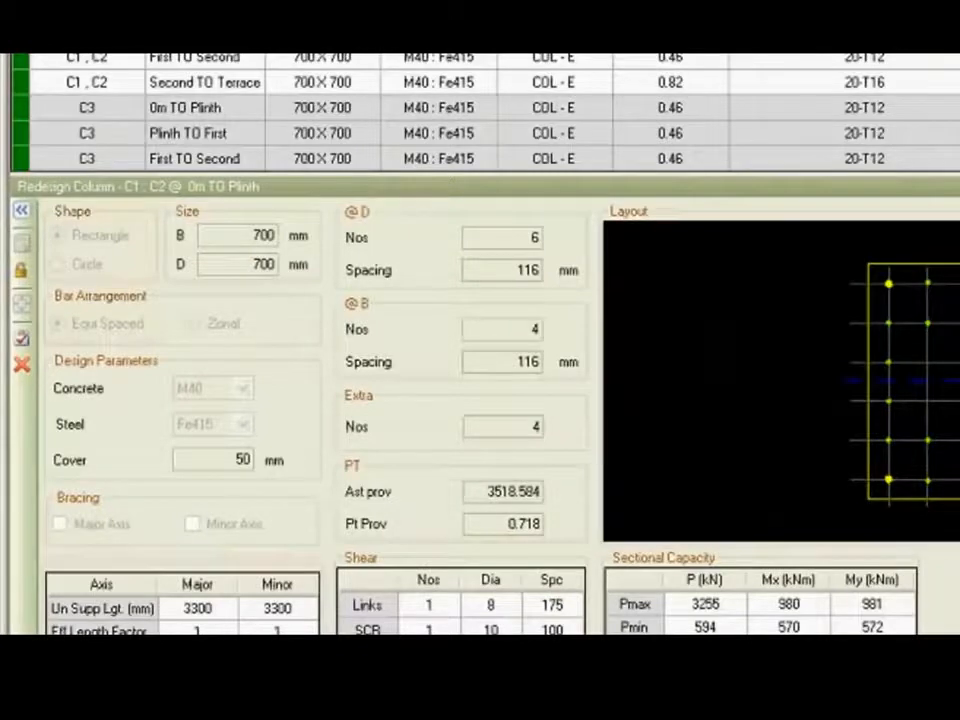
Unlock the section, clear all assigned bar diameters and redesign it, applying the result to the column design table.
{"action": "left_click", "coordinate": [23, 278]}
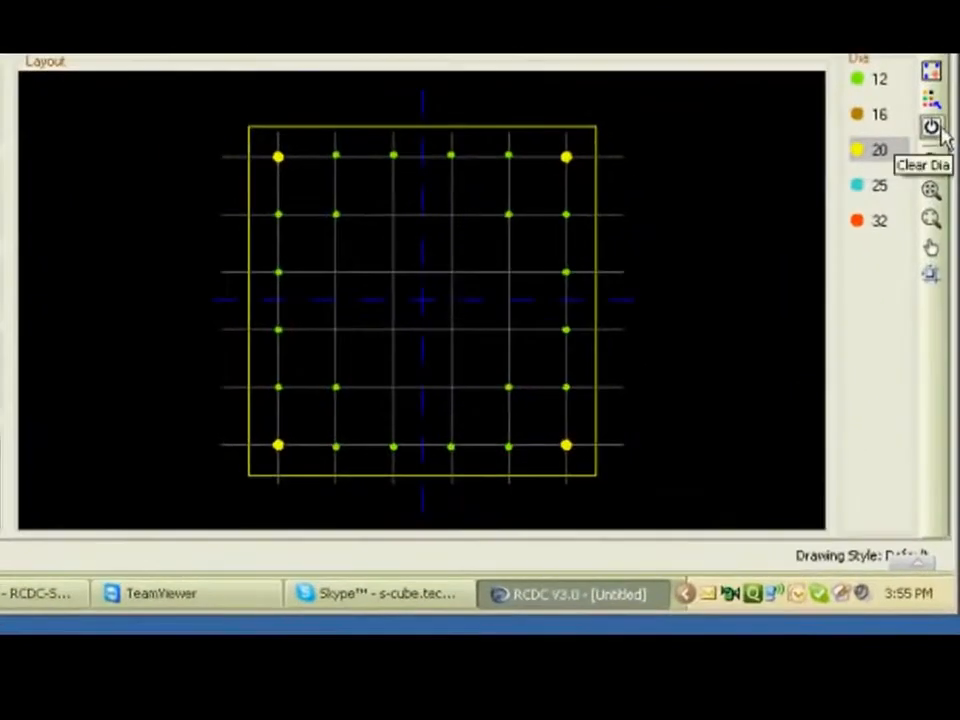
{"action": "left_click", "coordinate": [936, 128]}
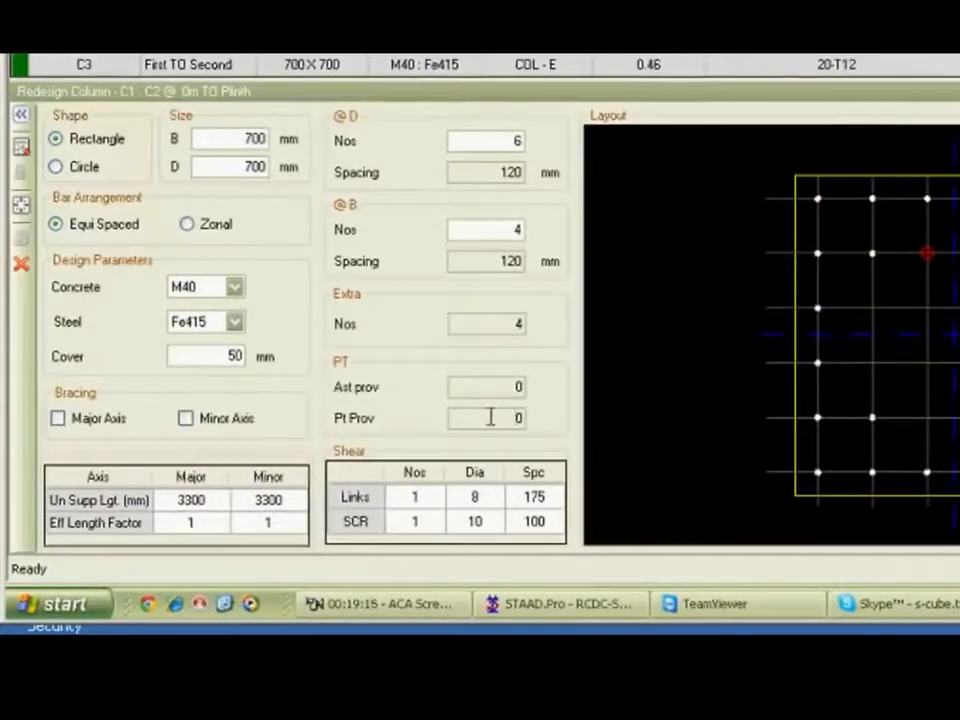
{"action": "left_click", "coordinate": [21, 150]}
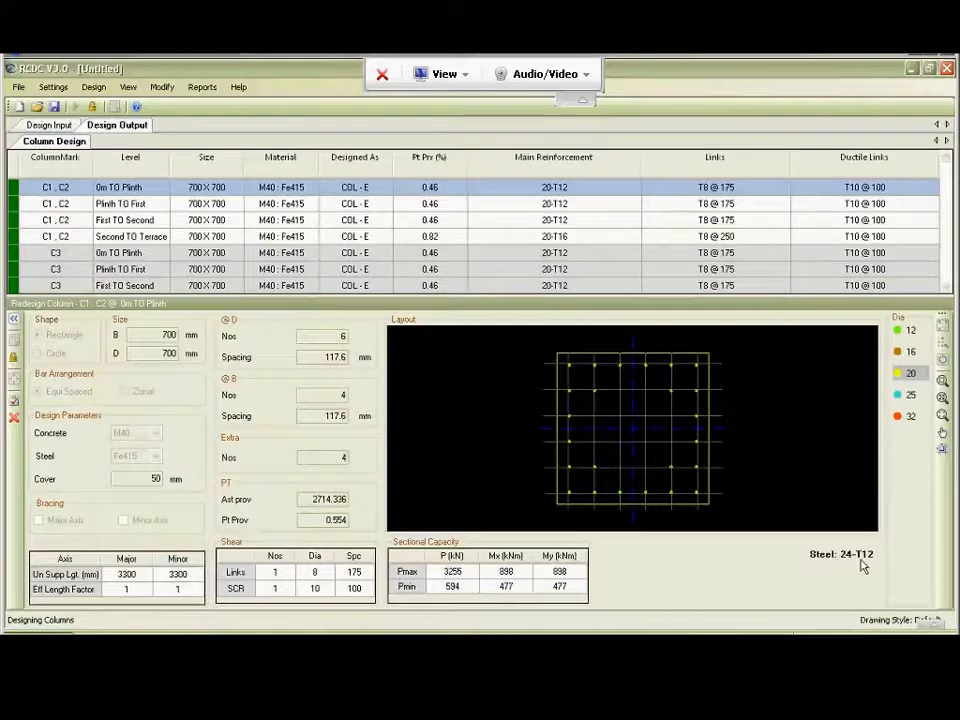
{"action": "left_click", "coordinate": [13, 401]}
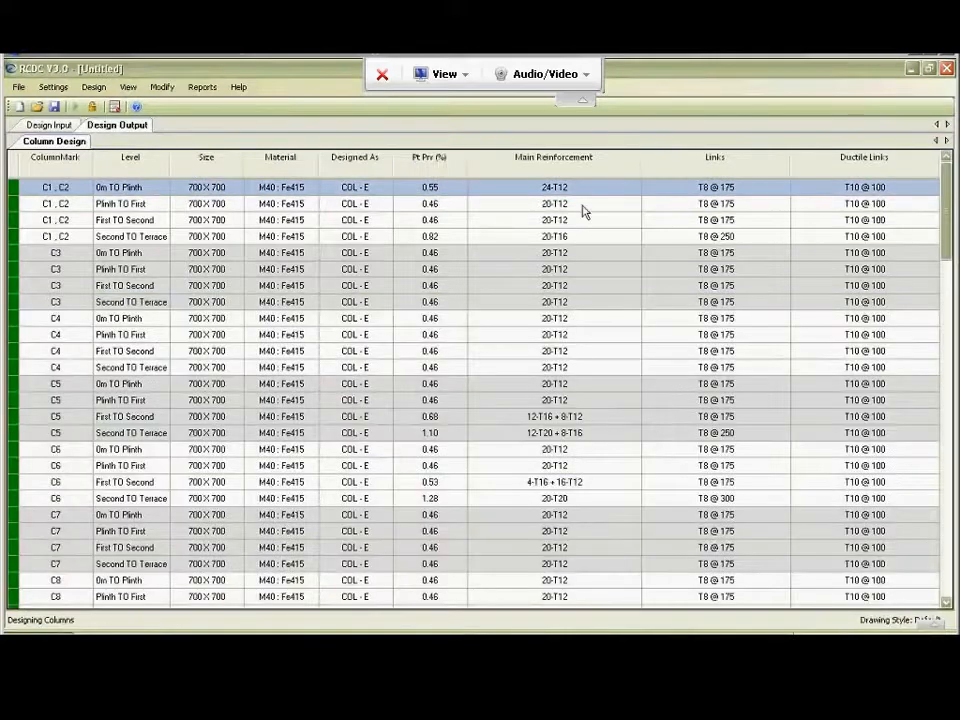
Copy the main reinforcement of C1, C2 at 0m TO Plinth and paste it onto their Plinth TO First level.
{"action": "left_click", "coordinate": [583, 206]}
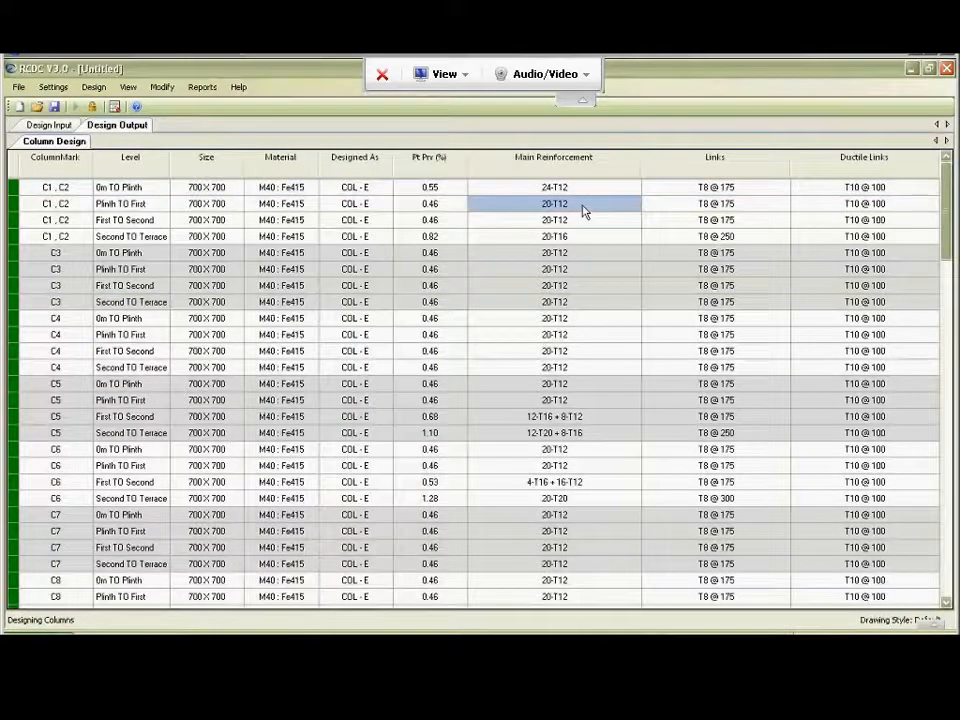
{"action": "key", "text": "Up"}
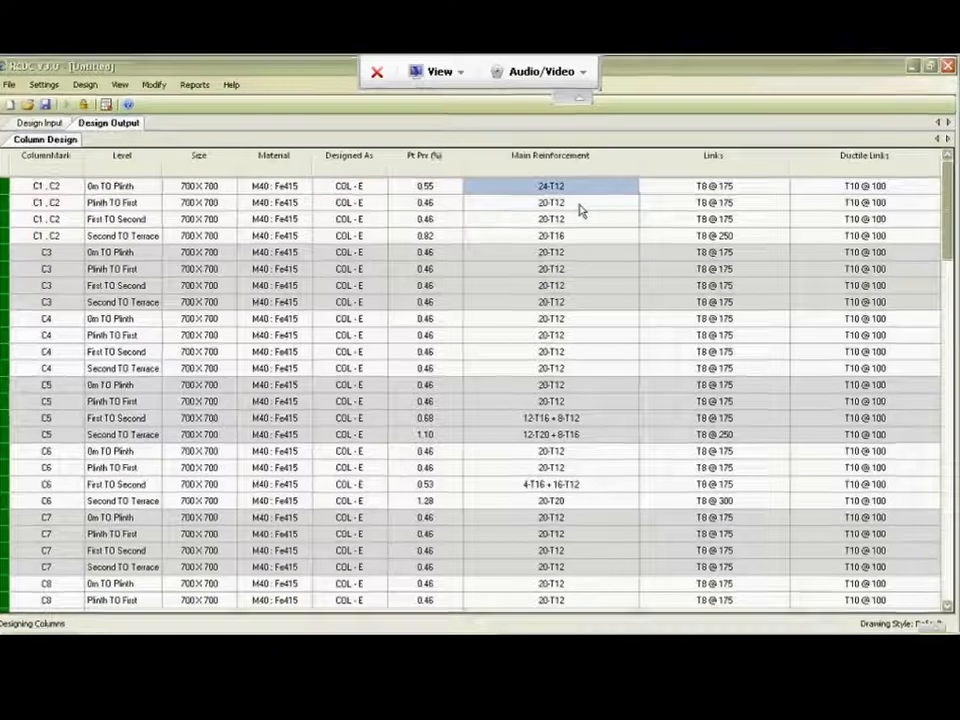
{"action": "left_click", "coordinate": [585, 210]}
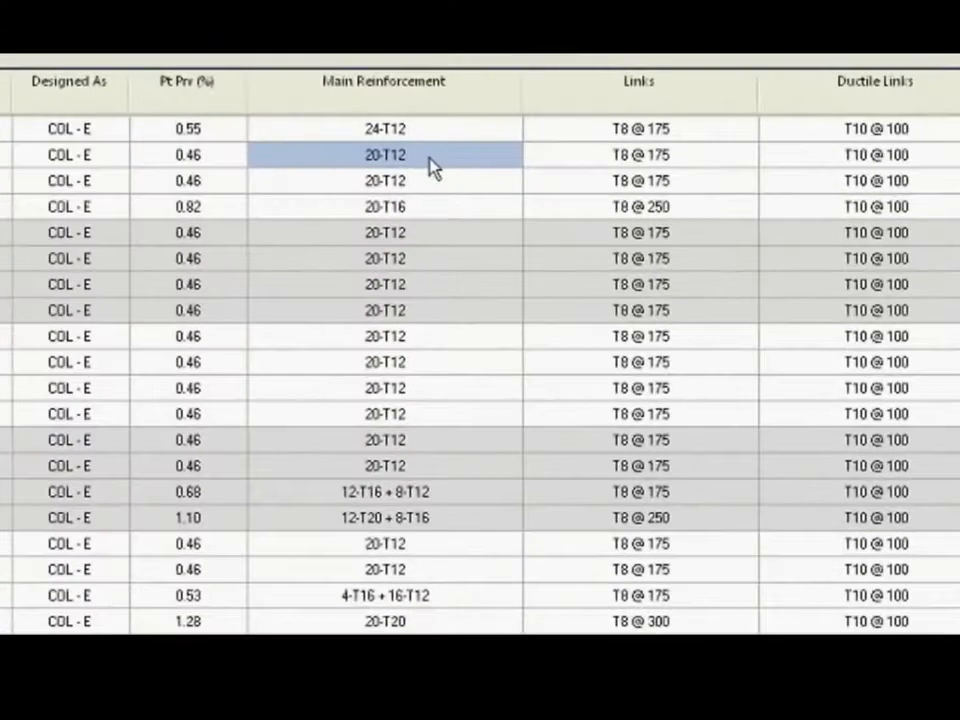
{"action": "right_click", "coordinate": [585, 212]}
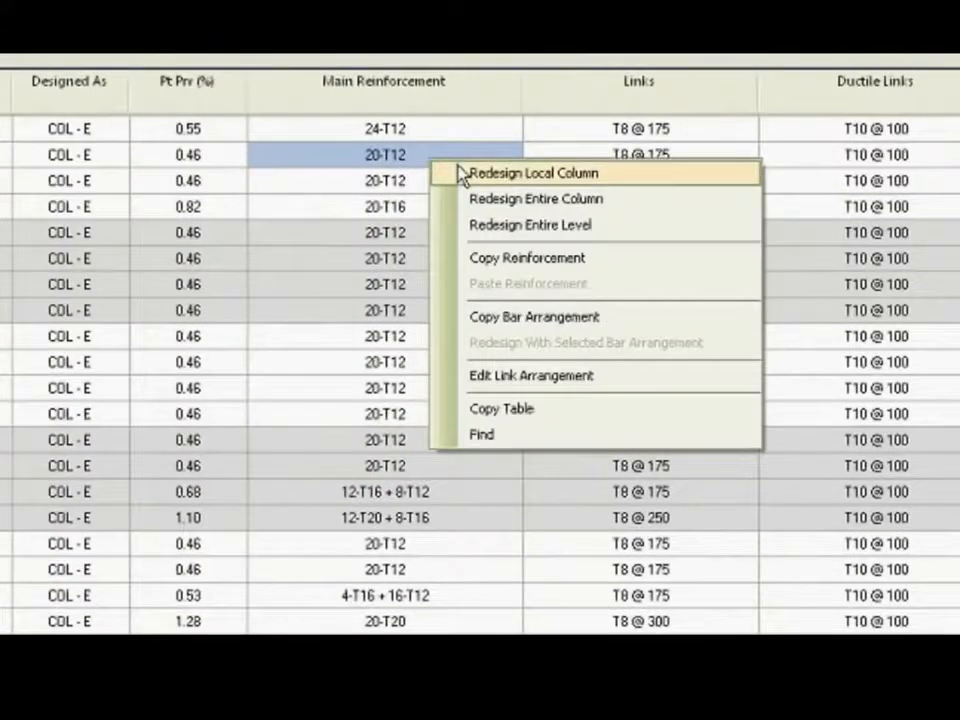
{"action": "left_click", "coordinate": [390, 129]}
{"action": "right_click", "coordinate": [388, 131]}
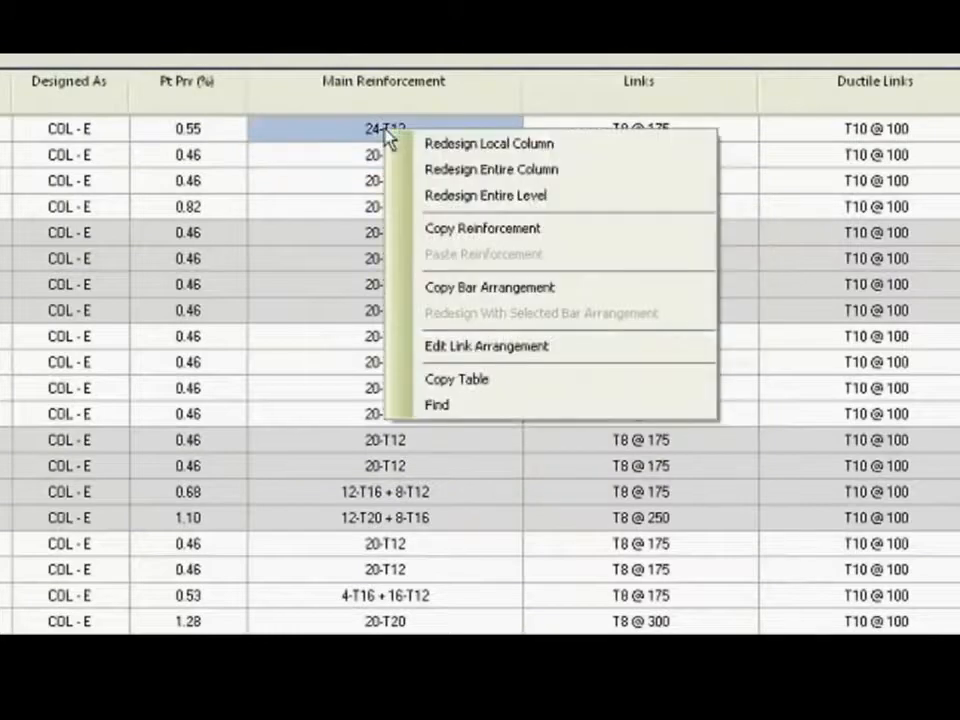
{"action": "left_click", "coordinate": [435, 229]}
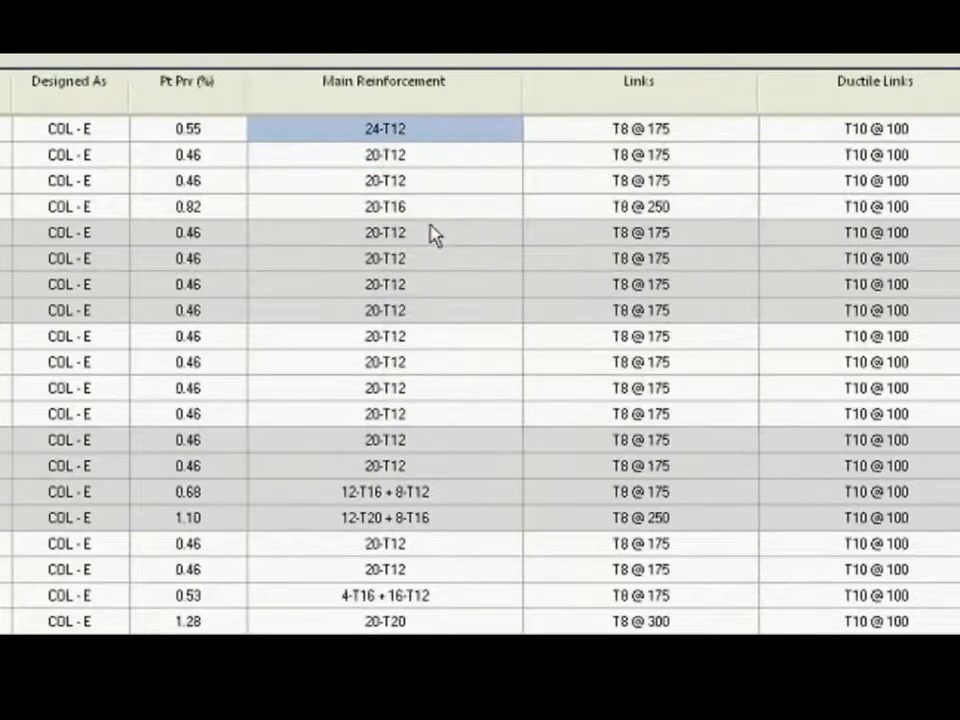
{"action": "left_click", "coordinate": [379, 158]}
{"action": "right_click", "coordinate": [379, 165]}
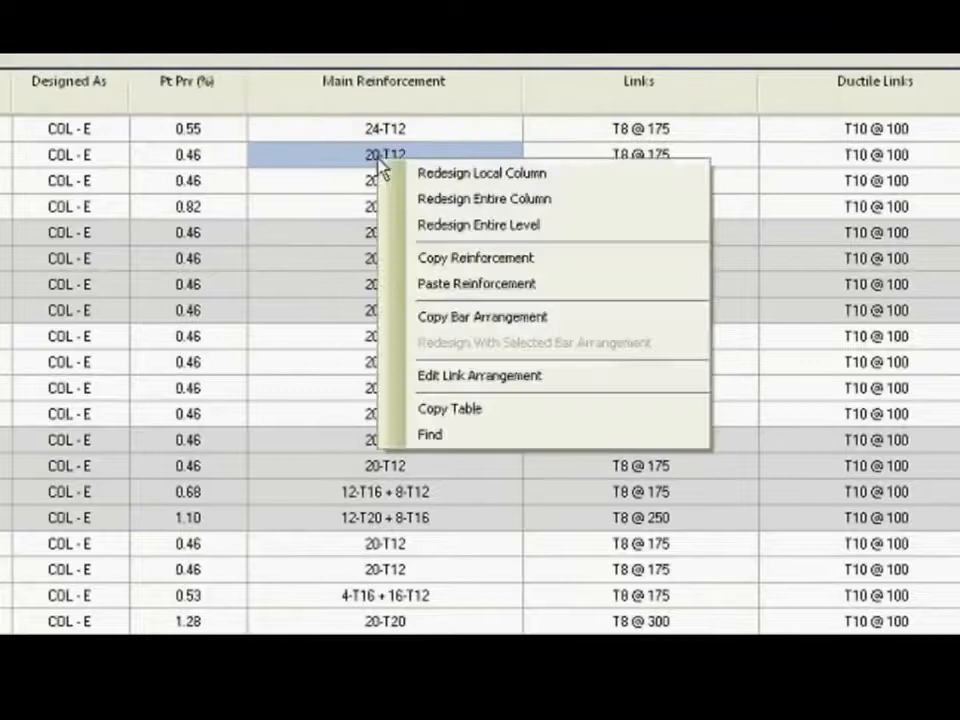
{"action": "left_click", "coordinate": [413, 283]}
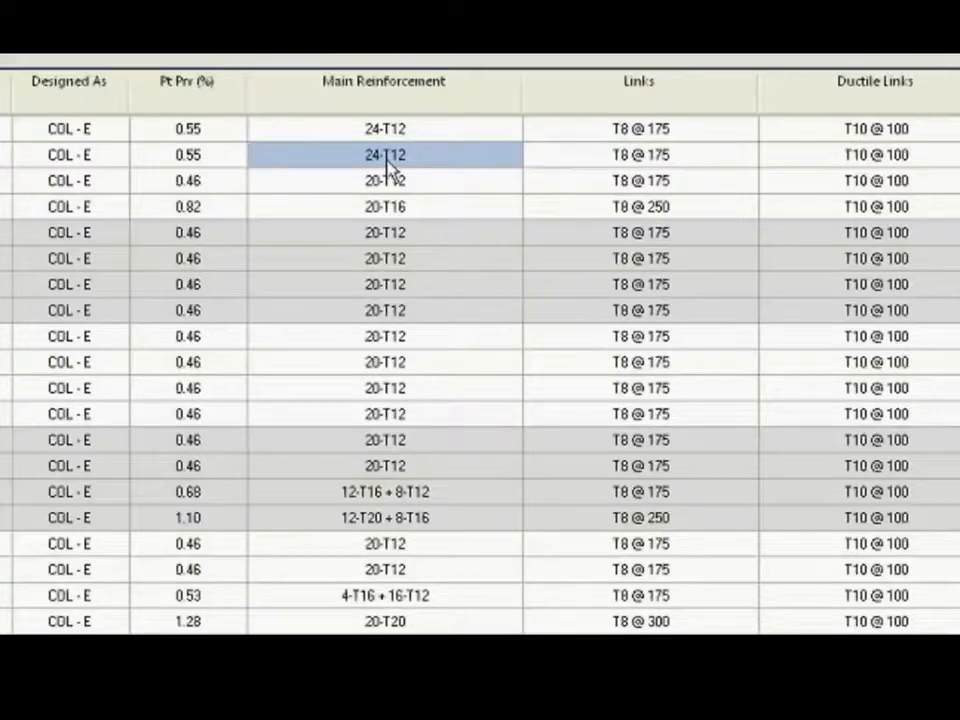
Try to paste the copied reinforcement onto C1, C2 at Second TO Terrace and check the status marker.
{"action": "left_click", "coordinate": [356, 216]}
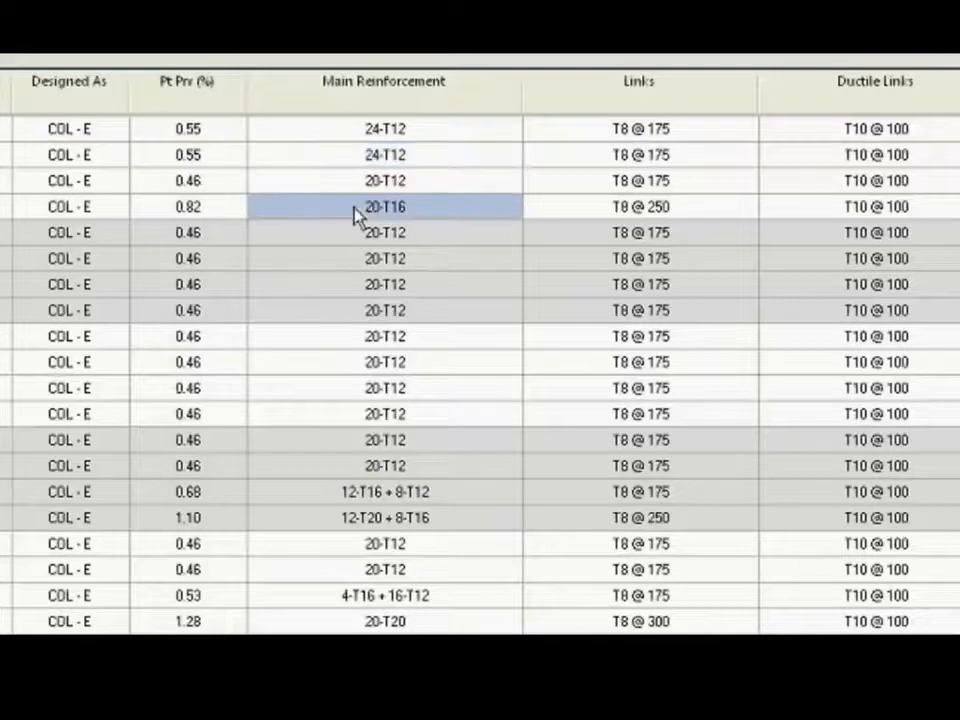
{"action": "right_click", "coordinate": [356, 214]}
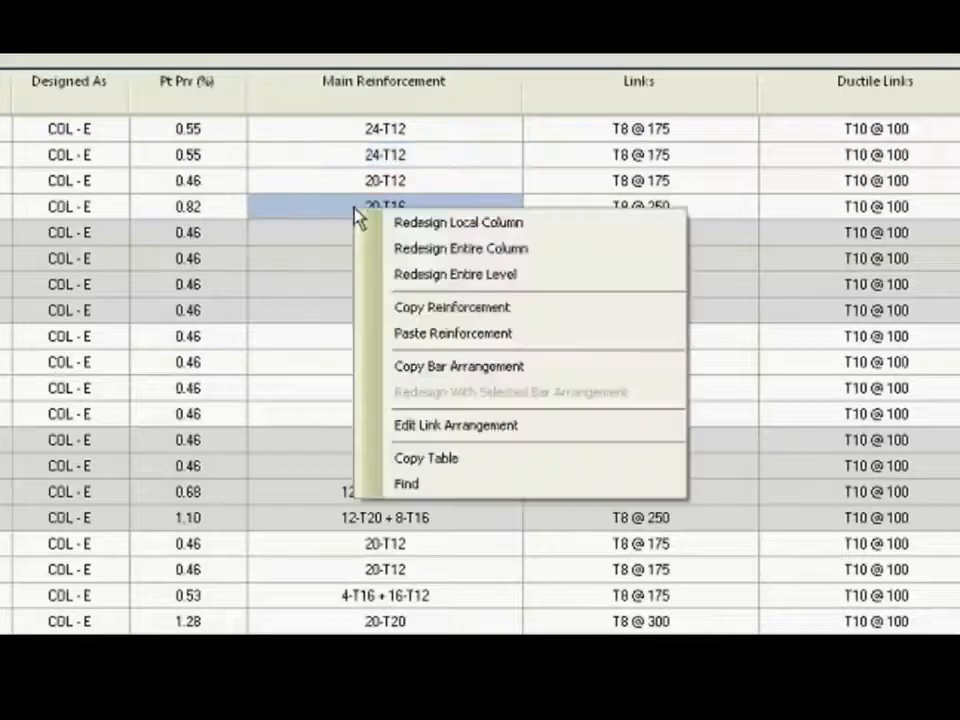
{"action": "left_click", "coordinate": [441, 340]}
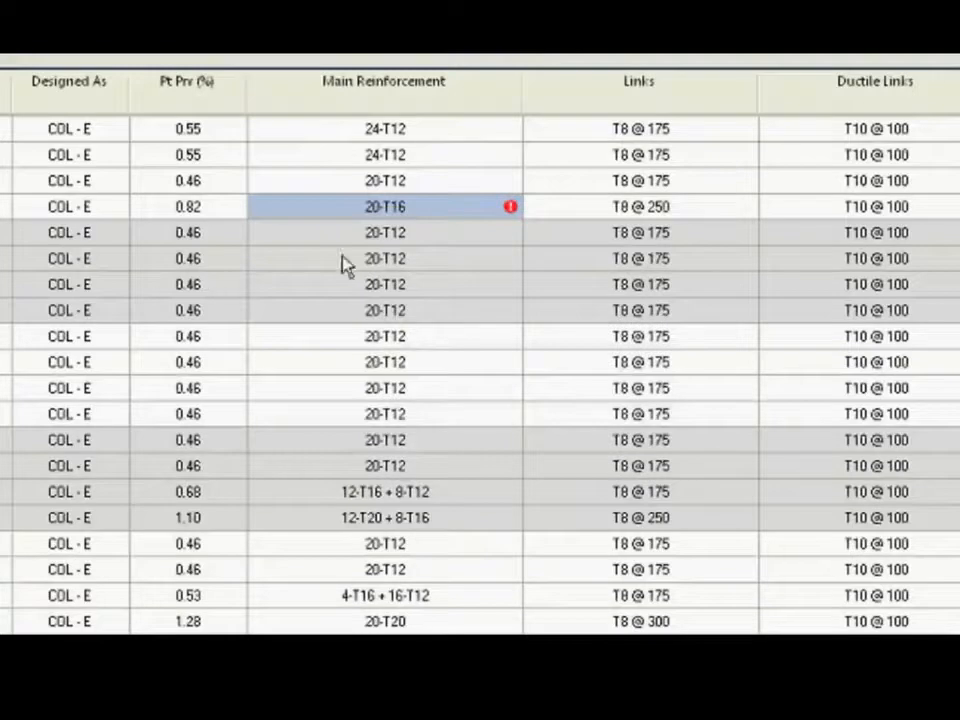
Compare the main reinforcement of C1, C2 across all four levels, from 0m TO Plinth to Second TO Terrace.
{"action": "mouse_move", "coordinate": [510, 211]}
{"action": "left_click", "coordinate": [426, 155]}
{"action": "left_click", "coordinate": [433, 134]}
{"action": "left_click", "coordinate": [428, 156]}
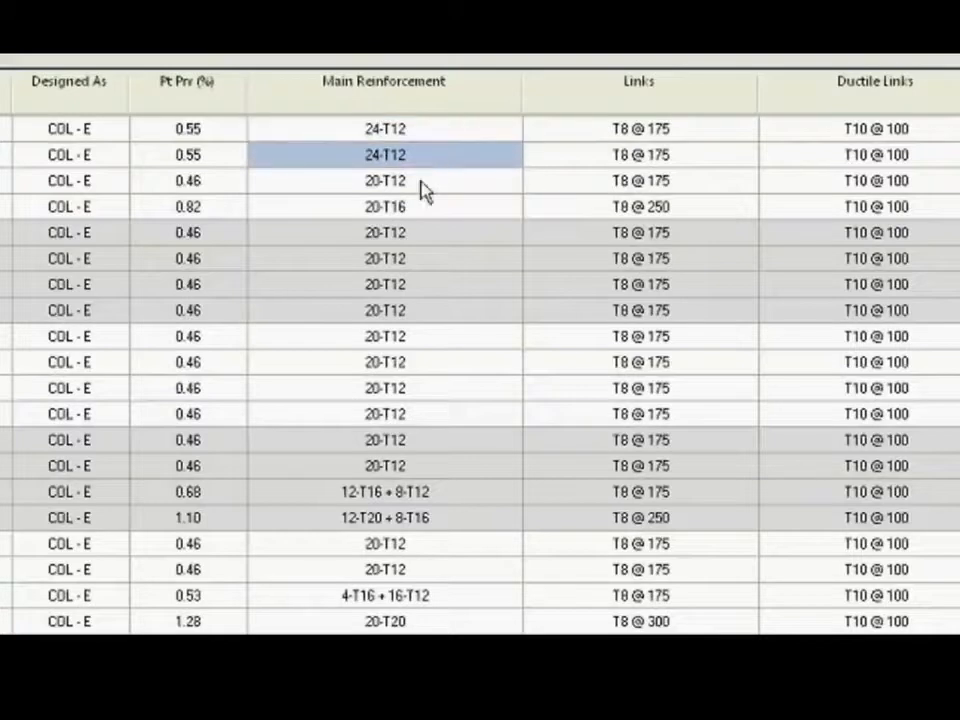
{"action": "left_click", "coordinate": [422, 188]}
{"action": "left_click", "coordinate": [420, 208]}
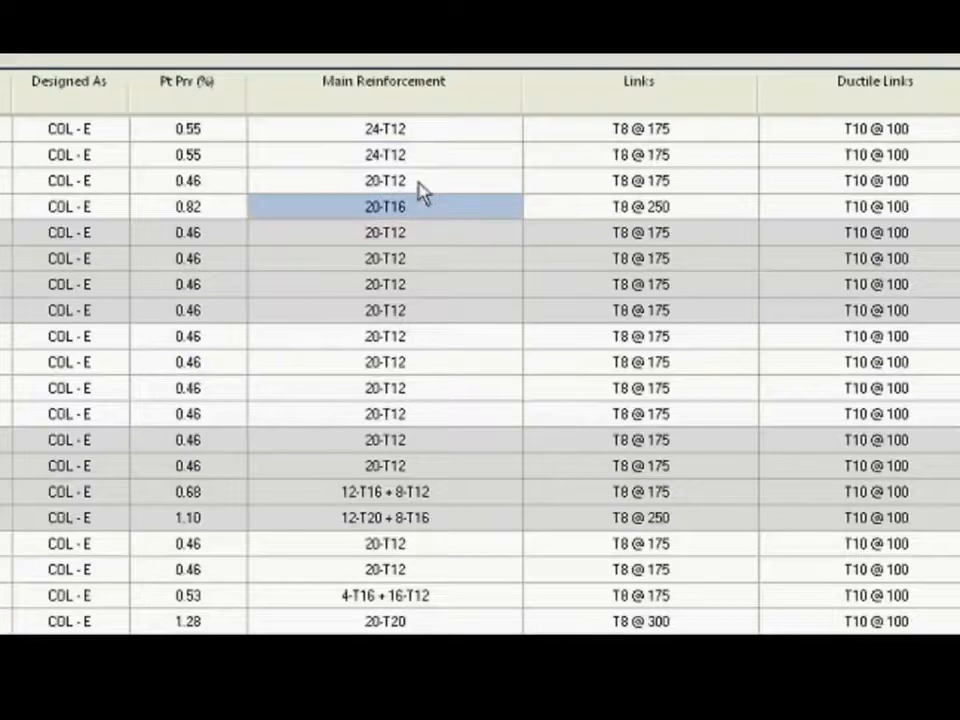
{"action": "left_click", "coordinate": [421, 190]}
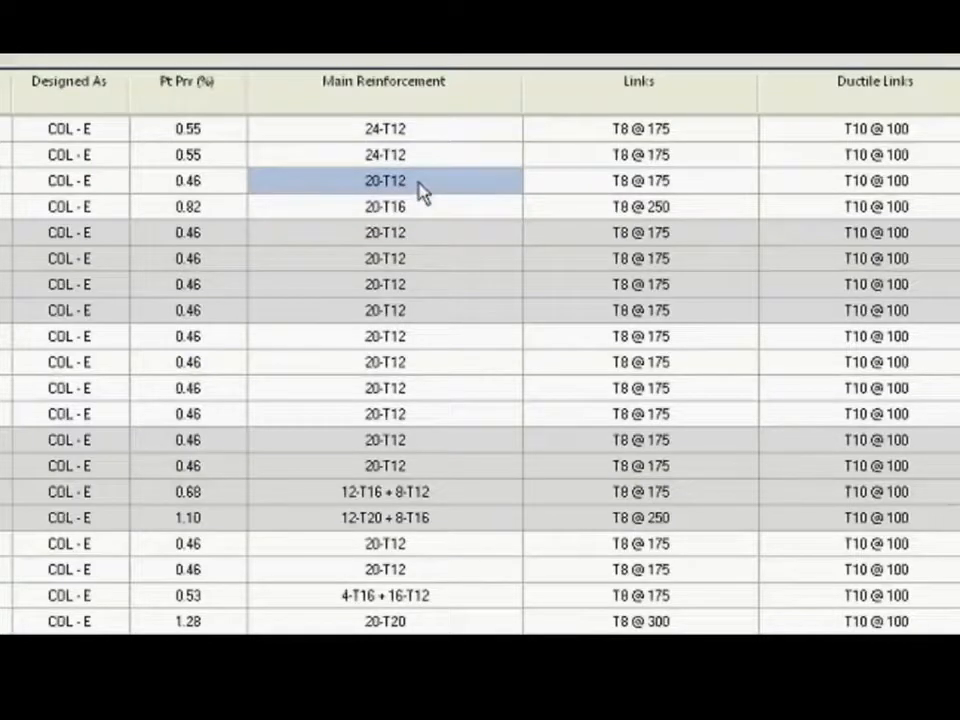
{"action": "left_click", "coordinate": [403, 213]}
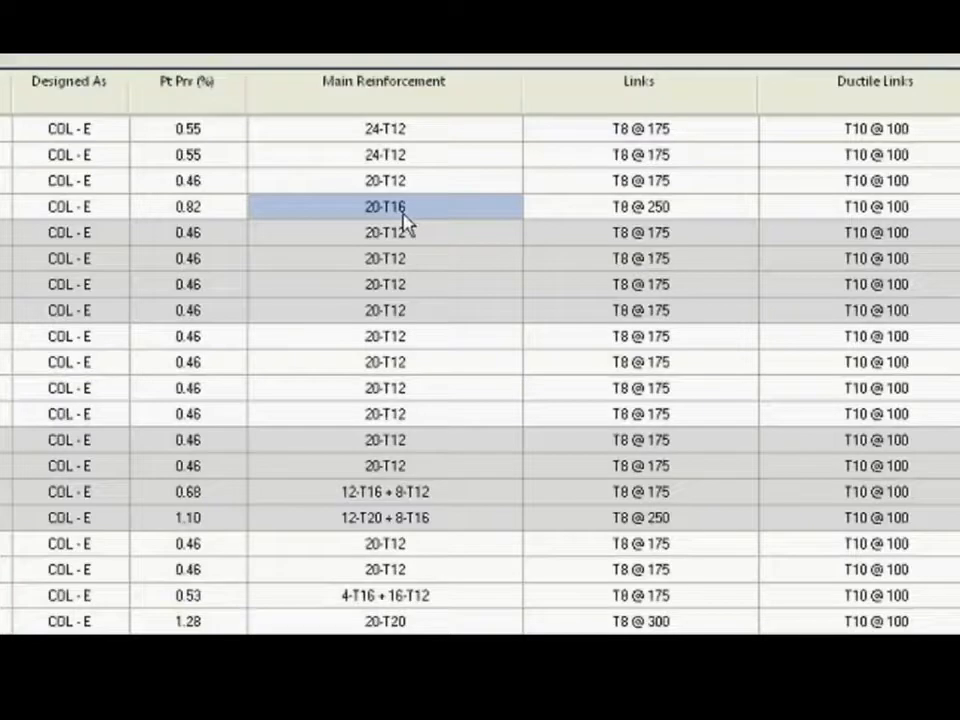
{"action": "left_click", "coordinate": [420, 131]}
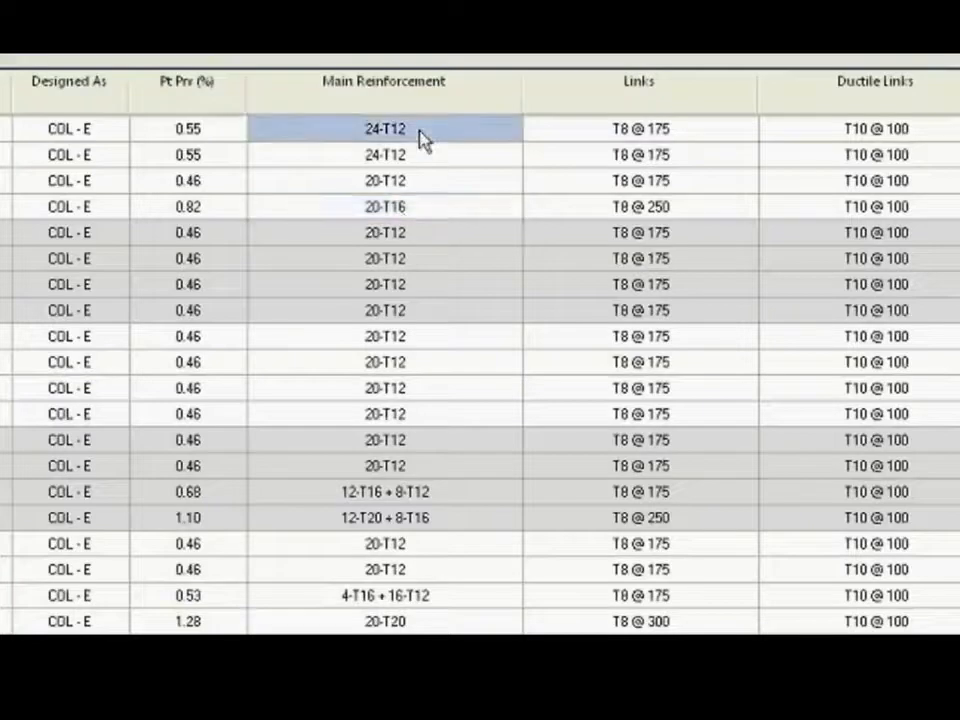
Copy the bar arrangement of C1, C2 at 0m TO Plinth and redesign their First TO Second and Second TO Terrace levels with it.
{"action": "right_click", "coordinate": [421, 141]}
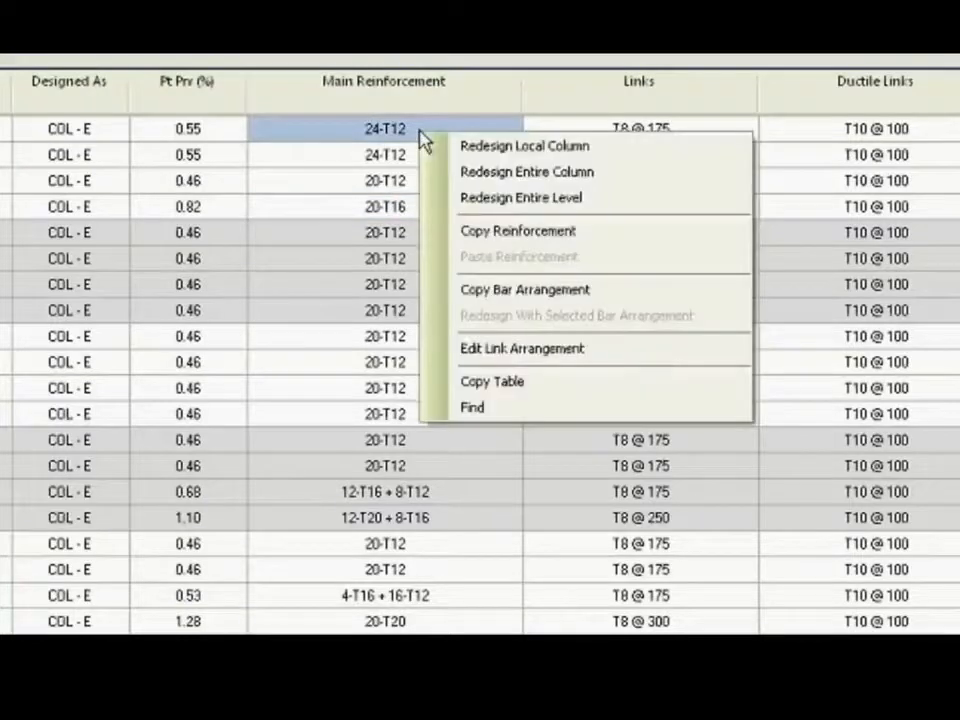
{"action": "left_click", "coordinate": [481, 292]}
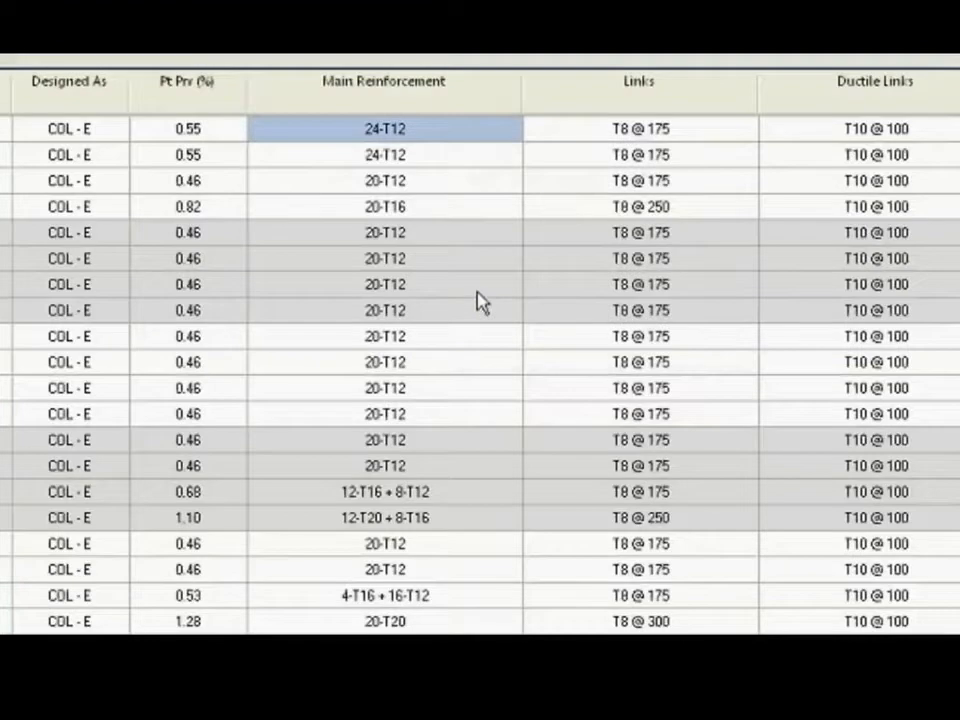
{"action": "left_click_drag", "start_coordinate": [403, 189], "coordinate": [405, 210]}
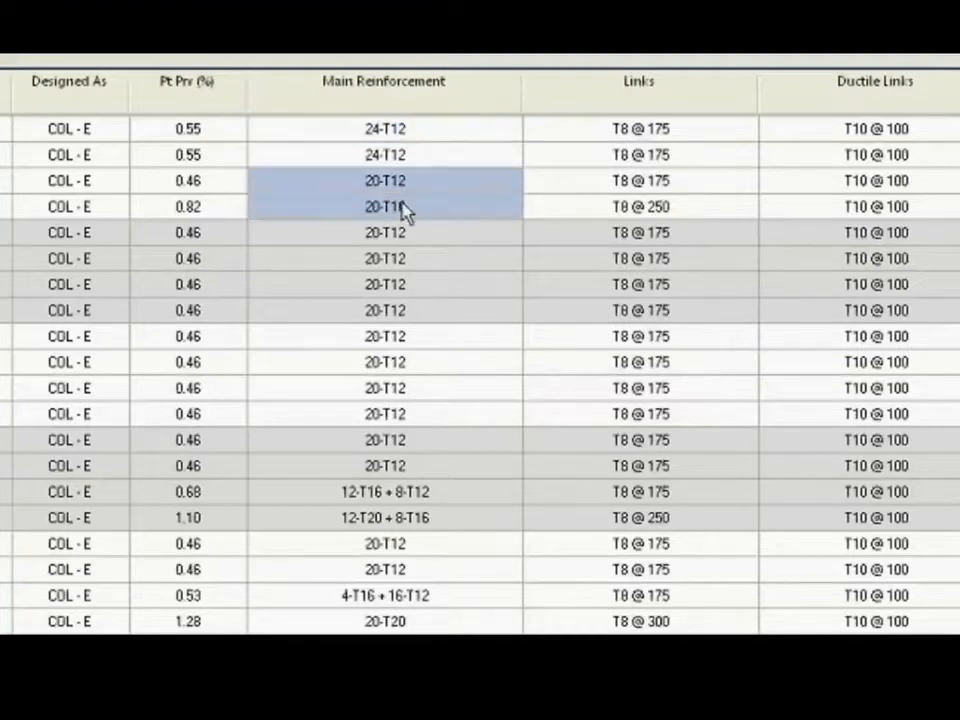
{"action": "right_click", "coordinate": [405, 211]}
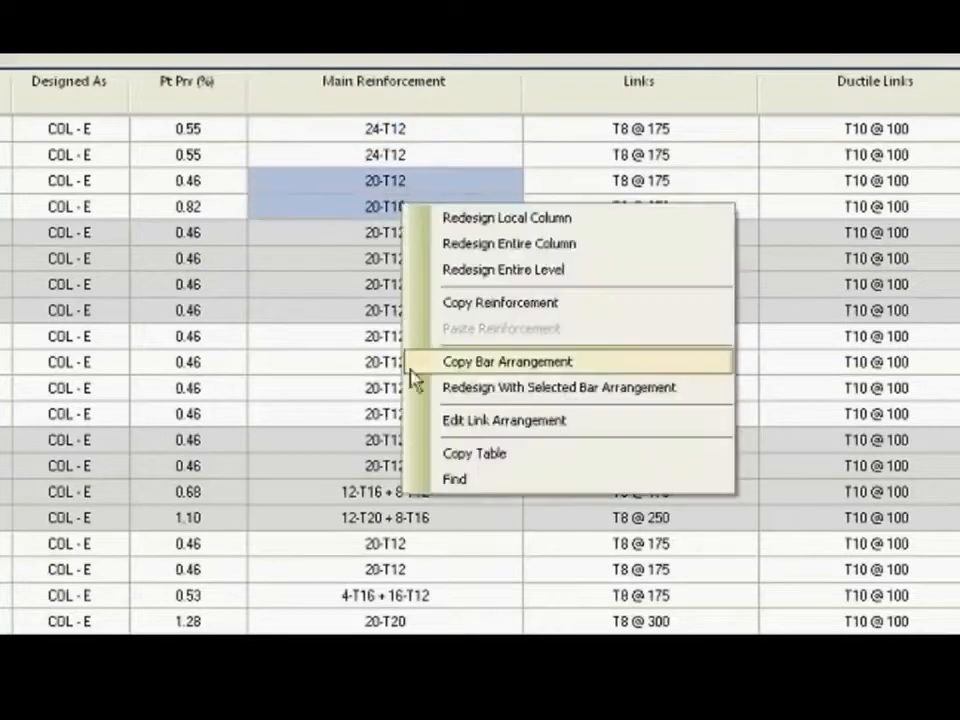
{"action": "left_click", "coordinate": [490, 388]}
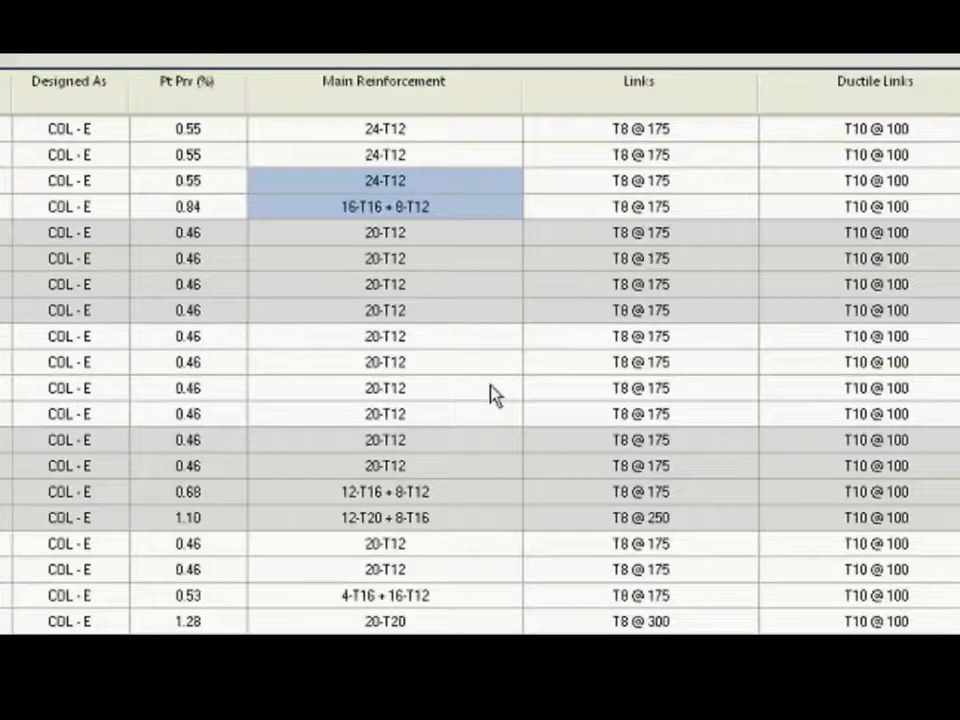
Inspect the redesigned bar layout of C1, C2 at Second TO Terrace in the local column redesign, then return to the full design table.
{"action": "left_click", "coordinate": [431, 192]}
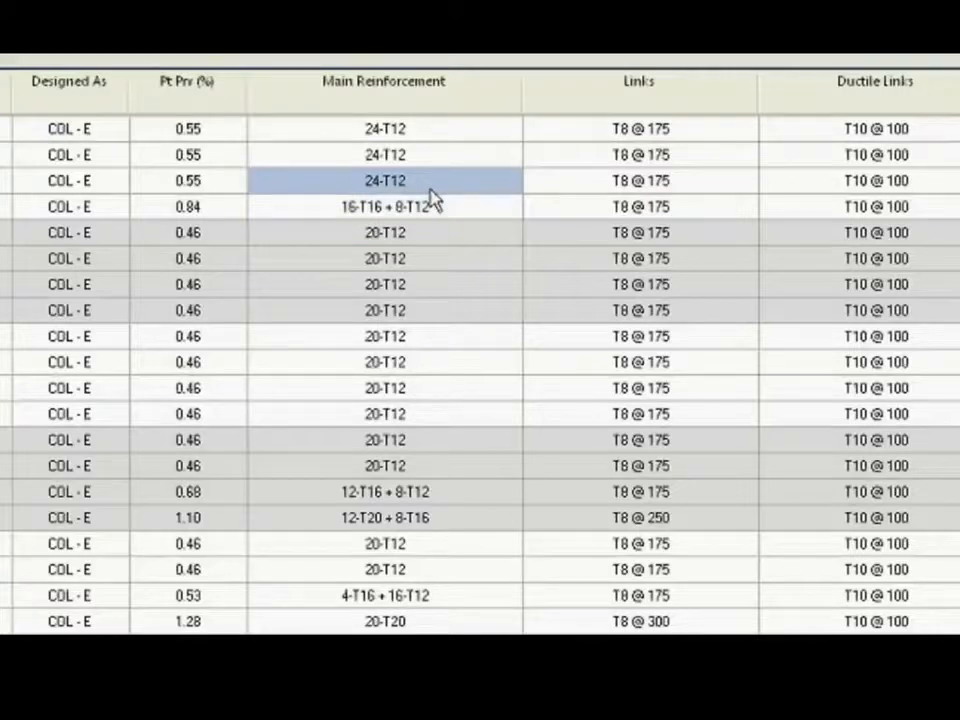
{"action": "left_click", "coordinate": [341, 212]}
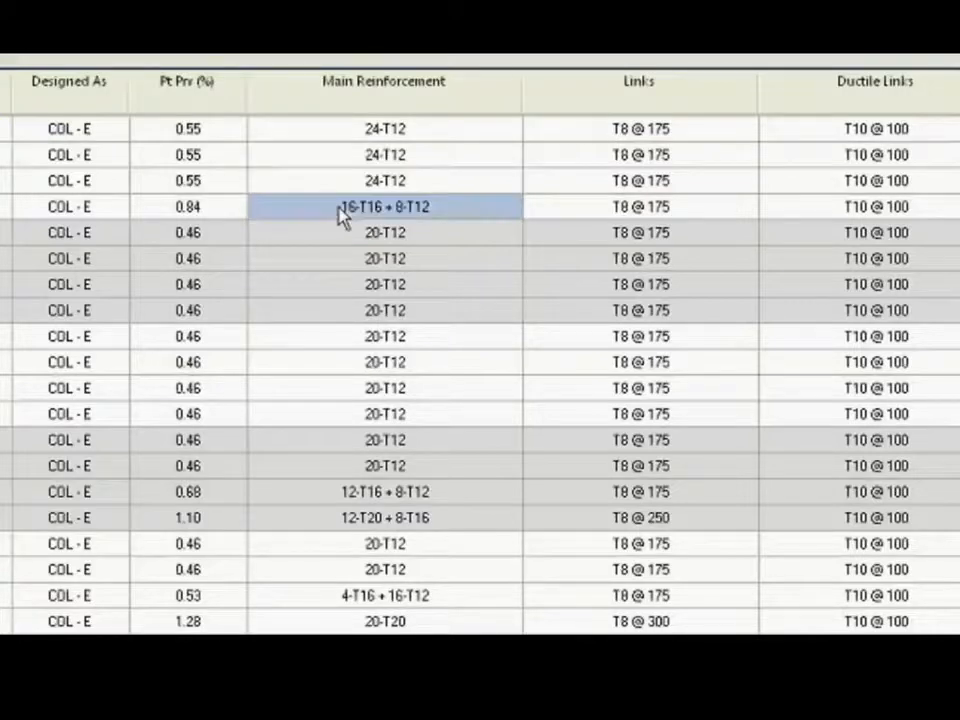
{"action": "right_click", "coordinate": [341, 216]}
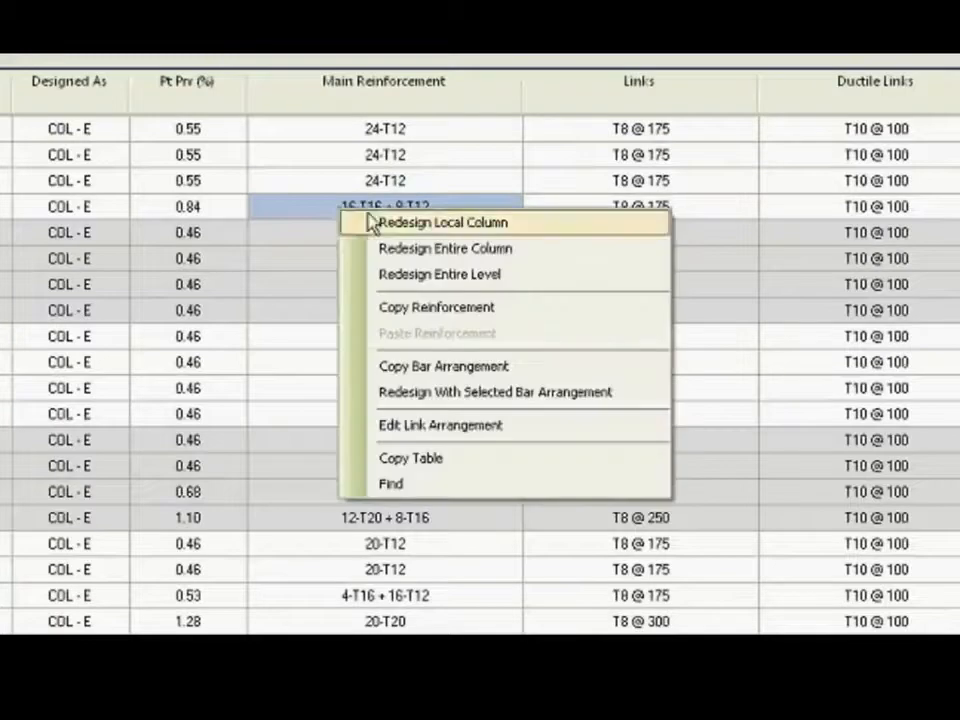
{"action": "left_click", "coordinate": [420, 222]}
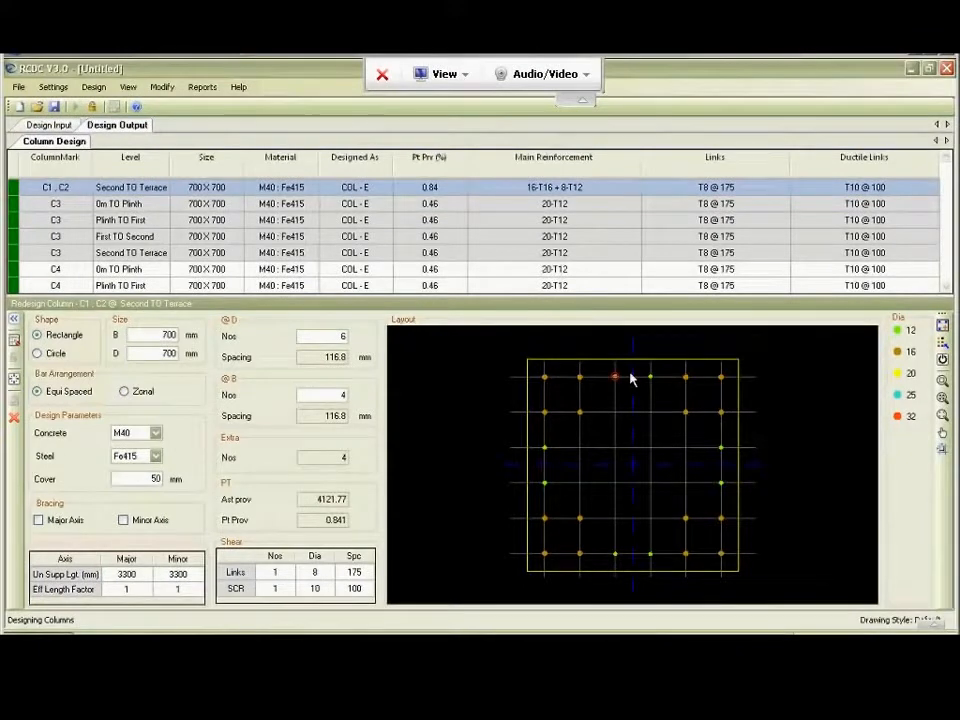
{"action": "left_click", "coordinate": [14, 420]}
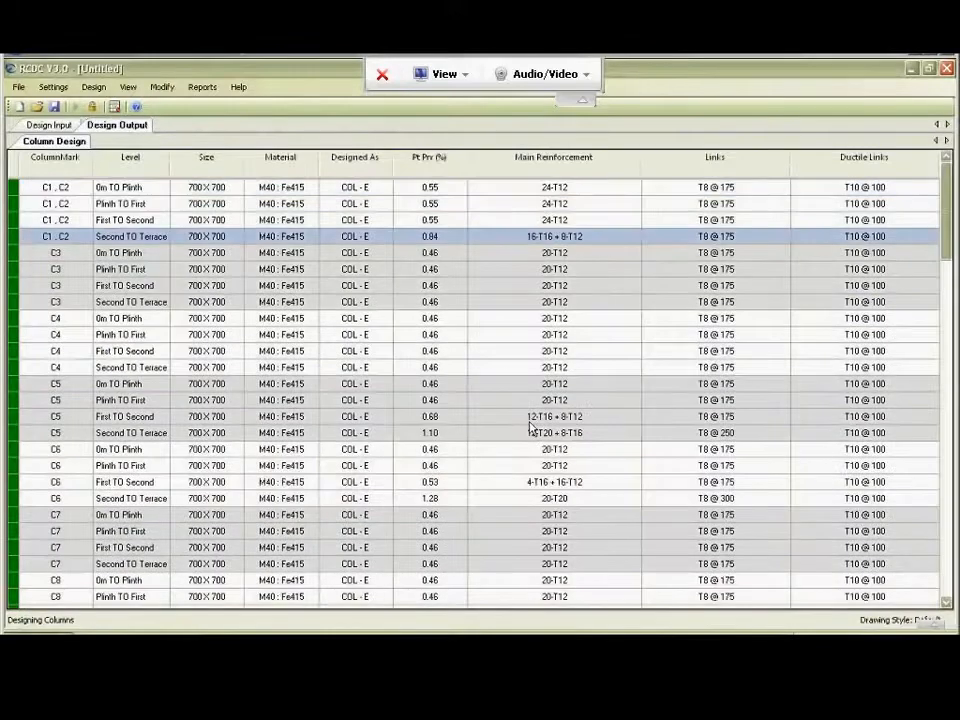
{"action": "left_click", "coordinate": [547, 192]}
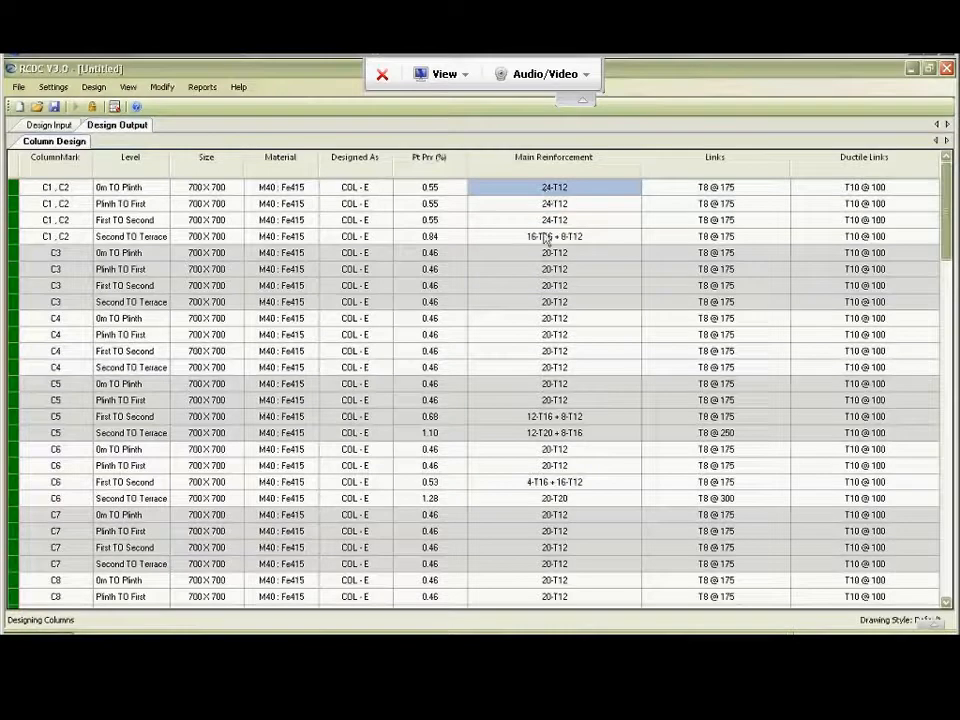
Begin redesigning the entire C3 column and set both B and D to 600 mm for 0m to Plinth.
{"action": "left_click", "coordinate": [512, 257]}
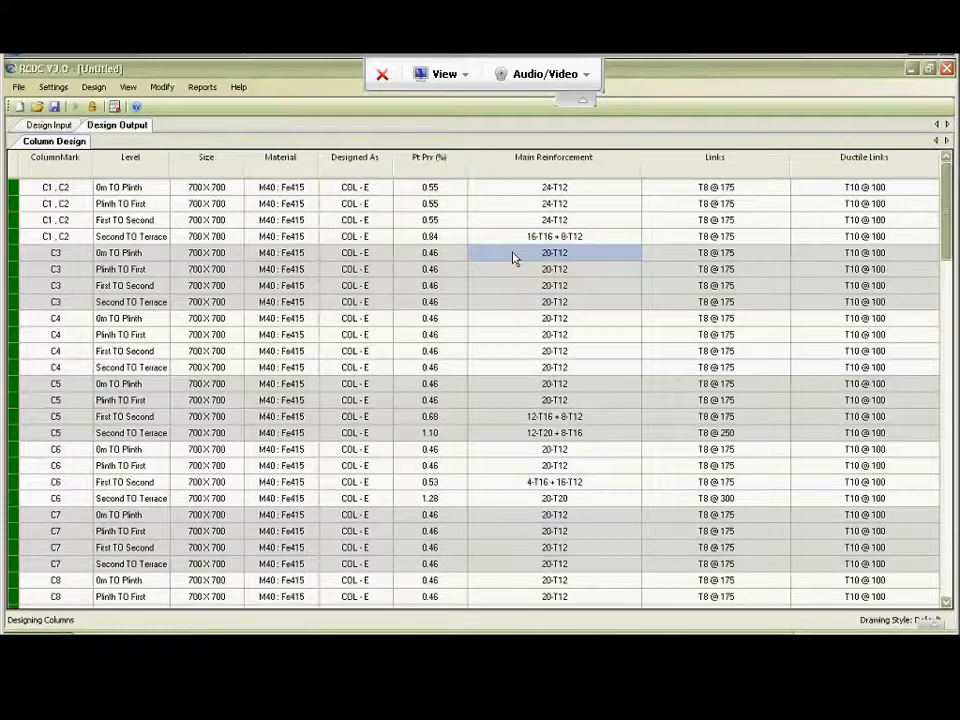
{"action": "right_click", "coordinate": [512, 257]}
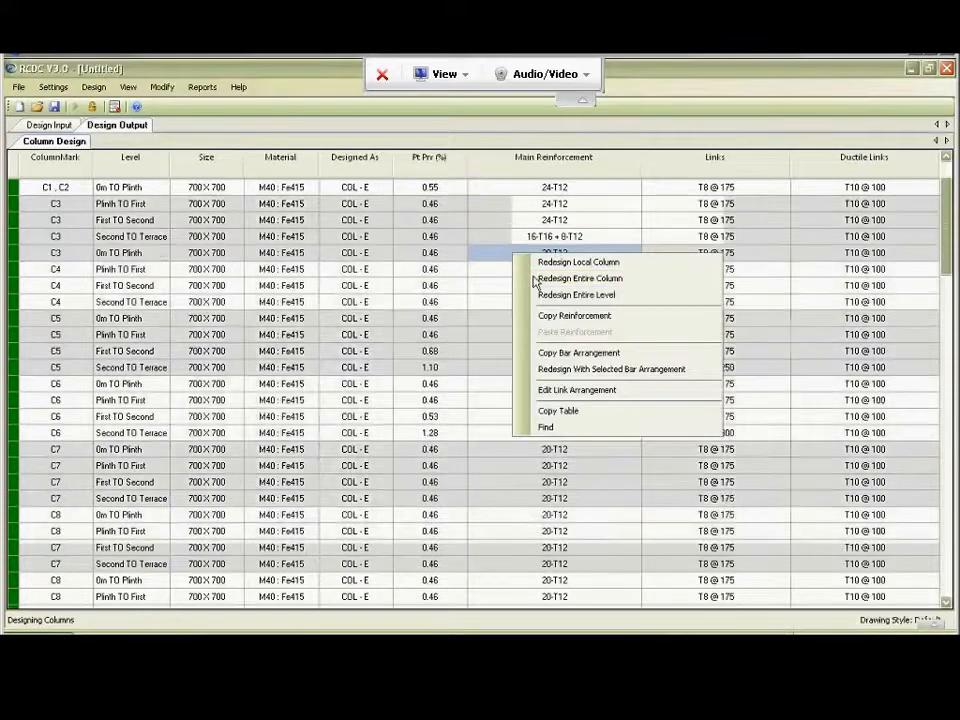
{"action": "left_click", "coordinate": [536, 279]}
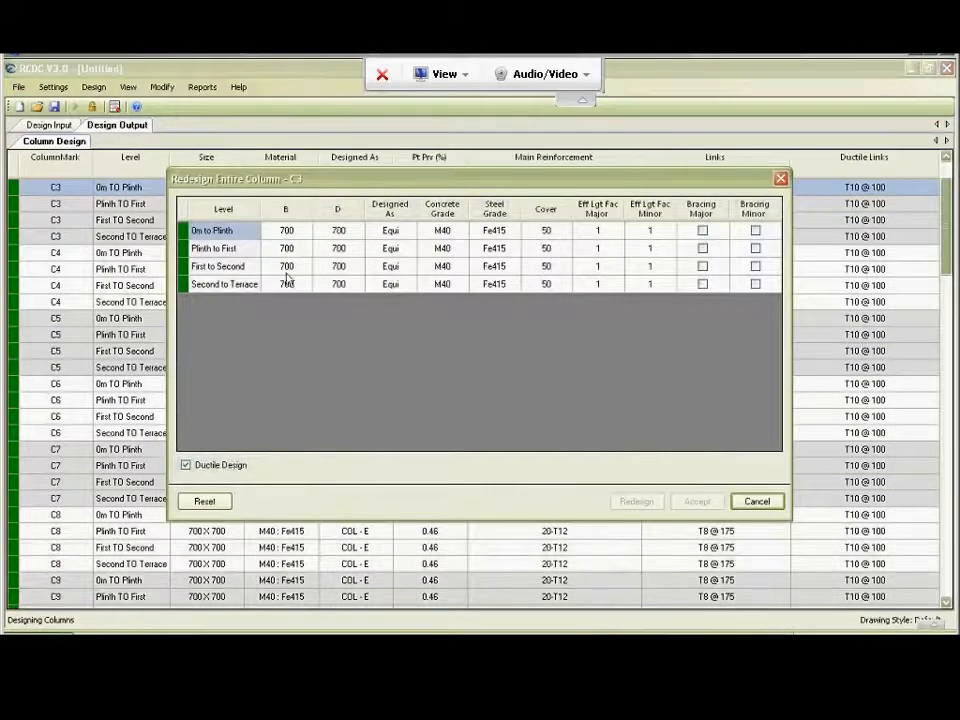
{"action": "left_click", "coordinate": [290, 231]}
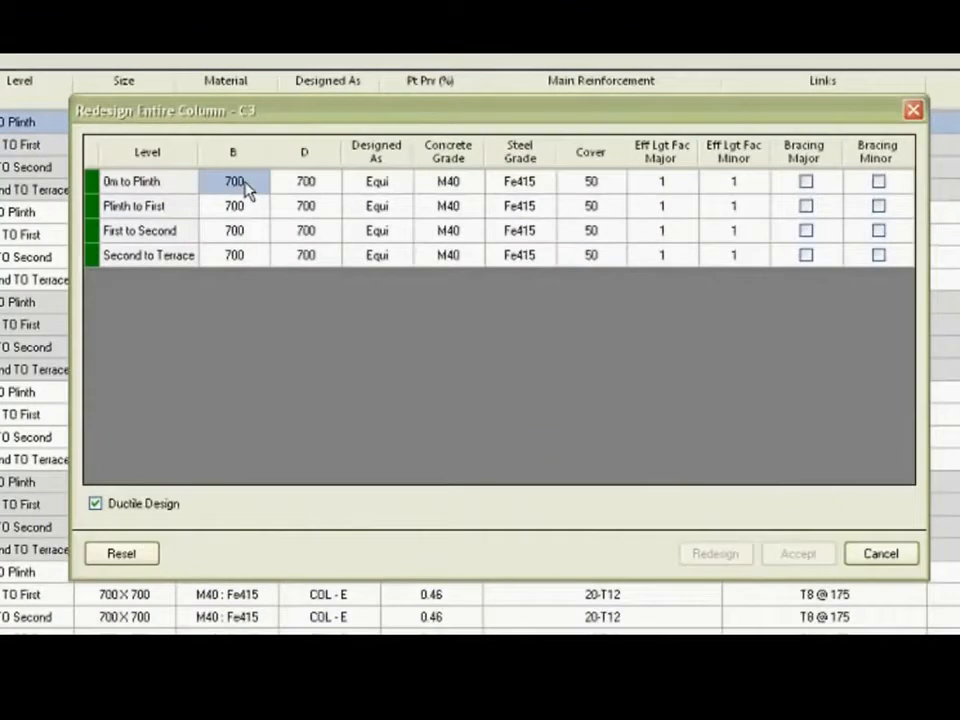
{"action": "type", "text": "600"}
{"action": "key", "text": "Return"}
{"action": "left_click", "coordinate": [247, 188]}
{"action": "key", "text": "Right"}
{"action": "type", "text": "600"}
{"action": "key", "text": "Return"}
Copy the 600 x 600 mm size to C3's Plinth to First, First to Second and Second to Terrace levels.
{"action": "key", "text": "Left"}
{"action": "key", "text": "shift+Down"}
{"action": "key", "text": "shift+Down"}
{"action": "key", "text": "shift+Right"}
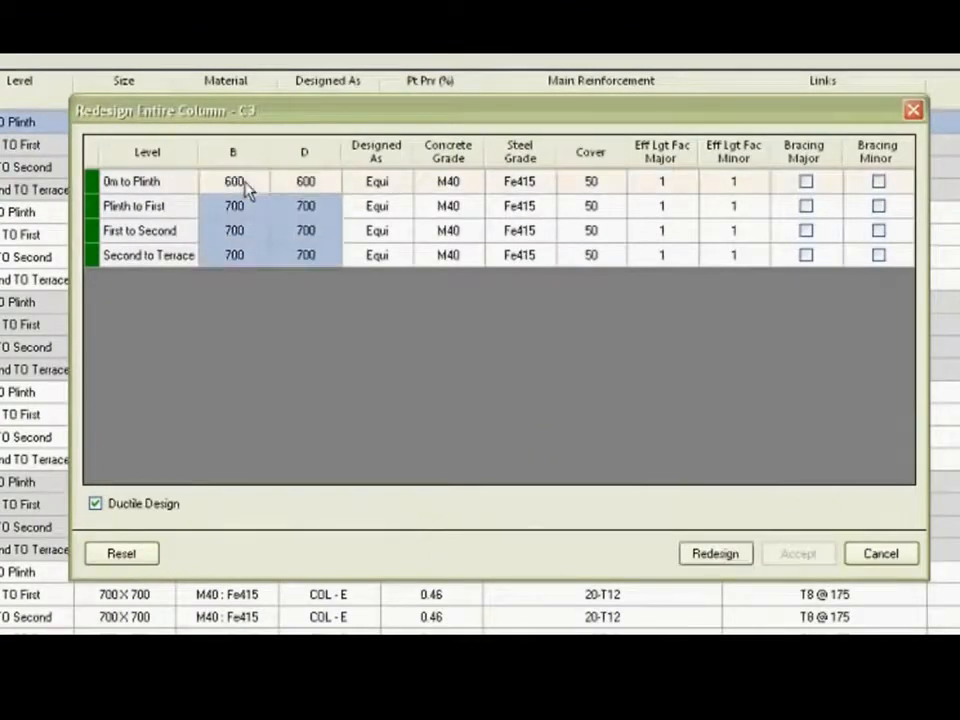
{"action": "key", "text": "ctrl+v"}
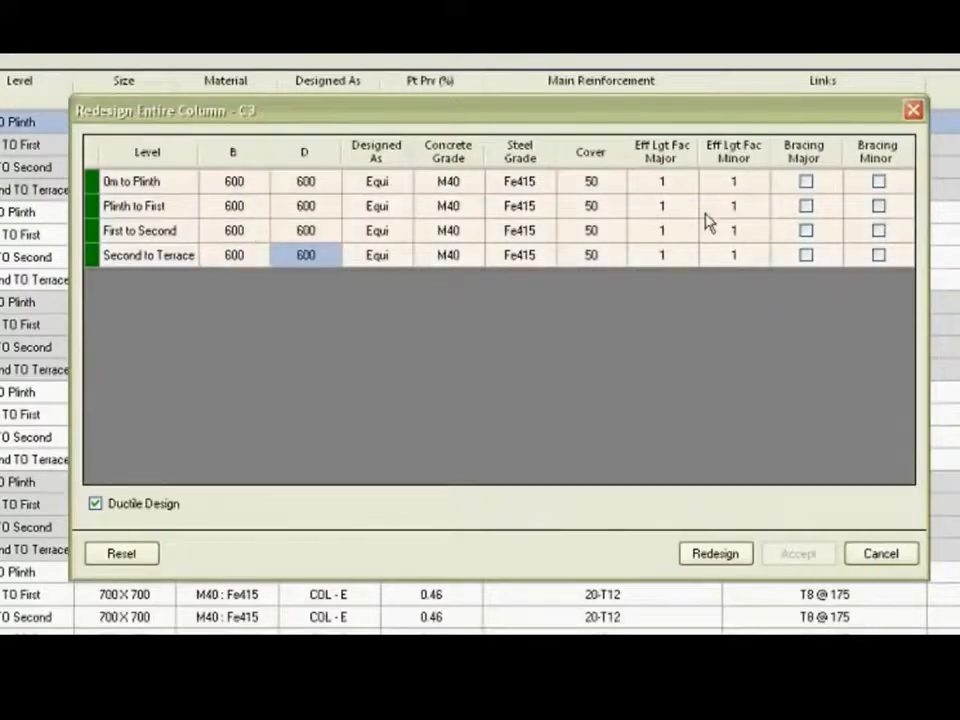
Redesign C3 with the 600 x 600 sections, accept the result and check the size at each level in the design table.
{"action": "left_click", "coordinate": [716, 552]}
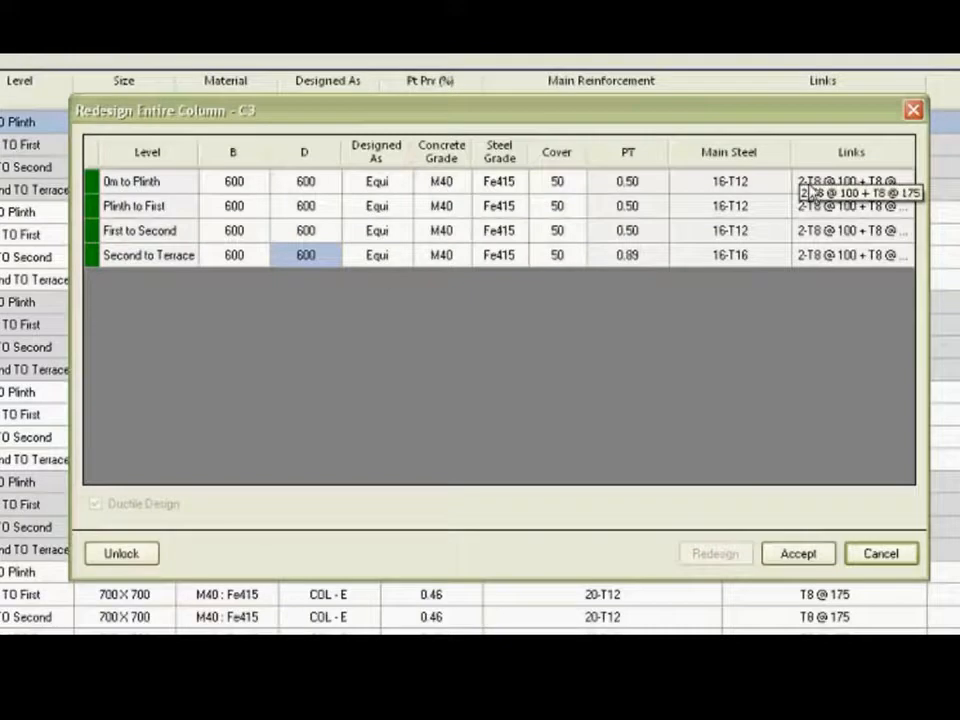
{"action": "left_click_drag", "start_coordinate": [714, 114], "coordinate": [709, 240]}
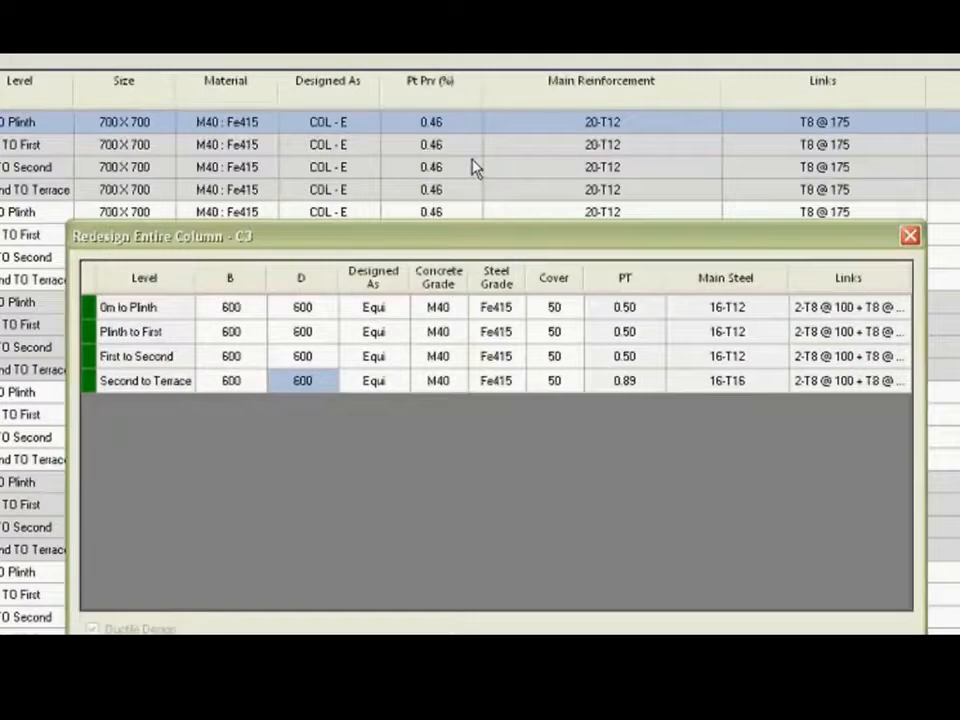
{"action": "left_click_drag", "start_coordinate": [503, 235], "coordinate": [507, 139]}
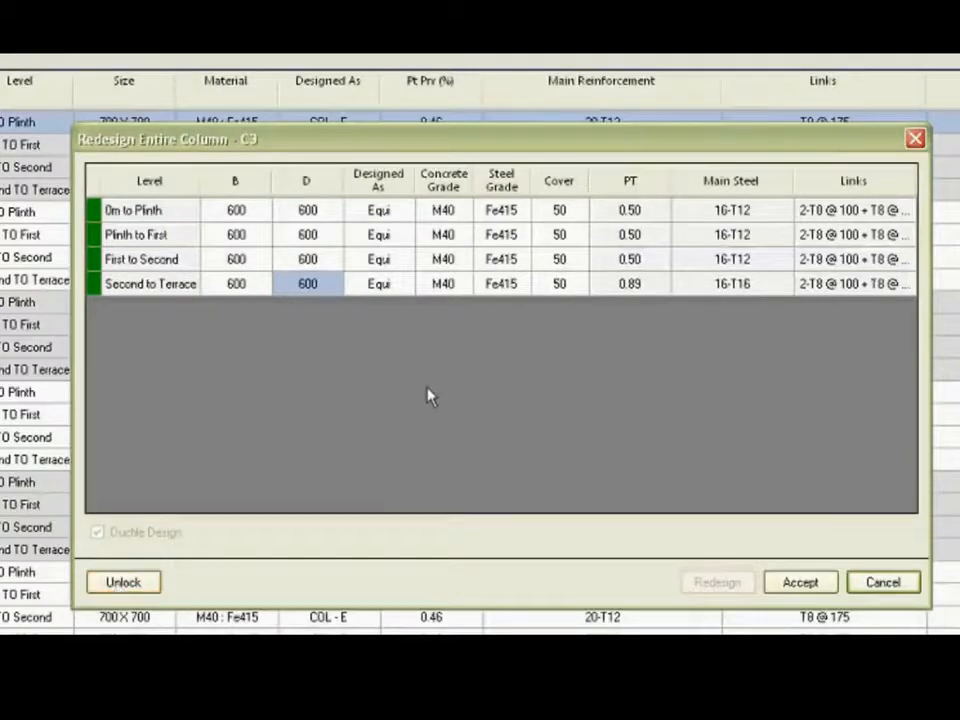
{"action": "left_click", "coordinate": [798, 582]}
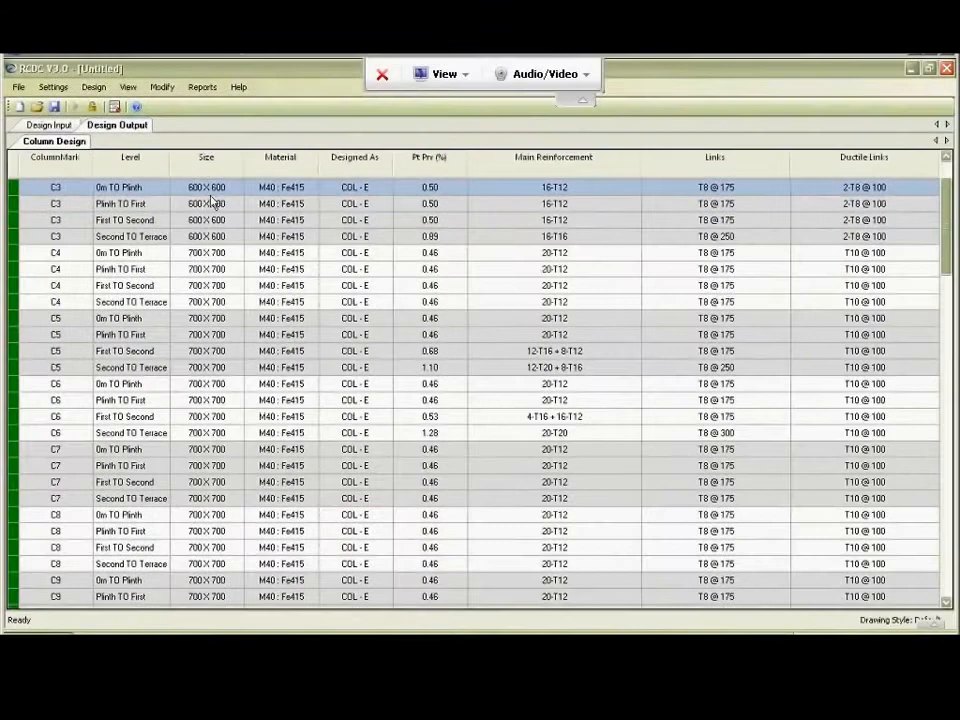
{"action": "left_click", "coordinate": [217, 190]}
{"action": "left_click", "coordinate": [217, 205]}
{"action": "left_click", "coordinate": [217, 221]}
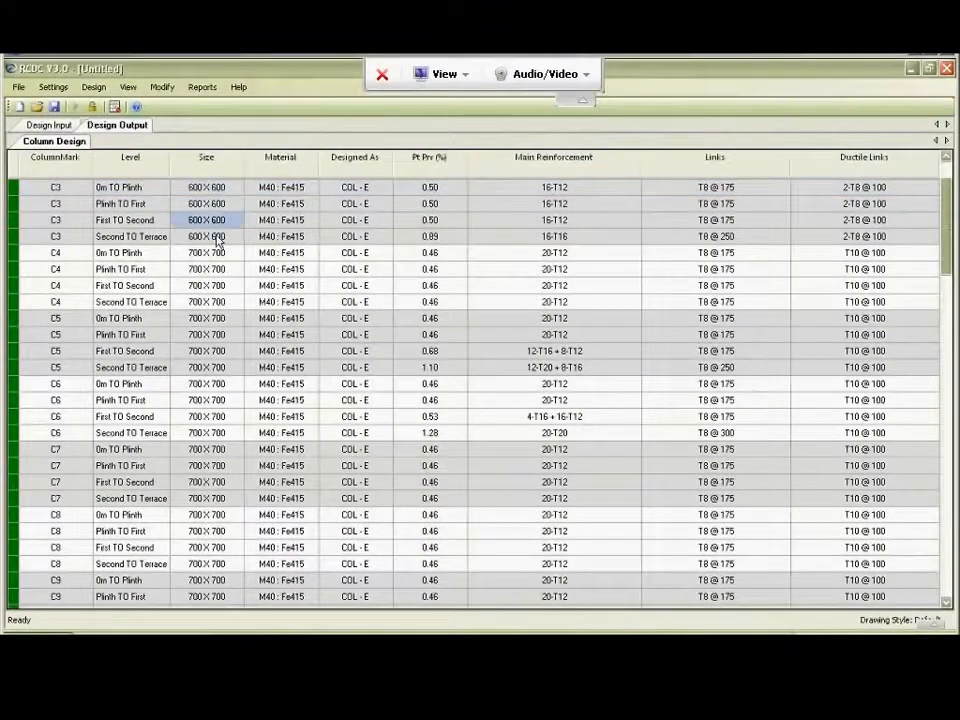
{"action": "left_click", "coordinate": [217, 238]}
{"action": "scroll", "coordinate": [217, 240], "scroll_direction": "up", "scroll_amount": 2}
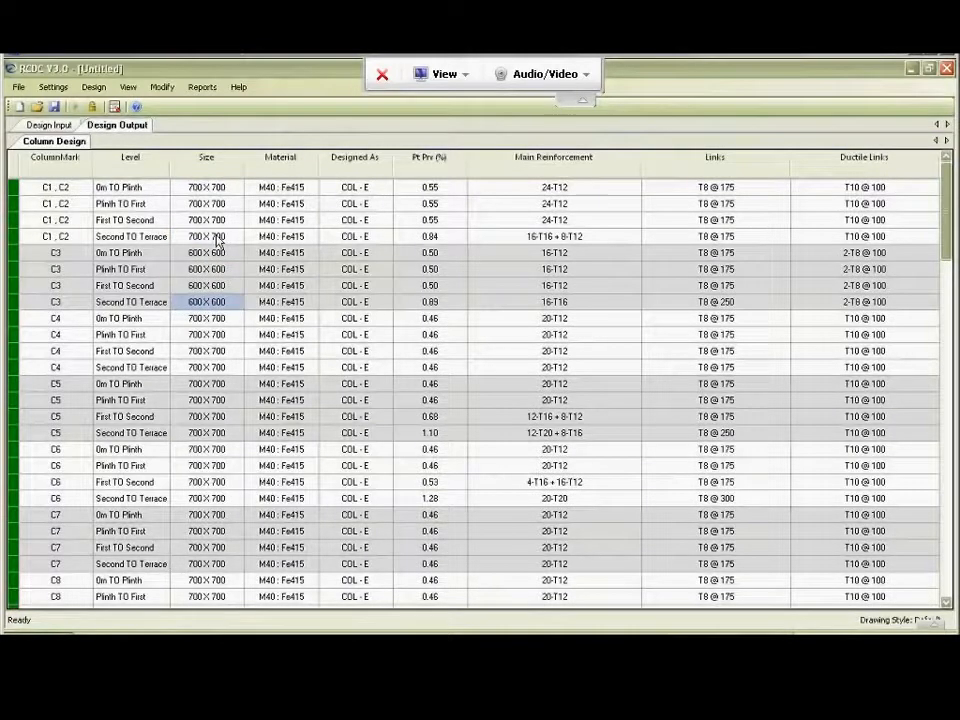
Open the redesign of entire levels and select only the Terrace level.
{"action": "left_click", "coordinate": [497, 285]}
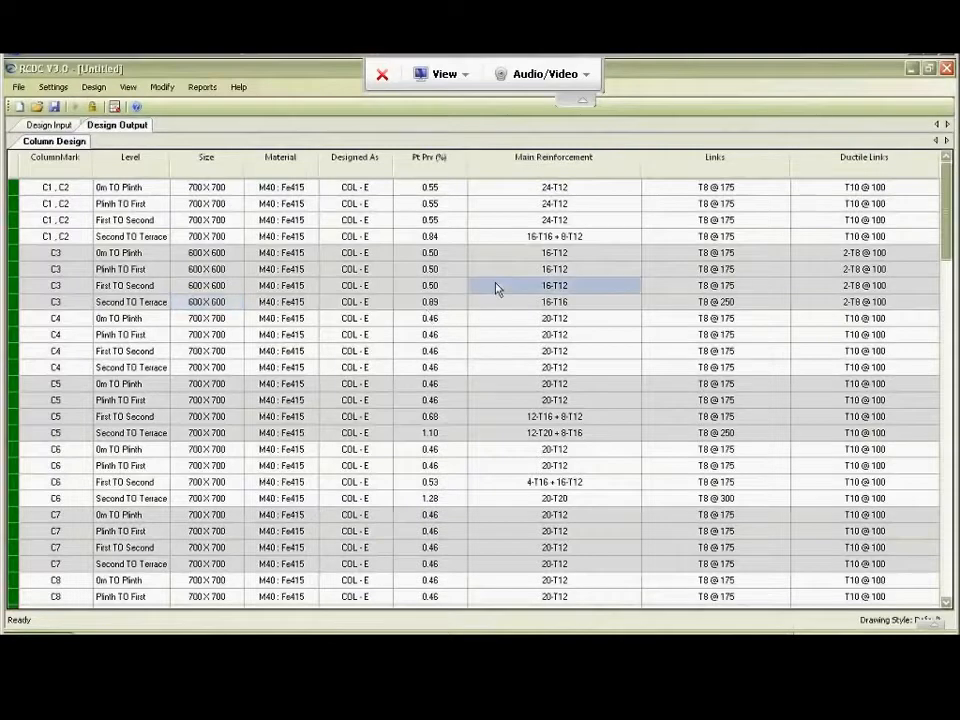
{"action": "right_click", "coordinate": [497, 287]}
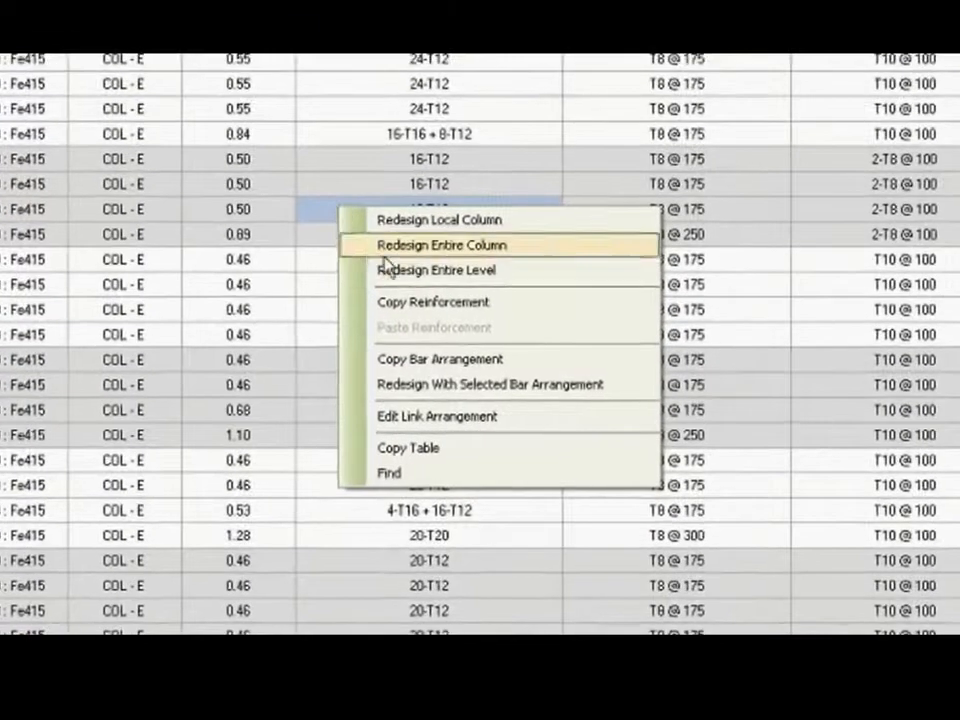
{"action": "left_click", "coordinate": [390, 272]}
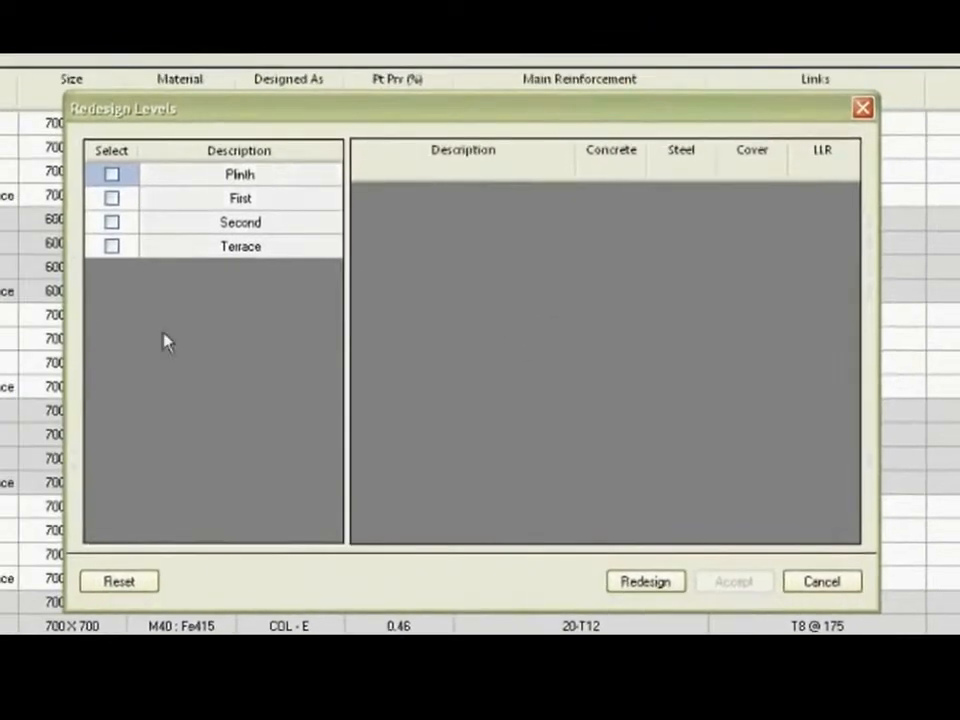
{"action": "left_click", "coordinate": [111, 246]}
{"action": "left_click", "coordinate": [112, 222]}
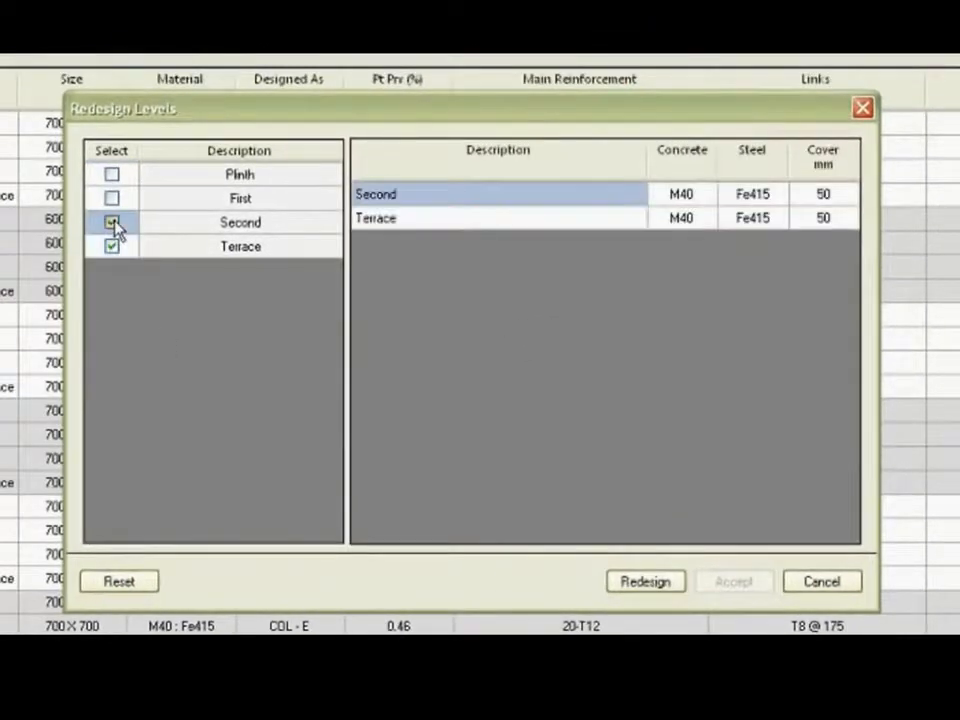
{"action": "left_click", "coordinate": [112, 223]}
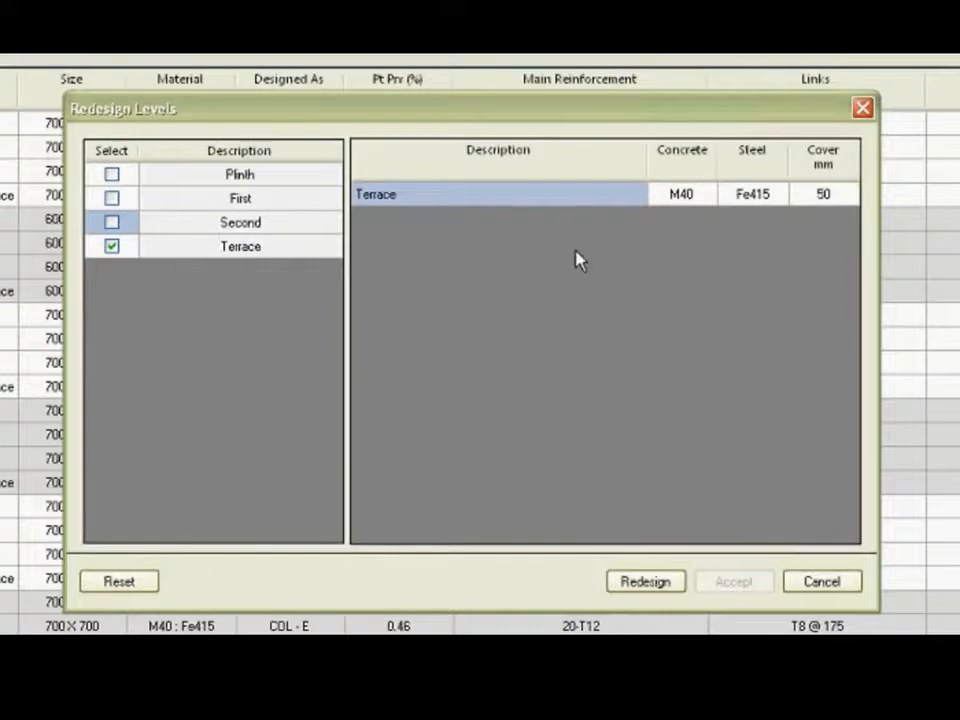
Set the Terrace level's concrete grade to M30 and redesign the level.
{"action": "left_click", "coordinate": [698, 200]}
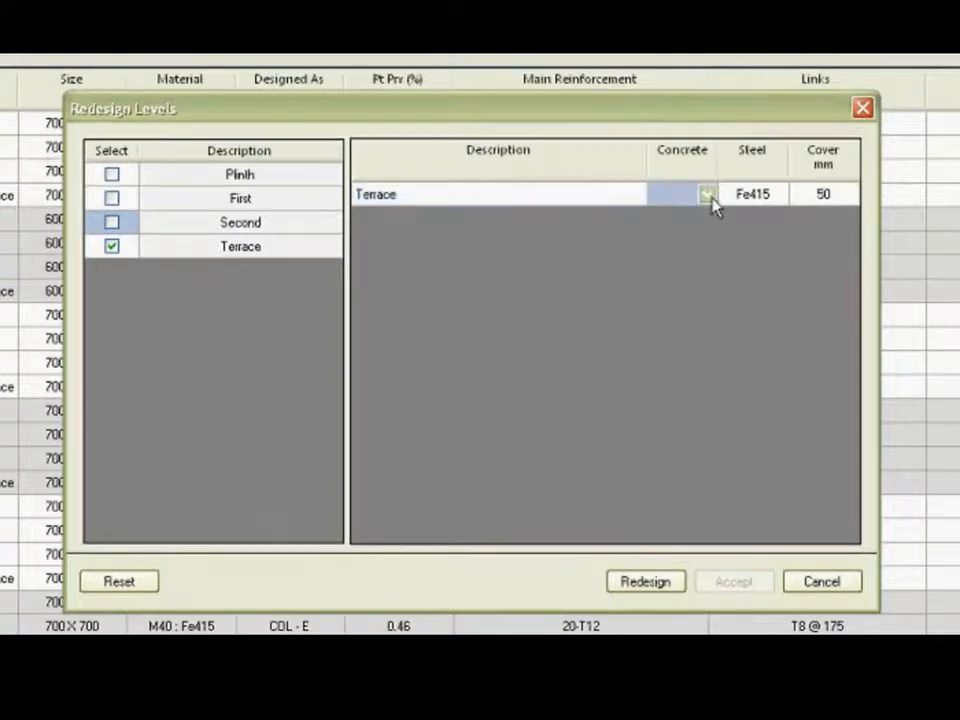
{"action": "left_click", "coordinate": [709, 197]}
{"action": "left_click", "coordinate": [708, 213]}
{"action": "left_click", "coordinate": [708, 213]}
{"action": "left_click", "coordinate": [690, 214]}
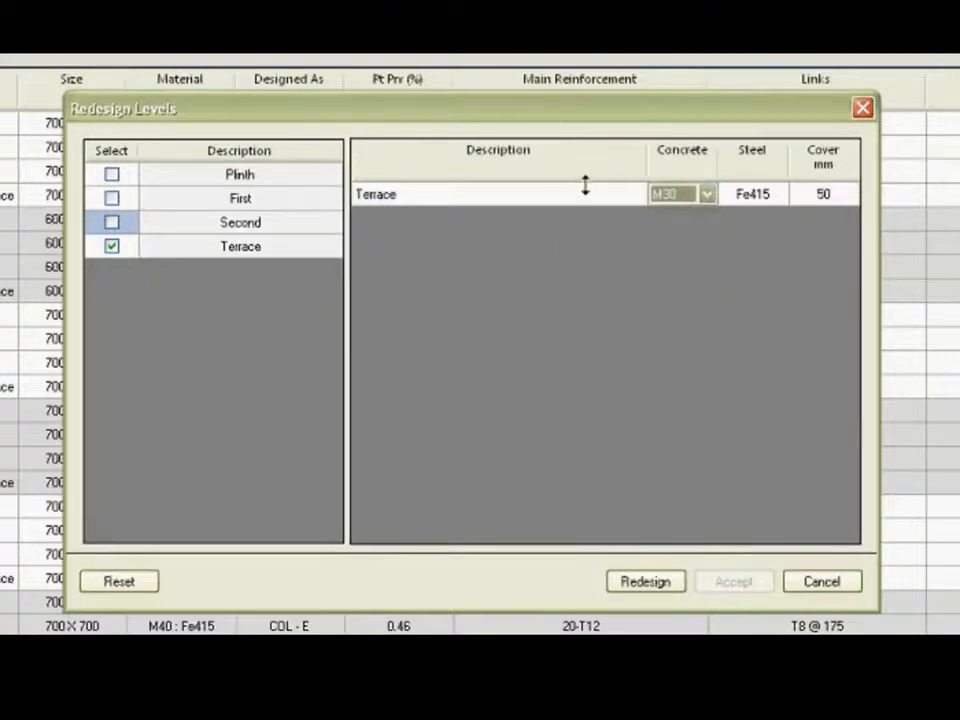
{"action": "left_click", "coordinate": [645, 580]}
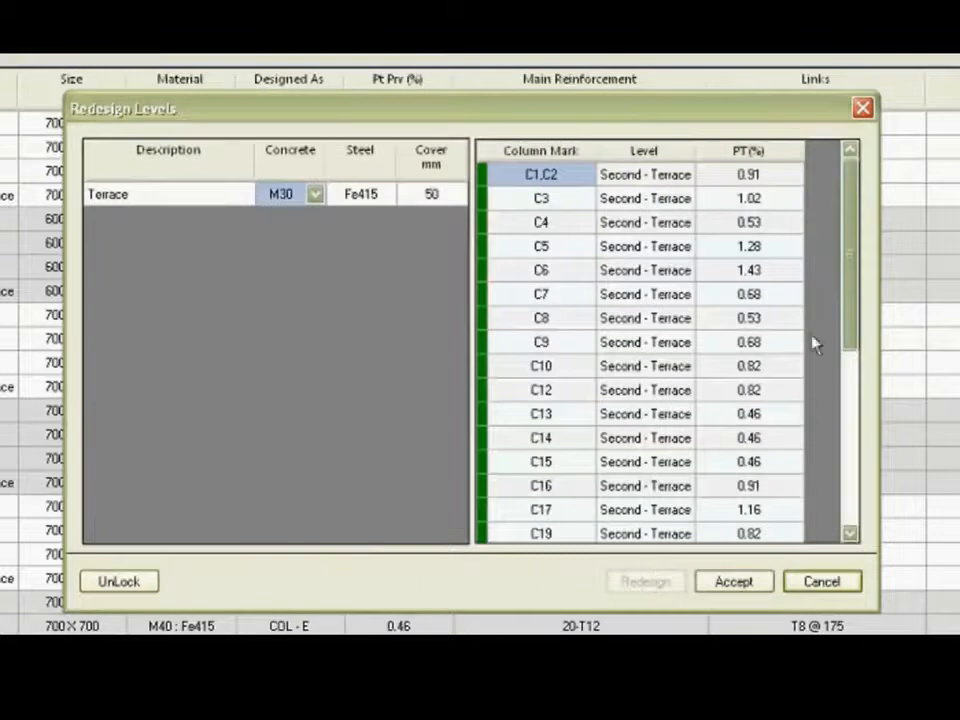
Review the steel percentages of all Second - Terrace columns, accept the level redesign and check the material of C1, C2 at that level.
{"action": "left_click_drag", "start_coordinate": [851, 246], "coordinate": [846, 414]}
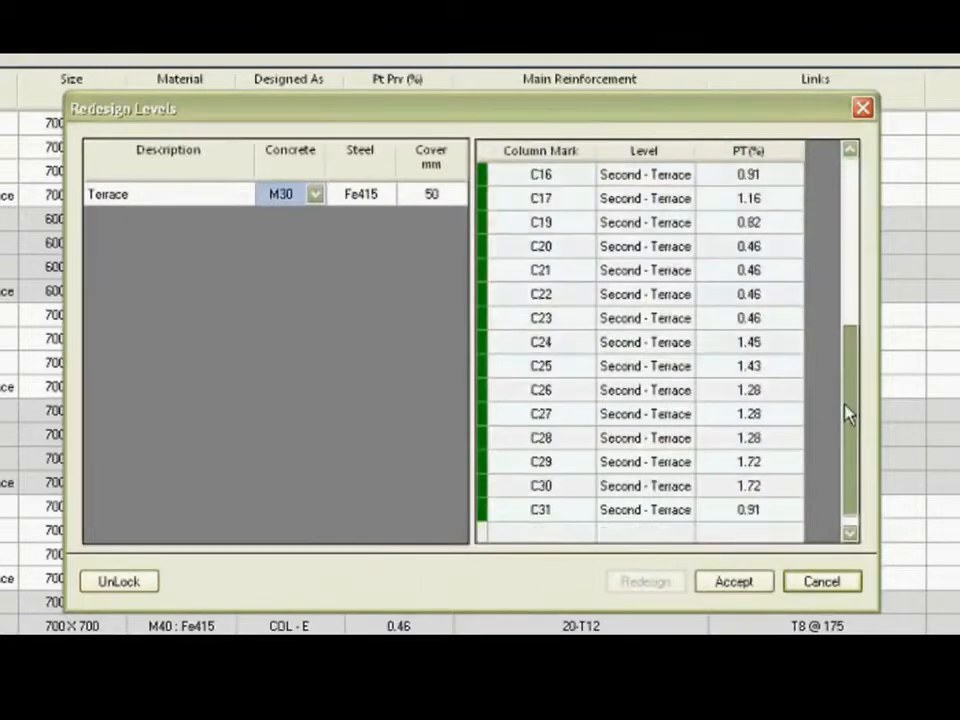
{"action": "left_click_drag", "start_coordinate": [847, 414], "coordinate": [842, 195]}
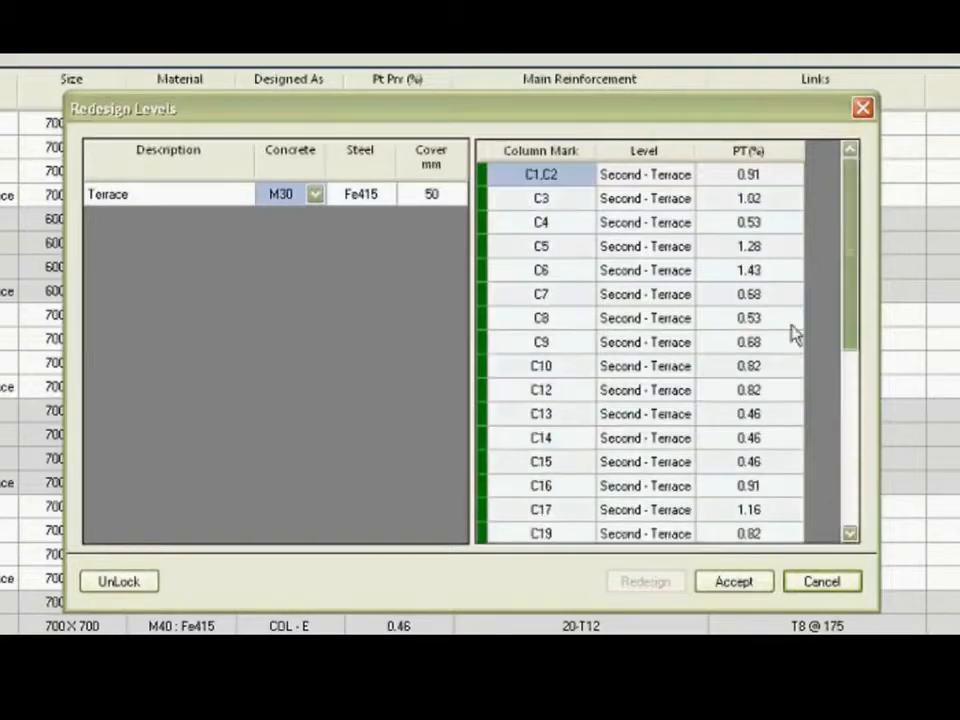
{"action": "left_click", "coordinate": [750, 589]}
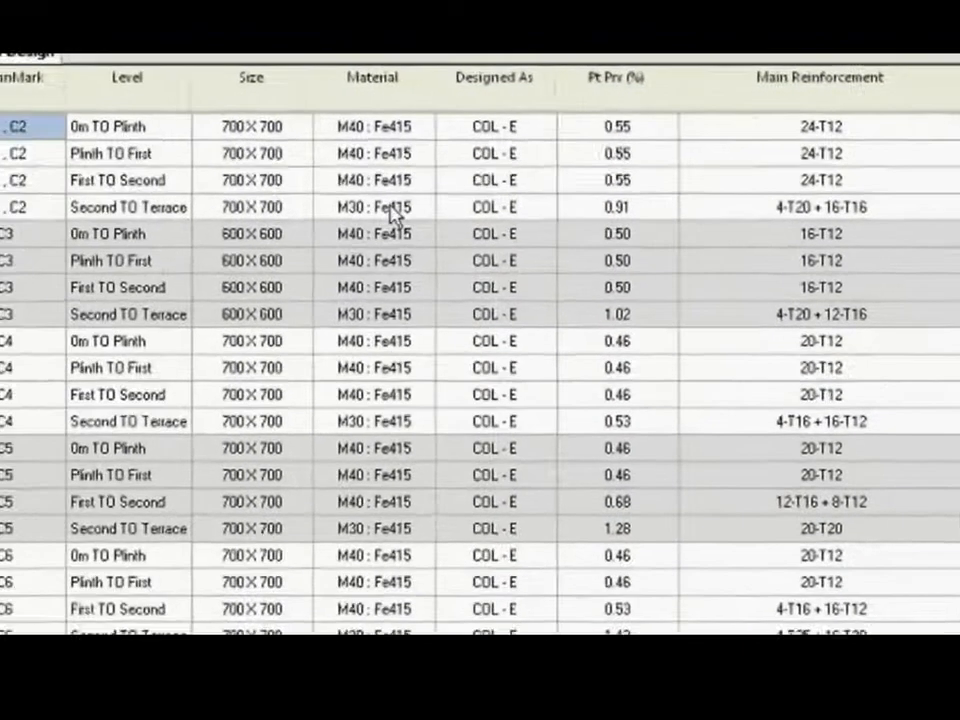
{"action": "left_click", "coordinate": [192, 195]}
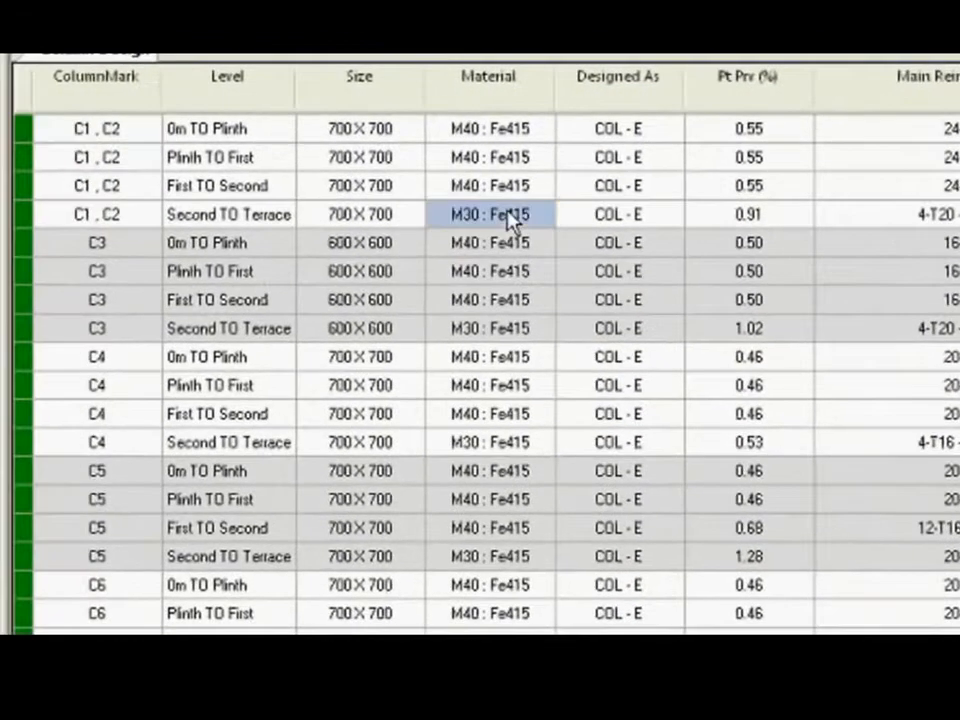
Check the material of C3, C4 and C5 at the Second TO Terrace level in the design table.
{"action": "left_click", "coordinate": [486, 334]}
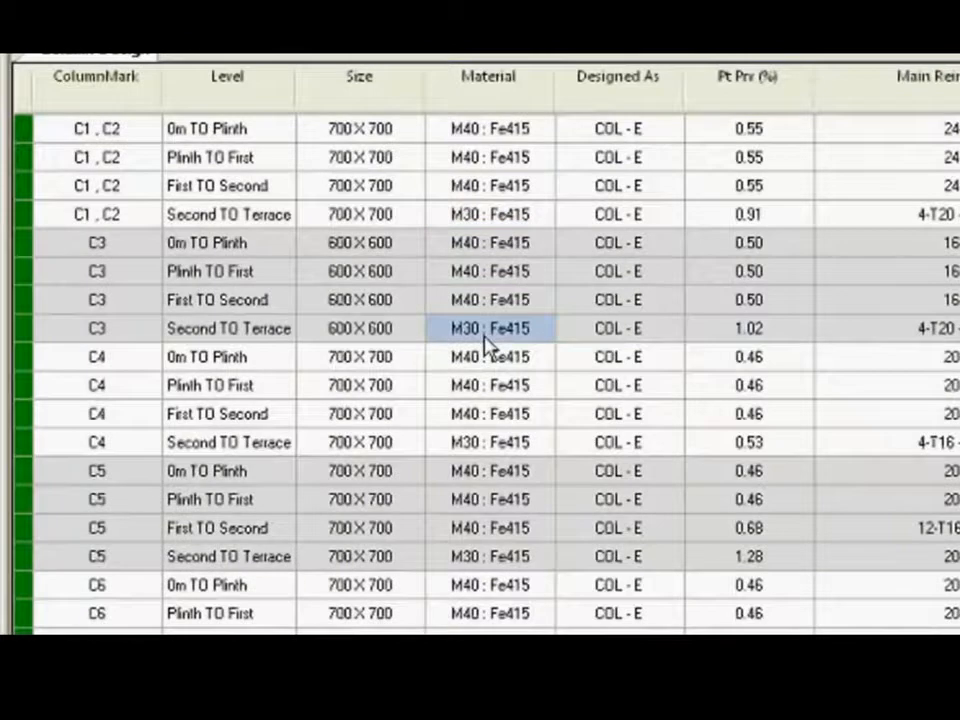
{"action": "left_click", "coordinate": [462, 444]}
{"action": "left_click", "coordinate": [484, 562]}
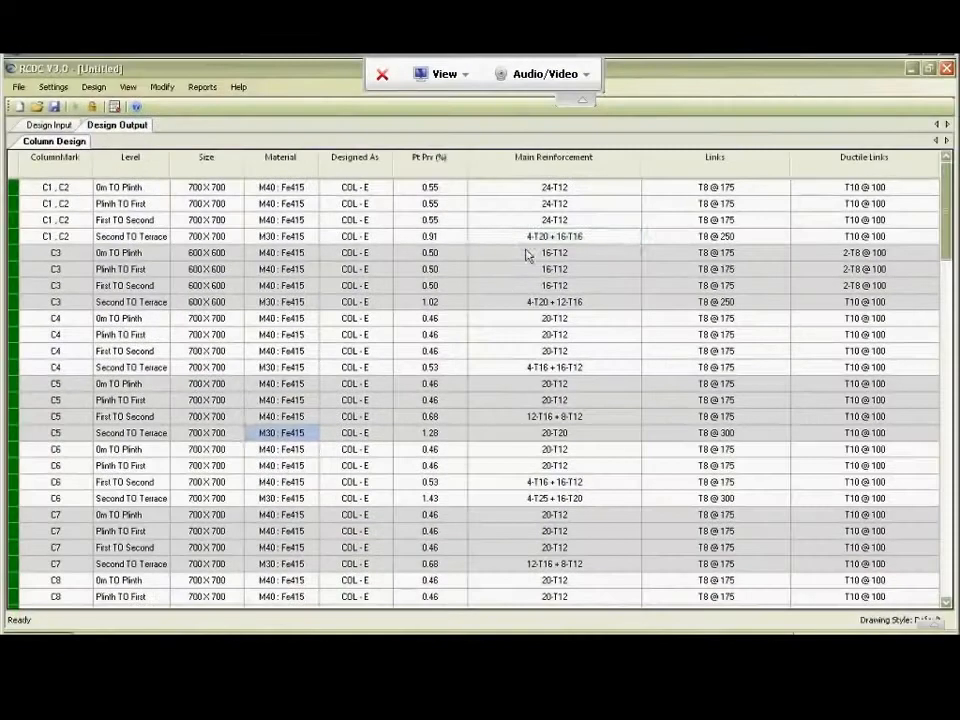
Open the link arrangement editor from the main reinforcement of C1, C2 at the Second TO Terrace level.
{"action": "left_click", "coordinate": [908, 214]}
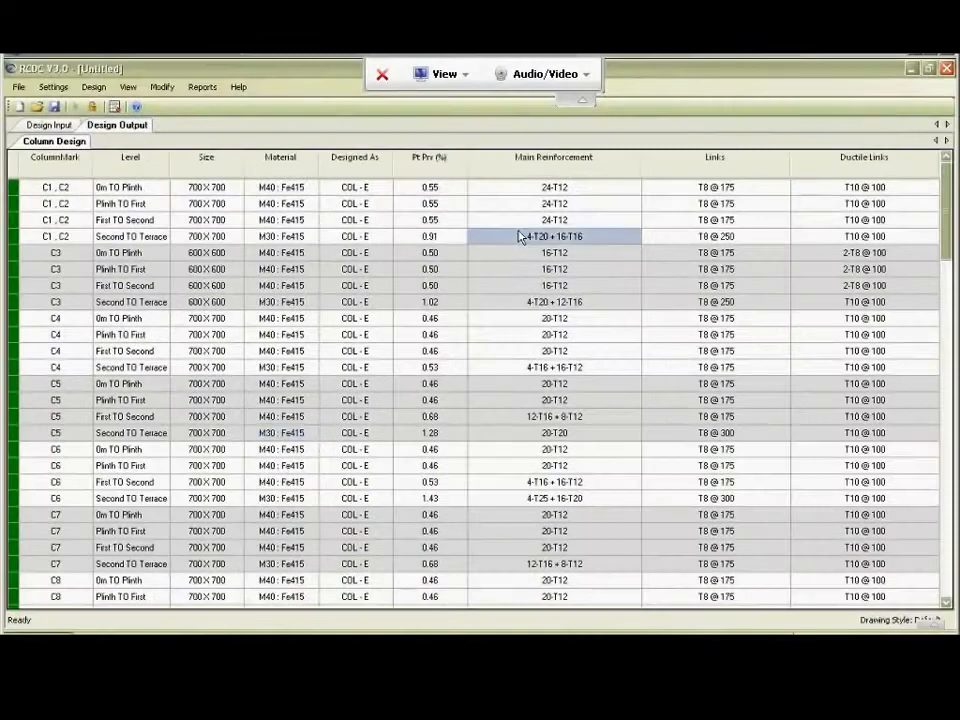
{"action": "right_click", "coordinate": [519, 236]}
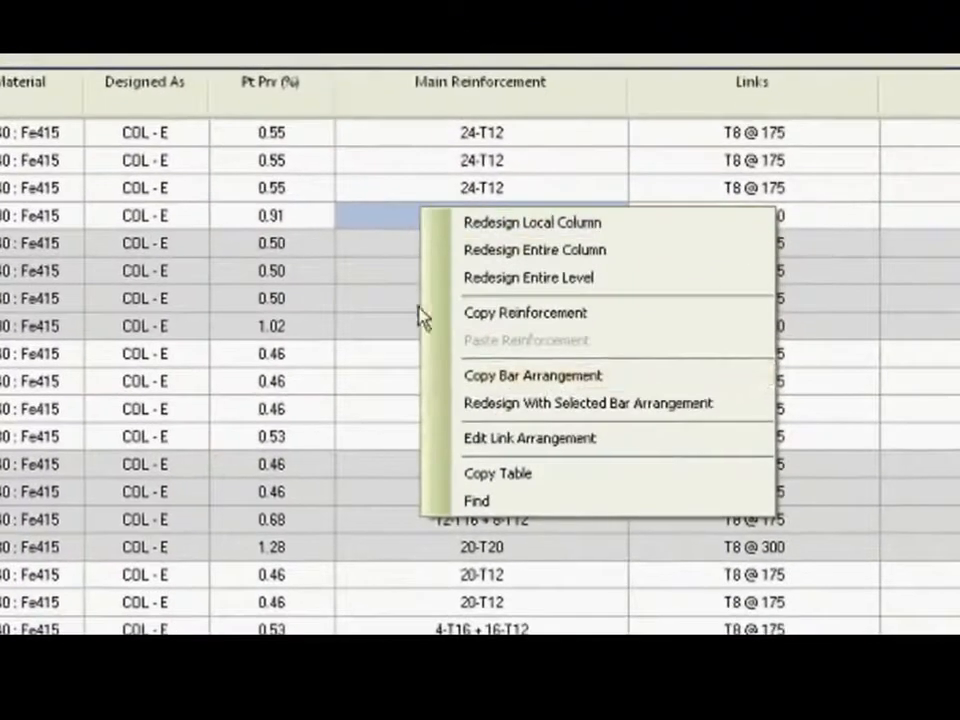
{"action": "left_click", "coordinate": [470, 441]}
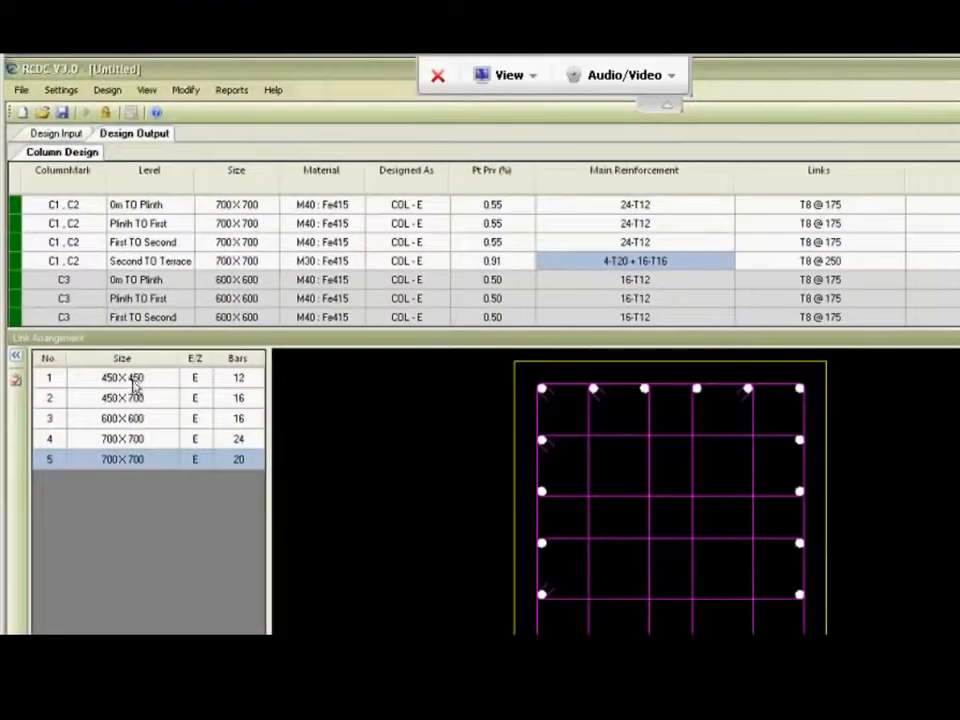
Compare the link arrangements of the 450 x 700 section and the 700 x 700 sections with 24 and 20 bars.
{"action": "left_click", "coordinate": [135, 398]}
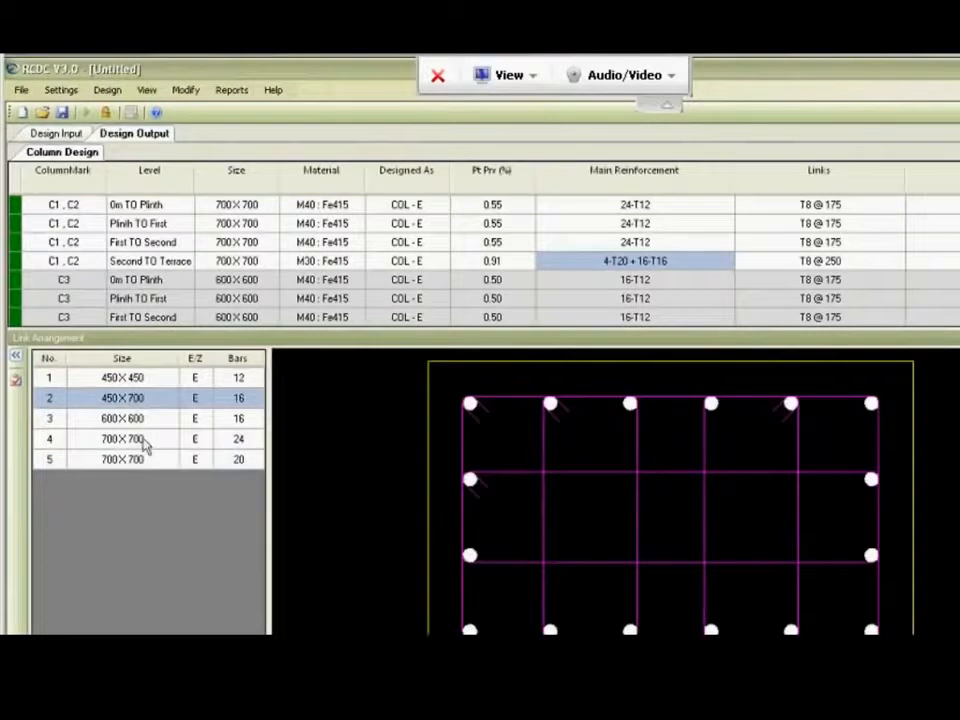
{"action": "left_click", "coordinate": [145, 444]}
{"action": "left_click", "coordinate": [140, 463]}
{"action": "left_click", "coordinate": [240, 442]}
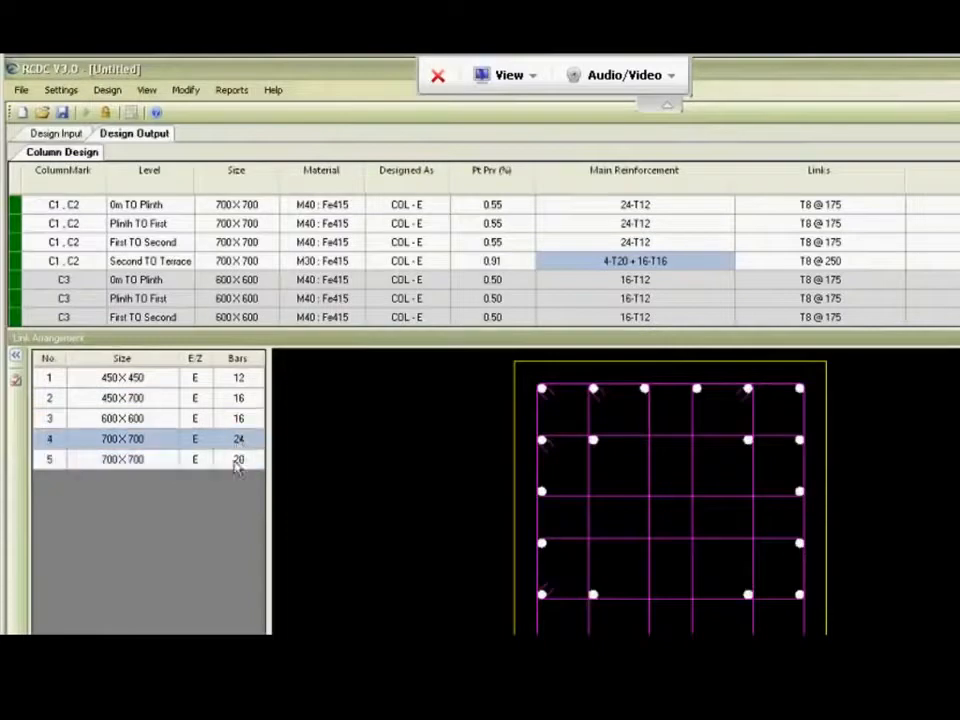
{"action": "left_click", "coordinate": [238, 463]}
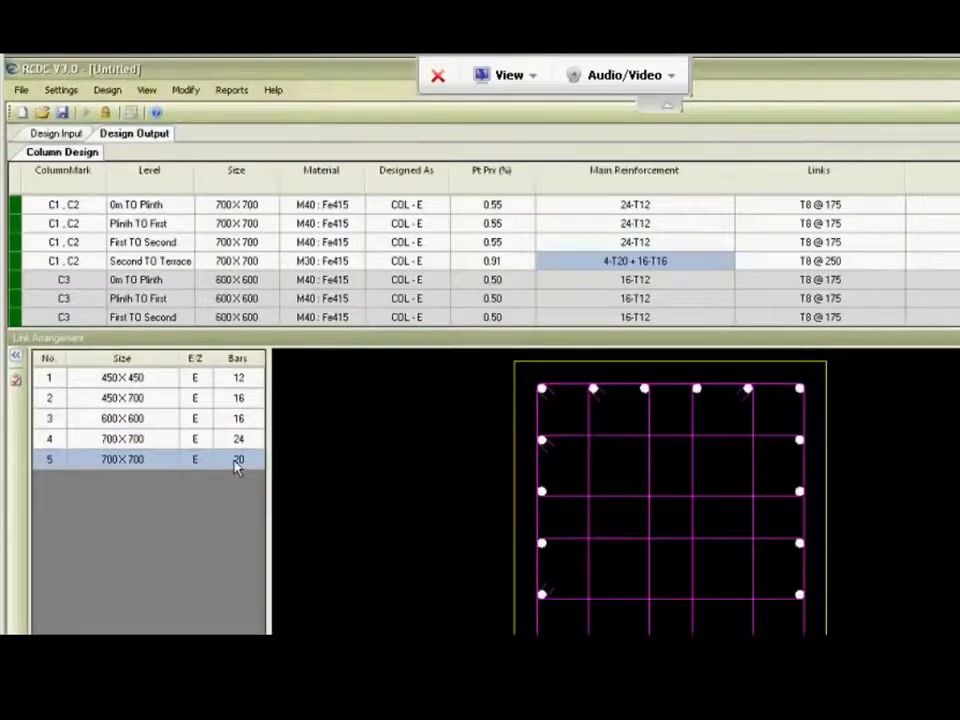
Clear all links from the 700 x 700 section with 24 bars and add a master link around it.
{"action": "left_click", "coordinate": [122, 442]}
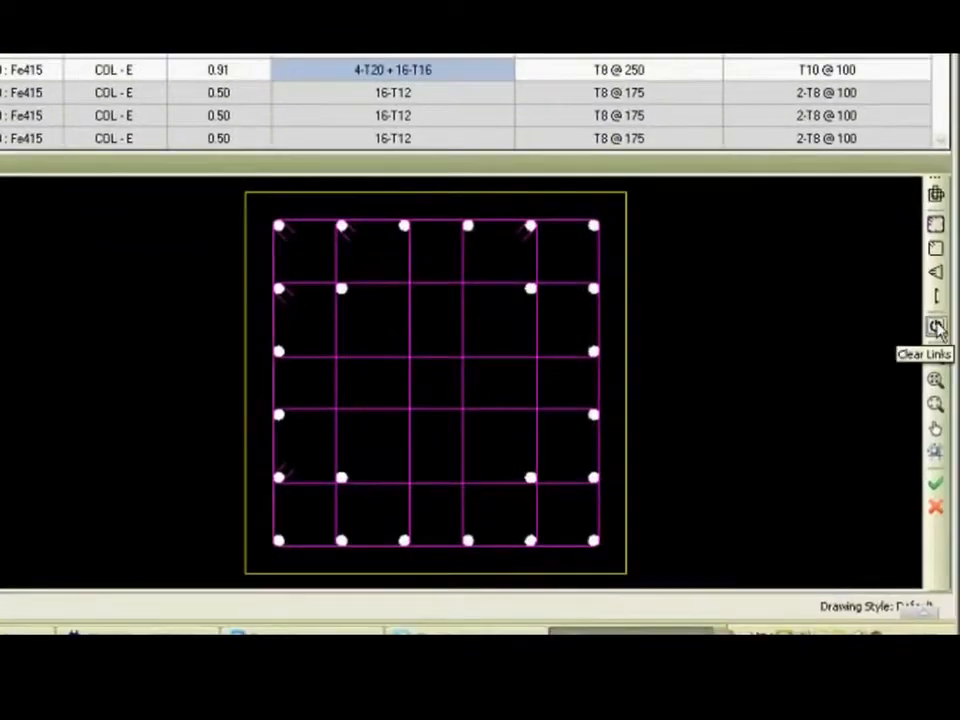
{"action": "left_click", "coordinate": [936, 327]}
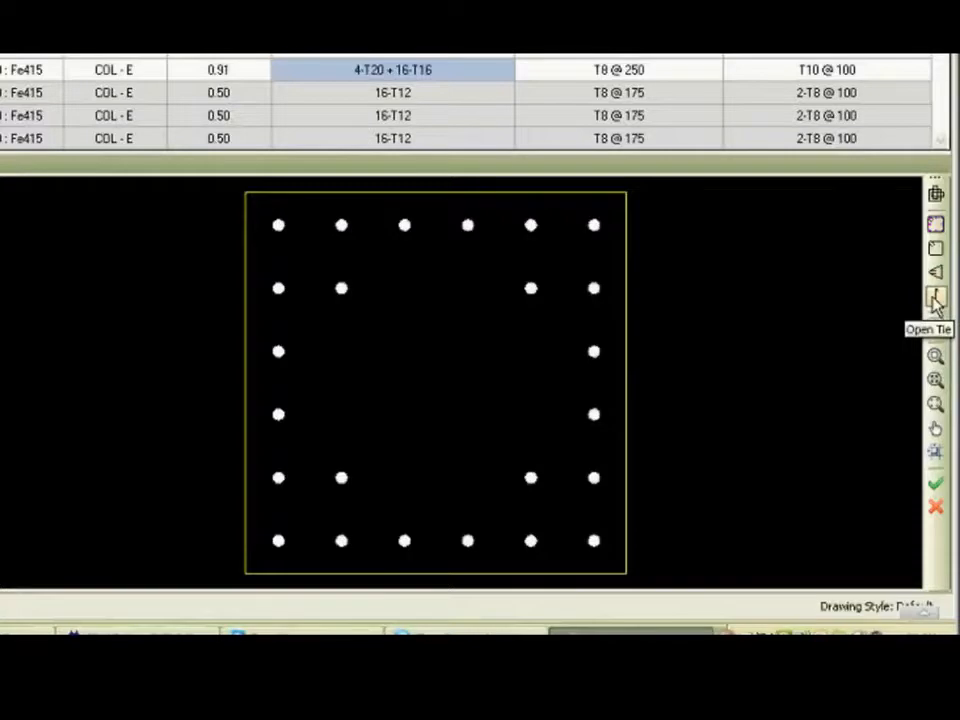
{"action": "left_click", "coordinate": [935, 225]}
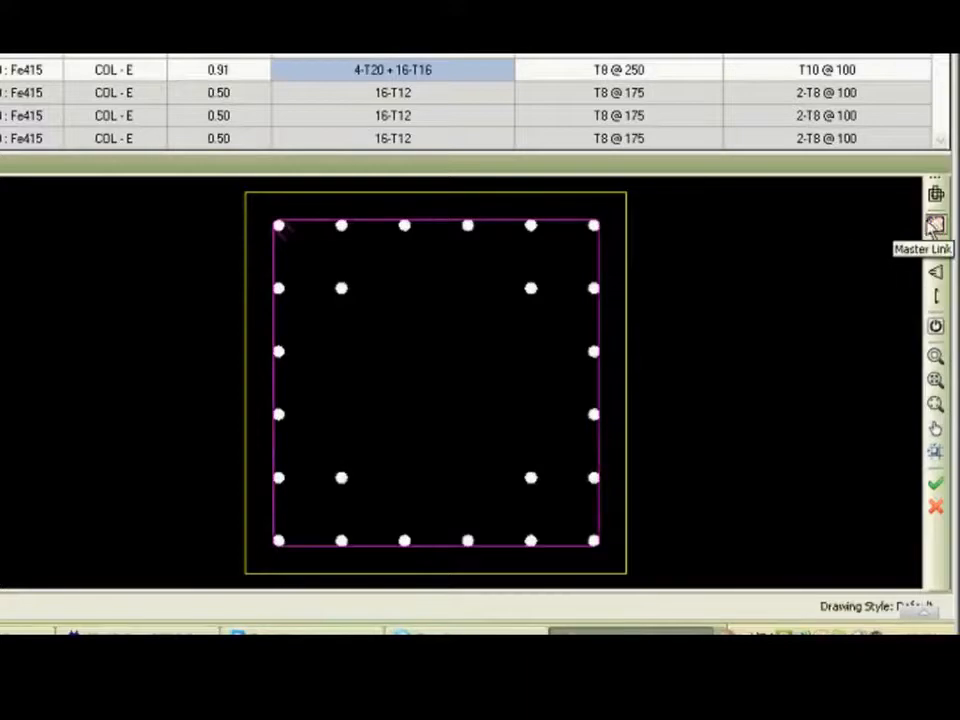
Add closed links around the four-bar group in each corner and around the middle bar pairs in both directions.
{"action": "left_click", "coordinate": [937, 248]}
{"action": "left_click_drag", "start_coordinate": [255, 212], "coordinate": [375, 317]}
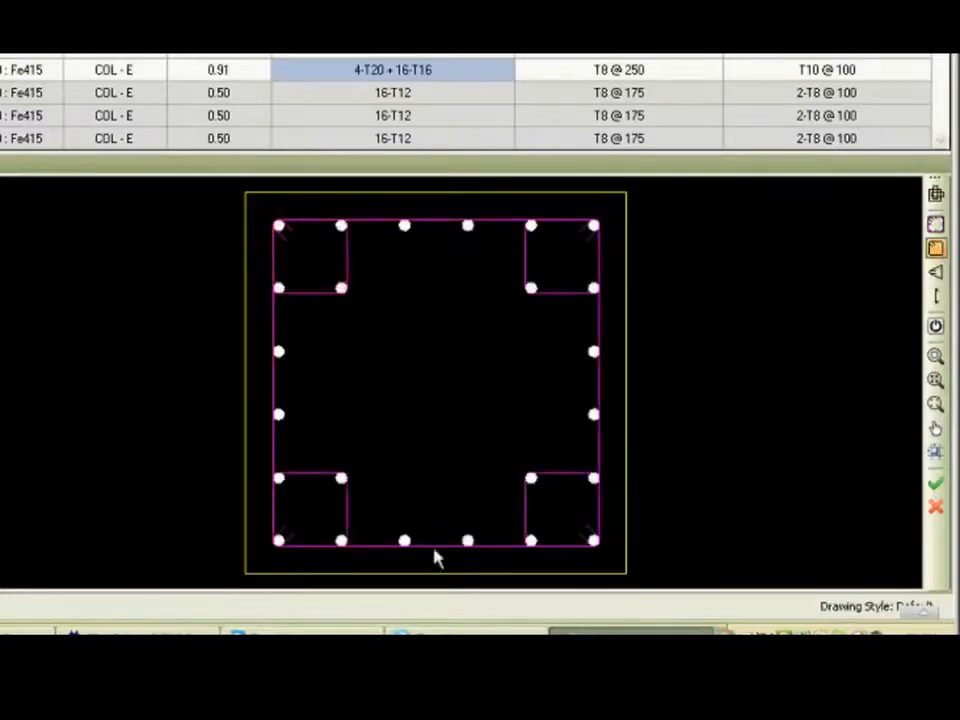
{"action": "left_click_drag", "start_coordinate": [196, 316], "coordinate": [612, 429]}
{"action": "left_click_drag", "start_coordinate": [365, 197], "coordinate": [486, 554]}
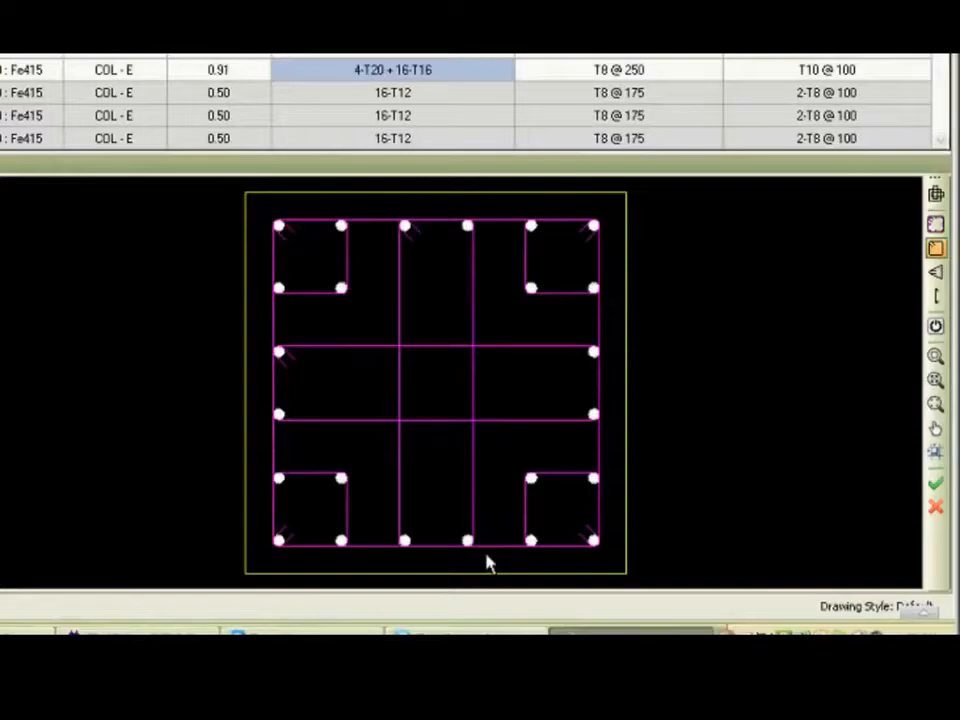
Add mirrored triangular links joining the upper middle bar on each side face to the middle bars of the top and bottom faces.
{"action": "left_click", "coordinate": [935, 272]}
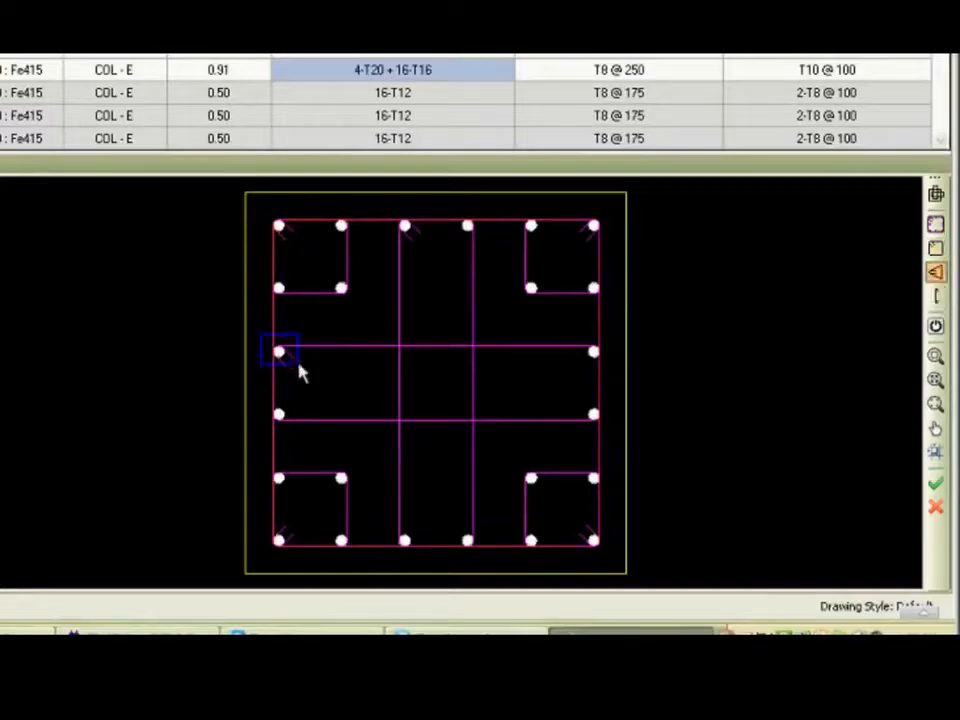
{"action": "left_click", "coordinate": [306, 381]}
{"action": "mouse_move", "coordinate": [382, 207]}
{"action": "left_mouse_down"}
{"action": "mouse_move", "coordinate": [398, 471]}
{"action": "mouse_move", "coordinate": [435, 571]}
{"action": "left_mouse_up"}
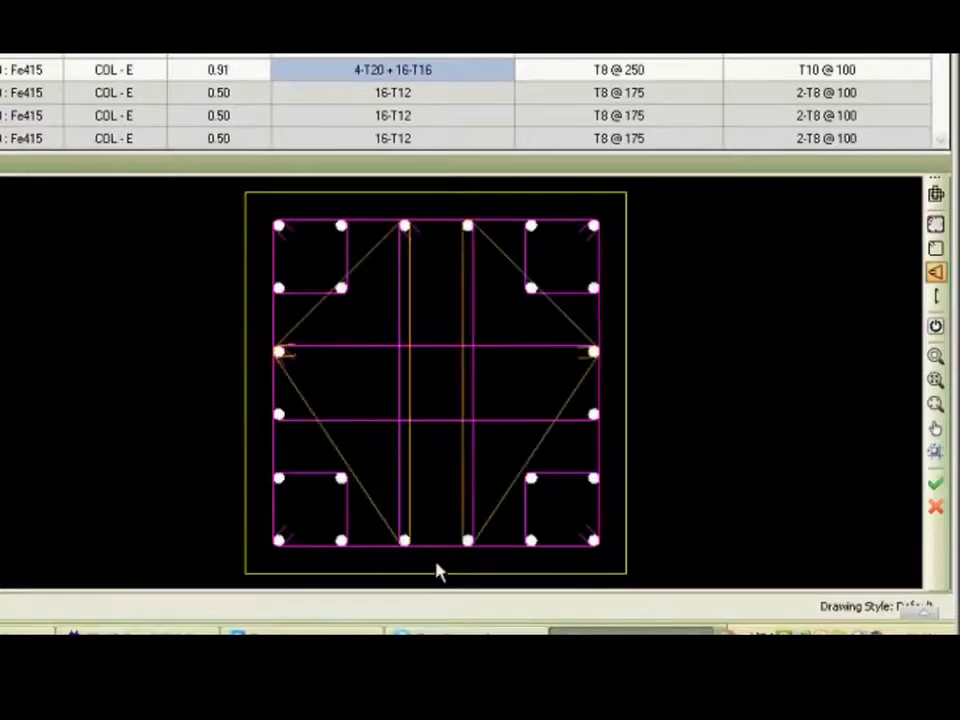
Add open ties along both diagonals between the opposite inner corner bars of the section.
{"action": "left_click", "coordinate": [936, 296]}
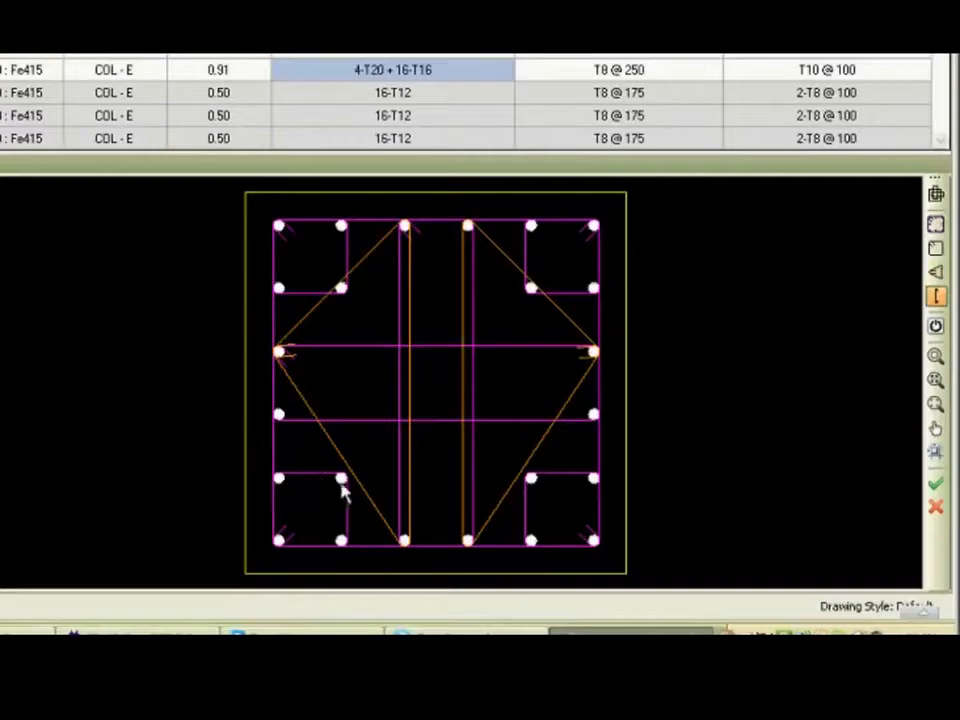
{"action": "left_click", "coordinate": [340, 479]}
{"action": "left_click", "coordinate": [531, 290]}
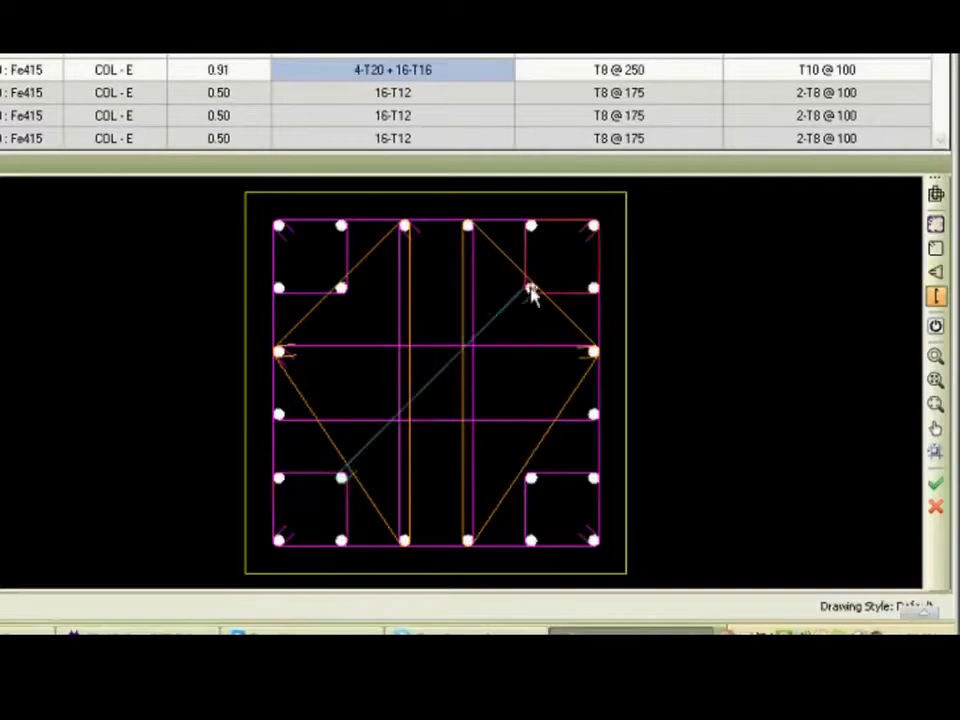
{"action": "left_click", "coordinate": [341, 289]}
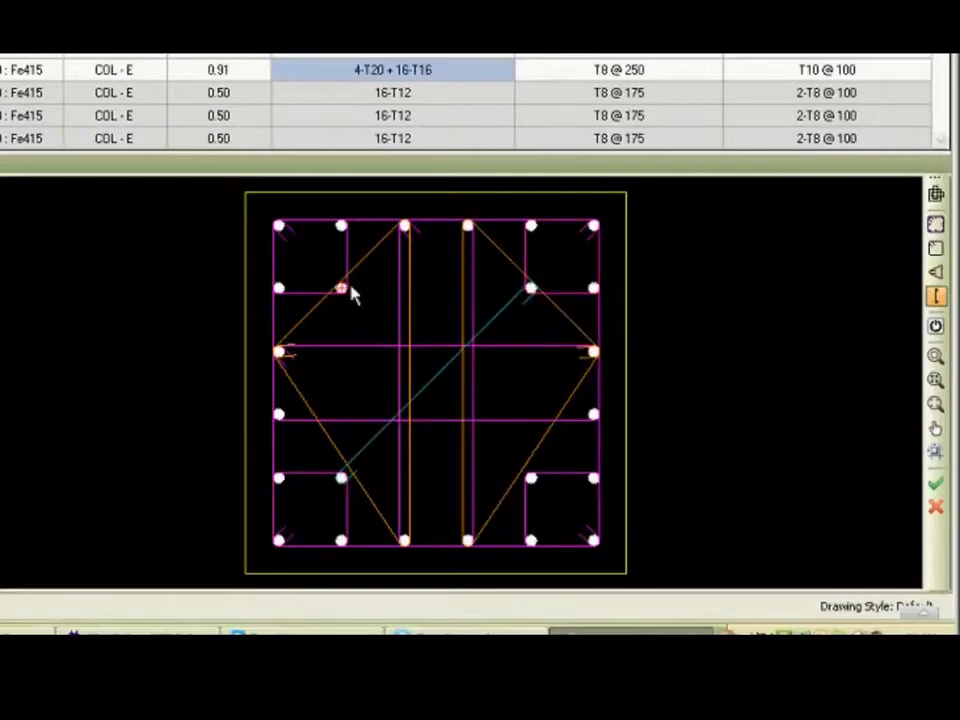
{"action": "left_click", "coordinate": [531, 479]}
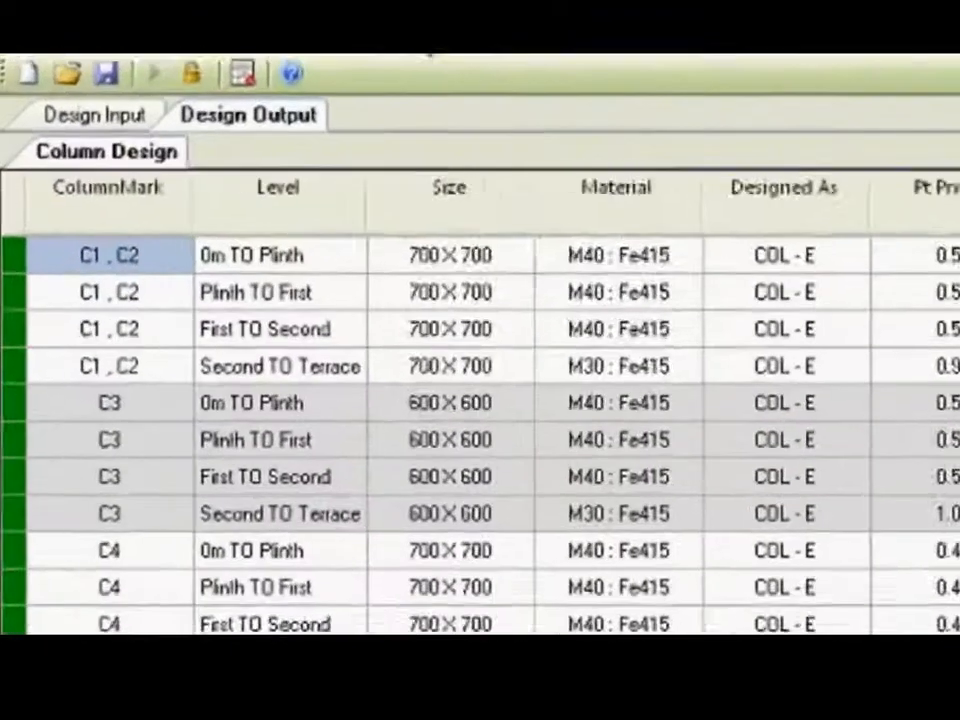
Generate the Text Schedule report and enlarge its entries for the first columns.
{"action": "left_click", "coordinate": [202, 87]}
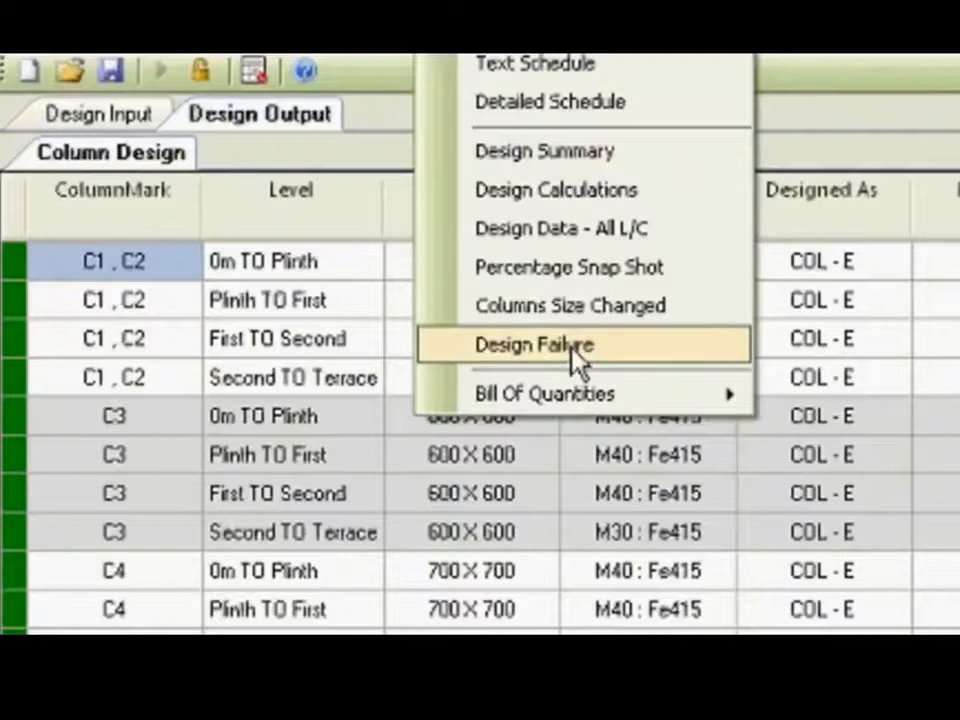
{"action": "left_click", "coordinate": [517, 66]}
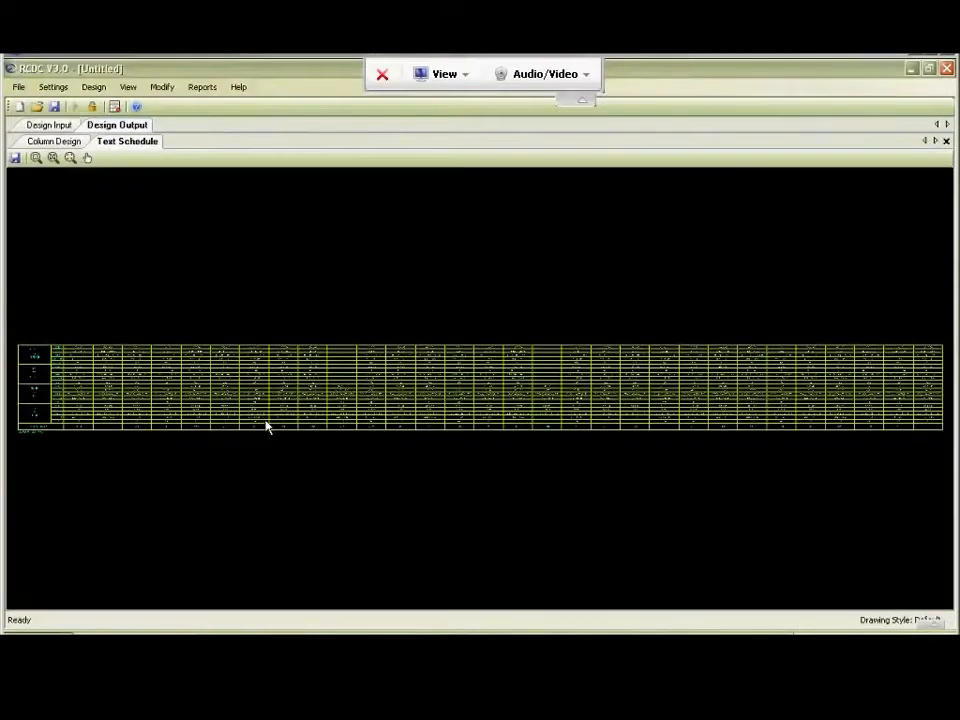
{"action": "left_click", "coordinate": [35, 157]}
{"action": "left_click_drag", "start_coordinate": [15, 361], "coordinate": [113, 437]}
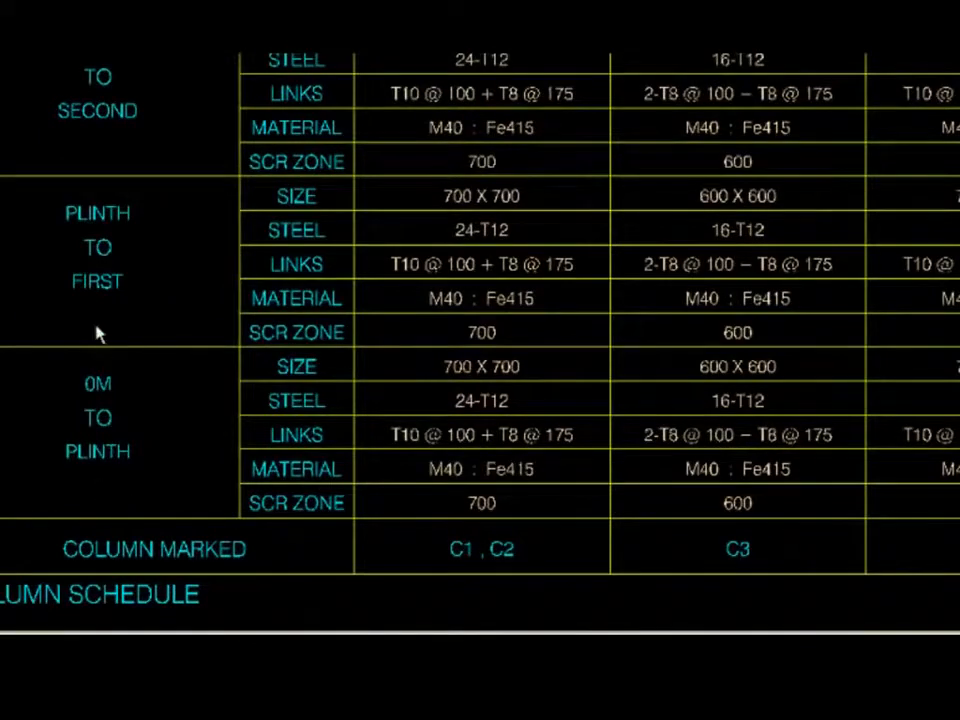
Examine the size, steel, links and material entries of C1, C2 and C3 by level, and close the text schedule.
{"action": "middle_click_drag", "start_coordinate": [165, 198], "coordinate": [107, 199]}
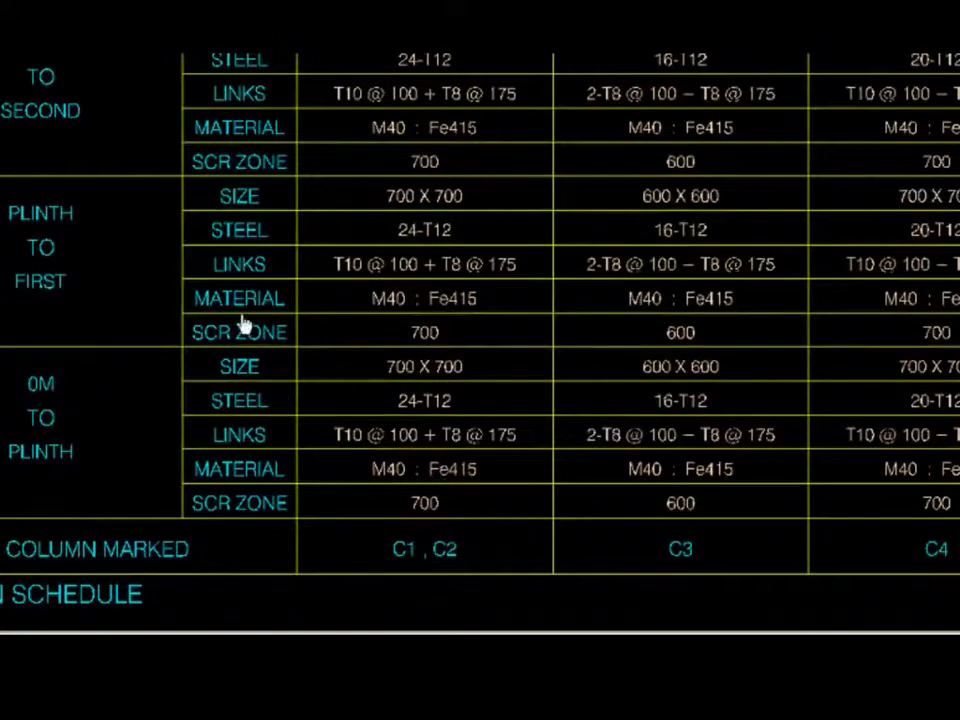
{"action": "middle_click_drag", "start_coordinate": [240, 321], "coordinate": [225, 401]}
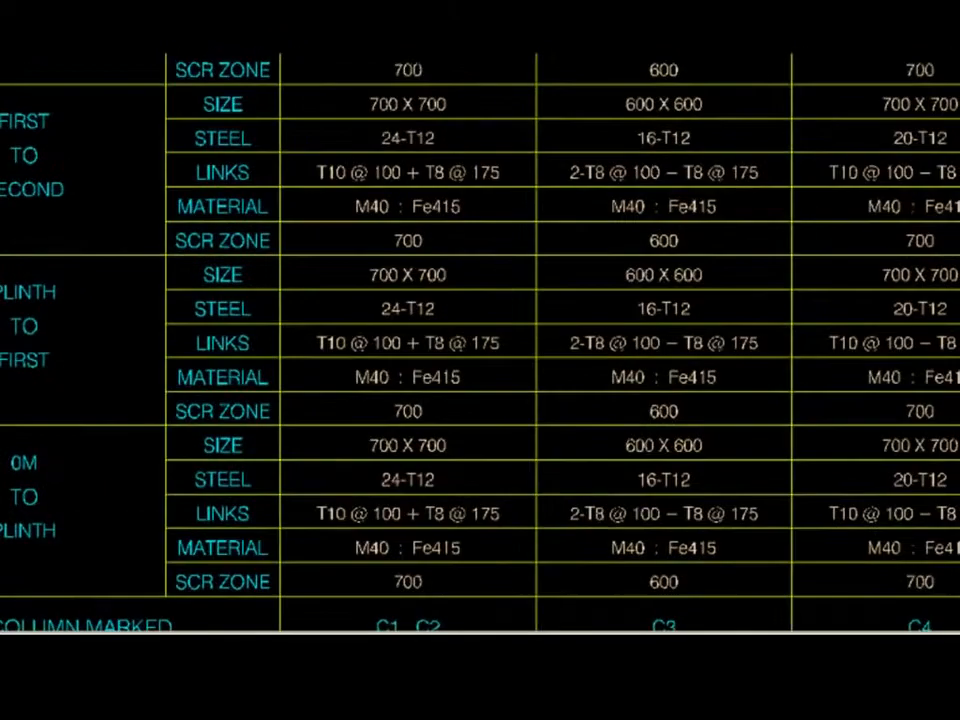
{"action": "scroll", "coordinate": [516, 336], "scroll_direction": "down", "scroll_amount": 10}
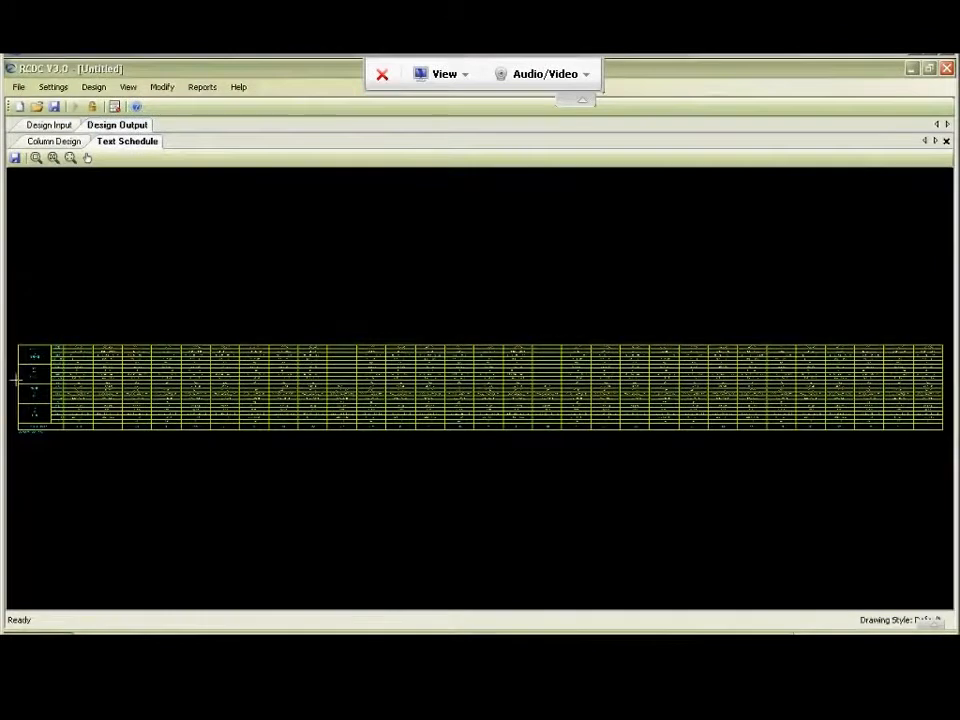
{"action": "left_click_drag", "start_coordinate": [15, 378], "coordinate": [126, 437]}
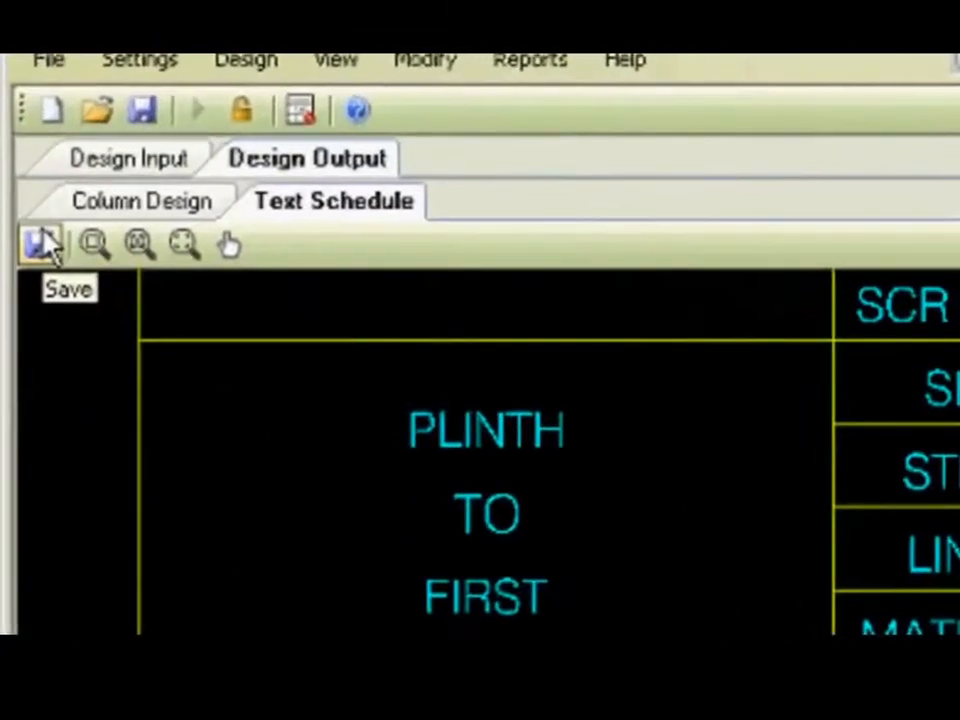
{"action": "left_click", "coordinate": [44, 240]}
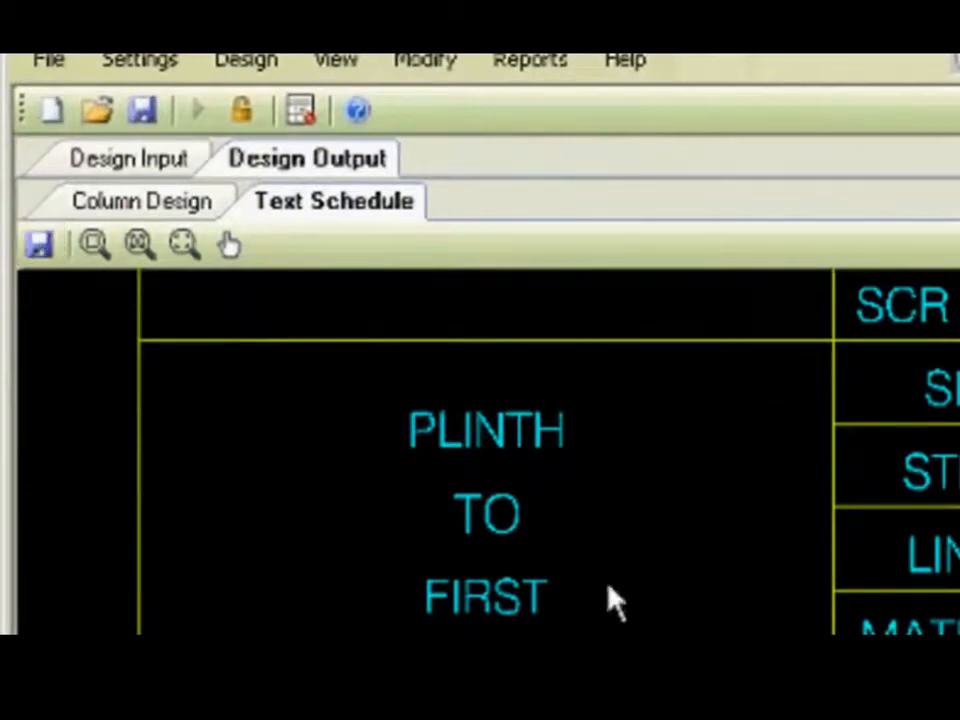
{"action": "left_click", "coordinate": [143, 250]}
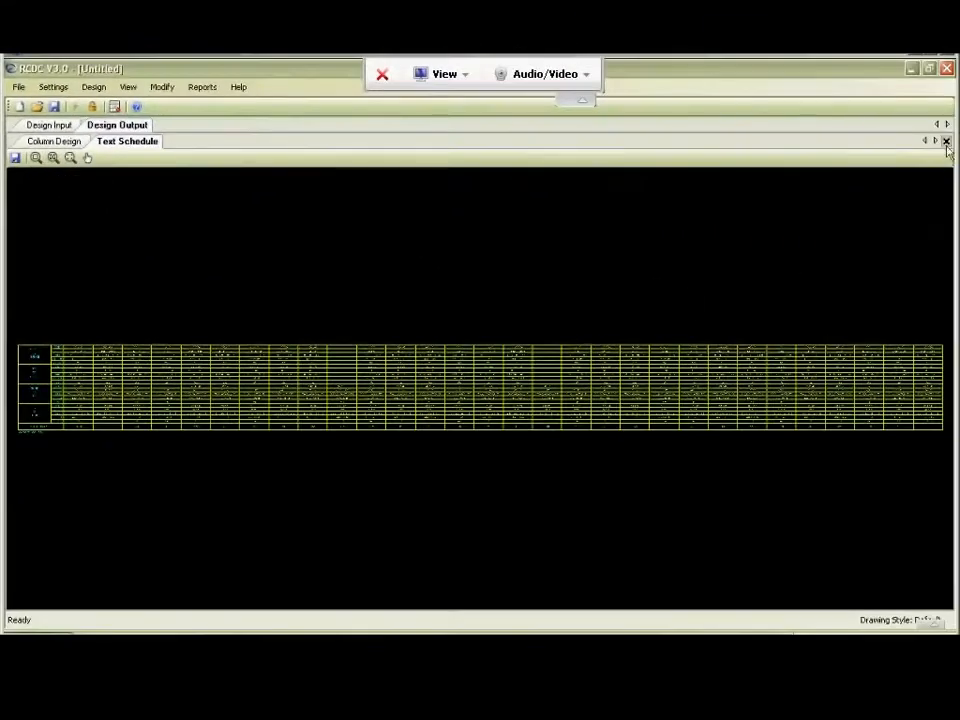
{"action": "left_click", "coordinate": [946, 141]}
Generate the Detailed Schedule for all columns from the 0m level to the Terrace level.
{"action": "left_click", "coordinate": [202, 87]}
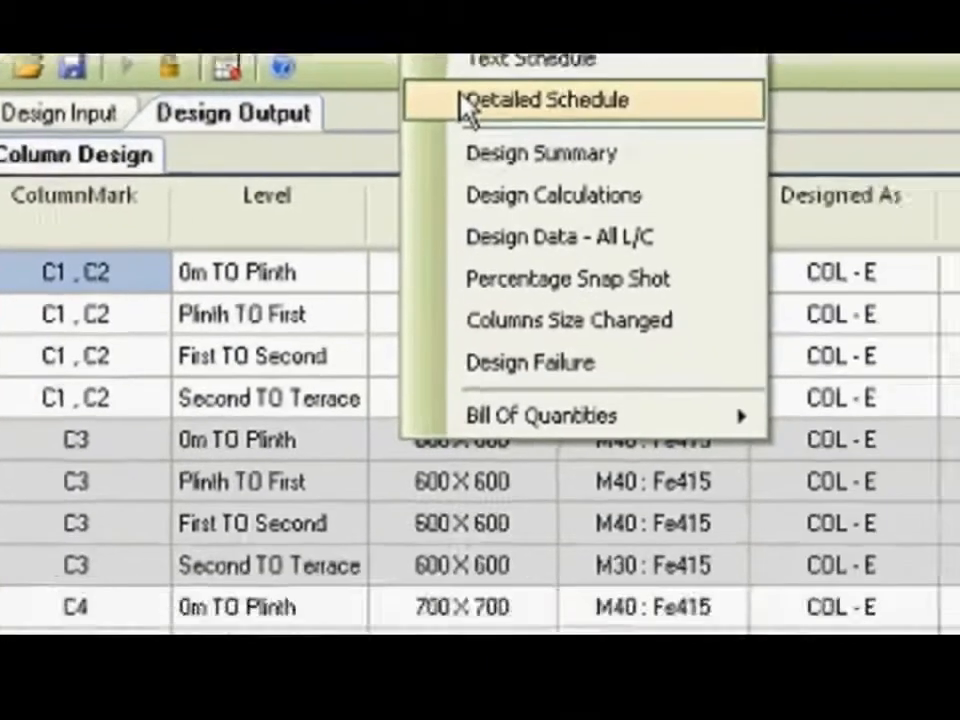
{"action": "left_click", "coordinate": [581, 138]}
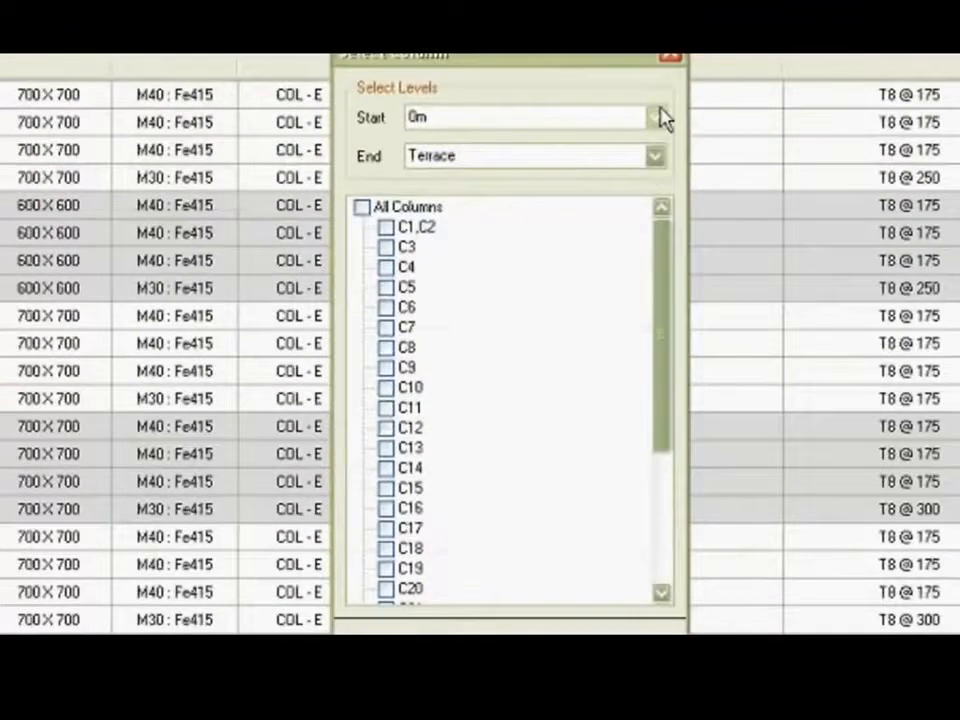
{"action": "left_click", "coordinate": [656, 118]}
{"action": "left_click", "coordinate": [656, 118]}
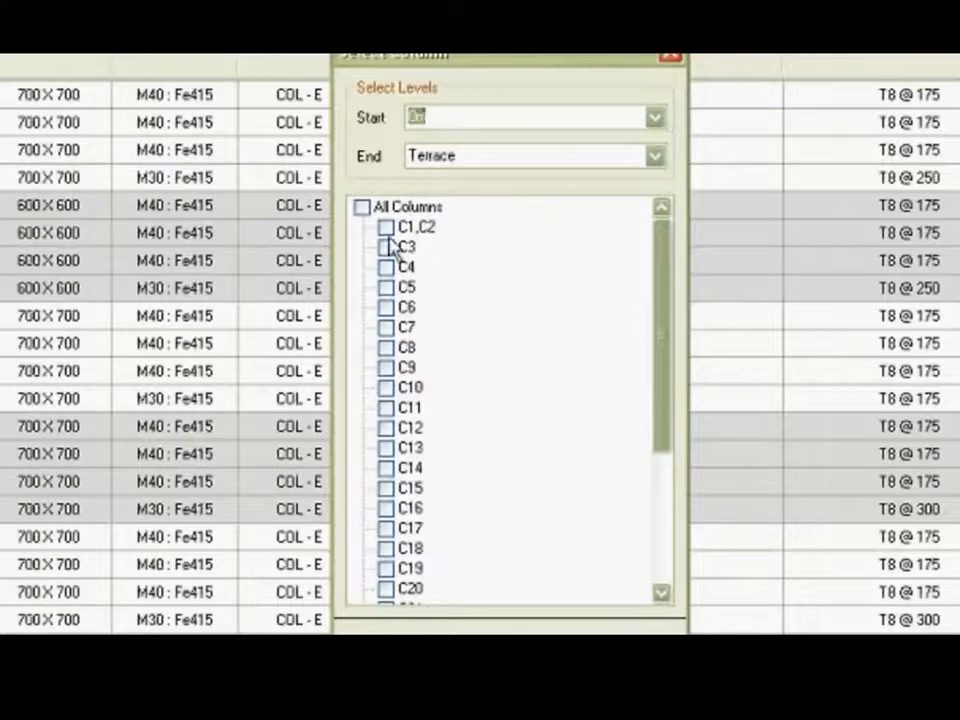
{"action": "left_click", "coordinate": [361, 208]}
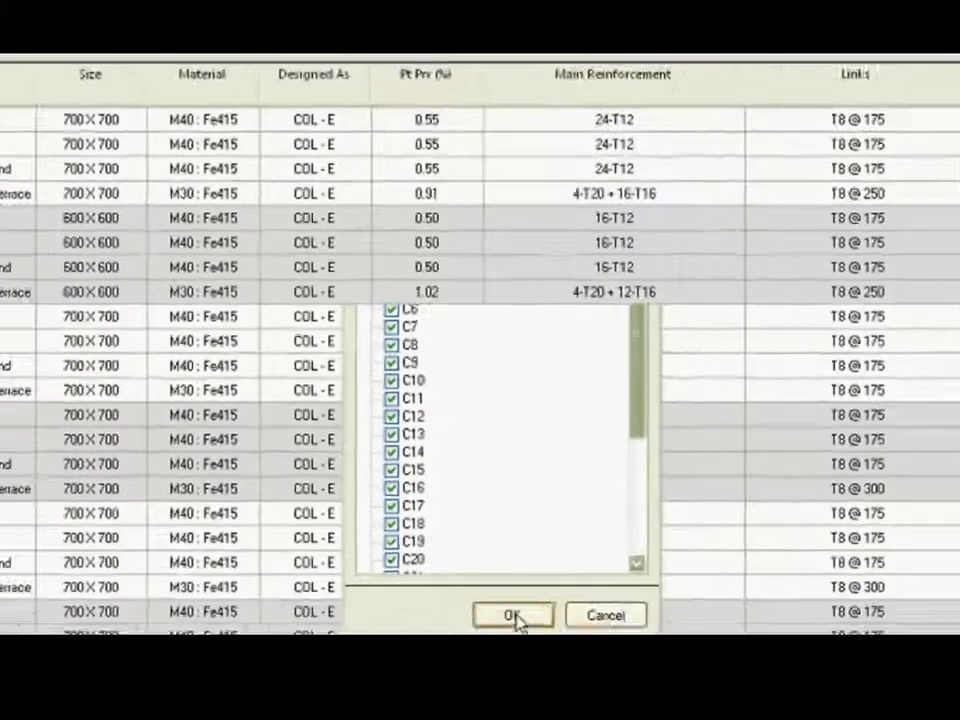
{"action": "left_click", "coordinate": [514, 617]}
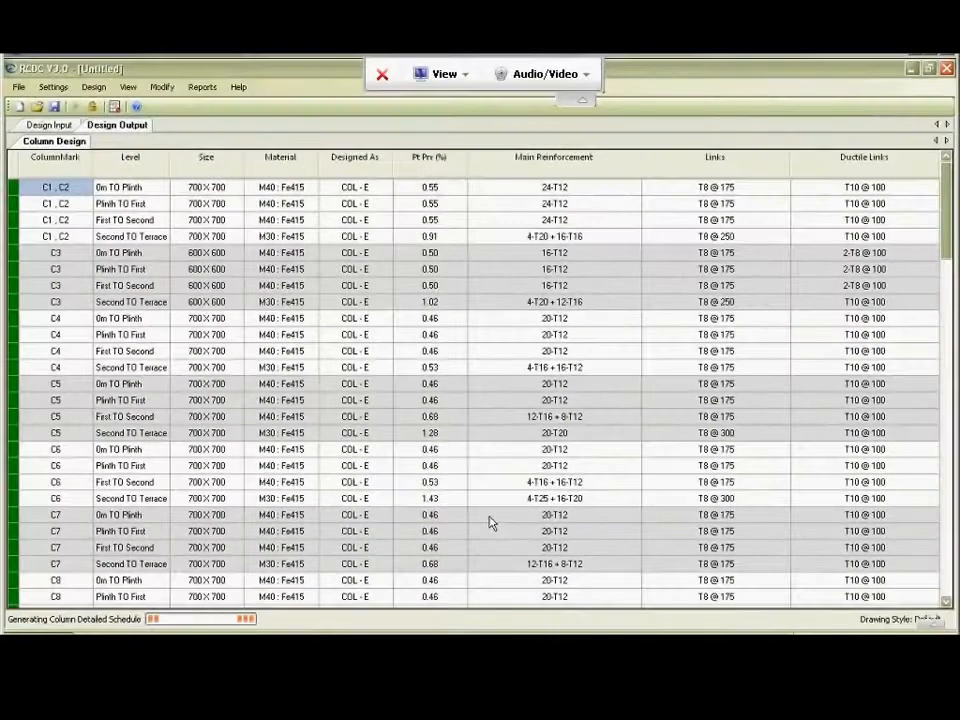
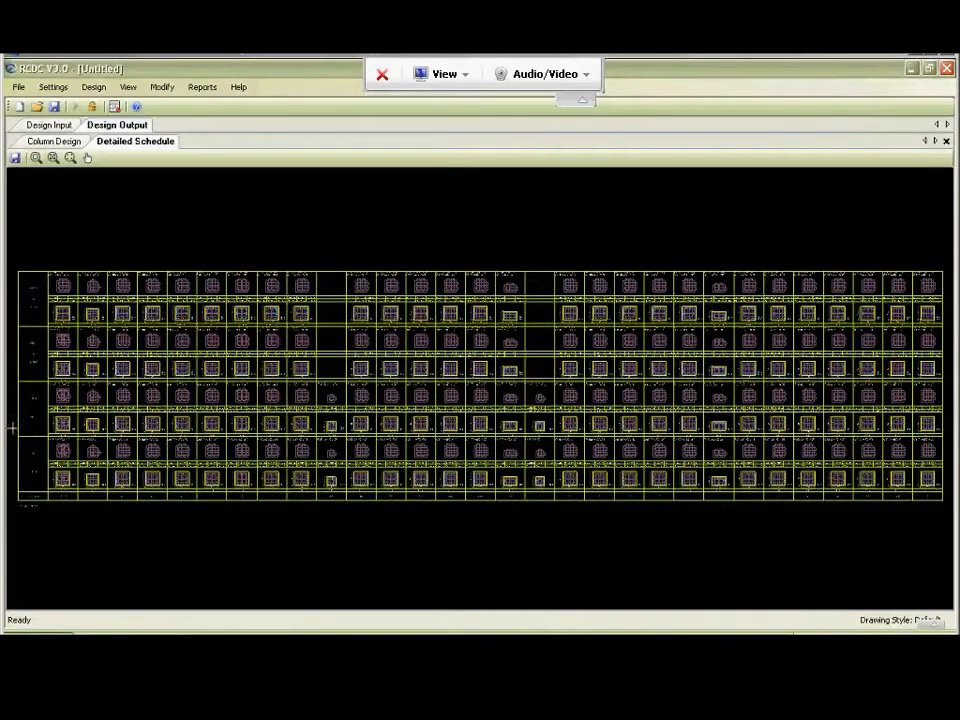
Examine the bar layout, link shapes and link spacings of columns C1, C2 at the lowest level of the detailed schedule.
{"action": "left_click_drag", "start_coordinate": [12, 430], "coordinate": [107, 508]}
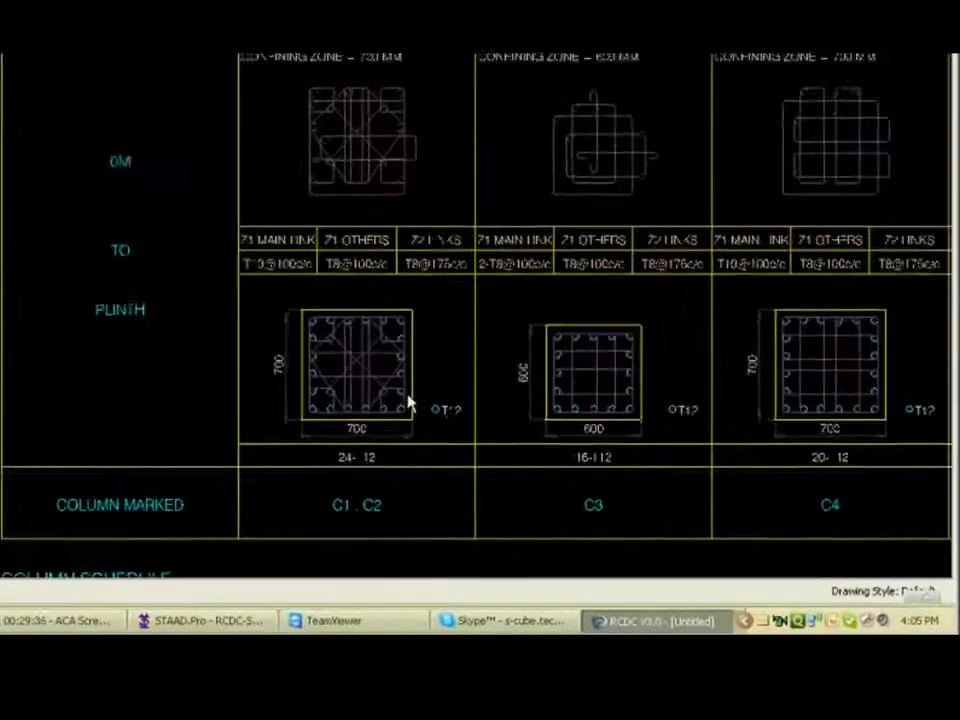
{"action": "scroll", "coordinate": [408, 403], "scroll_direction": "up", "scroll_amount": 3}
{"action": "scroll", "coordinate": [408, 403], "scroll_direction": "up", "scroll_amount": 4}
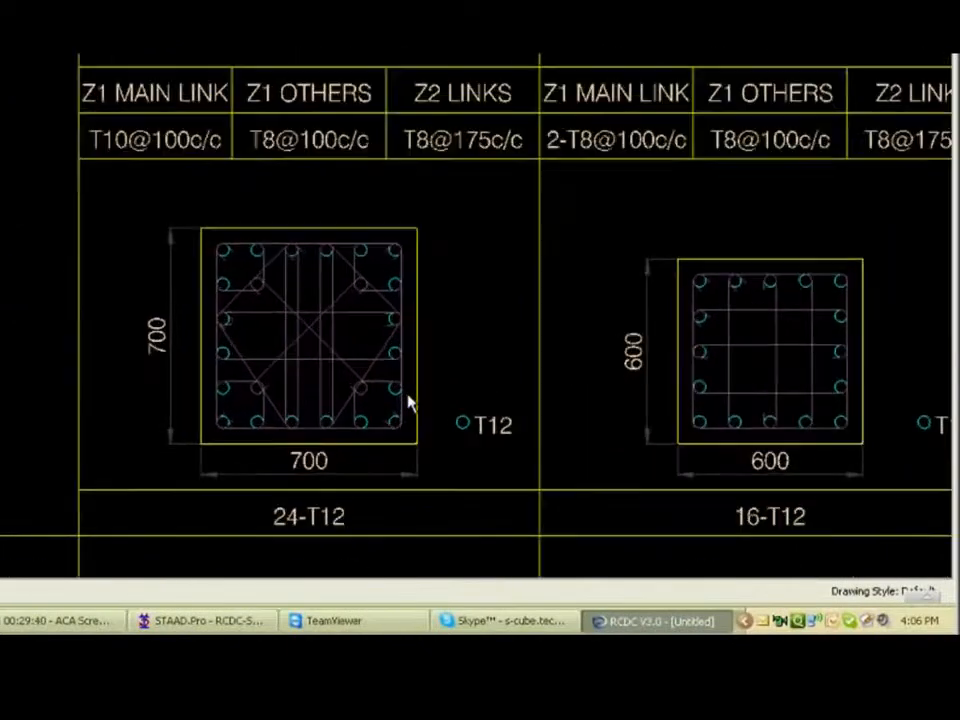
{"action": "scroll", "coordinate": [400, 398], "scroll_direction": "up", "scroll_amount": 1}
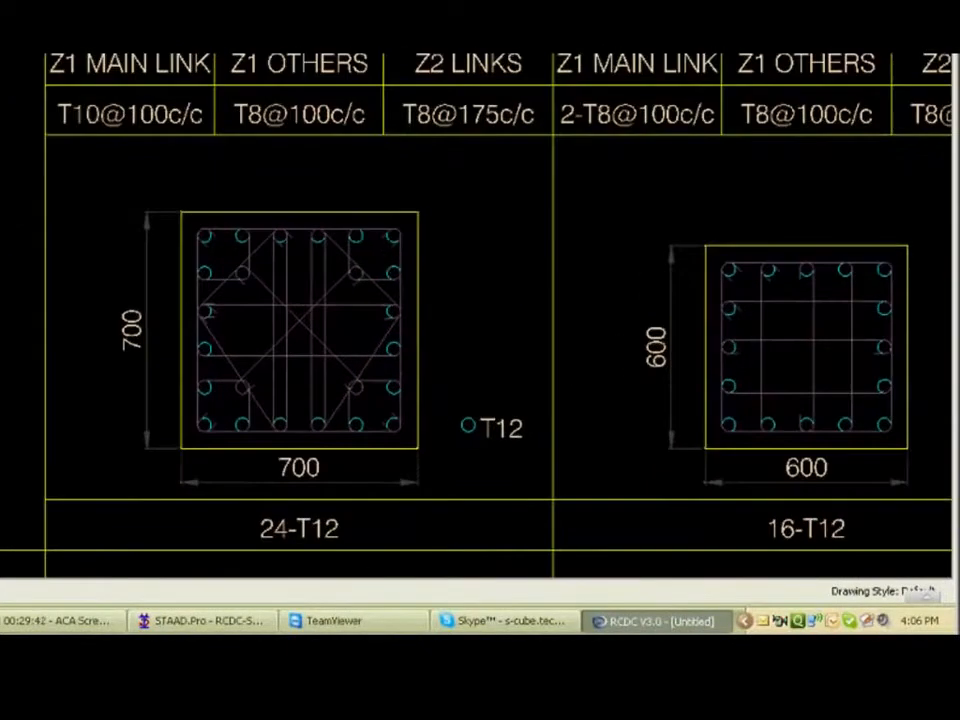
{"action": "left_click_drag", "start_coordinate": [189, 275], "coordinate": [154, 459]}
{"action": "left_click_drag", "start_coordinate": [126, 400], "coordinate": [126, 443]}
{"action": "left_click_drag", "start_coordinate": [149, 269], "coordinate": [126, 443]}
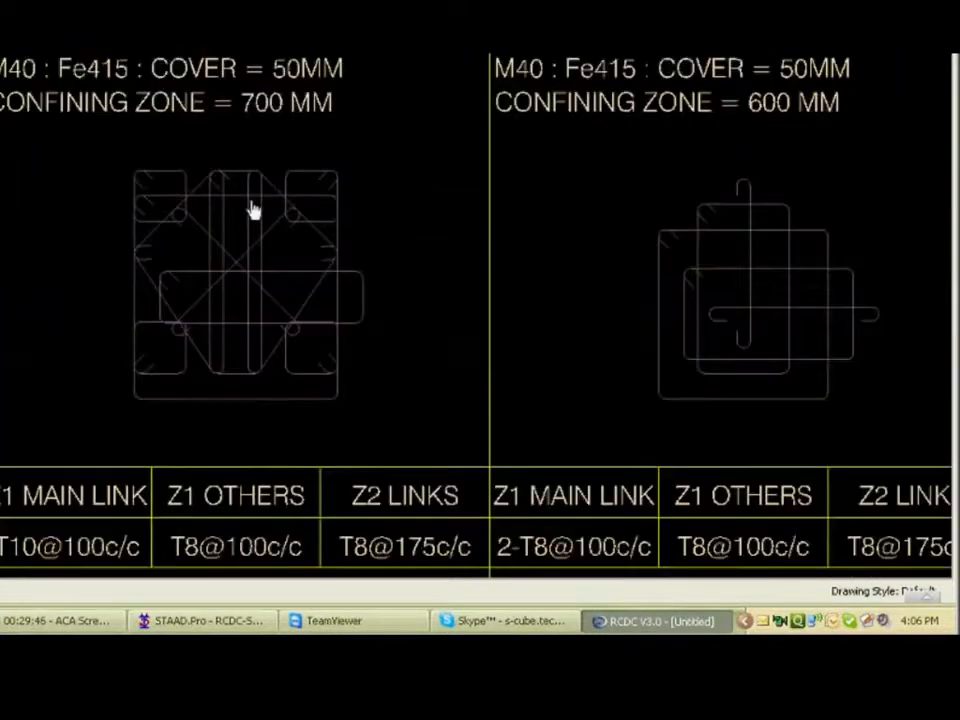
{"action": "scroll", "coordinate": [253, 210], "scroll_direction": "up", "scroll_amount": 1}
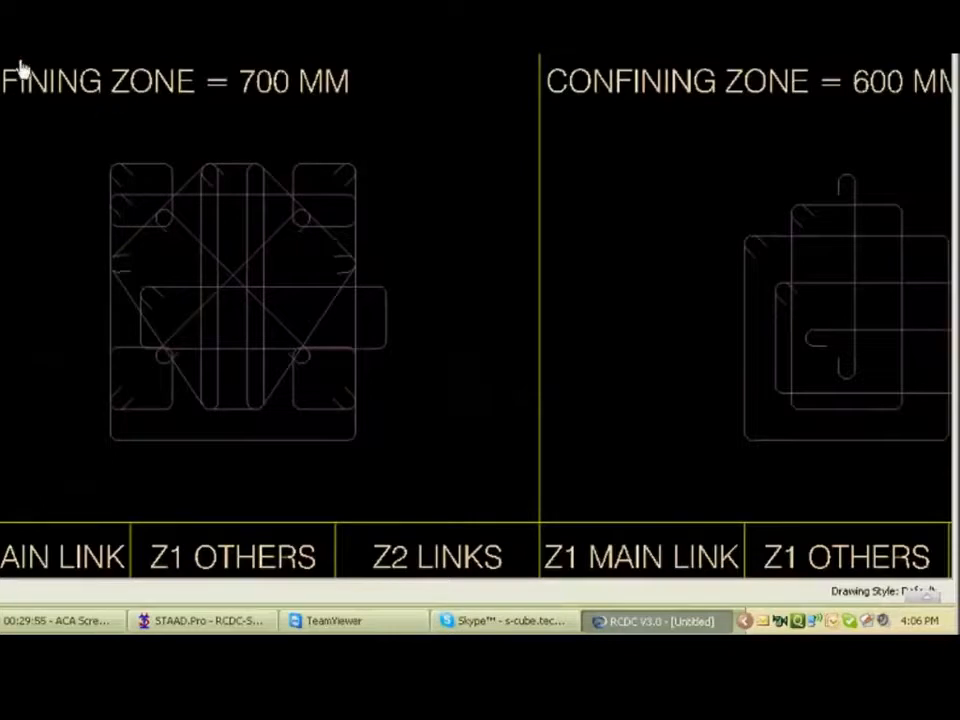
{"action": "scroll", "coordinate": [22, 68], "scroll_direction": "down", "scroll_amount": 3}
{"action": "left_click_drag", "start_coordinate": [46, 282], "coordinate": [43, 105]}
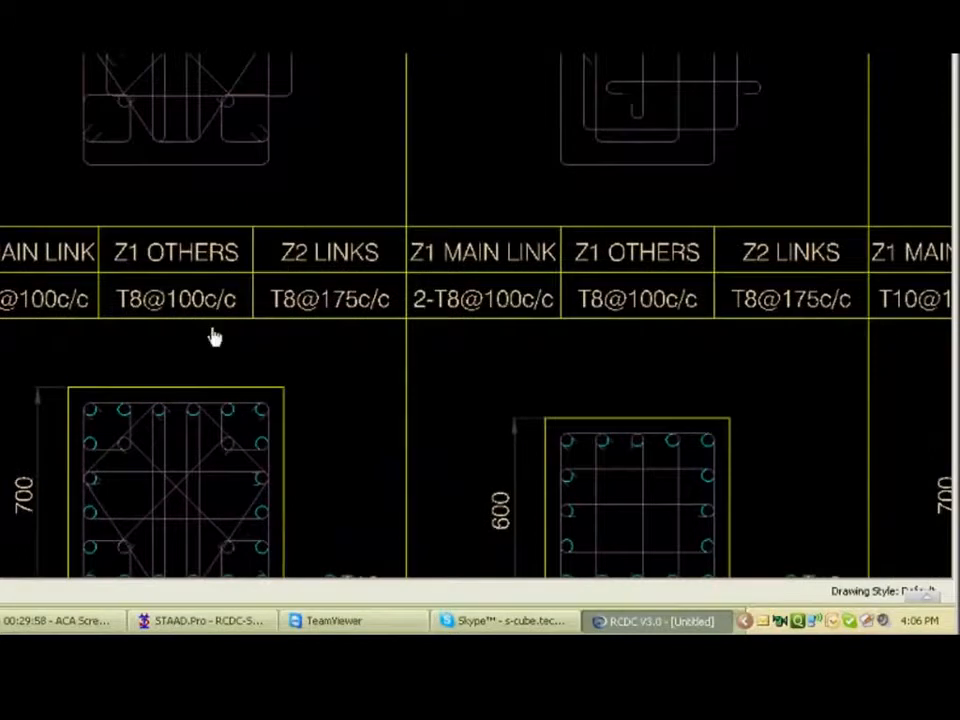
{"action": "left_click_drag", "start_coordinate": [196, 281], "coordinate": [193, 263]}
{"action": "left_click_drag", "start_coordinate": [216, 541], "coordinate": [157, 377]}
{"action": "scroll", "coordinate": [157, 377], "scroll_direction": "down", "scroll_amount": 4}
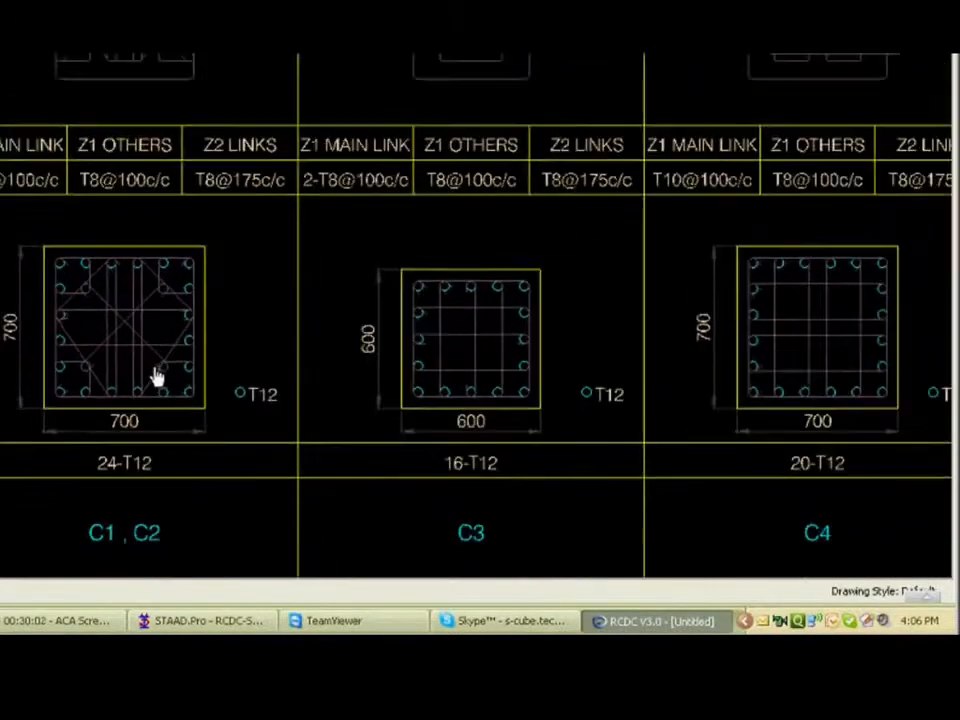
Compare the section and link details of C3, C4 and the neighbouring columns across the levels of the detailed schedule.
{"action": "scroll", "coordinate": [157, 377], "scroll_direction": "down", "scroll_amount": 1}
{"action": "left_click_drag", "start_coordinate": [702, 286], "coordinate": [510, 392]}
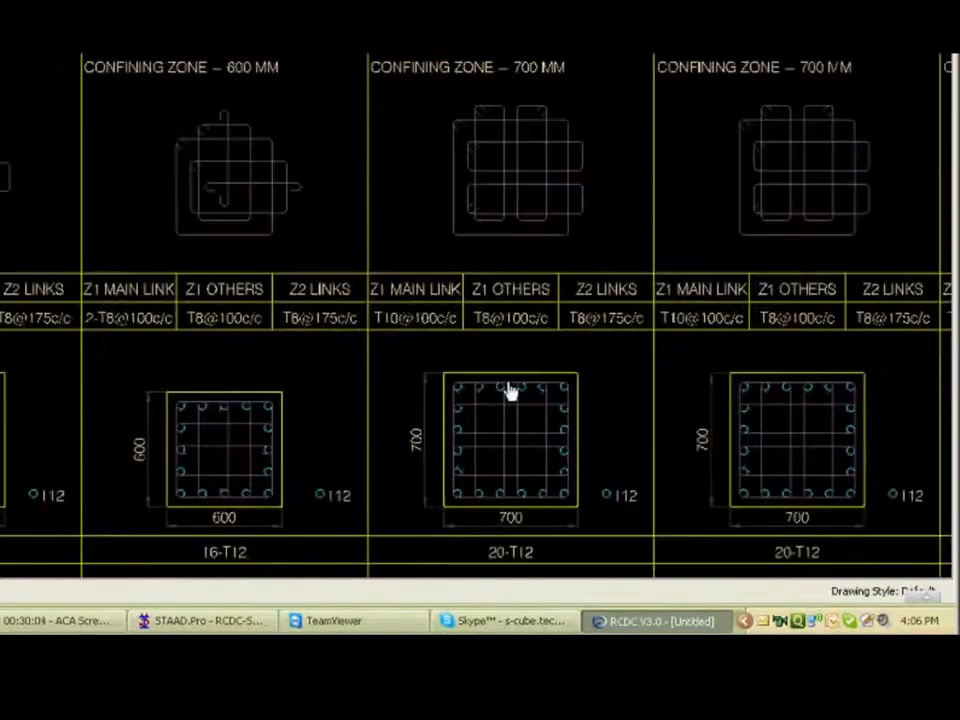
{"action": "left_click_drag", "start_coordinate": [467, 323], "coordinate": [407, 347]}
{"action": "scroll", "coordinate": [408, 348], "scroll_direction": "down", "scroll_amount": 1}
{"action": "scroll", "coordinate": [407, 347], "scroll_direction": "down", "scroll_amount": 1}
{"action": "scroll", "coordinate": [407, 347], "scroll_direction": "down", "scroll_amount": 1}
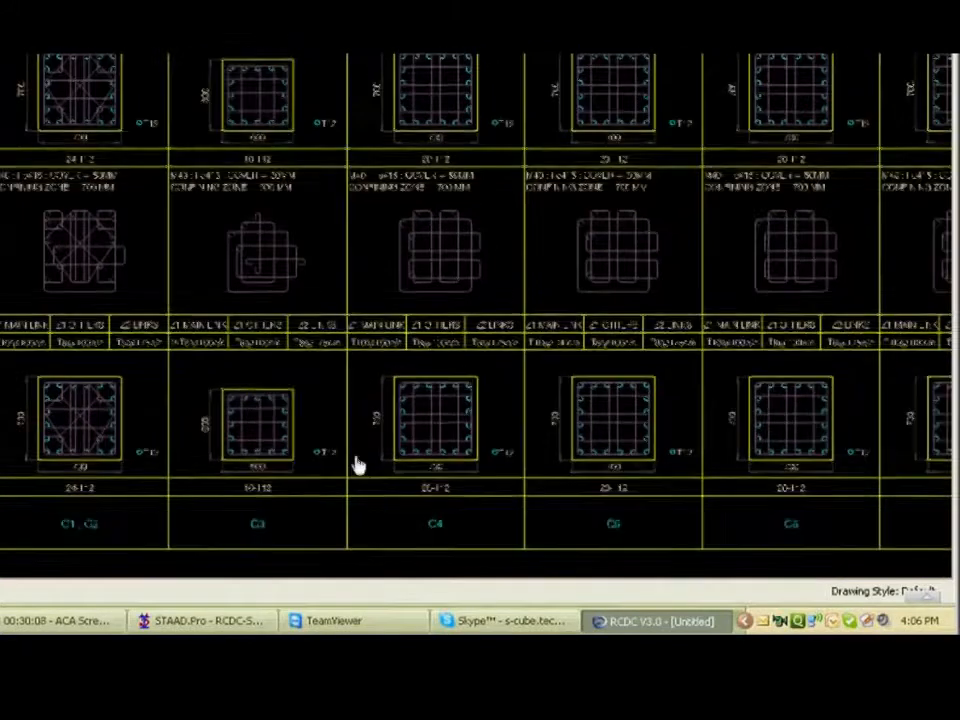
{"action": "left_click_drag", "start_coordinate": [357, 465], "coordinate": [311, 388]}
{"action": "scroll", "coordinate": [311, 388], "scroll_direction": "down", "scroll_amount": 1}
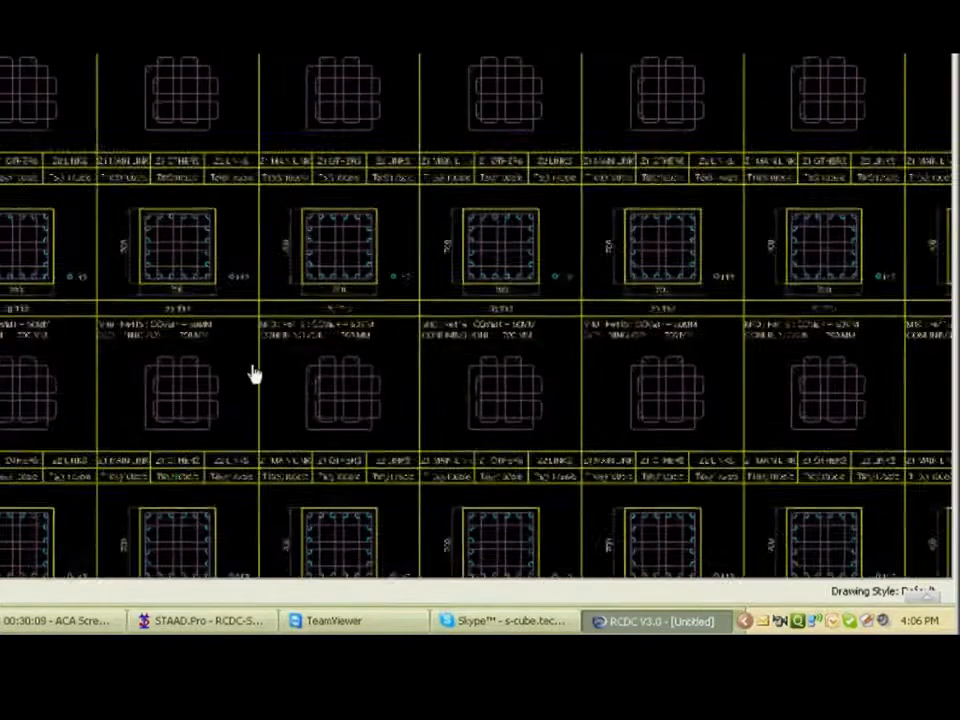
{"action": "scroll", "coordinate": [254, 374], "scroll_direction": "down", "scroll_amount": 3}
{"action": "scroll", "coordinate": [163, 70], "scroll_direction": "down", "scroll_amount": 1}
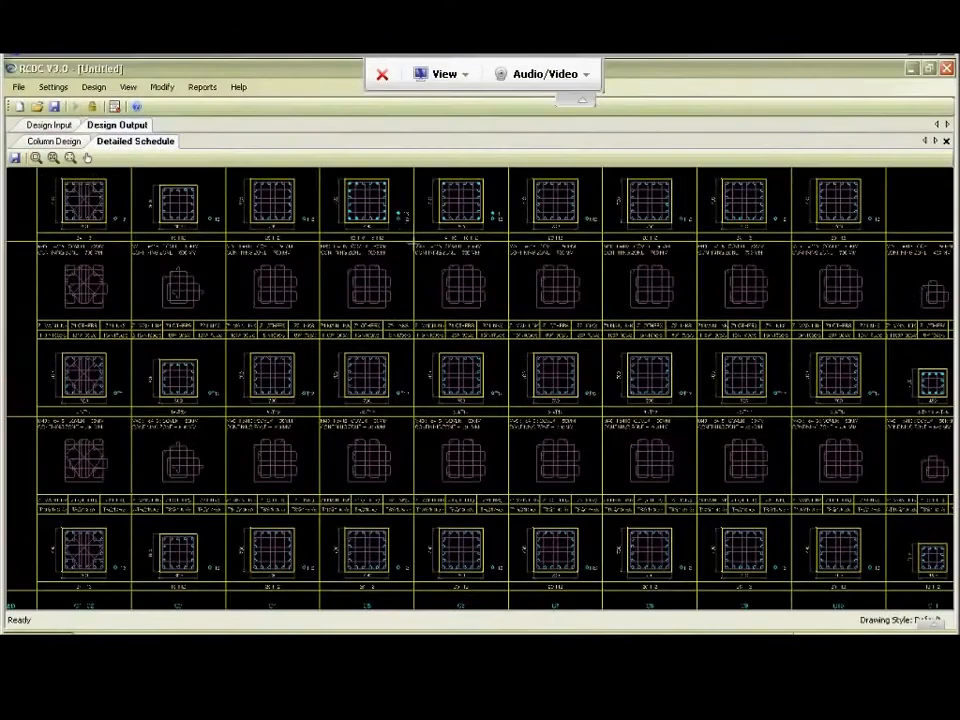
Inspect the C5 section that combines T16 and T12 bars and its reinforcement label, and close the detailed schedule.
{"action": "left_click_drag", "start_coordinate": [332, 182], "coordinate": [416, 226]}
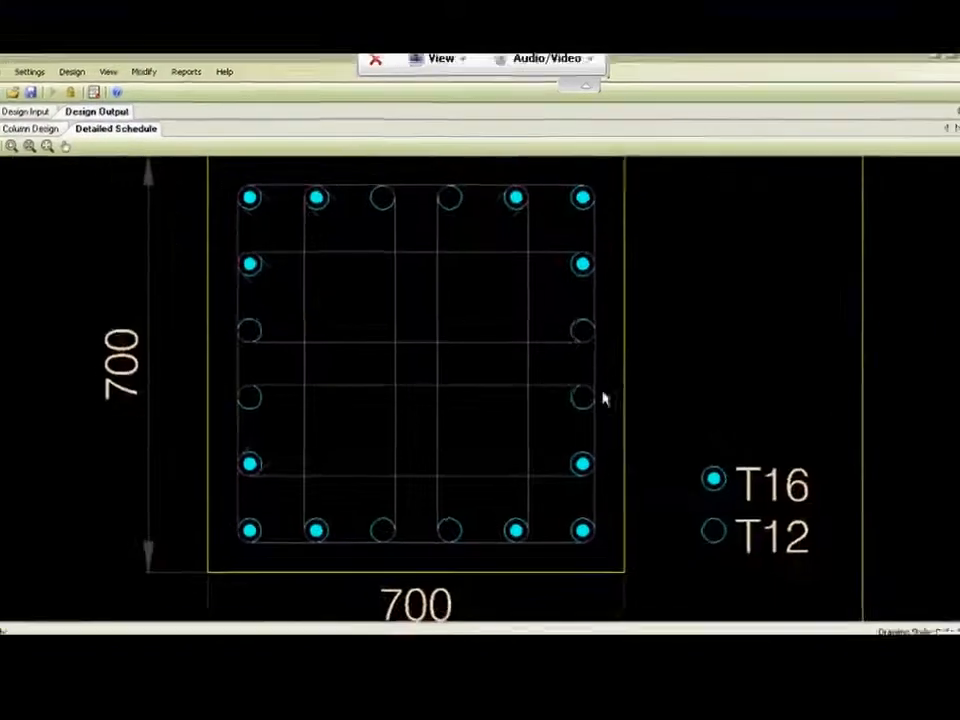
{"action": "scroll", "coordinate": [86, 357], "scroll_direction": "down", "scroll_amount": 1}
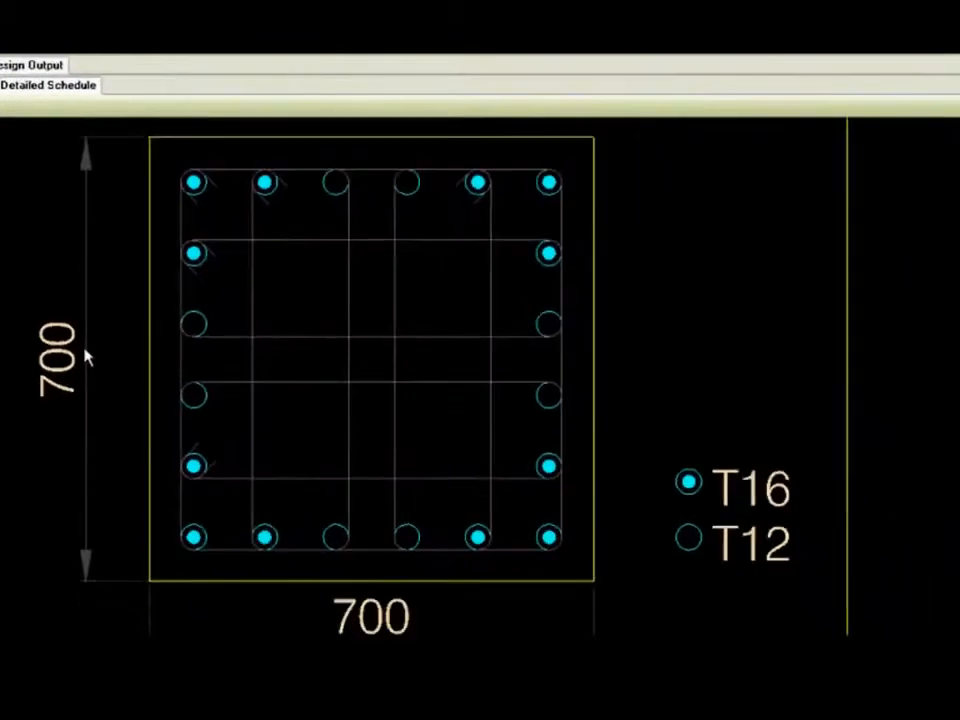
{"action": "scroll", "coordinate": [86, 357], "scroll_direction": "down", "scroll_amount": 1}
{"action": "scroll", "coordinate": [210, 385], "scroll_direction": "down", "scroll_amount": 4}
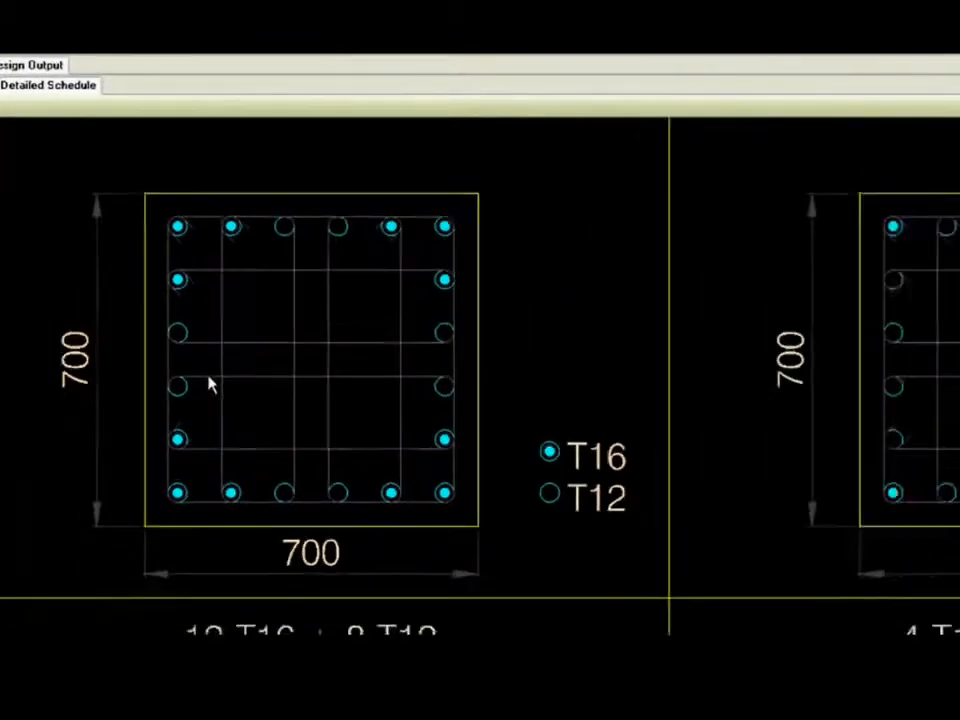
{"action": "scroll", "coordinate": [210, 385], "scroll_direction": "down", "scroll_amount": 1}
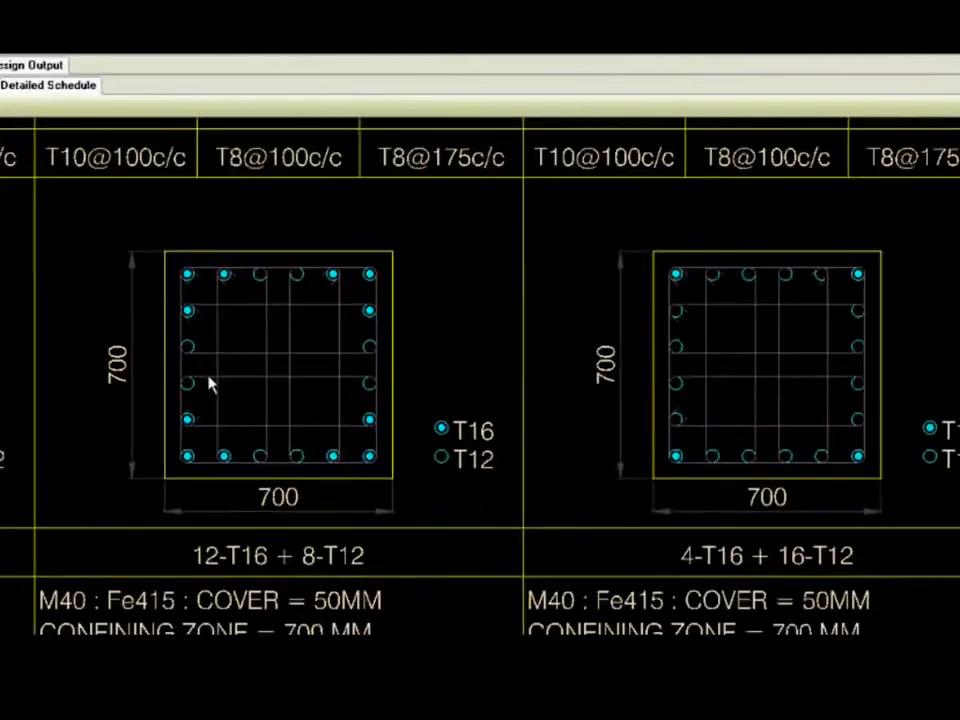
{"action": "scroll", "coordinate": [210, 385], "scroll_direction": "down", "scroll_amount": 4}
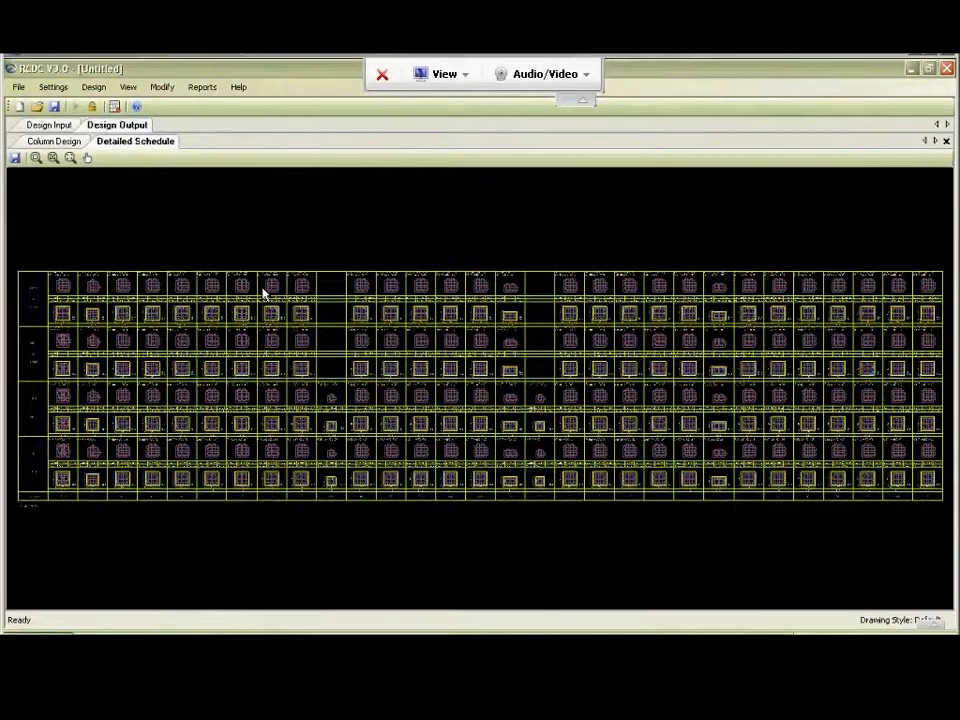
{"action": "left_click", "coordinate": [946, 142]}
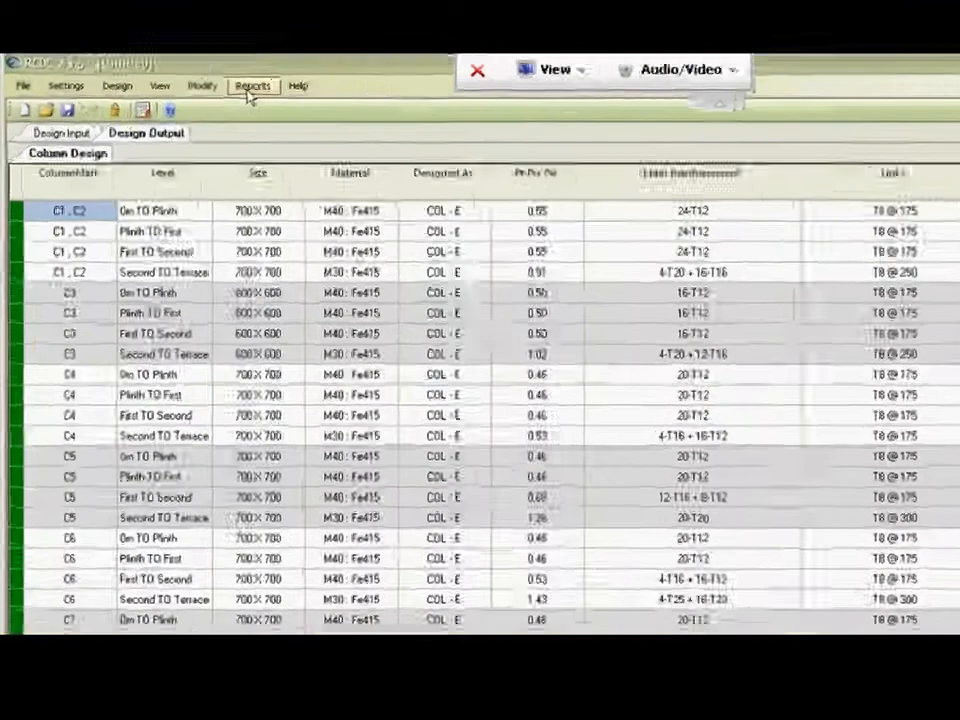
Generate the Design Summary report and review the load combinations and the level-wise forces, steel and links of the first columns.
{"action": "left_click", "coordinate": [203, 88]}
{"action": "left_click", "coordinate": [548, 219]}
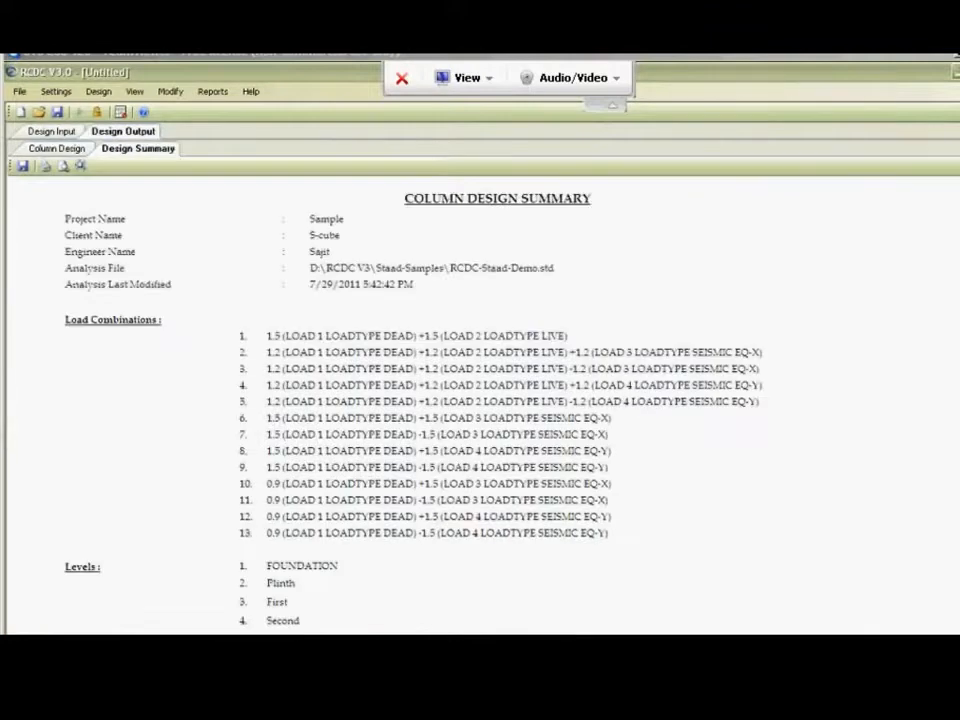
{"action": "scroll", "coordinate": [480, 400], "scroll_direction": "down", "scroll_amount": 1}
{"action": "scroll", "coordinate": [285, 378], "scroll_direction": "down", "scroll_amount": 8}
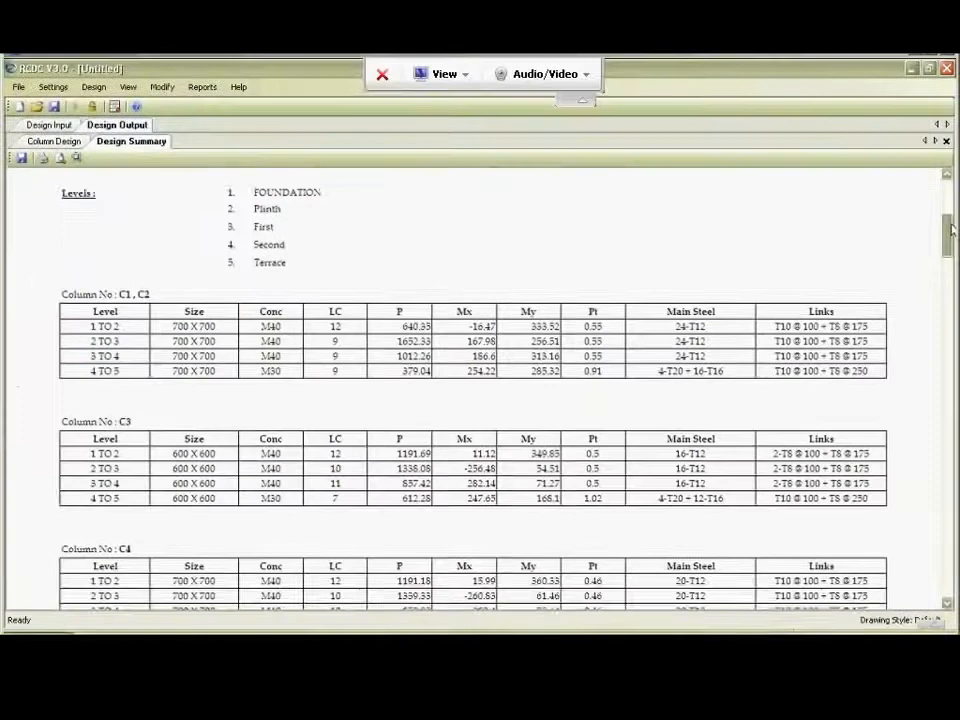
{"action": "mouse_move", "coordinate": [950, 227]}
{"action": "left_mouse_down"}
{"action": "mouse_move", "coordinate": [950, 256]}
{"action": "mouse_move", "coordinate": [948, 188]}
{"action": "mouse_move", "coordinate": [948, 218]}
{"action": "left_mouse_up"}
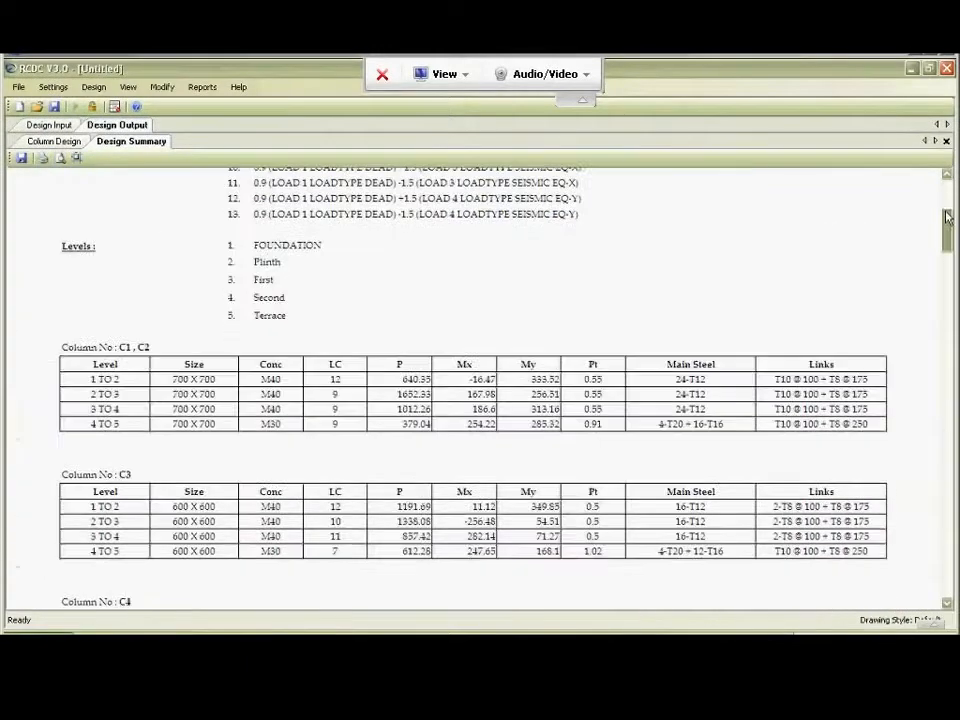
{"action": "scroll", "coordinate": [948, 218], "scroll_direction": "down", "scroll_amount": 4}
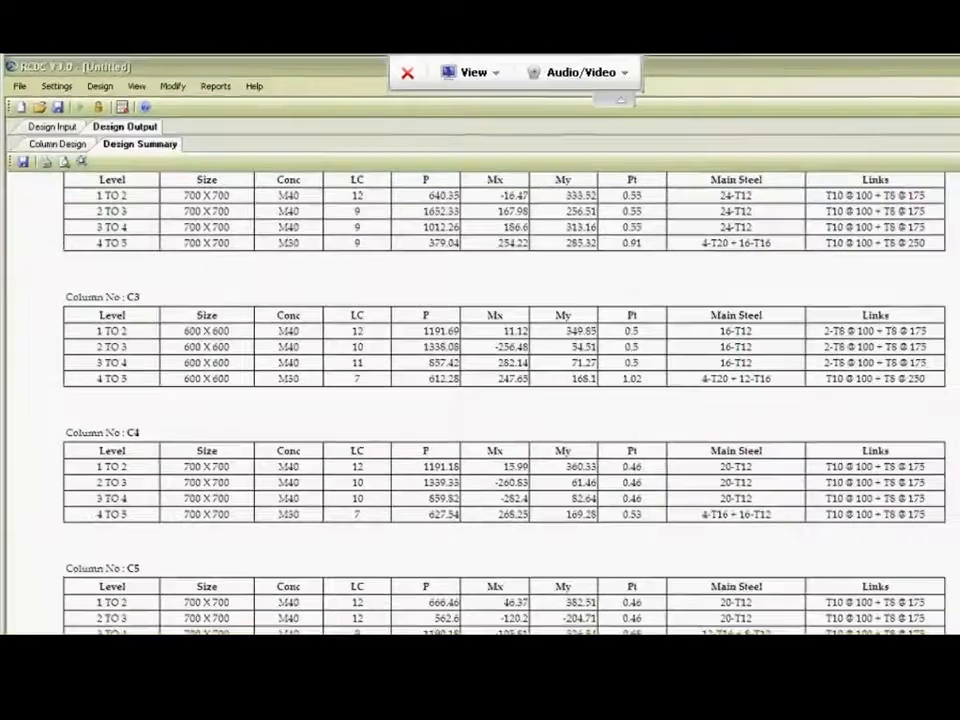
{"action": "left_click", "coordinate": [946, 141]}
Generate the Design Calculations report for columns C1, C2 at the 0m to Plinth level only.
{"action": "left_click", "coordinate": [457, 76]}
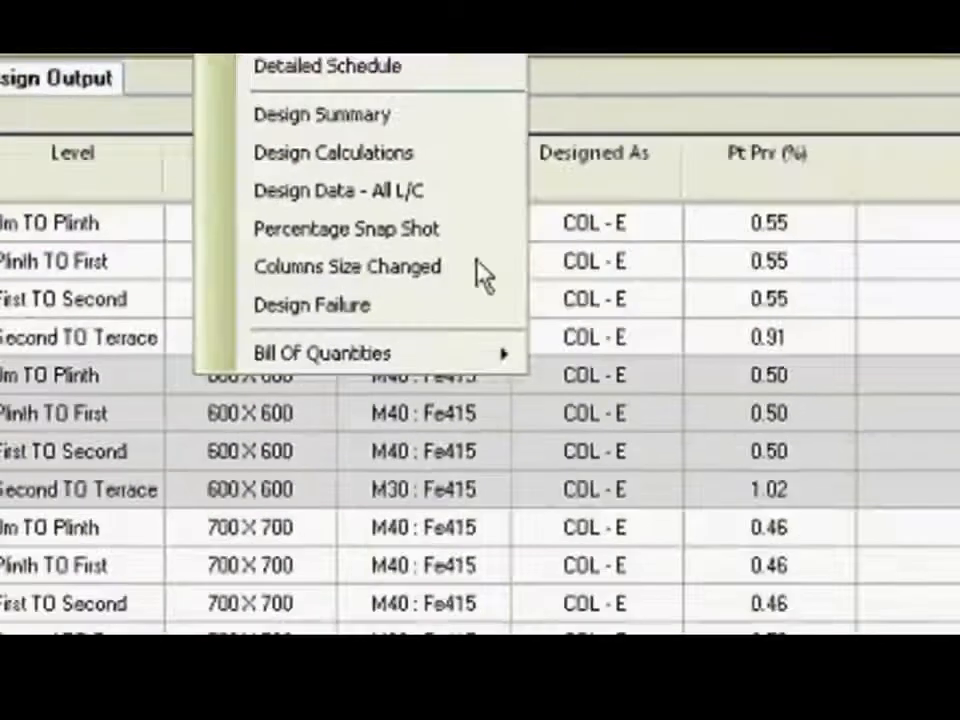
{"action": "left_click", "coordinate": [860, 408]}
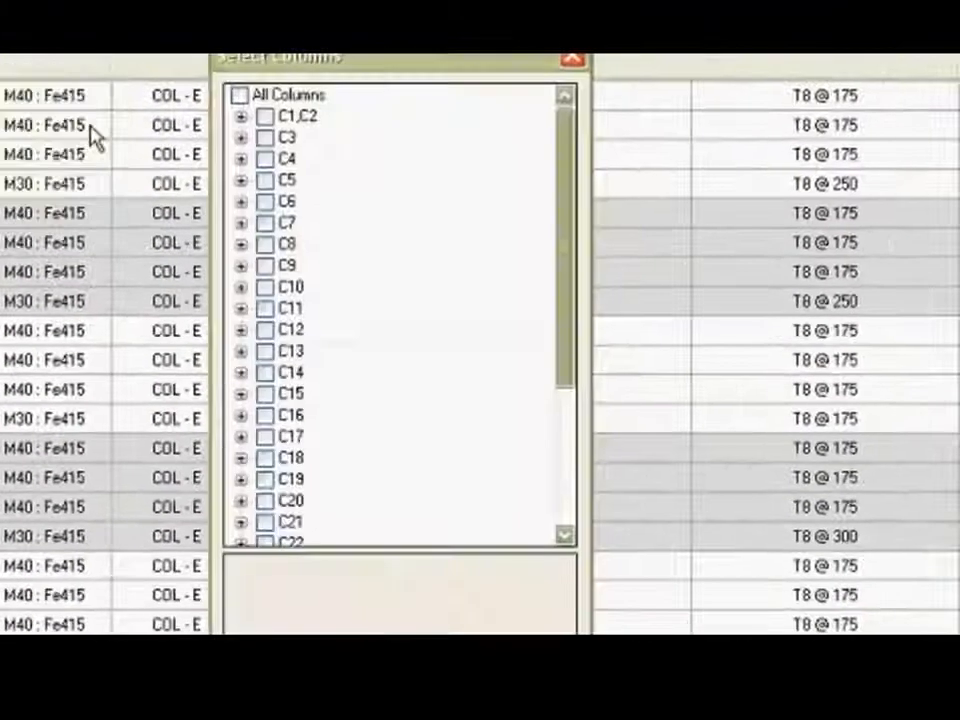
{"action": "left_click", "coordinate": [250, 125]}
{"action": "left_click", "coordinate": [248, 126]}
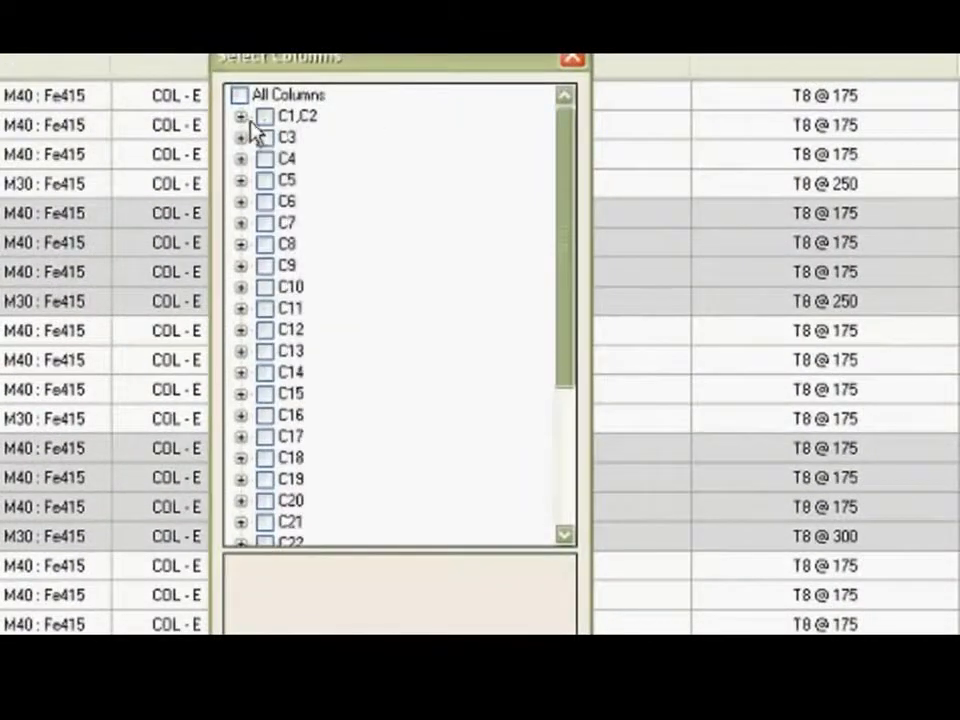
{"action": "left_click", "coordinate": [259, 124]}
{"action": "left_click", "coordinate": [265, 118]}
{"action": "left_click", "coordinate": [290, 137]}
{"action": "left_click", "coordinate": [476, 556]}
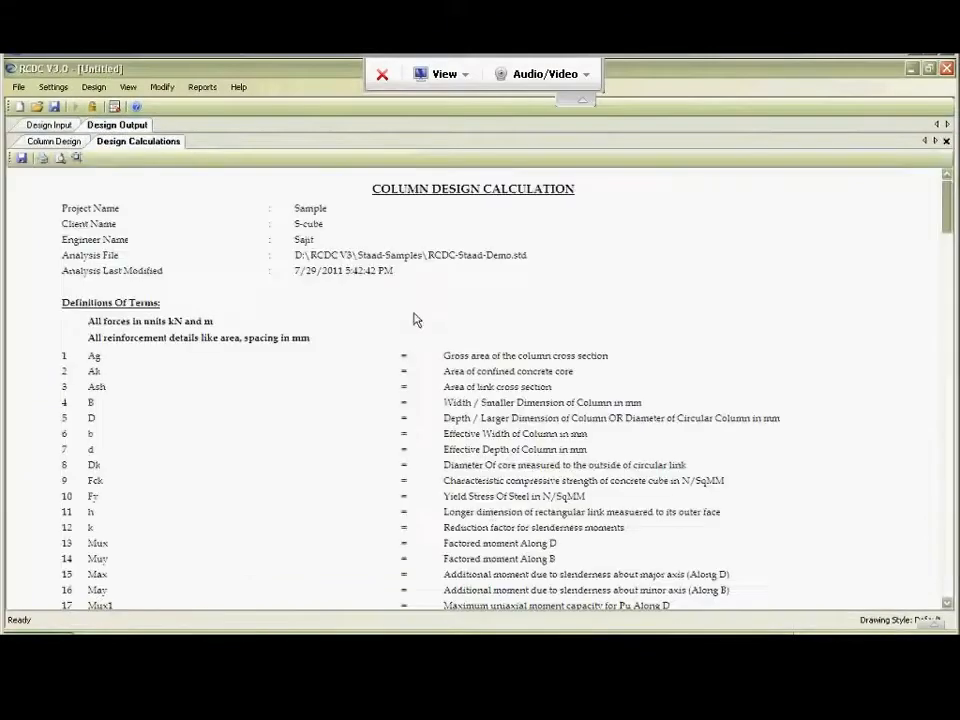
Read through the C1, C2 design calculations, from definitions and code references through eccentricity, slenderness, bending and shear checks to the links table.
{"action": "scroll", "coordinate": [415, 318], "scroll_direction": "down", "scroll_amount": 3}
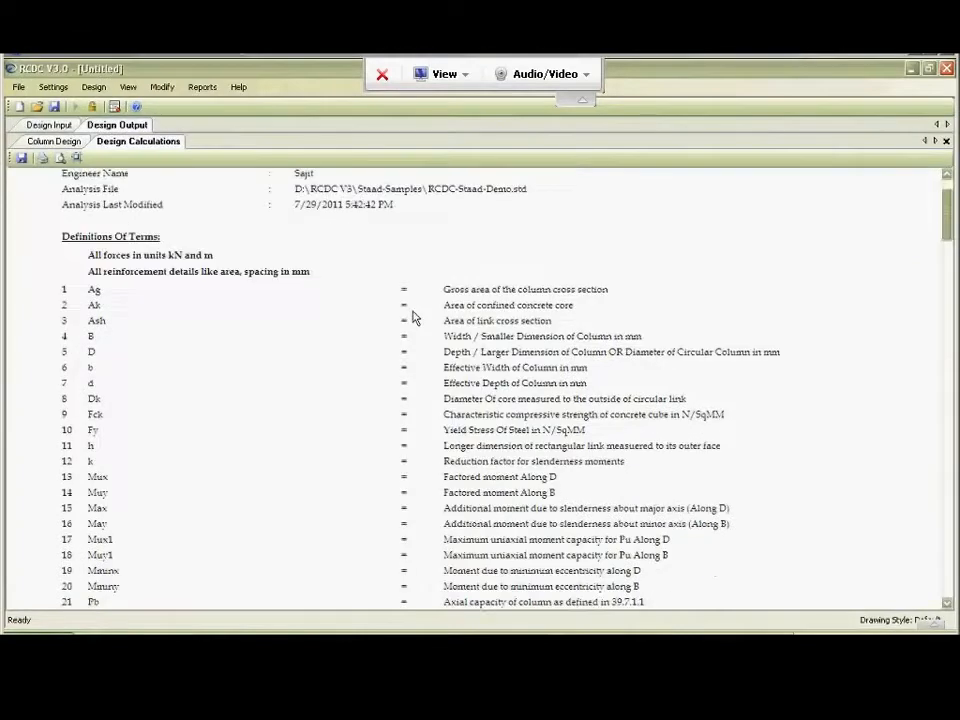
{"action": "scroll", "coordinate": [415, 318], "scroll_direction": "down", "scroll_amount": 15}
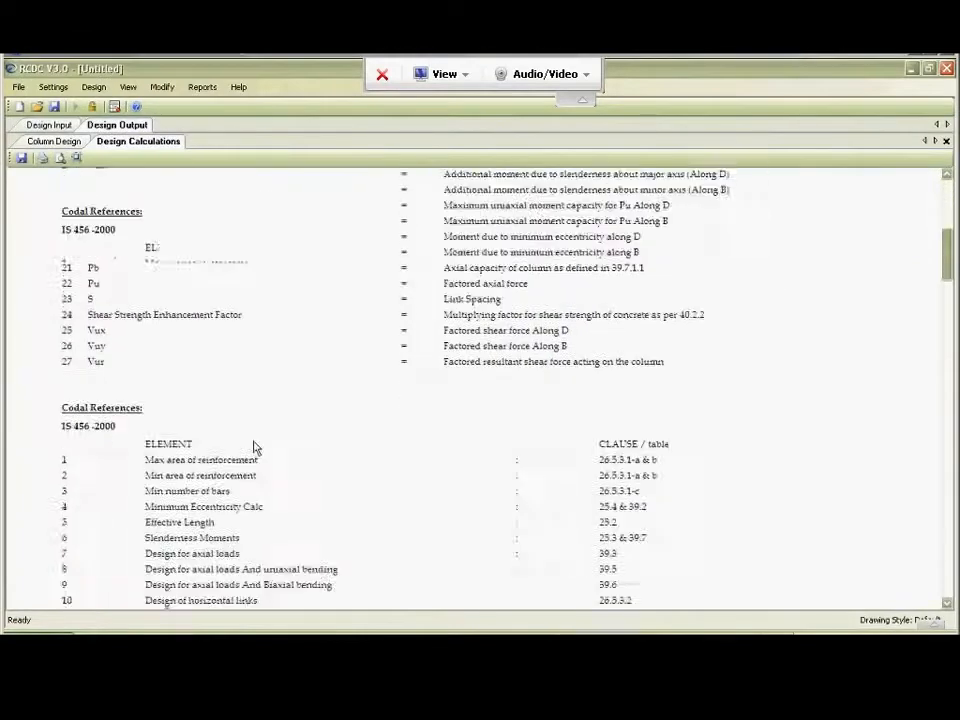
{"action": "scroll", "coordinate": [444, 350], "scroll_direction": "down", "scroll_amount": 8}
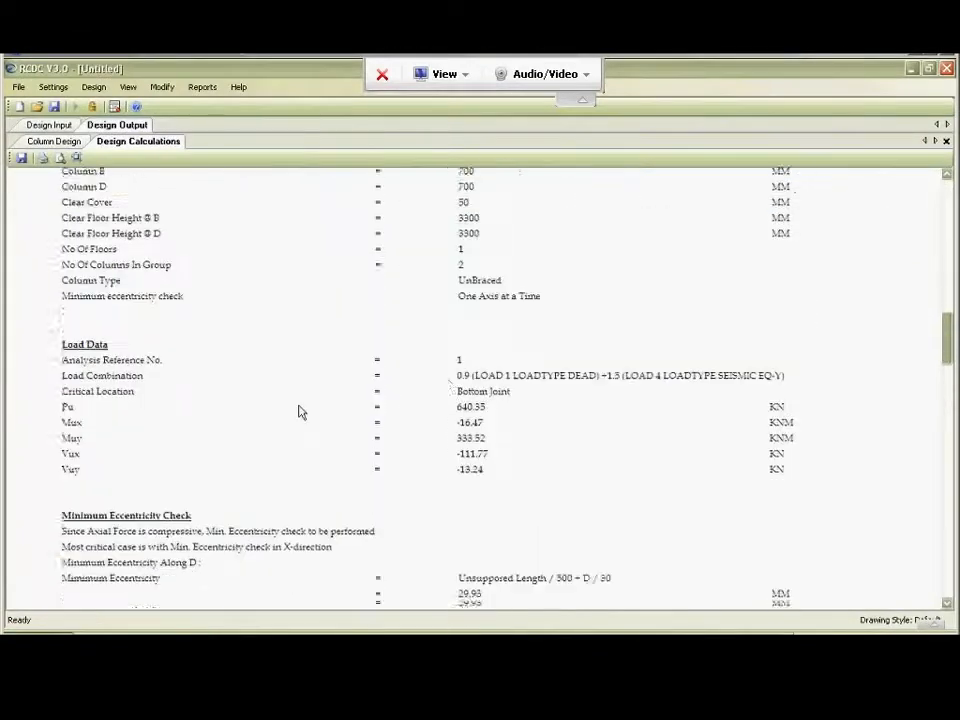
{"action": "scroll", "coordinate": [487, 390], "scroll_direction": "down", "scroll_amount": 2}
{"action": "scroll", "coordinate": [487, 390], "scroll_direction": "down", "scroll_amount": 6}
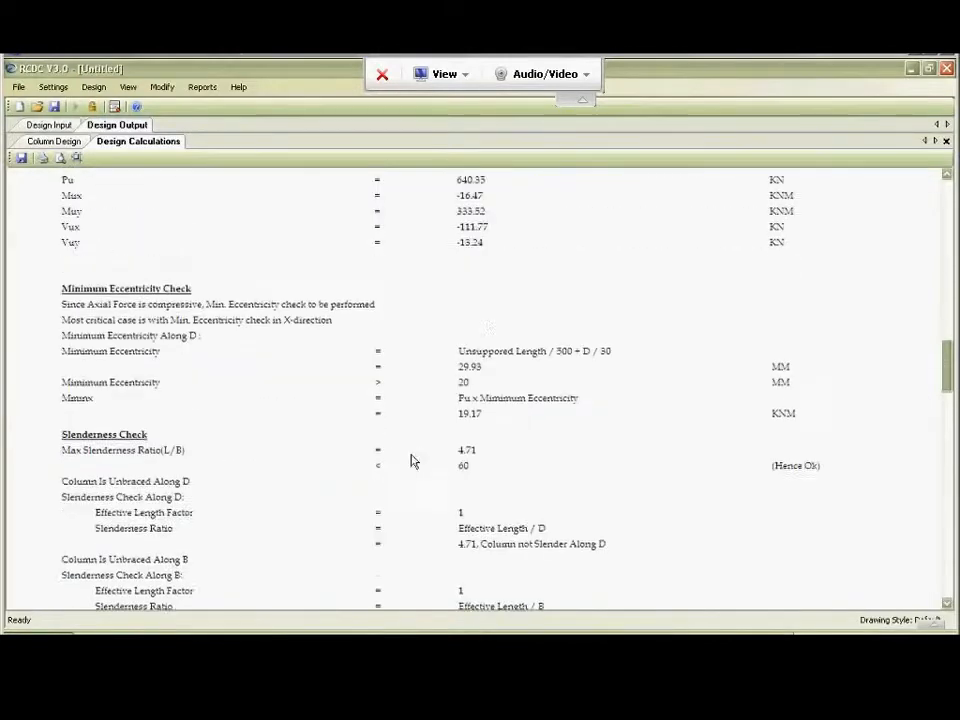
{"action": "scroll", "coordinate": [416, 466], "scroll_direction": "down", "scroll_amount": 5}
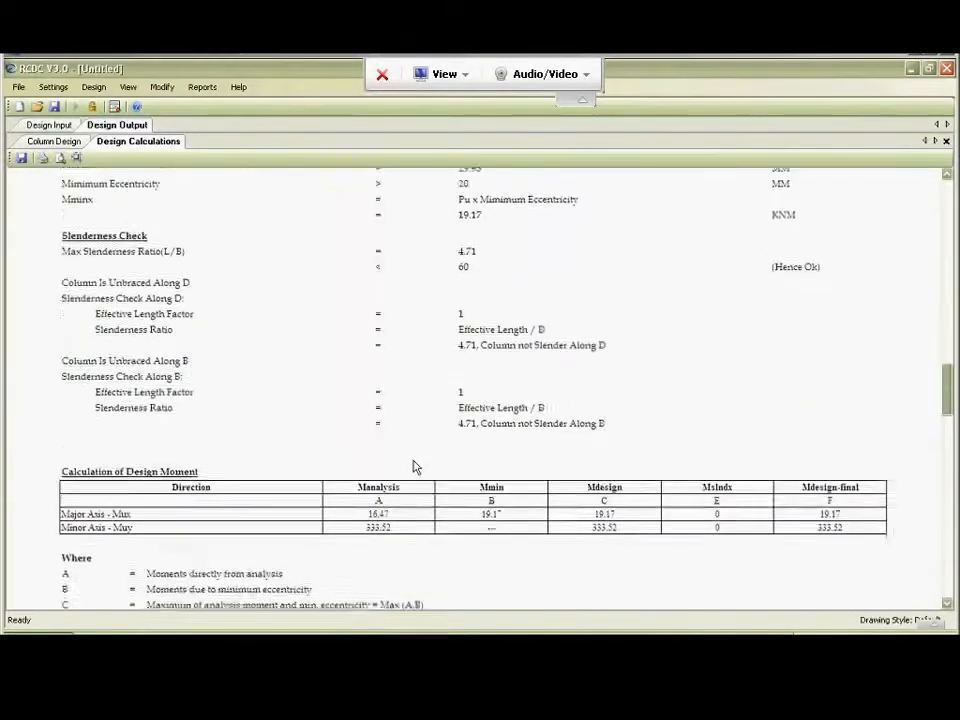
{"action": "scroll", "coordinate": [669, 448], "scroll_direction": "down", "scroll_amount": 8}
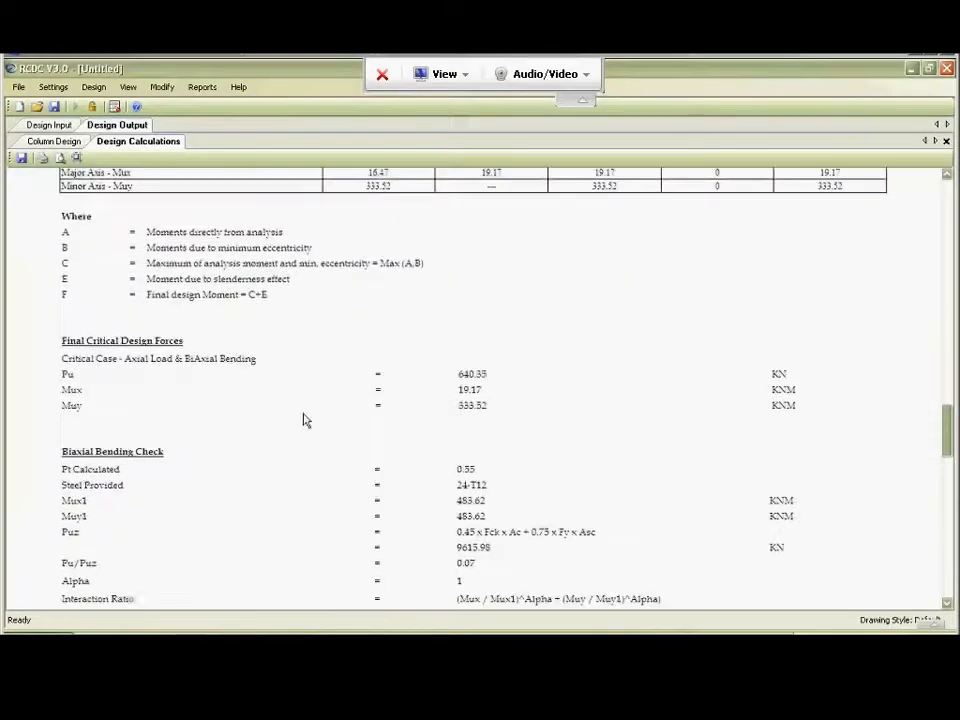
{"action": "scroll", "coordinate": [396, 491], "scroll_direction": "down", "scroll_amount": 6}
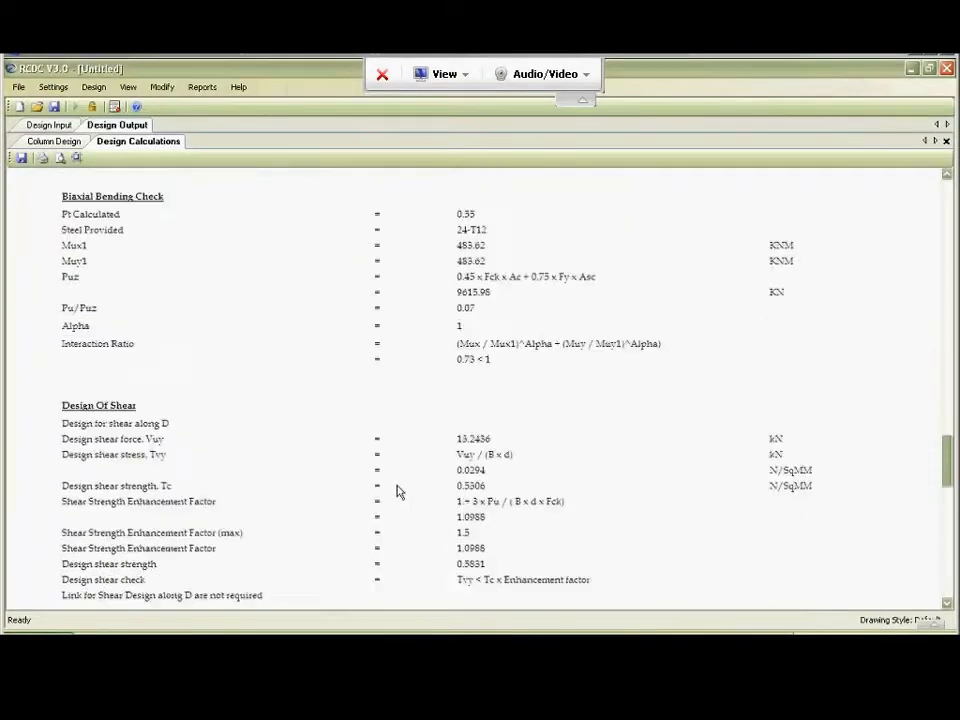
{"action": "scroll", "coordinate": [378, 447], "scroll_direction": "down", "scroll_amount": 12}
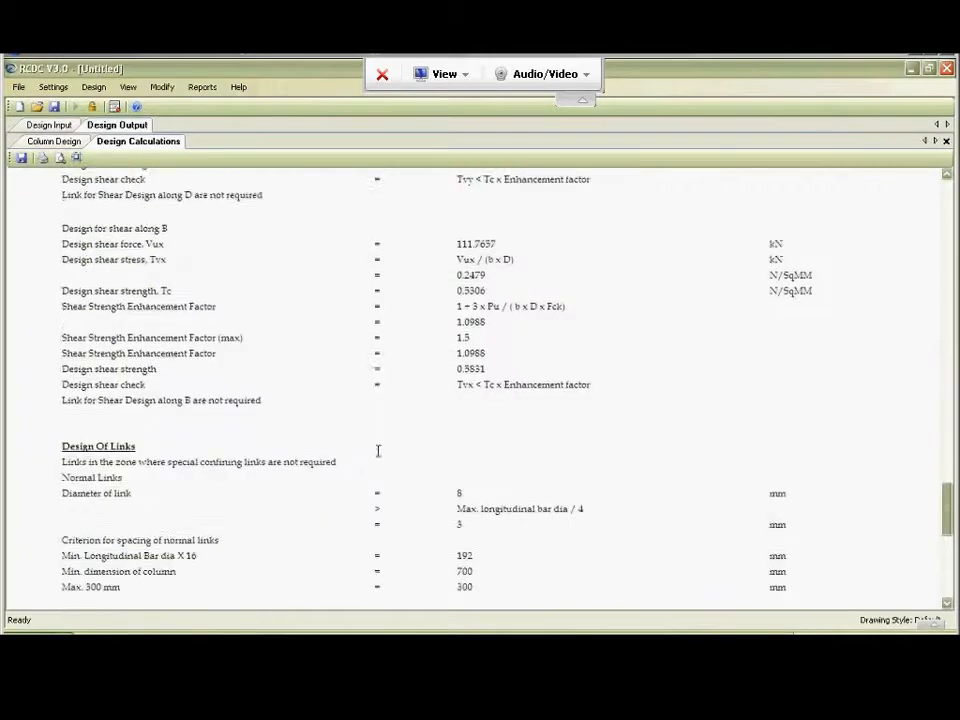
{"action": "scroll", "coordinate": [300, 407], "scroll_direction": "down", "scroll_amount": 6}
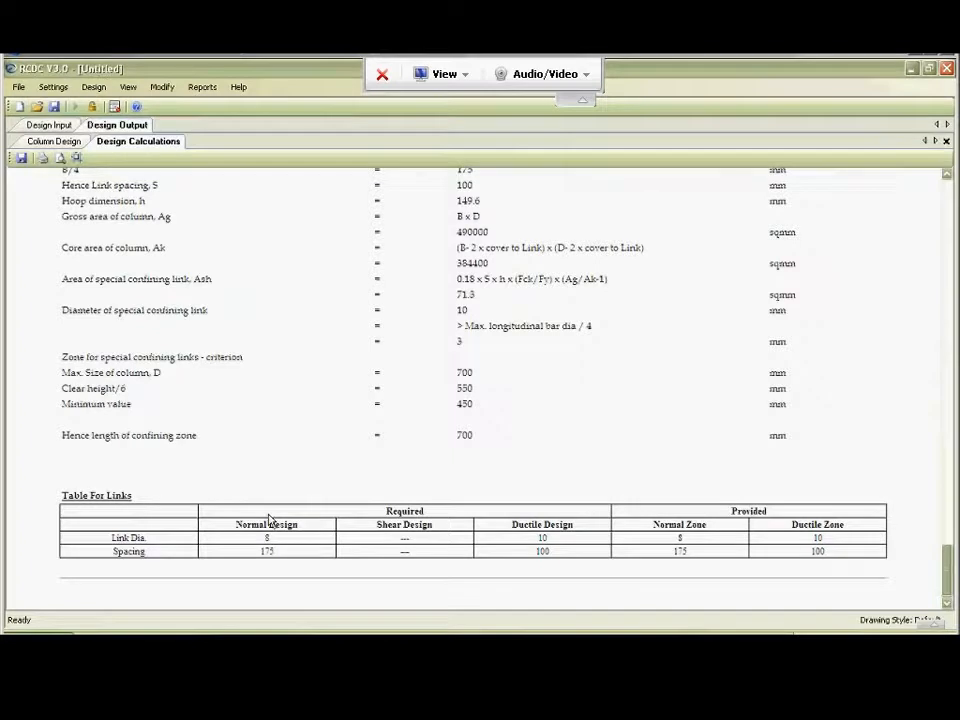
{"action": "left_click_drag", "start_coordinate": [948, 570], "coordinate": [943, 182]}
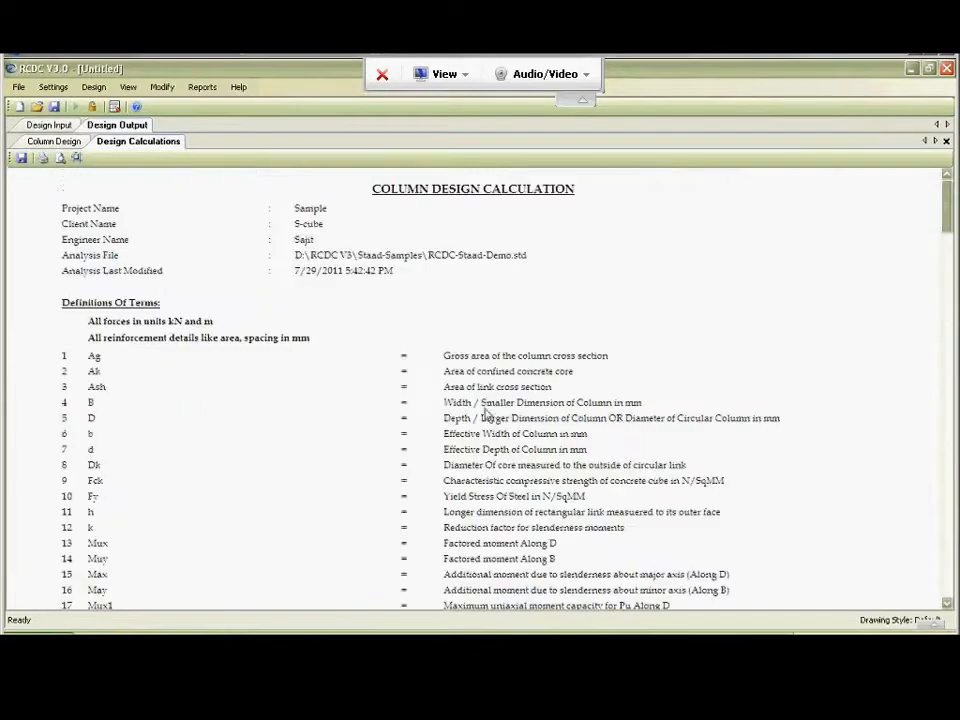
Try to save the design calculation report to a file, and close the report.
{"action": "left_click", "coordinate": [22, 159]}
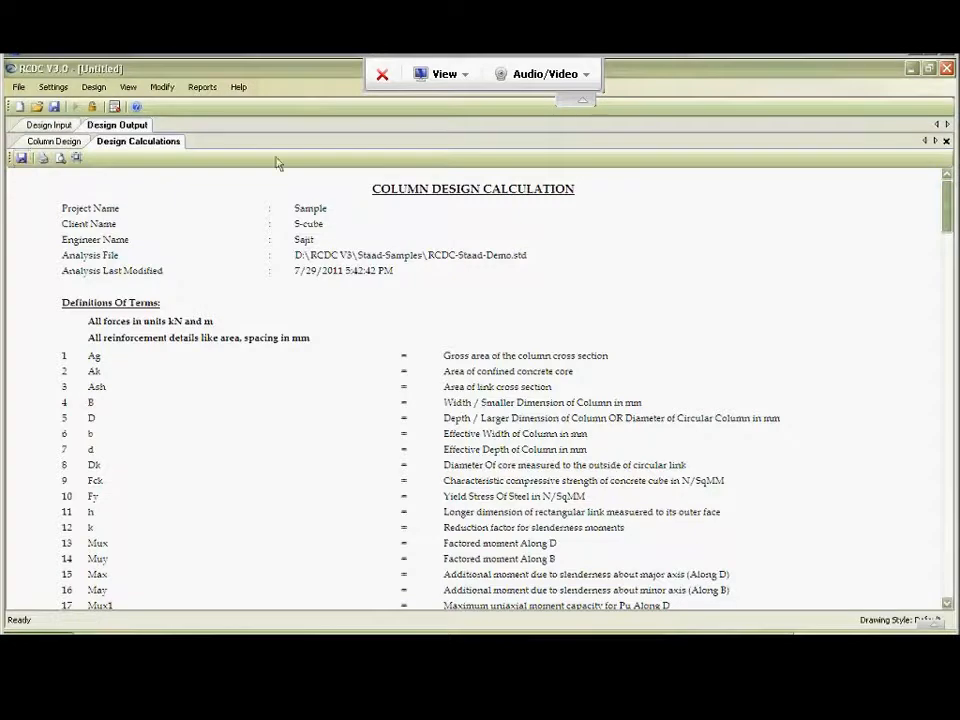
{"action": "mouse_move", "coordinate": [948, 216]}
{"action": "left_mouse_down"}
{"action": "mouse_move", "coordinate": [947, 587]}
{"action": "mouse_move", "coordinate": [950, 240]}
{"action": "left_mouse_up"}
{"action": "left_click", "coordinate": [946, 141]}
Generate the Design Data - All L/C report for columns C1, C2 at the 0m to Plinth level only.
{"action": "left_click", "coordinate": [199, 88]}
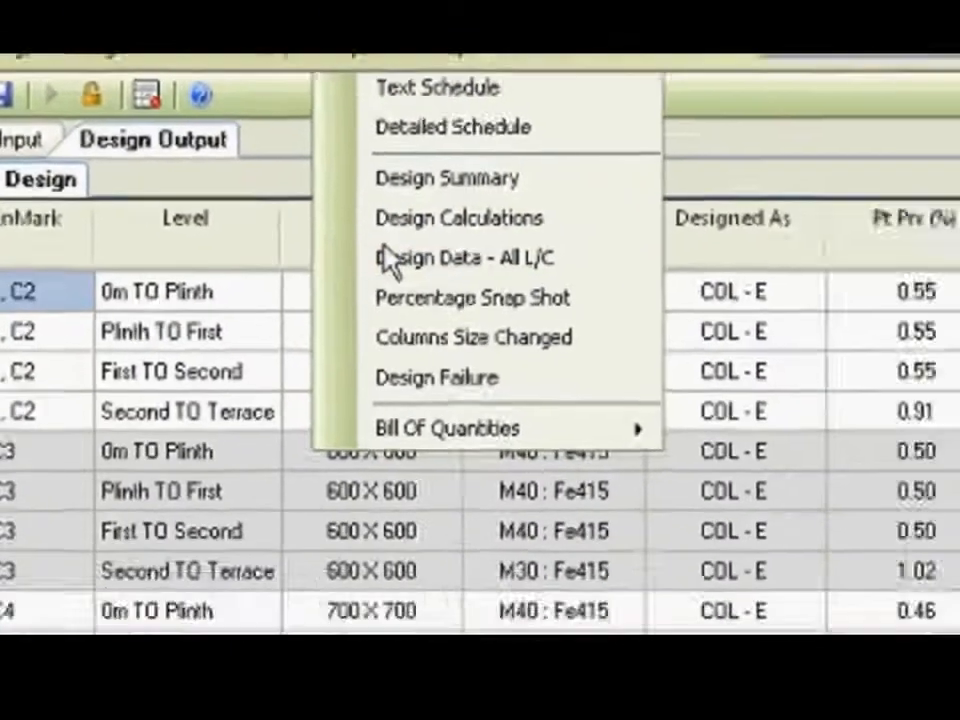
{"action": "left_click", "coordinate": [582, 332]}
{"action": "left_click", "coordinate": [175, 104]}
{"action": "left_click", "coordinate": [198, 105]}
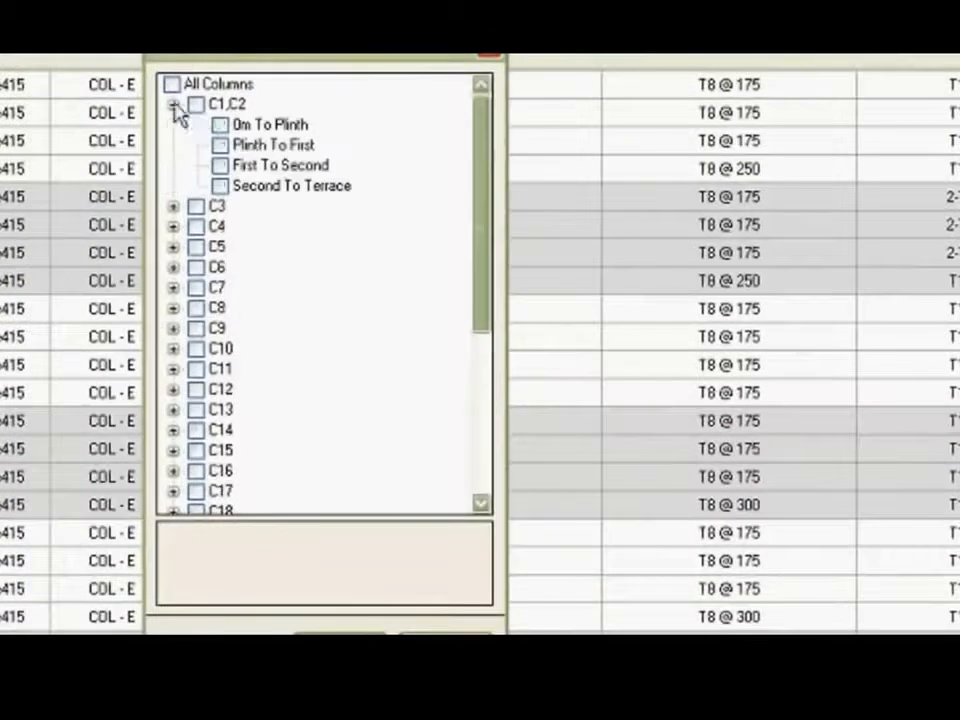
{"action": "left_click", "coordinate": [200, 106]}
{"action": "left_click", "coordinate": [219, 123]}
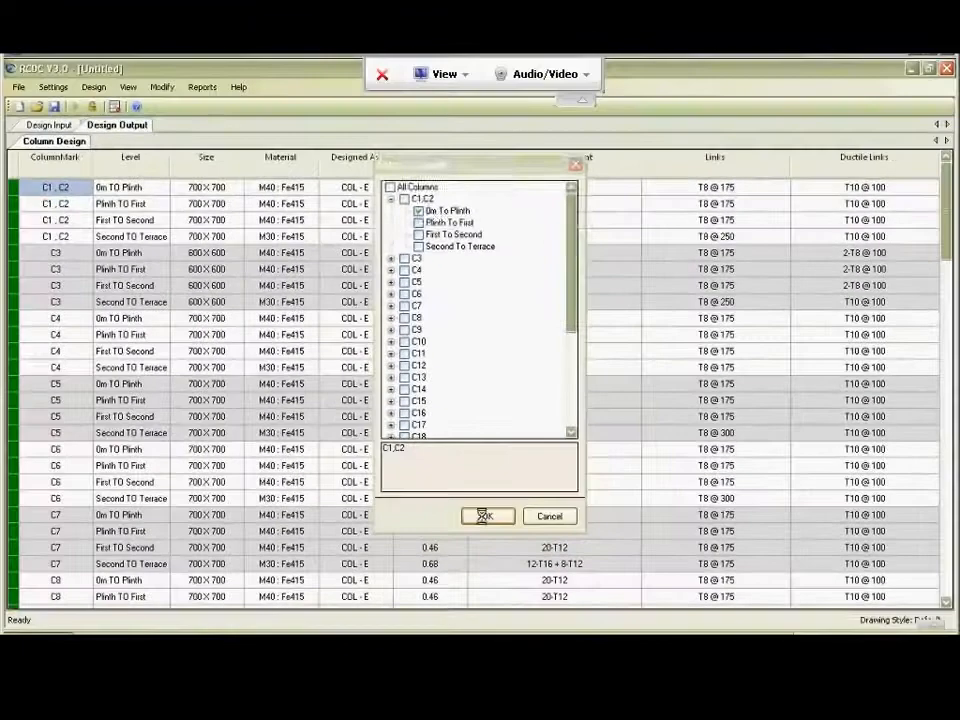
{"action": "left_click", "coordinate": [340, 645]}
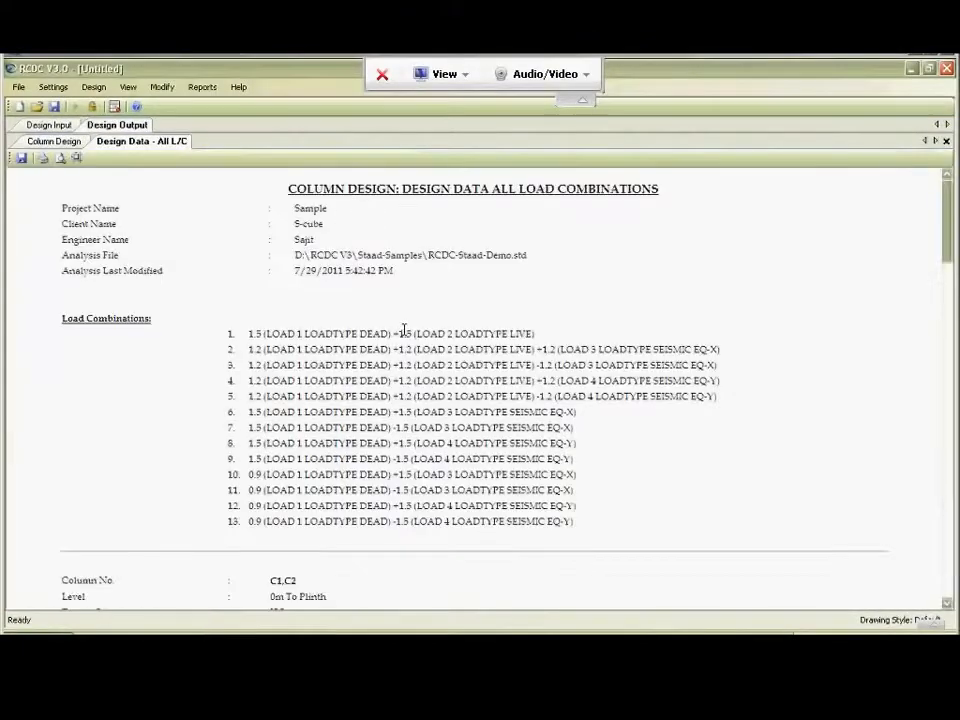
Review the load combinations and the design table's forces, moments and interaction ratios for C1, C2, and close the report.
{"action": "scroll", "coordinate": [404, 331], "scroll_direction": "down", "scroll_amount": 3}
{"action": "scroll", "coordinate": [404, 331], "scroll_direction": "down", "scroll_amount": 6}
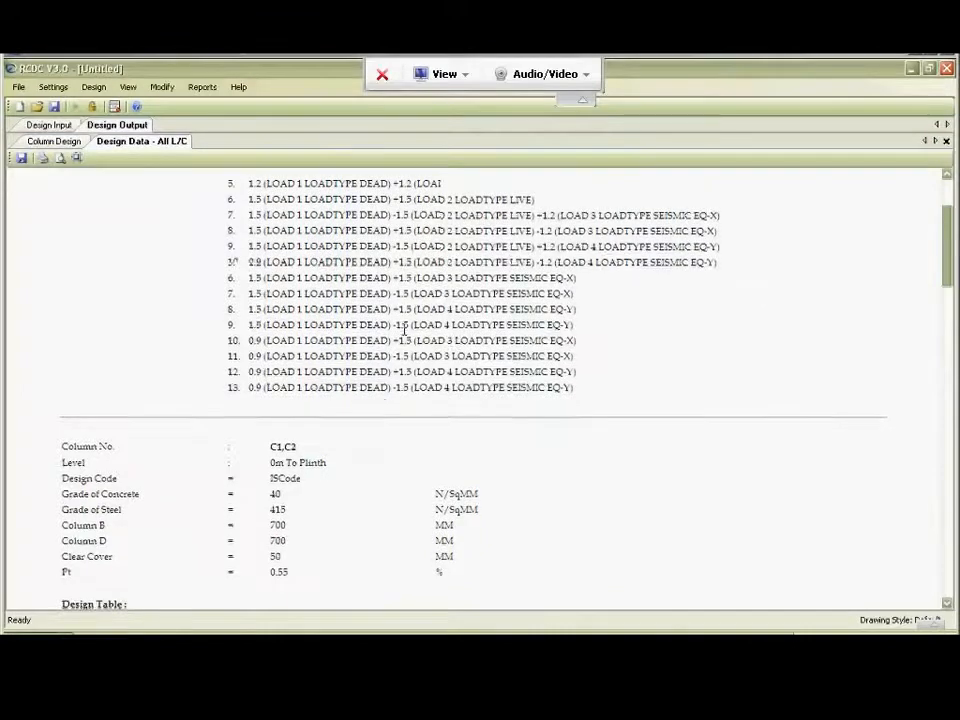
{"action": "scroll", "coordinate": [405, 335], "scroll_direction": "down", "scroll_amount": 2}
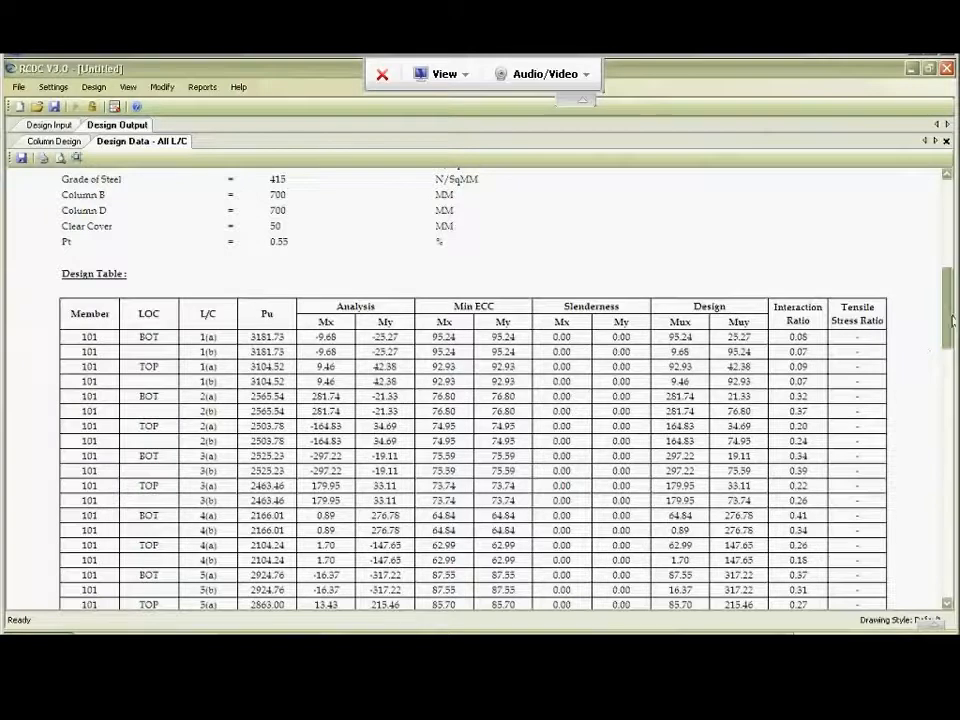
{"action": "left_click_drag", "start_coordinate": [951, 323], "coordinate": [940, 433]}
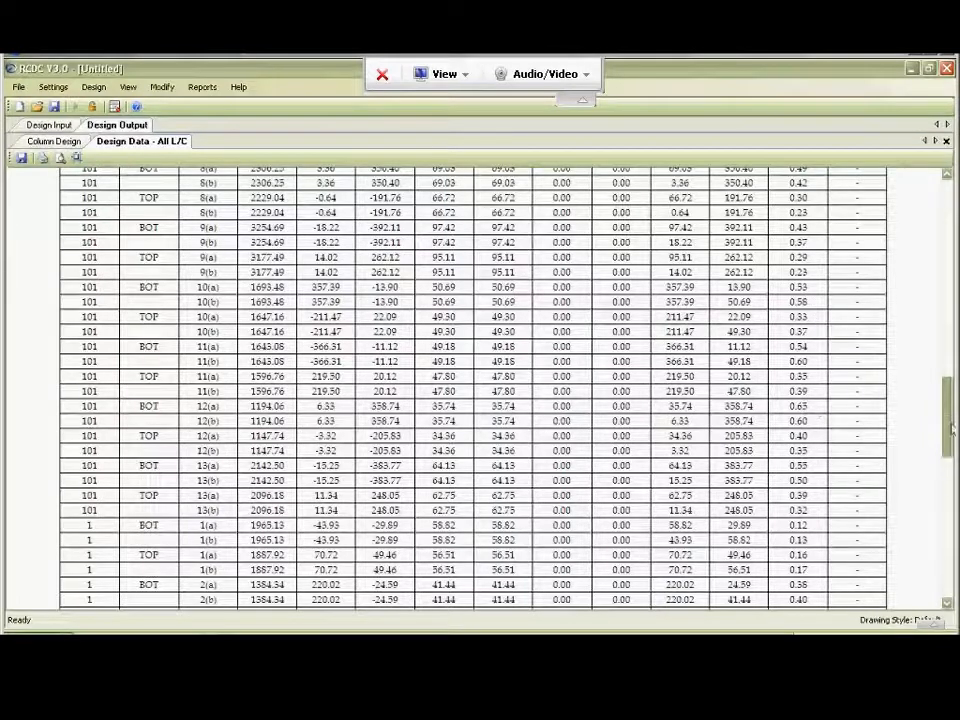
{"action": "left_click_drag", "start_coordinate": [948, 425], "coordinate": [942, 562]}
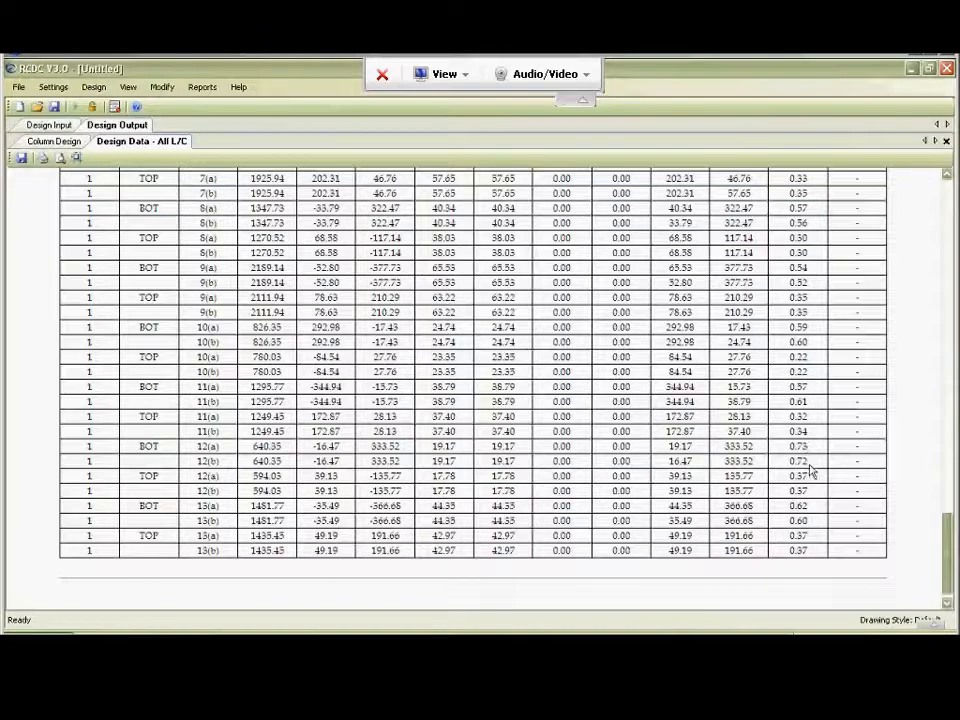
{"action": "left_click_drag", "start_coordinate": [949, 557], "coordinate": [948, 258]}
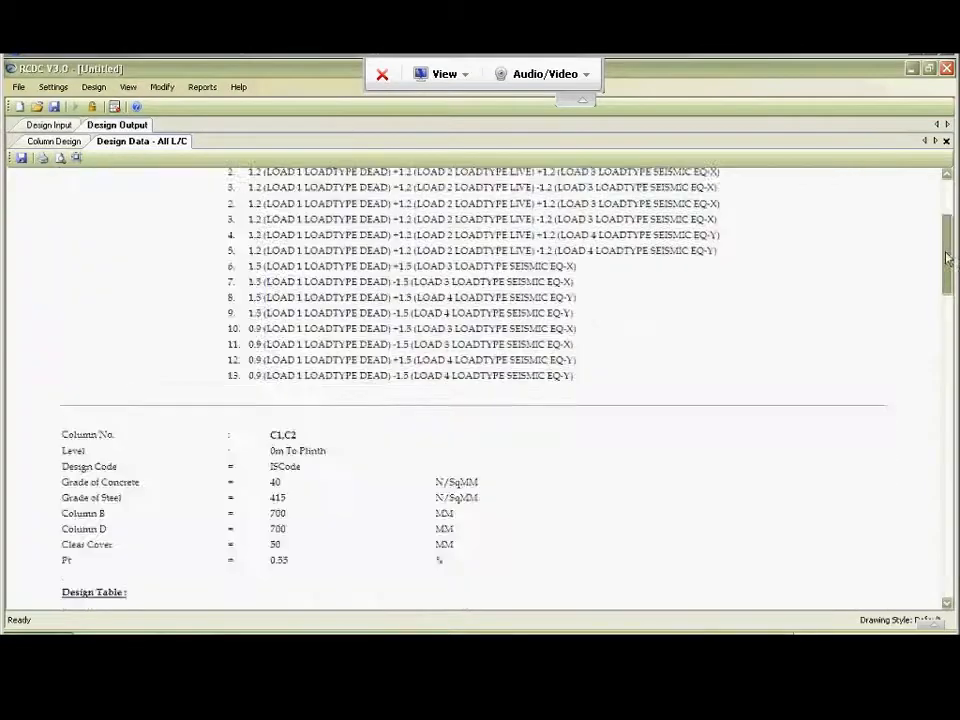
{"action": "left_click", "coordinate": [946, 141]}
Generate the Percentage Snap Shot report and examine the sizes and steel percentages of column C11 at its two levels.
{"action": "left_click", "coordinate": [200, 87]}
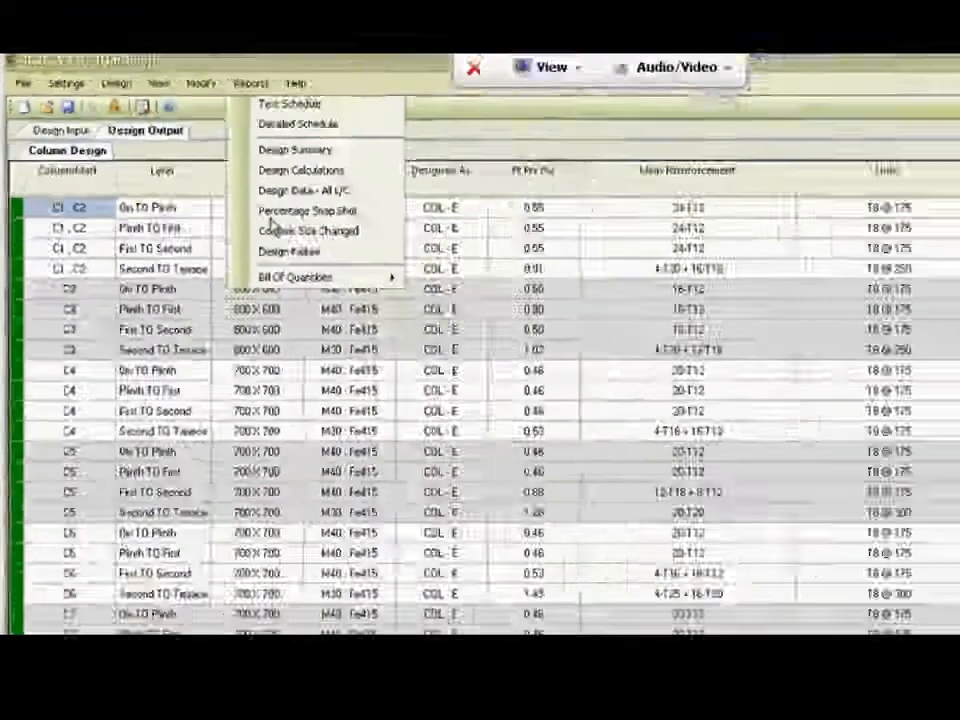
{"action": "left_click", "coordinate": [270, 214]}
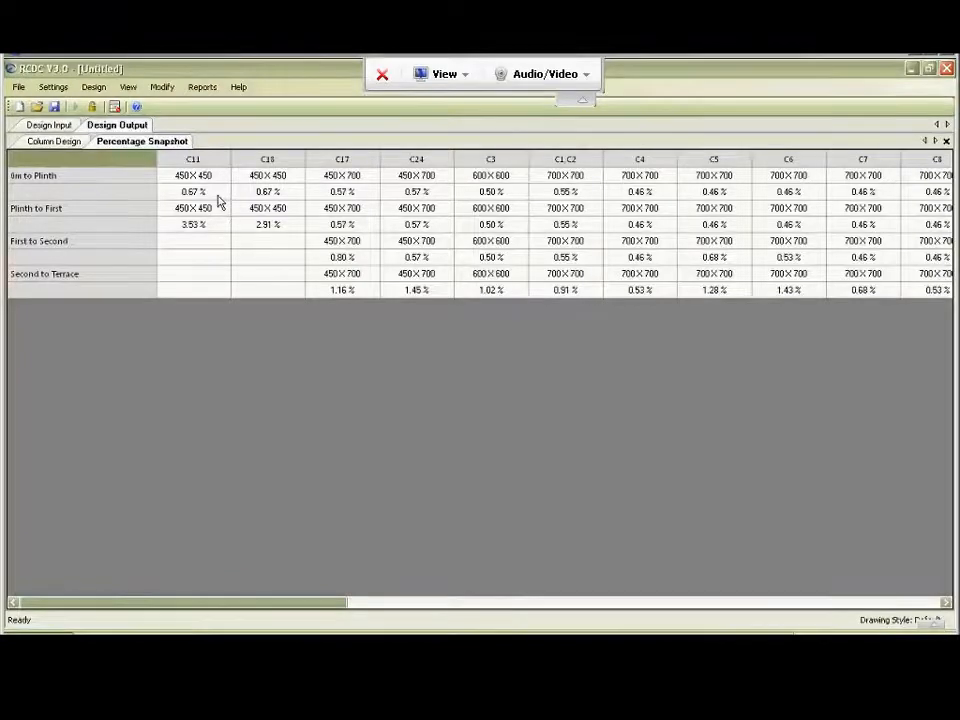
{"action": "left_click", "coordinate": [192, 177]}
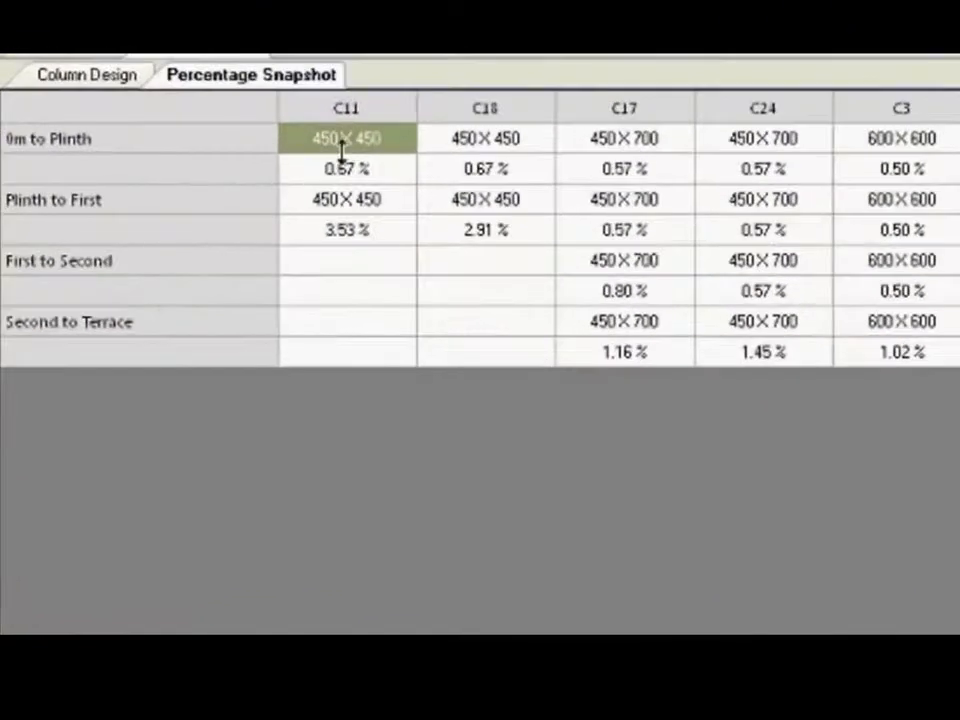
{"action": "left_click", "coordinate": [350, 172]}
{"action": "left_click", "coordinate": [345, 205]}
{"action": "left_click", "coordinate": [352, 235]}
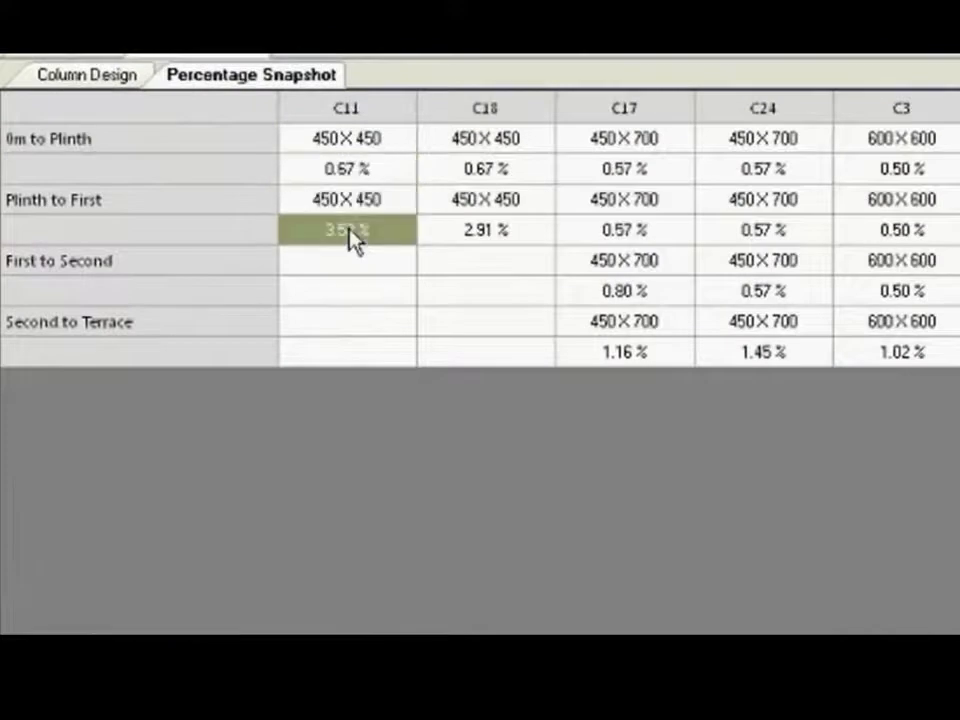
Compare the sizes and steel percentages of columns C11 and C18 level by level, and close the snapshot.
{"action": "left_click", "coordinate": [345, 145]}
{"action": "left_click", "coordinate": [470, 148]}
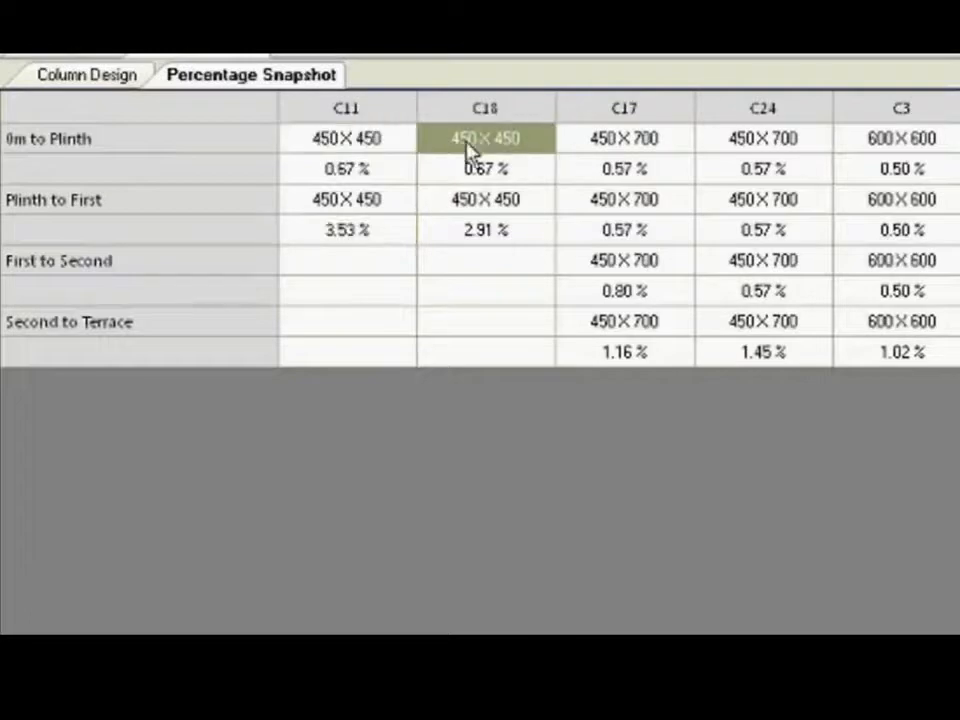
{"action": "left_click", "coordinate": [367, 148]}
{"action": "left_click", "coordinate": [465, 145]}
{"action": "left_click", "coordinate": [380, 172]}
{"action": "left_click", "coordinate": [445, 172]}
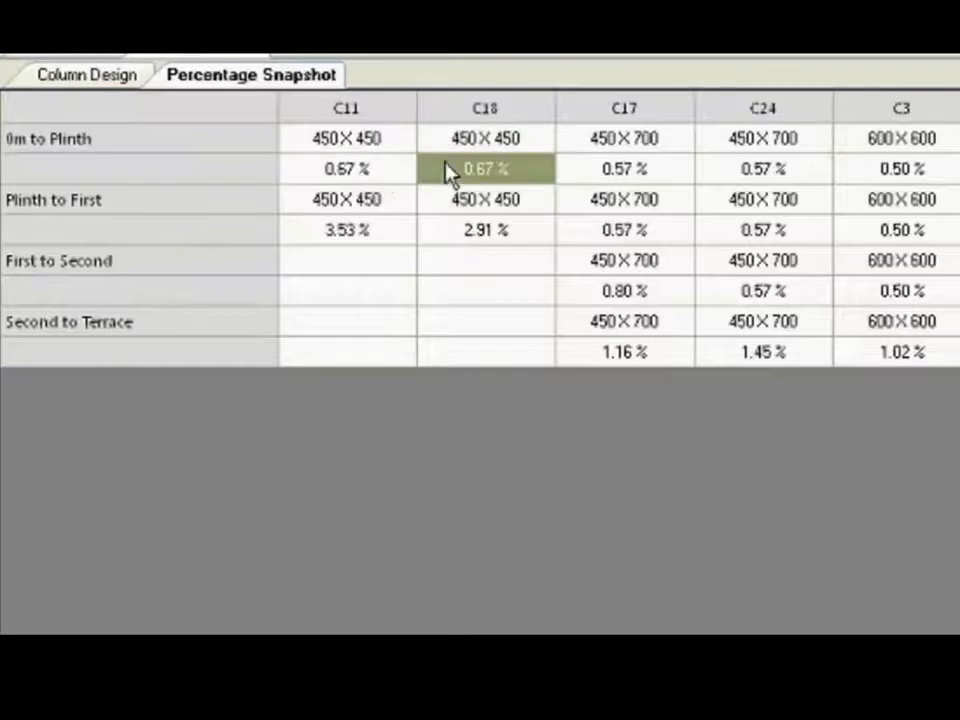
{"action": "left_click", "coordinate": [379, 238]}
{"action": "left_click", "coordinate": [447, 236]}
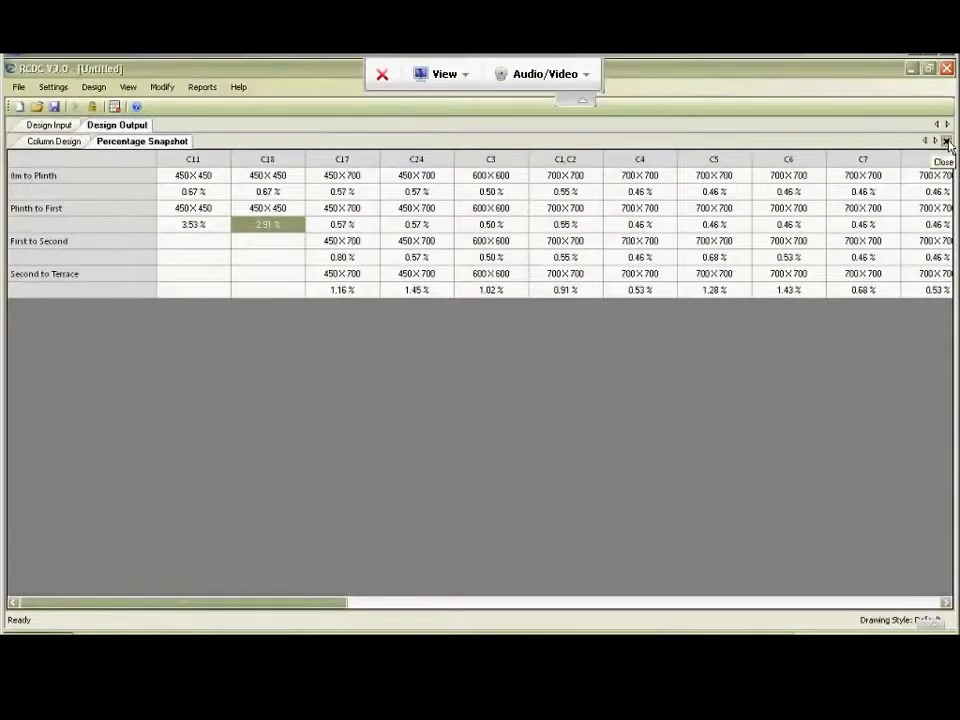
{"action": "left_click", "coordinate": [947, 142]}
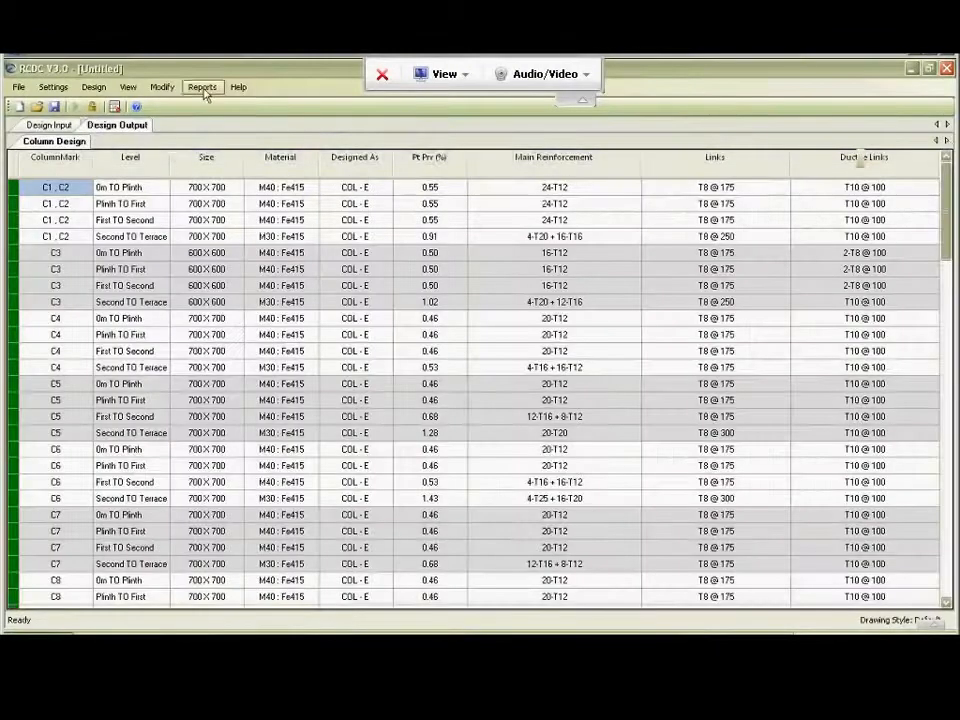
Generate the Columns Size Changed report, close it, and run the Design Failure report.
{"action": "left_click", "coordinate": [202, 87]}
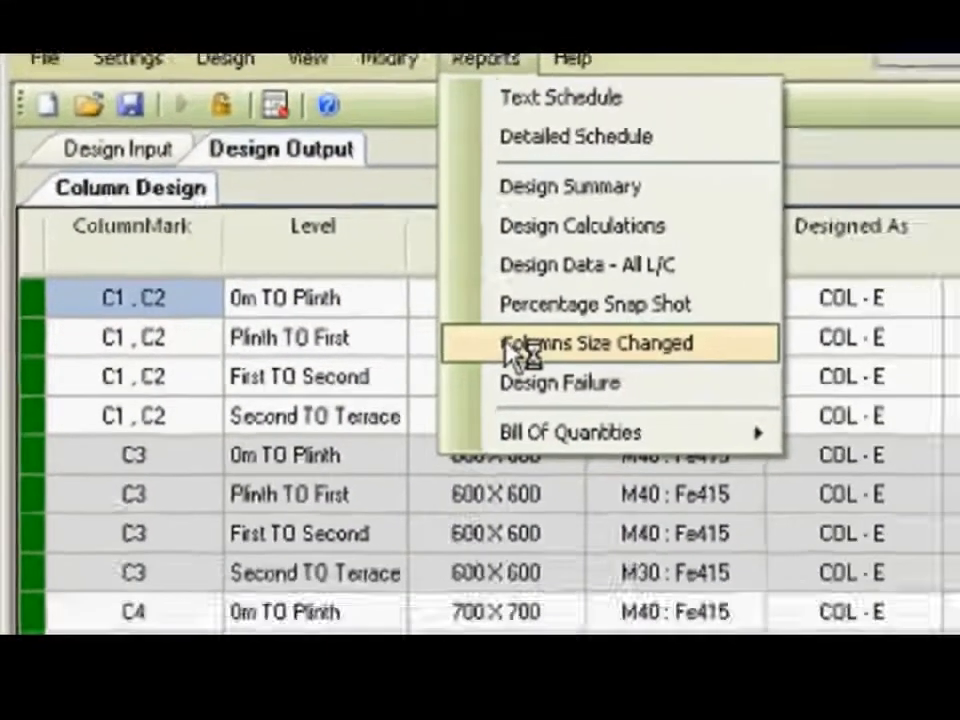
{"action": "left_click", "coordinate": [595, 386]}
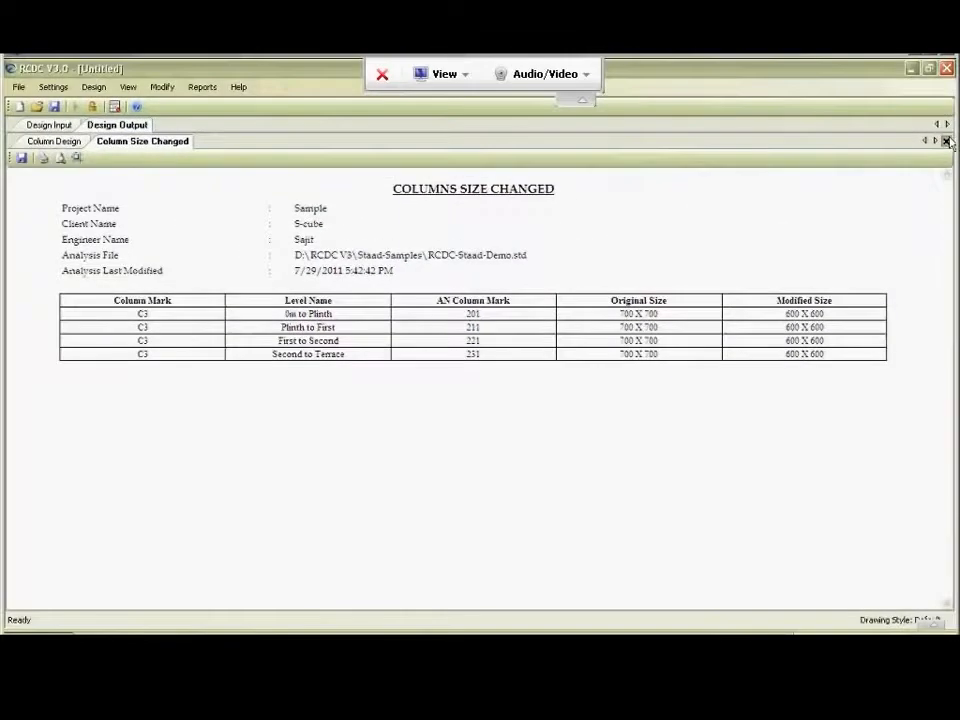
{"action": "left_click", "coordinate": [946, 141]}
{"action": "left_click", "coordinate": [201, 87]}
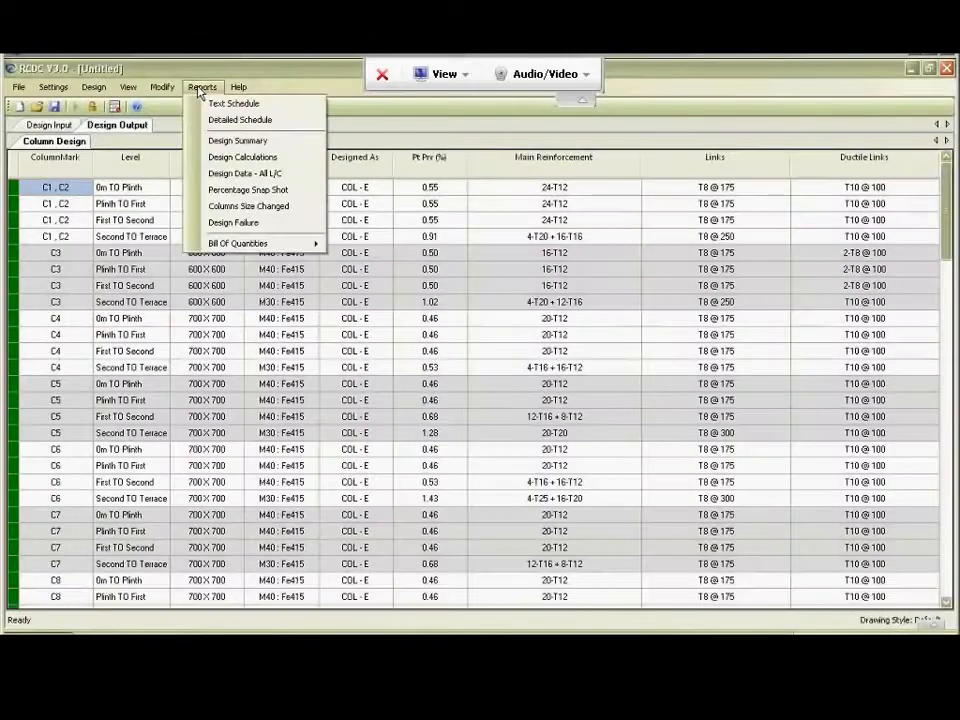
{"action": "left_click", "coordinate": [212, 229]}
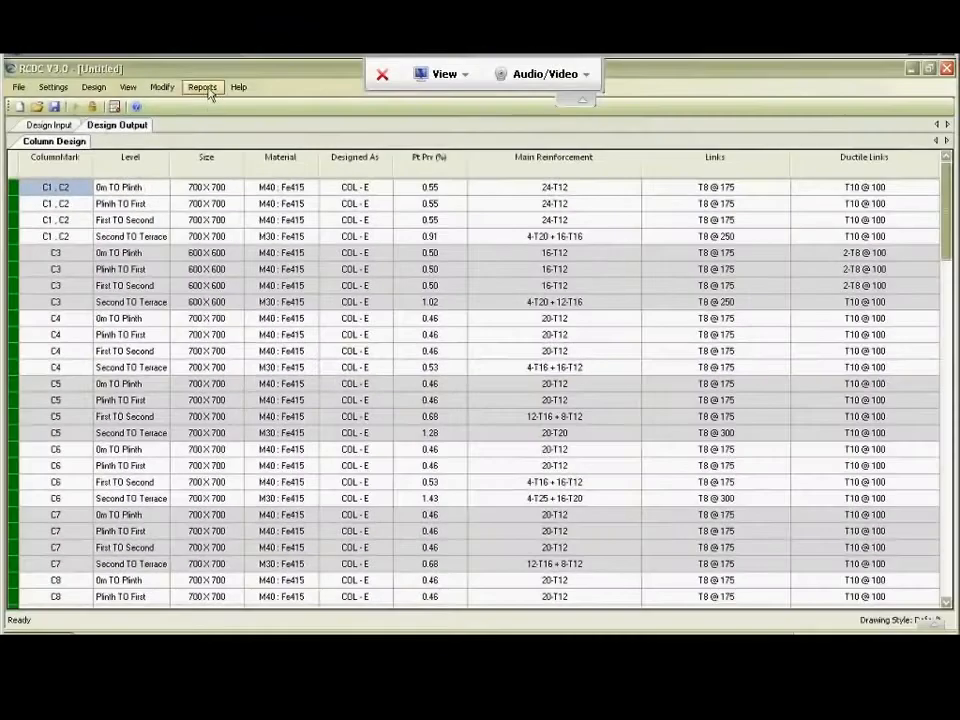
Set the plan area to 4000 sqM in the bill of quantities rate definitions.
{"action": "left_click", "coordinate": [202, 87]}
{"action": "mouse_move", "coordinate": [216, 245]}
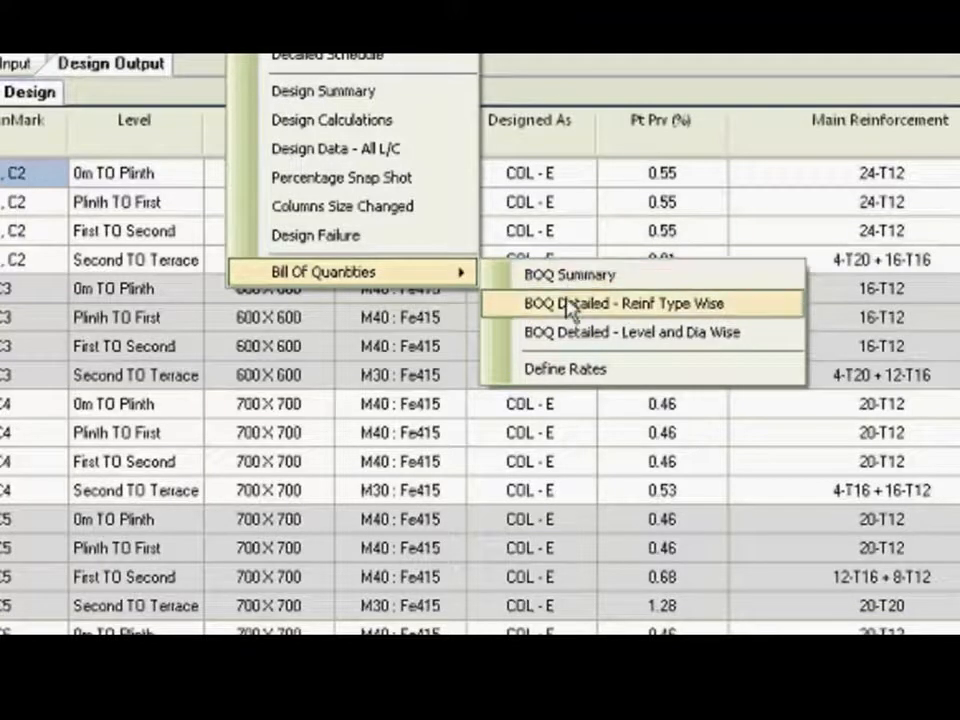
{"action": "left_click", "coordinate": [548, 370]}
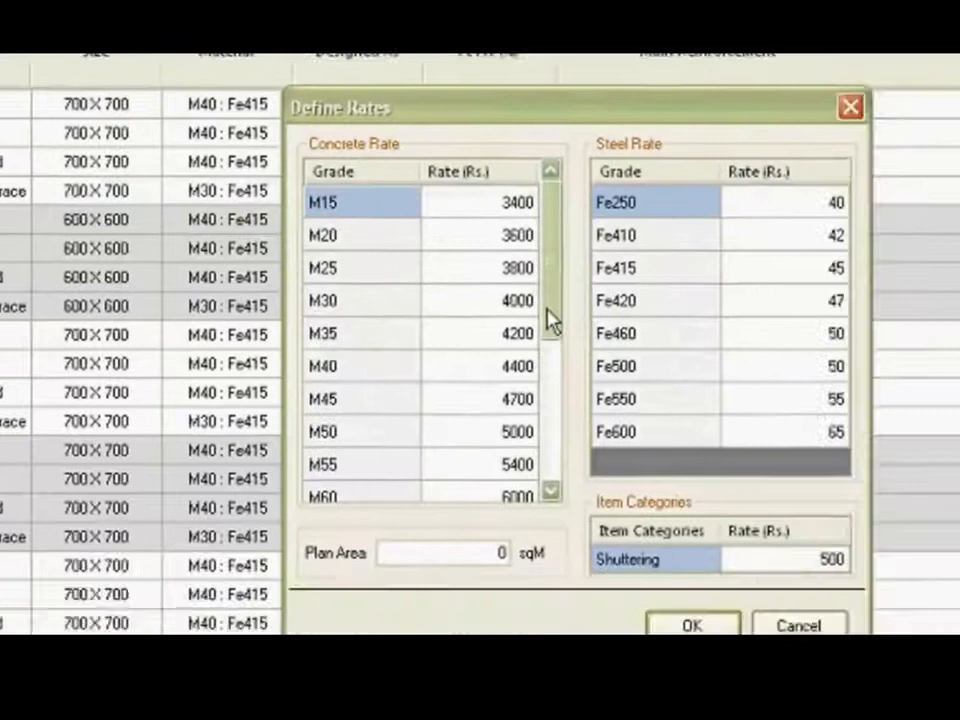
{"action": "mouse_move", "coordinate": [722, 390]}
{"action": "left_mouse_down"}
{"action": "mouse_move", "coordinate": [728, 556]}
{"action": "mouse_move", "coordinate": [728, 370]}
{"action": "left_mouse_up"}
{"action": "double_click", "coordinate": [366, 499]}
{"action": "type", "text": "4000"}
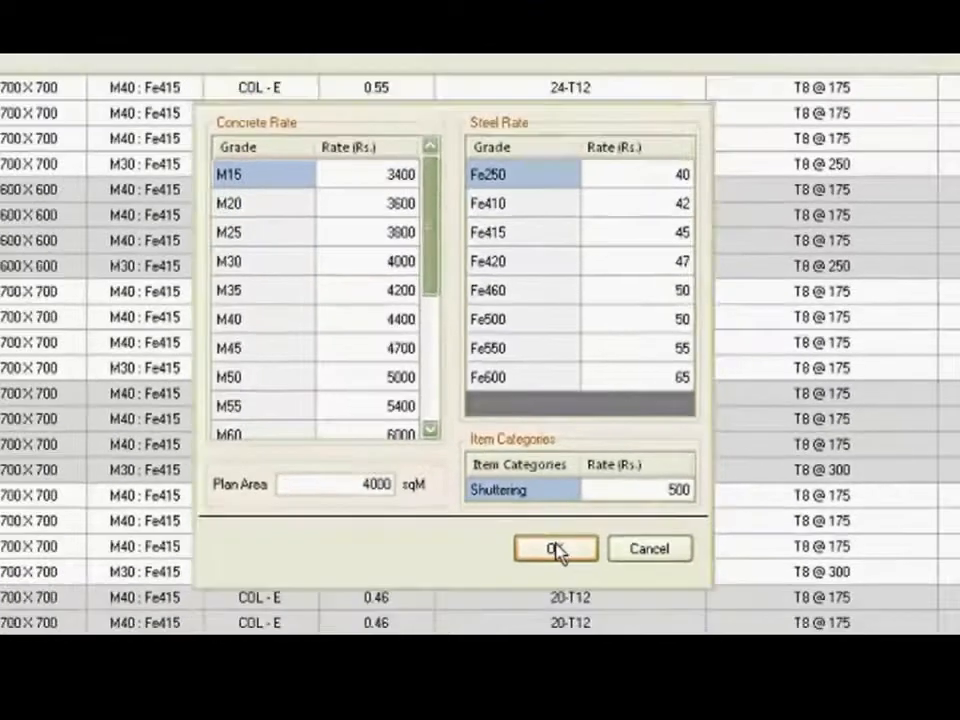
{"action": "left_click", "coordinate": [559, 572]}
Generate the BOQ Summary with the current lap settings, review the material costs and design metrics, and close it.
{"action": "left_click", "coordinate": [203, 88]}
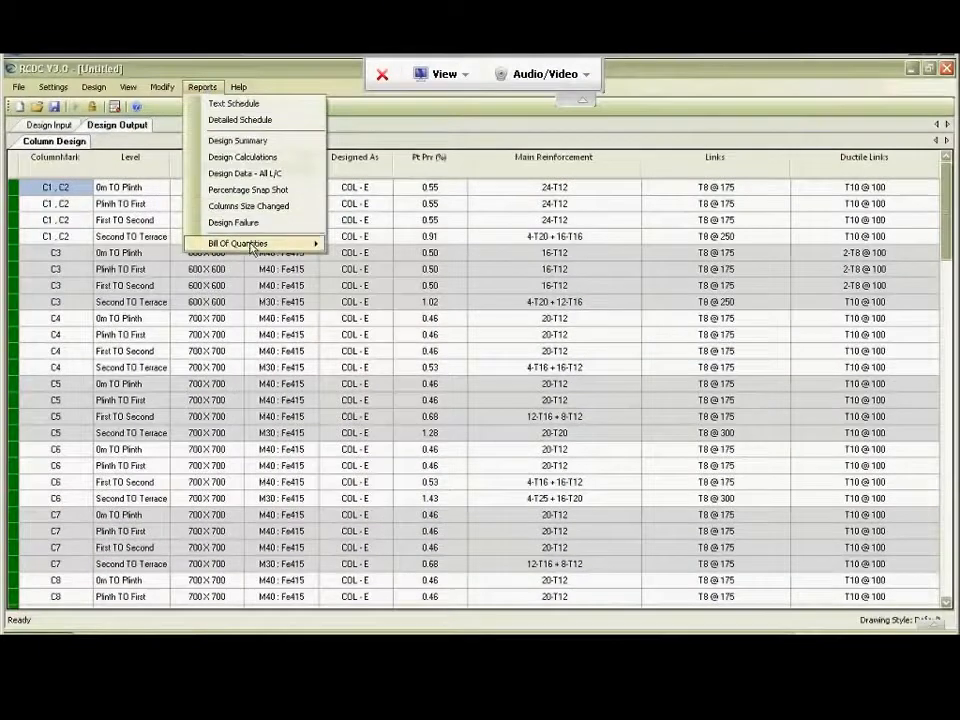
{"action": "mouse_move", "coordinate": [300, 243]}
{"action": "left_click", "coordinate": [360, 246]}
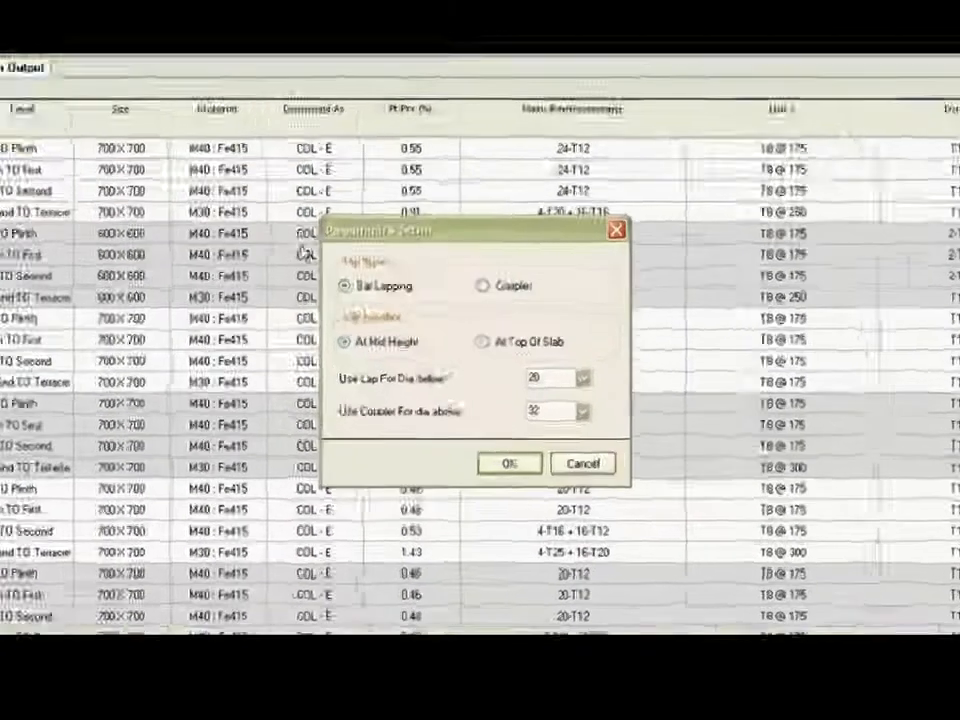
{"action": "left_click", "coordinate": [500, 528]}
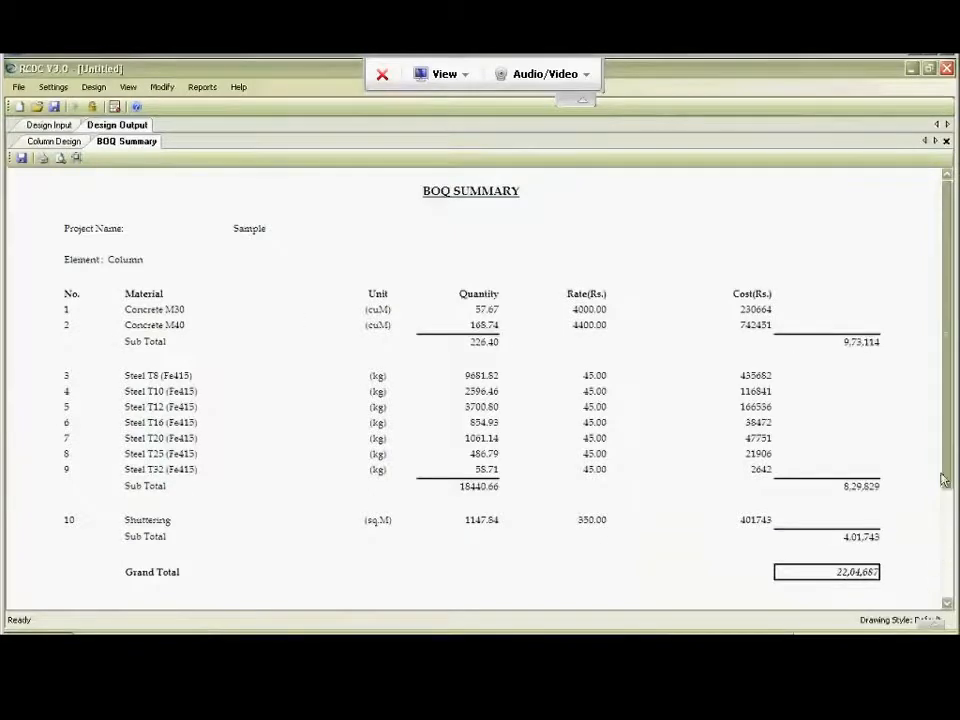
{"action": "scroll", "coordinate": [946, 560], "scroll_direction": "down", "scroll_amount": 3}
{"action": "scroll", "coordinate": [948, 560], "scroll_direction": "down", "scroll_amount": 1}
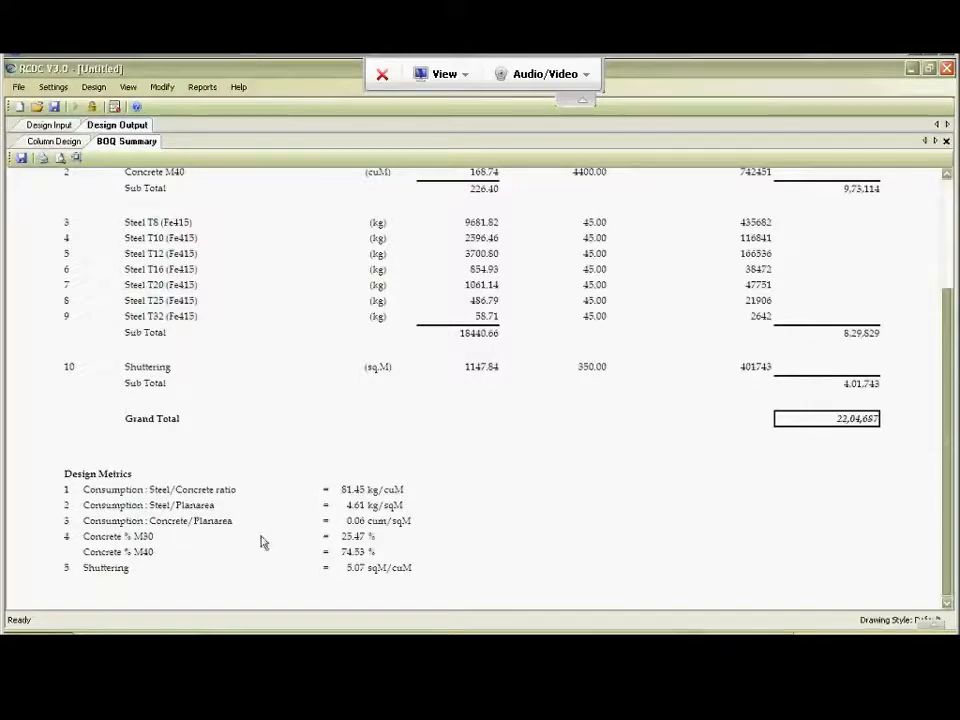
{"action": "left_click", "coordinate": [946, 141]}
Generate the BOQ Detailed - Reinf Type Wise report, review the quantities down to the totals, and close it.
{"action": "left_click", "coordinate": [202, 87]}
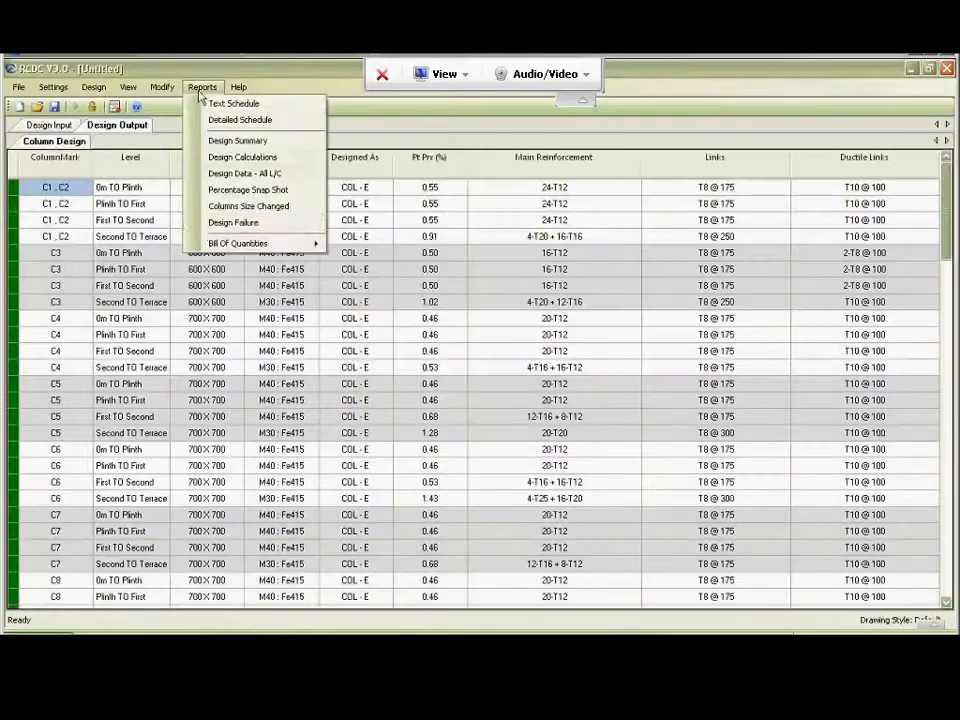
{"action": "mouse_move", "coordinate": [240, 243]}
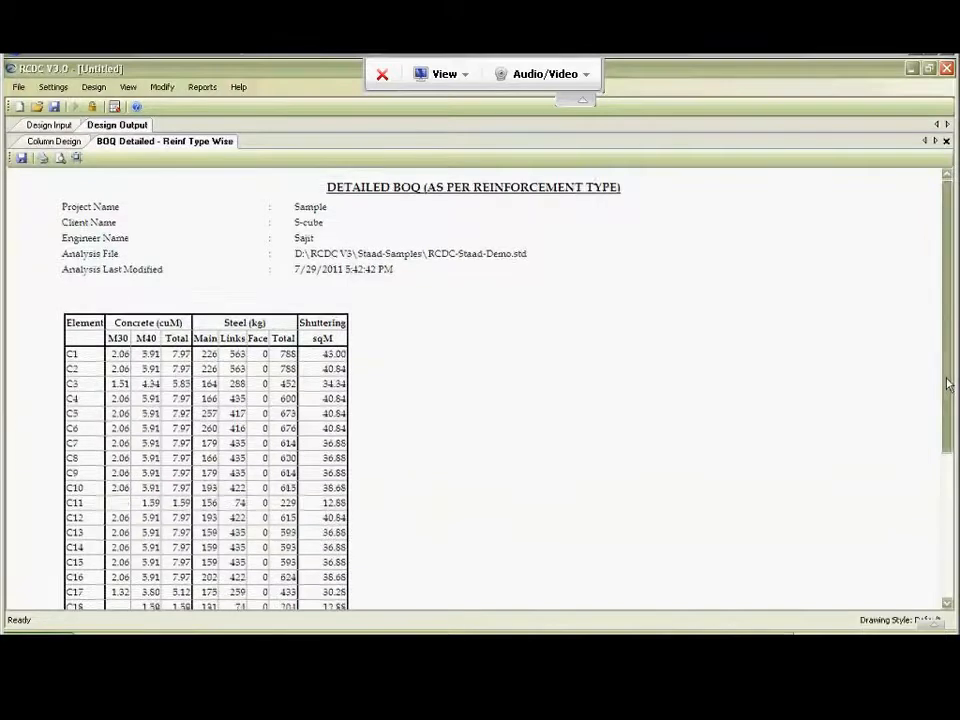
{"action": "scroll", "coordinate": [940, 470], "scroll_direction": "down", "scroll_amount": 4}
{"action": "scroll", "coordinate": [940, 470], "scroll_direction": "down", "scroll_amount": 2}
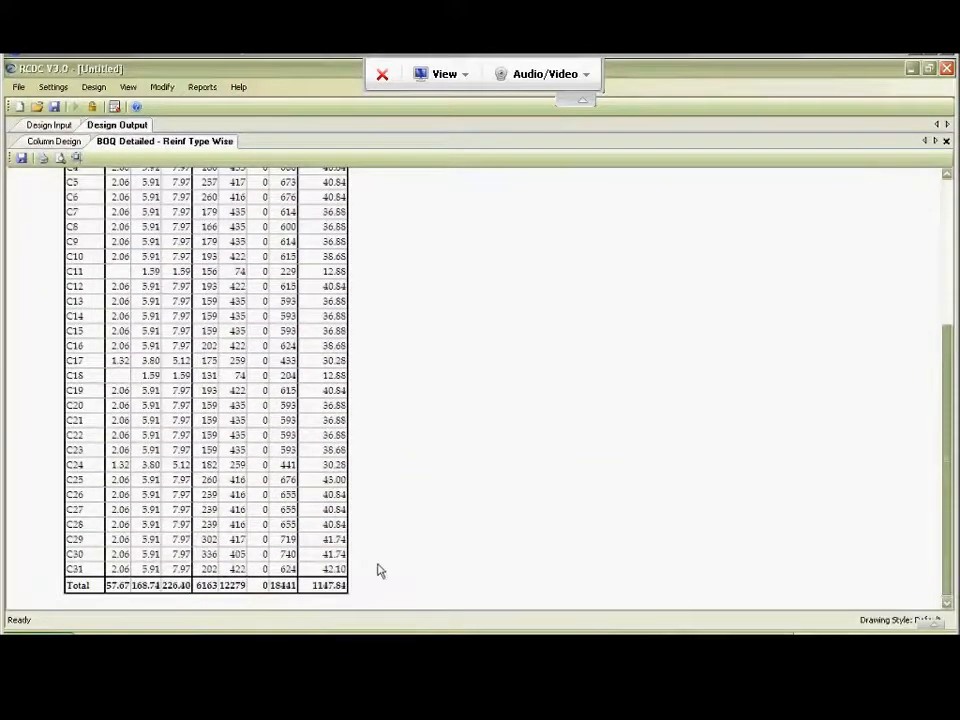
{"action": "left_click", "coordinate": [946, 141]}
Generate the BOQ Detailed - Level and Dia Wise report, review the quantities per column and level, and close it.
{"action": "left_click", "coordinate": [202, 87]}
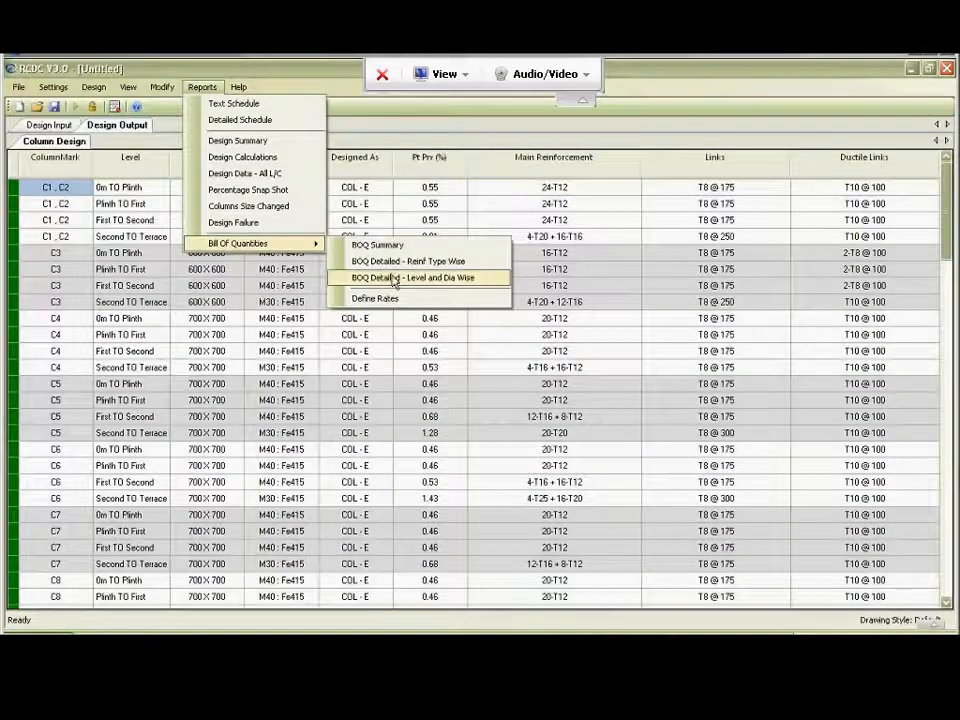
{"action": "left_click", "coordinate": [393, 279]}
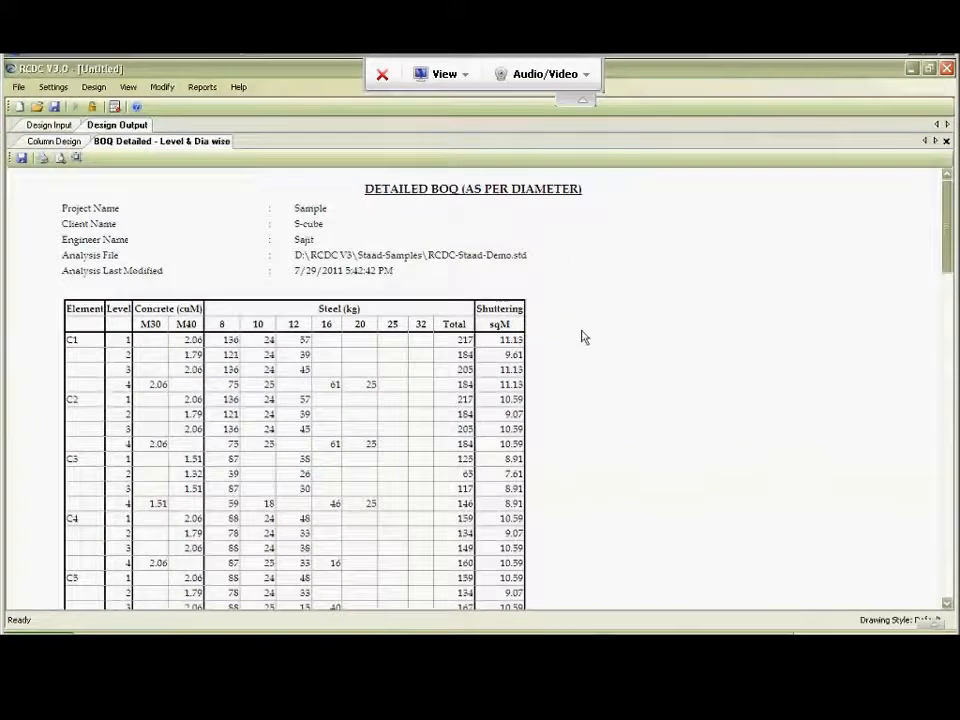
{"action": "scroll", "coordinate": [582, 340], "scroll_direction": "down", "scroll_amount": 12}
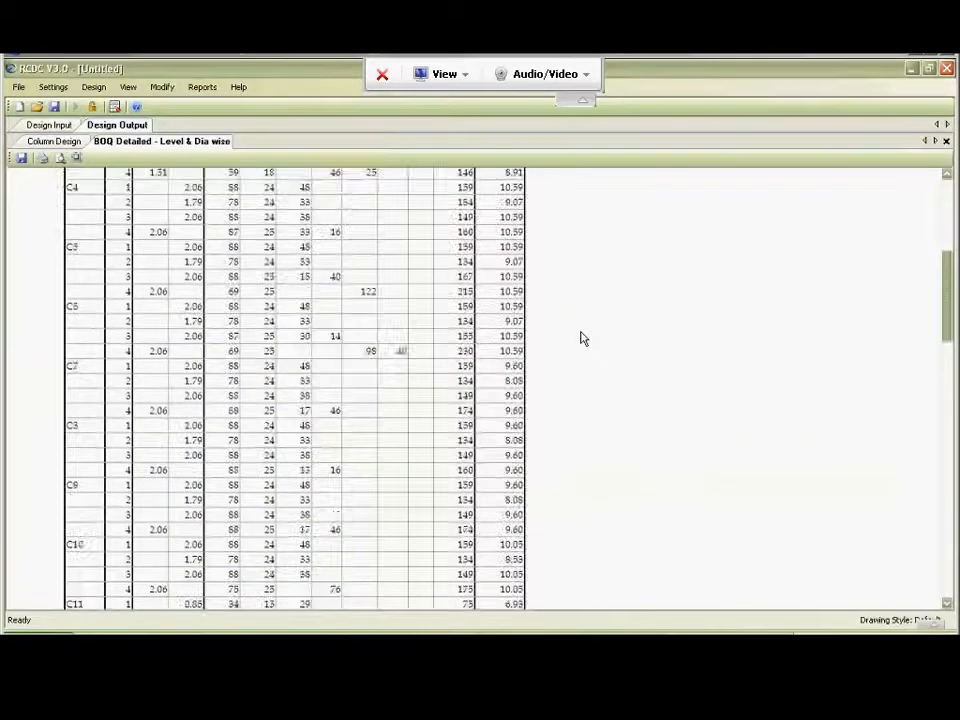
{"action": "scroll", "coordinate": [580, 343], "scroll_direction": "down", "scroll_amount": 15}
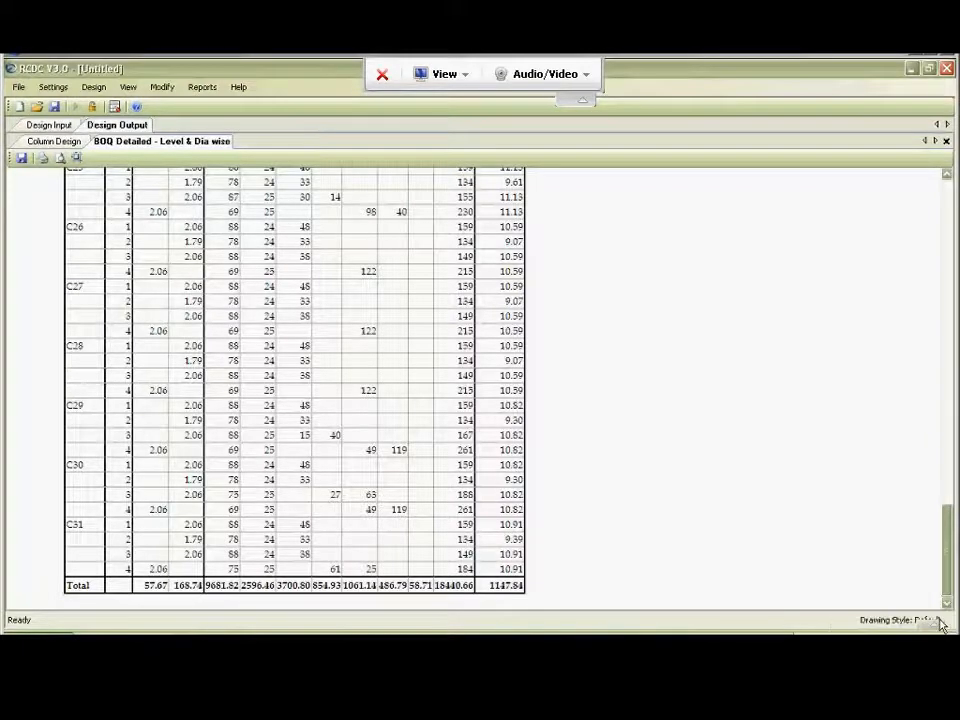
{"action": "left_click_drag", "start_coordinate": [948, 572], "coordinate": [946, 180]}
{"action": "left_click", "coordinate": [946, 141]}
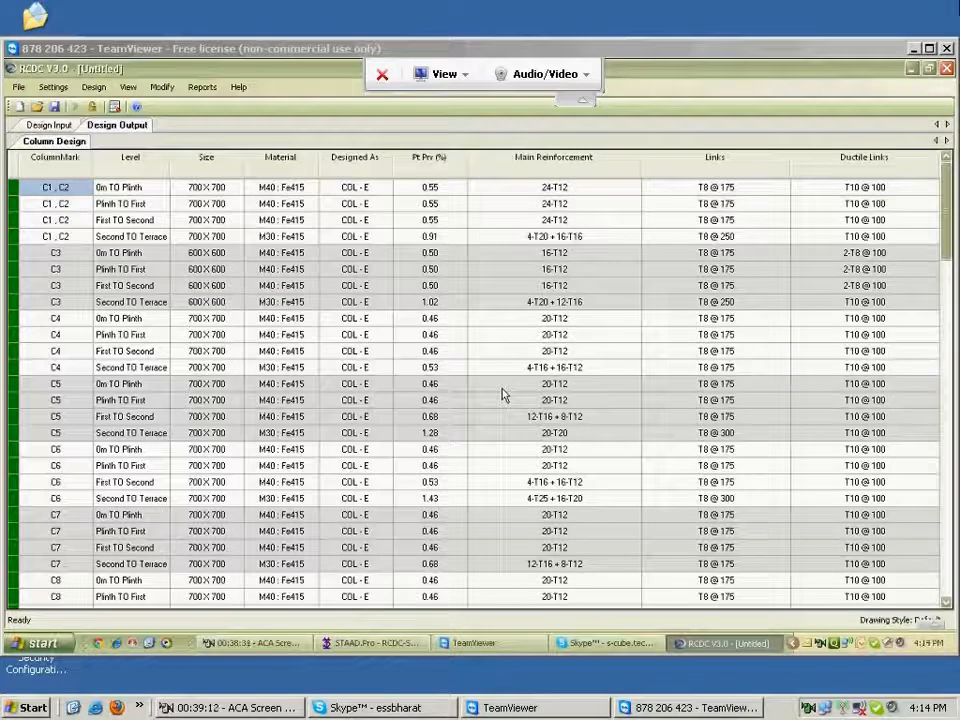
Start a new project.
{"action": "left_click", "coordinate": [18, 107]}
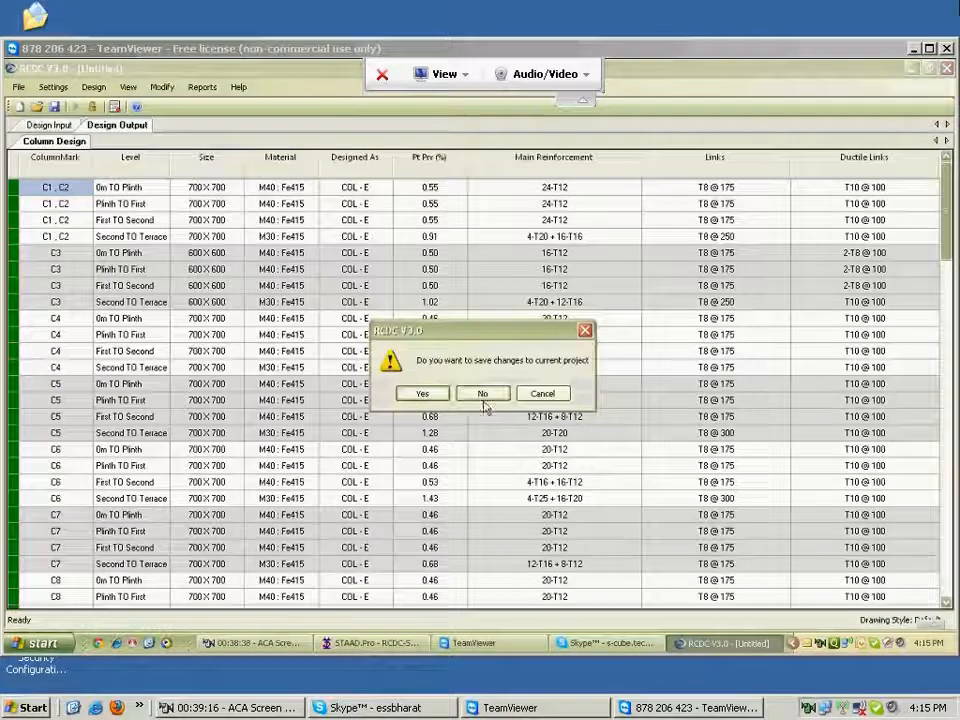